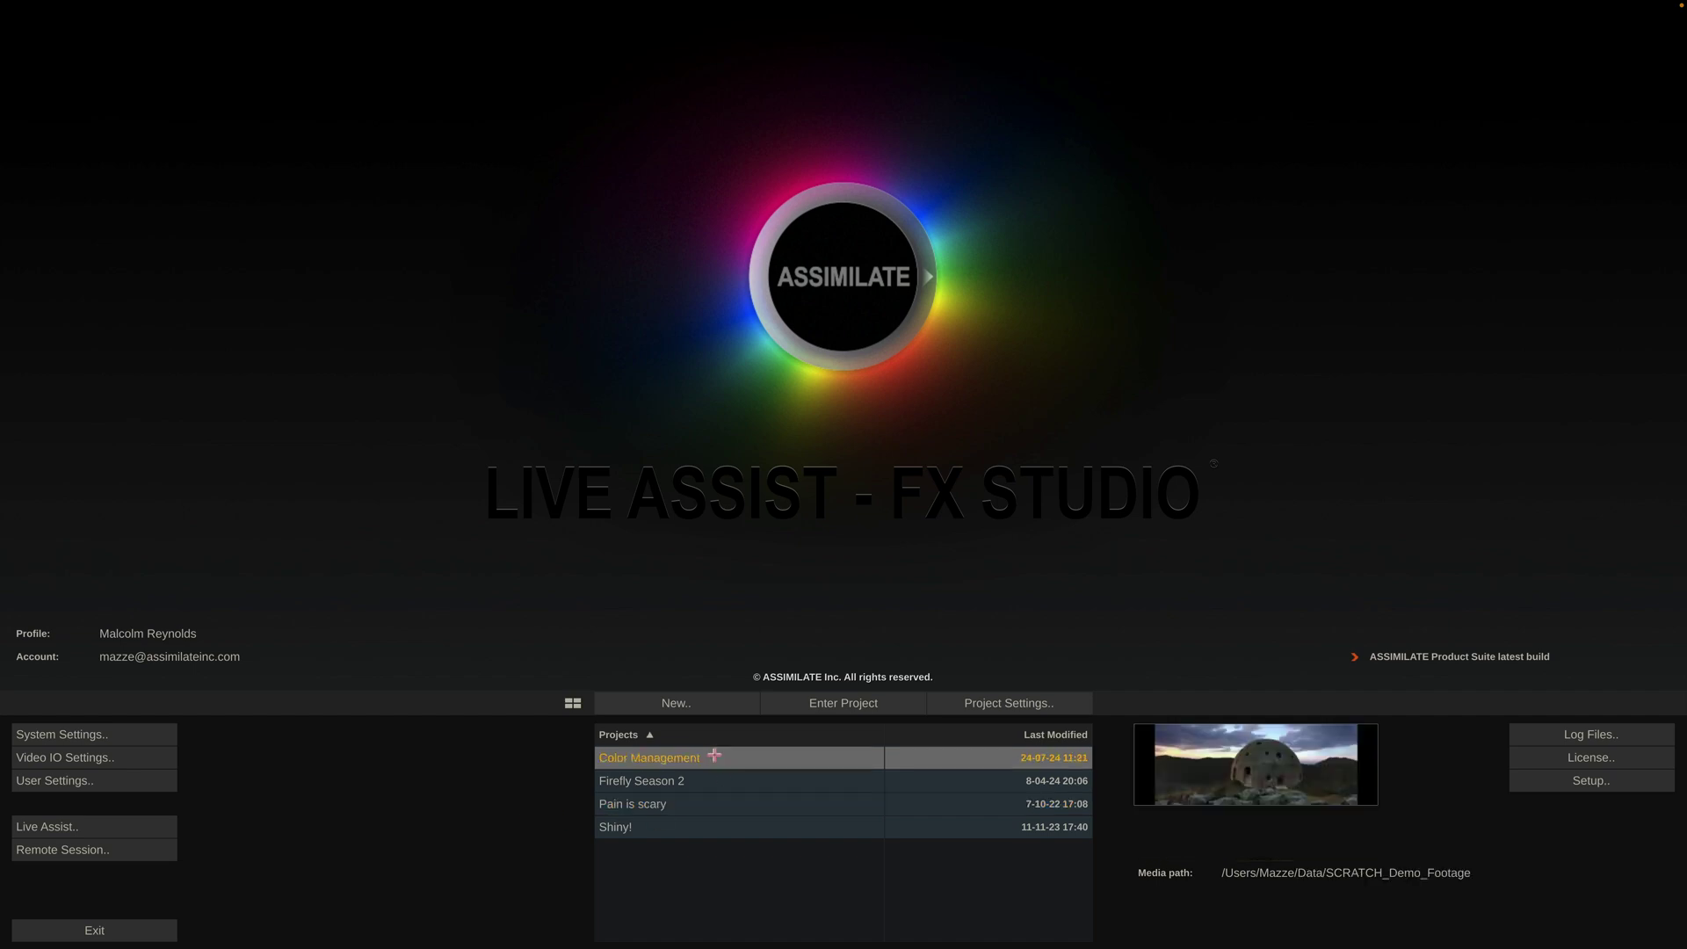
Step: Review the Color Management project's default format settings and enter the project
click(1055, 702)
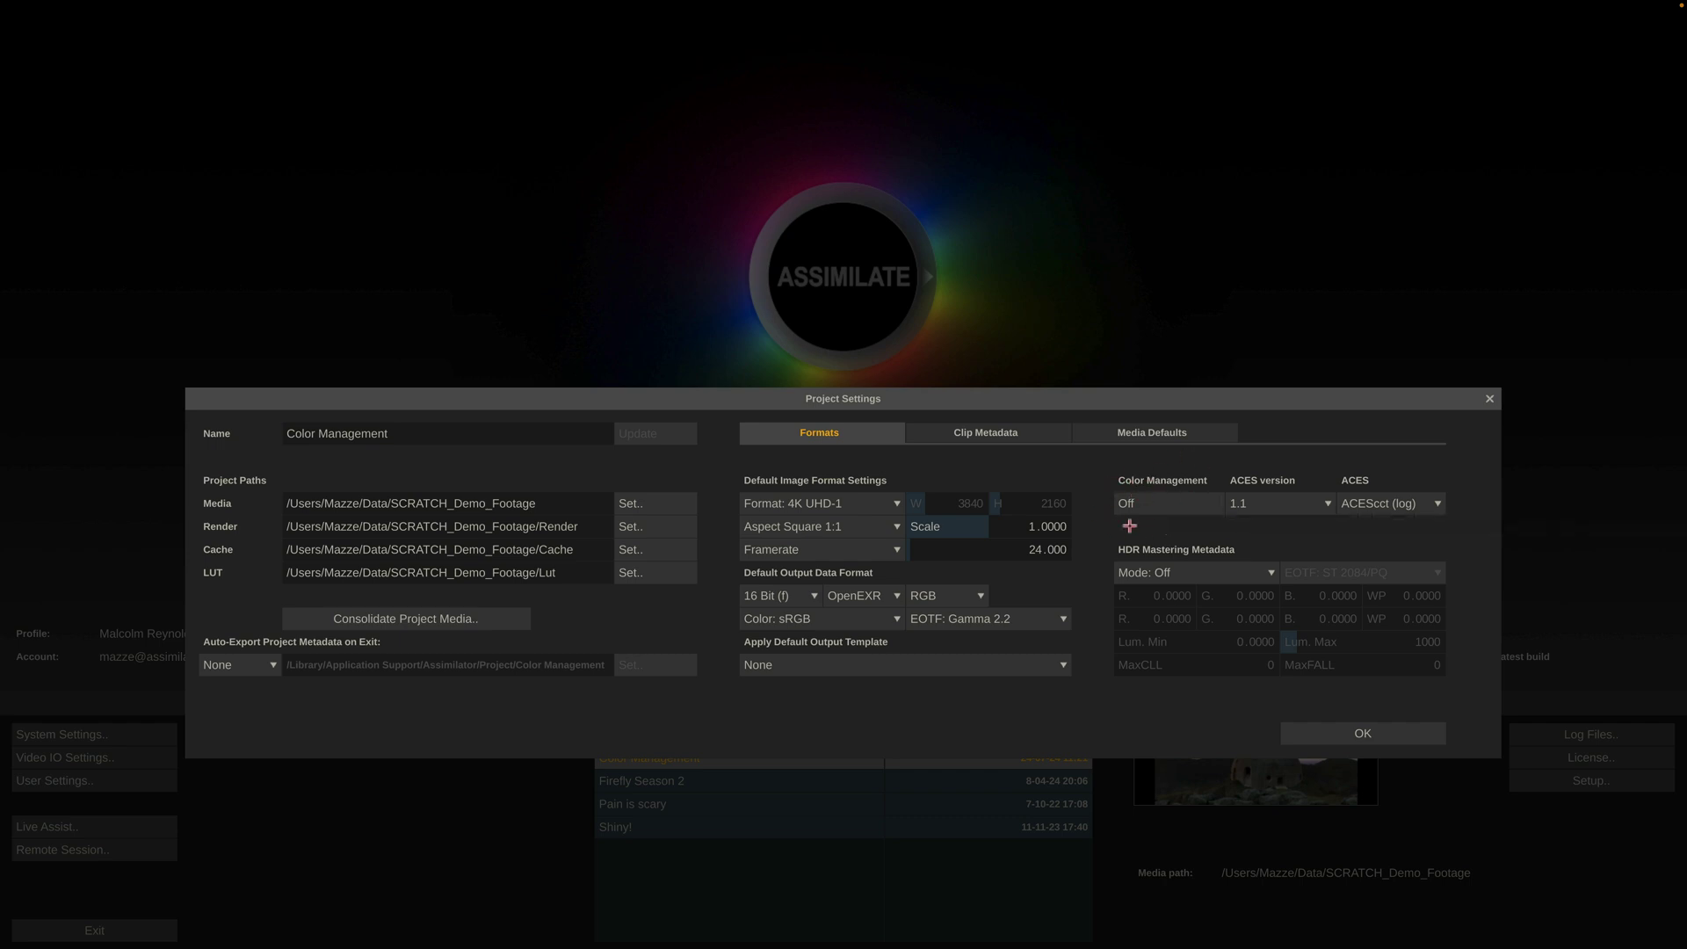
click(1358, 732)
click(851, 705)
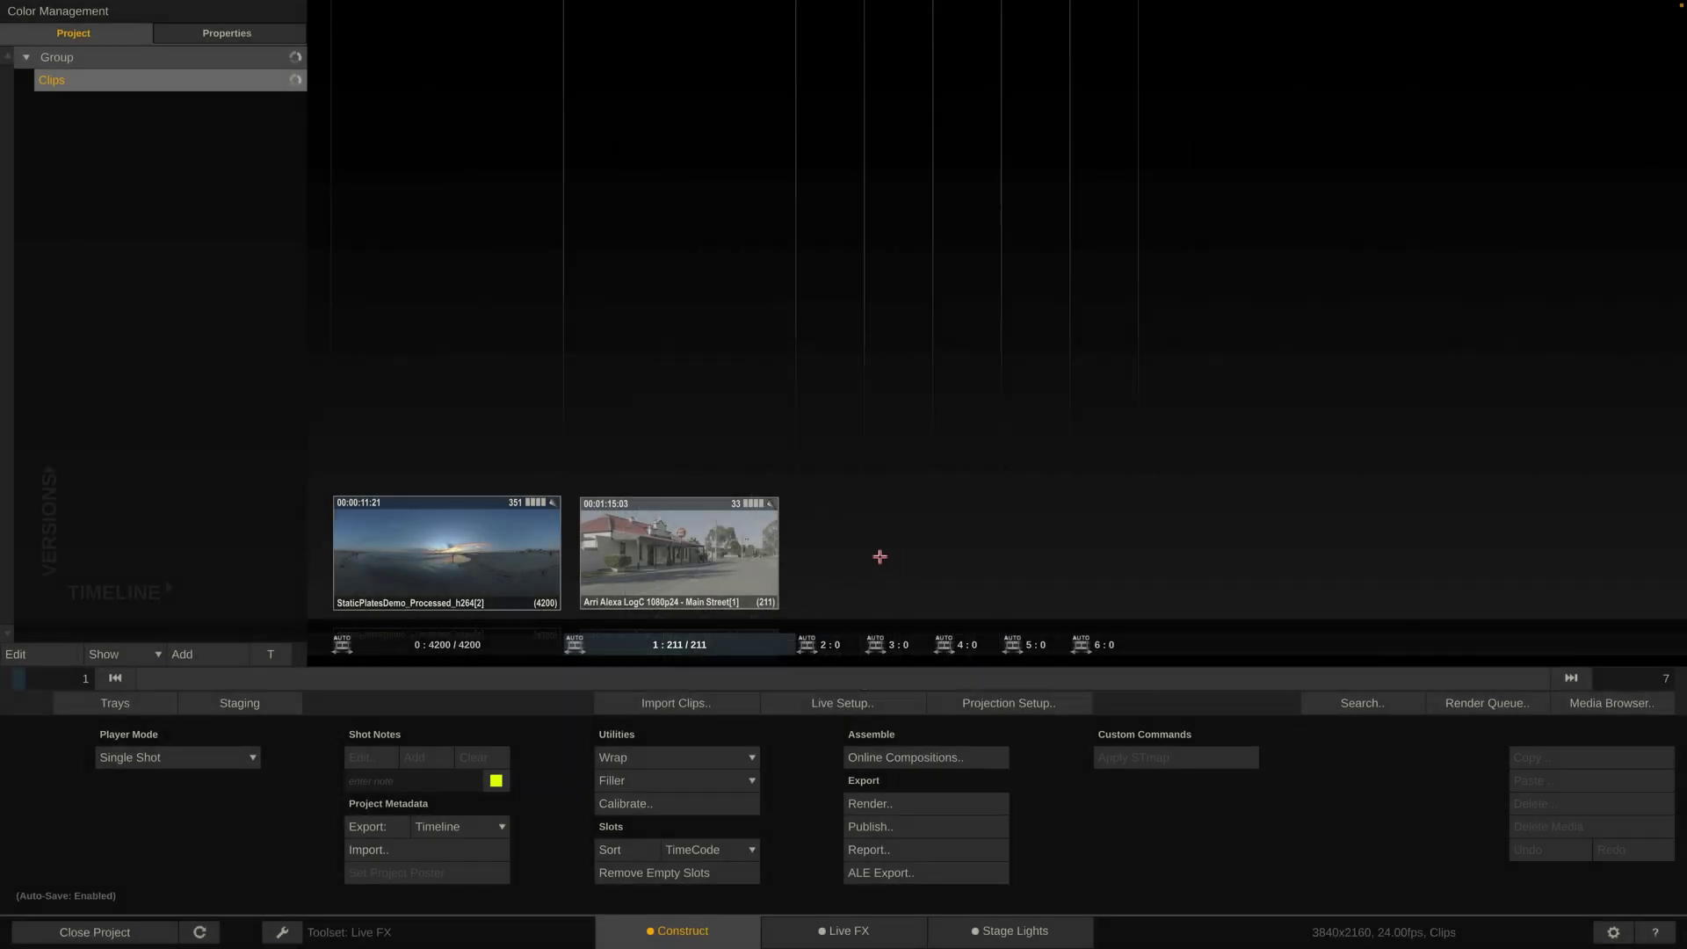
Step: Open the Arri Alexa LogC 1080p24 - Main Street clip in the player and show its media settings
click(671, 550)
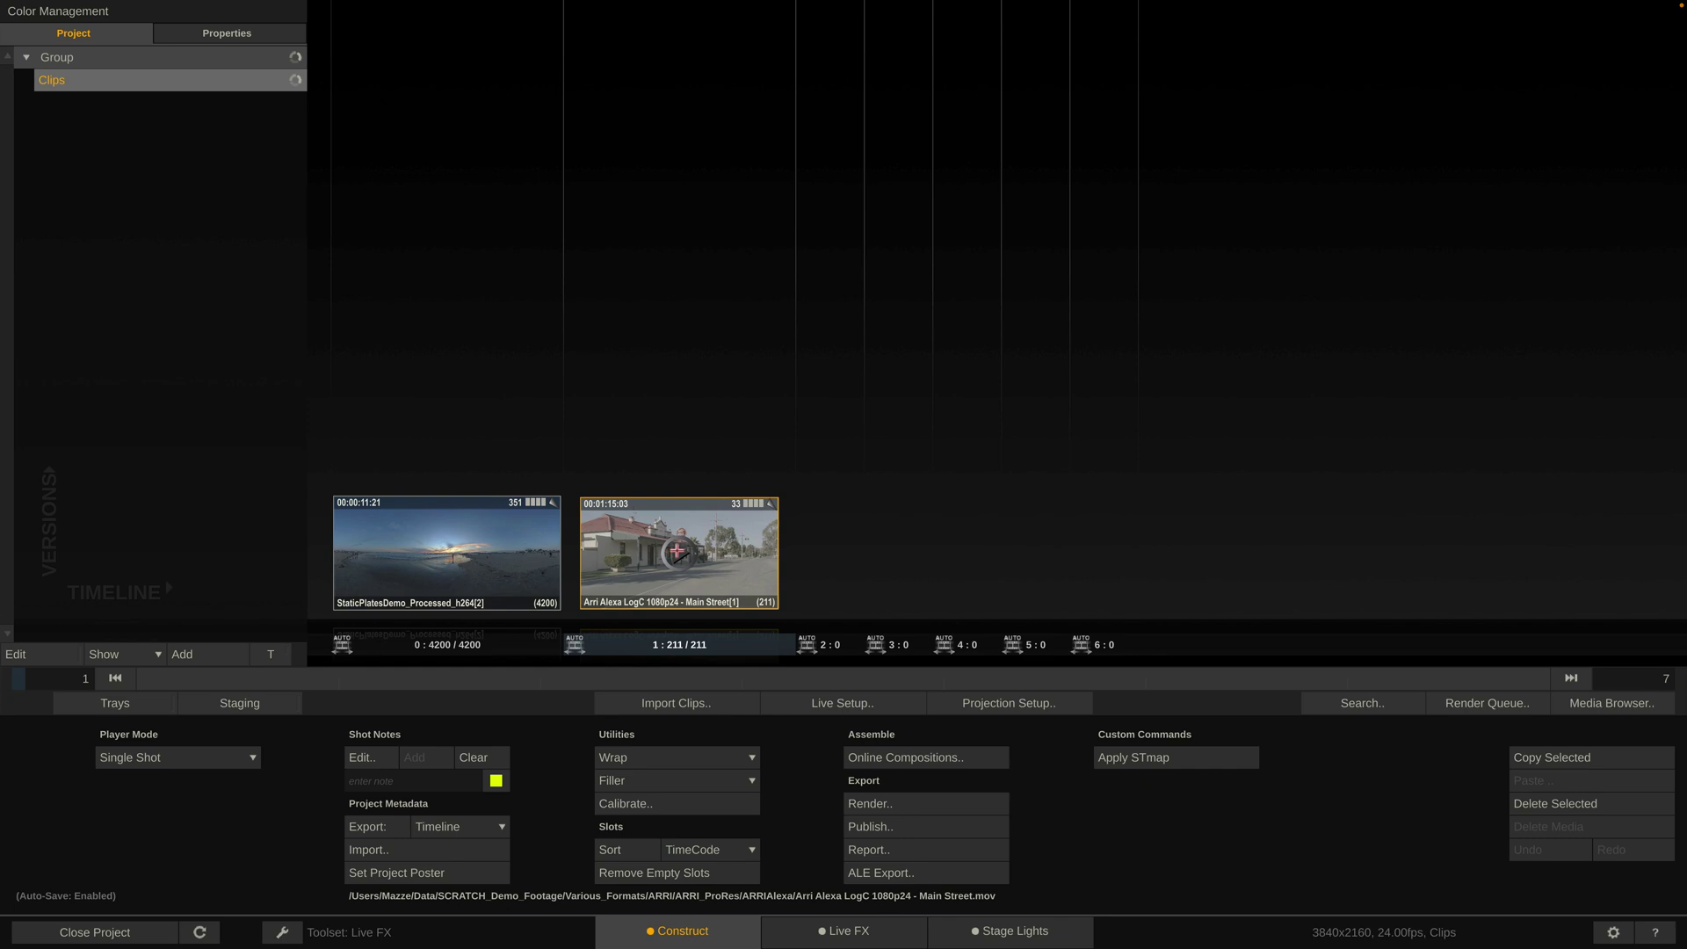
double_click(672, 550)
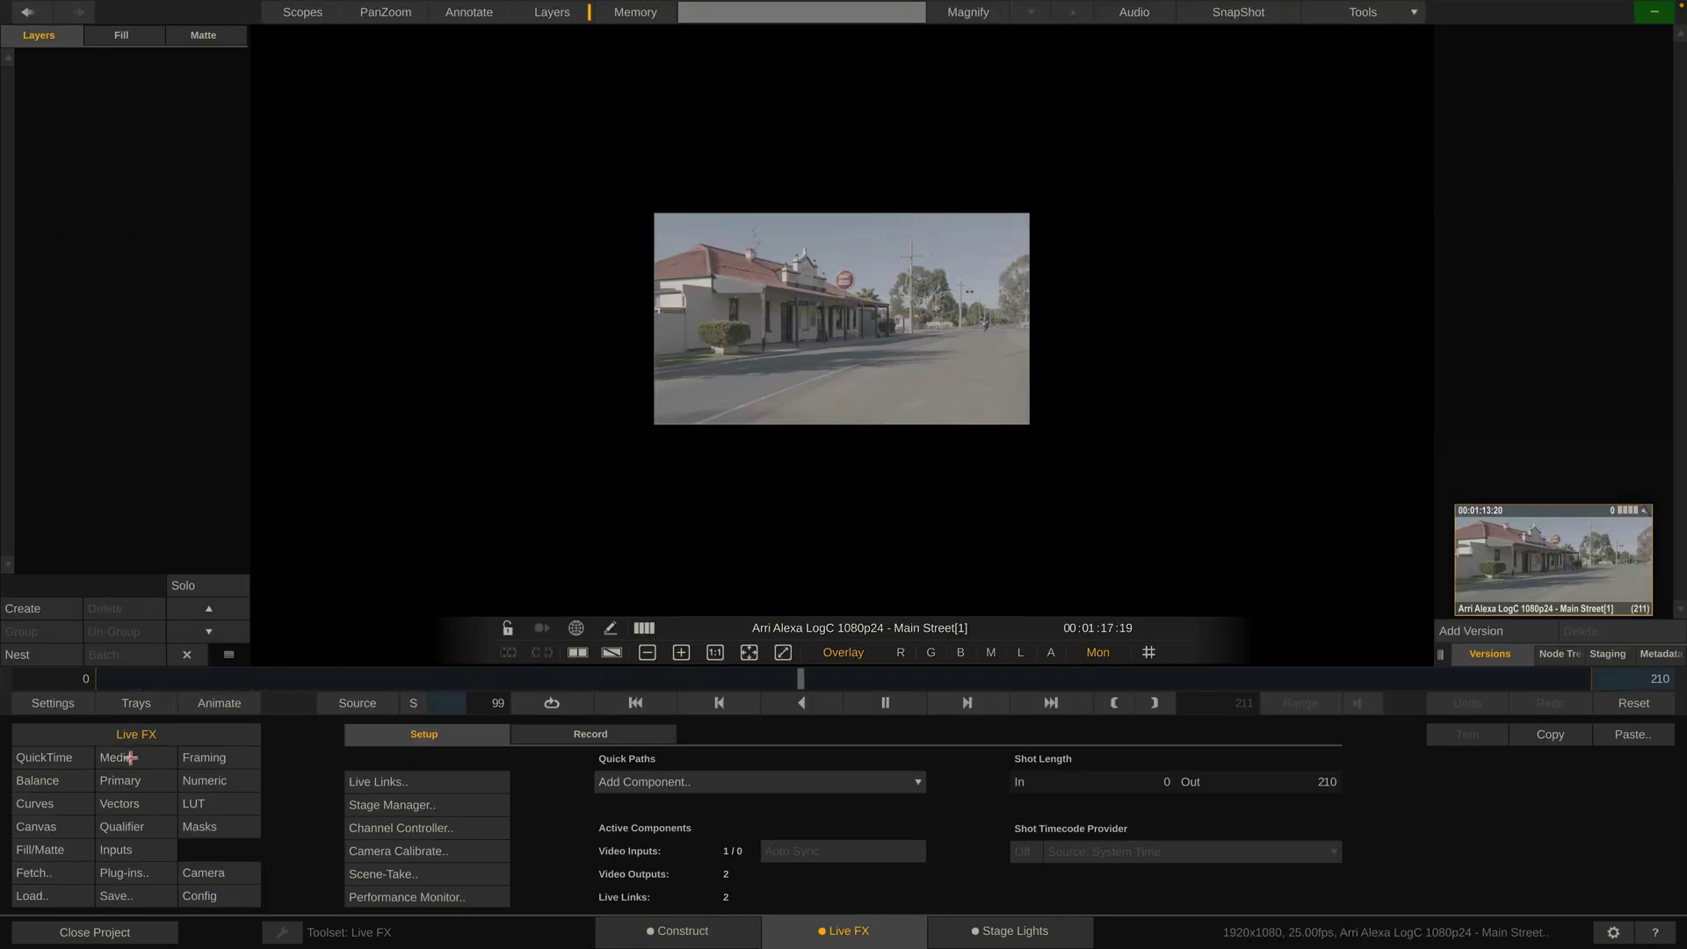
click(167, 754)
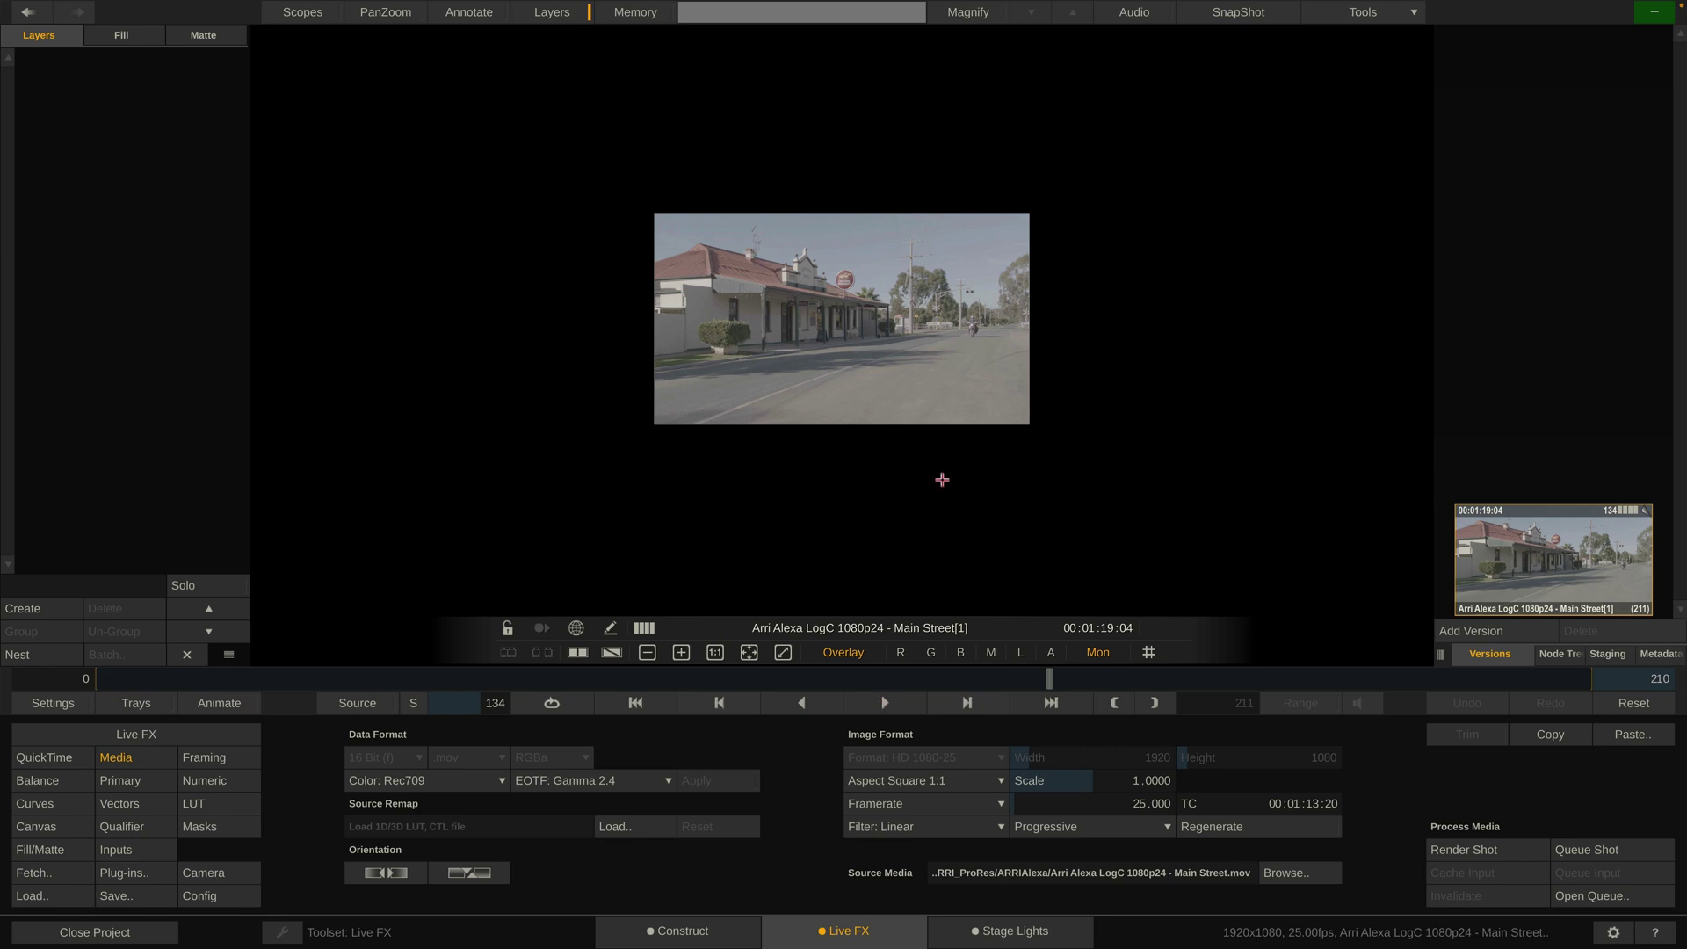
scroll(843, 440, up, 5)
scroll(848, 457, up, 2)
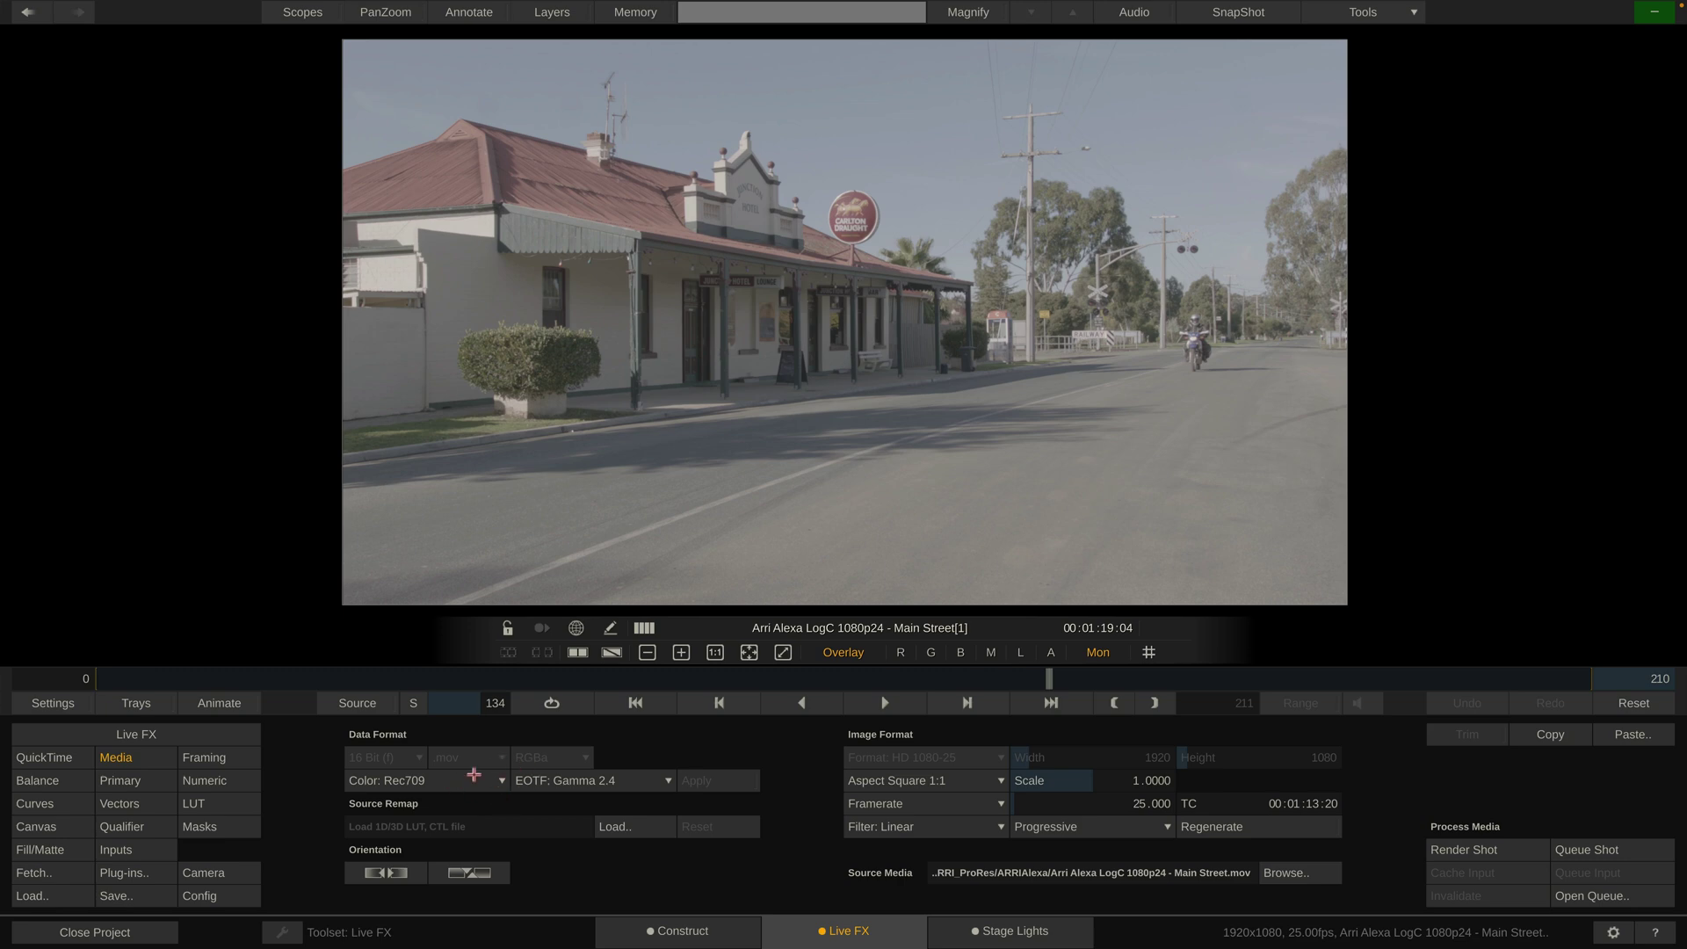
Step: Set the clip's colorspace to ARRI Wide Gamut 3 and its EOTF to ARRI LogC3
click(464, 780)
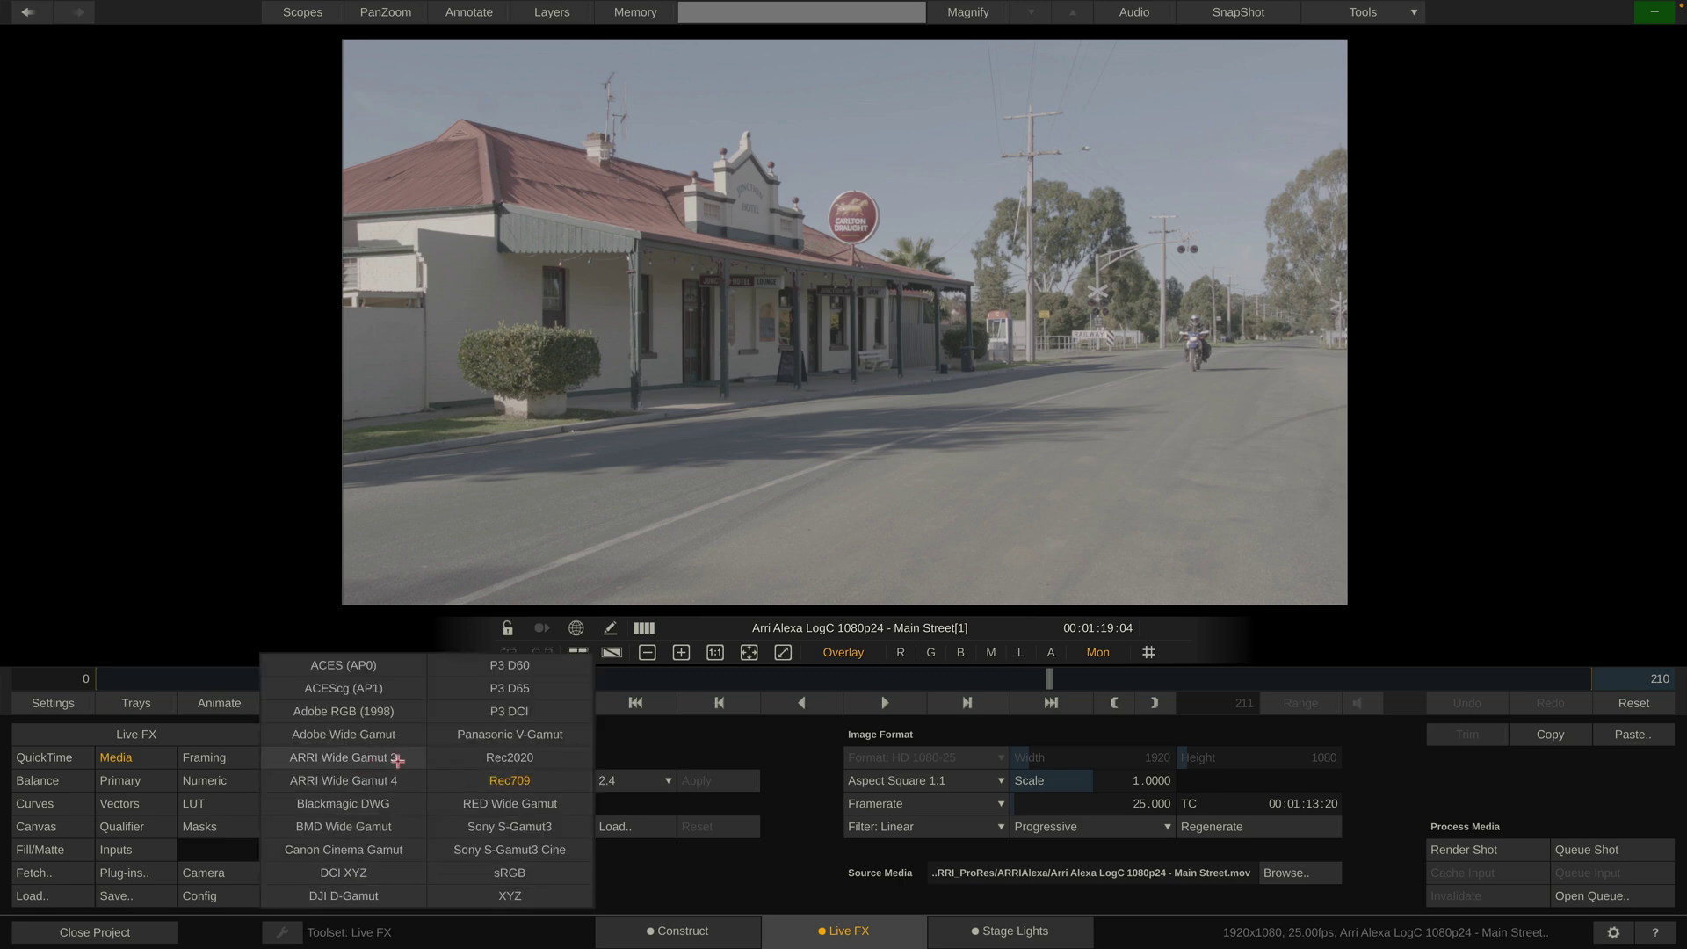
click(359, 759)
click(597, 780)
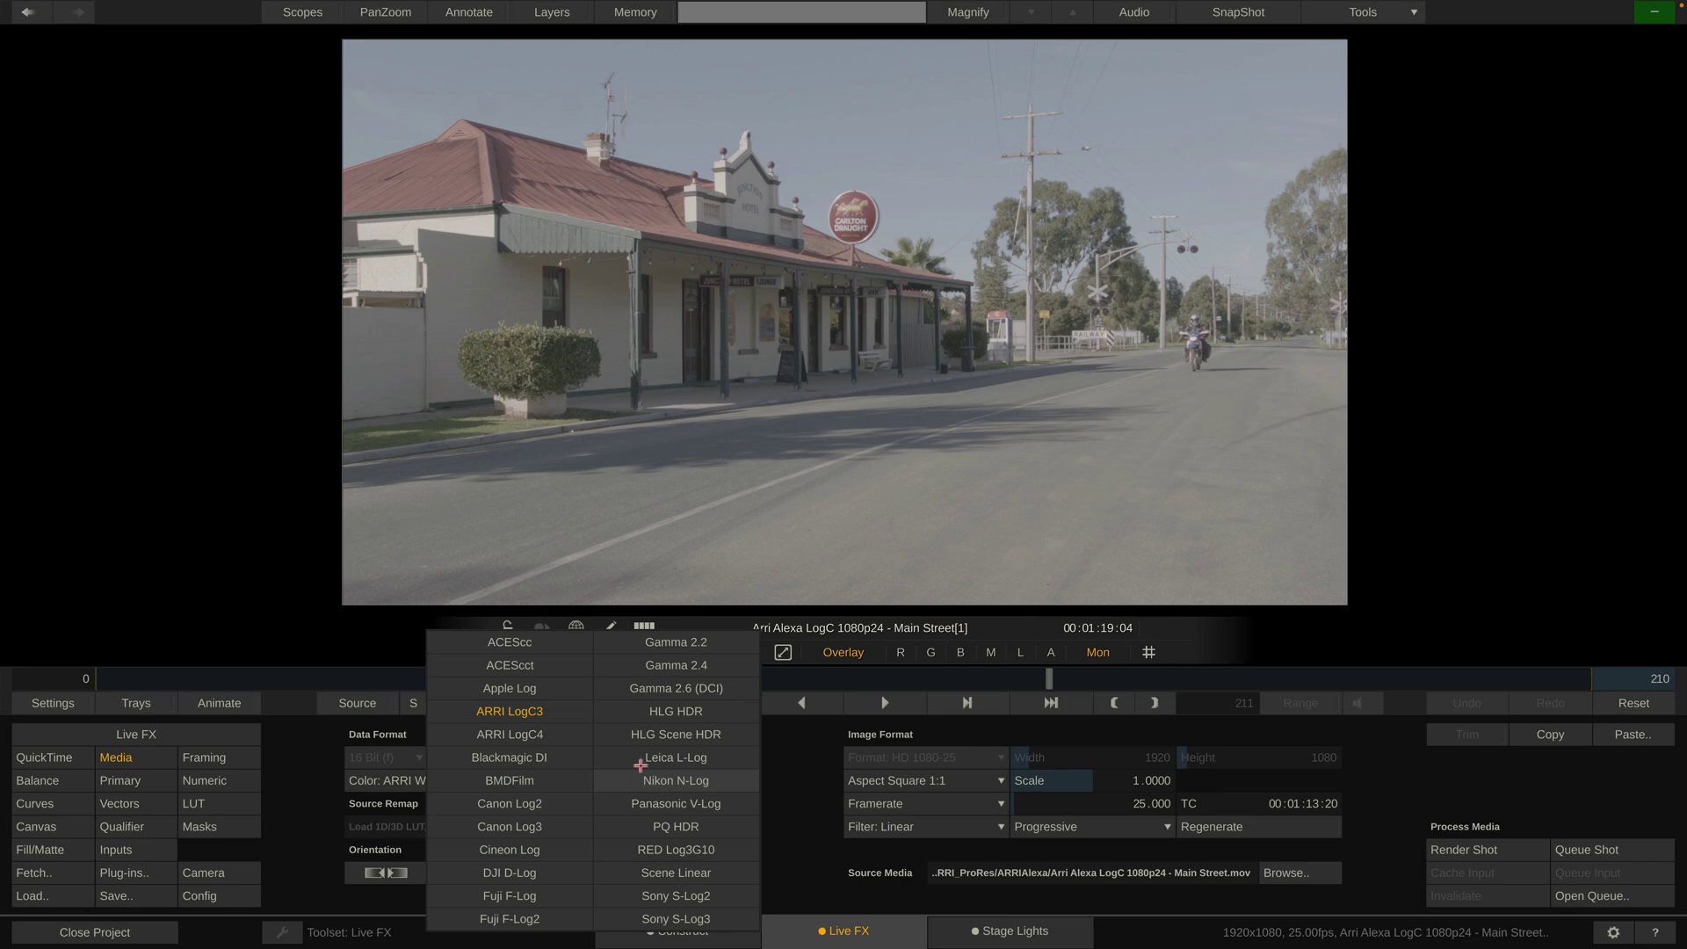
click(545, 713)
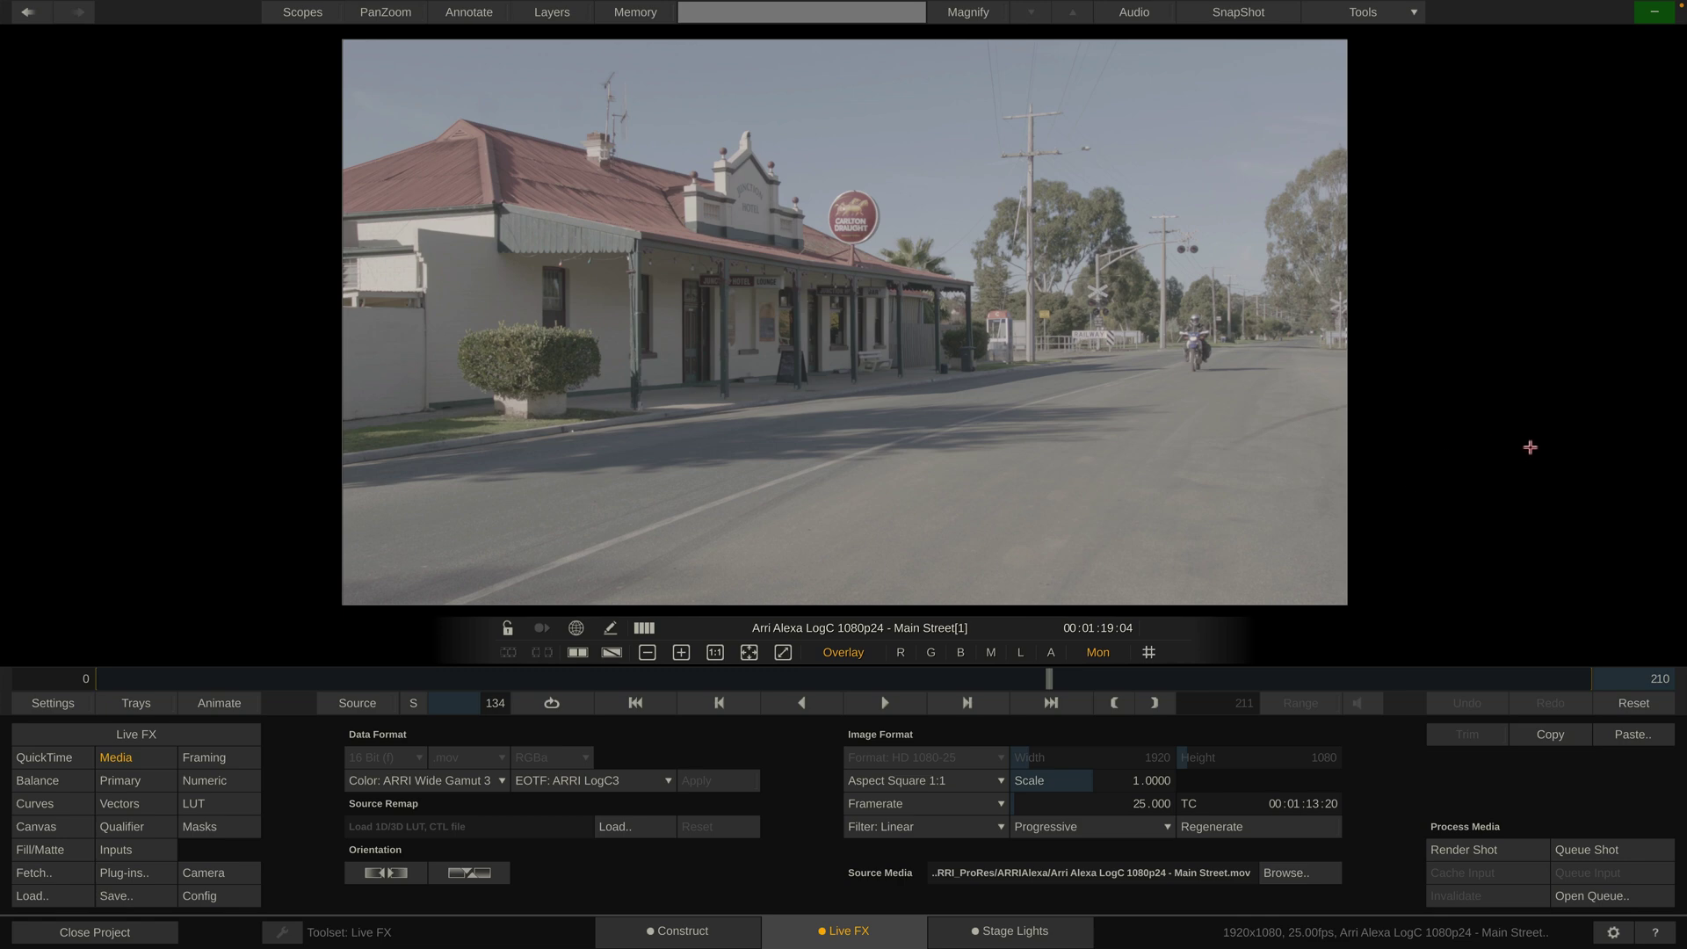
Step: Show the clip's metadata in the player and inspect the choices offered for its Color entry
mouse_move(1565, 383)
click(1678, 382)
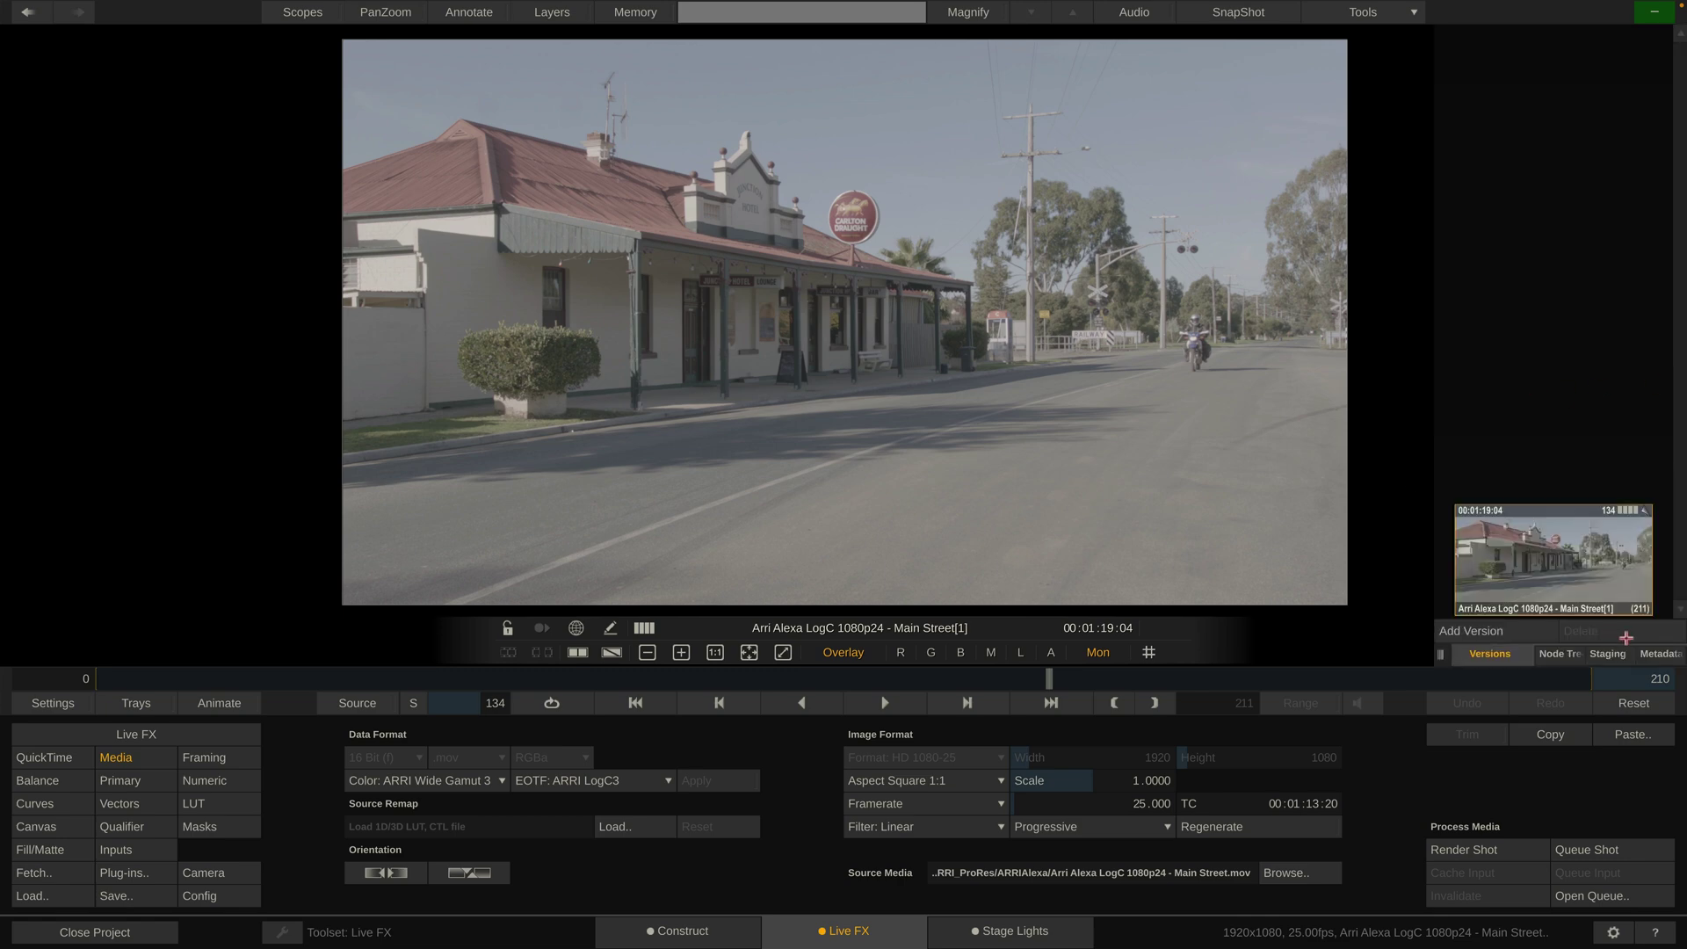
click(1661, 653)
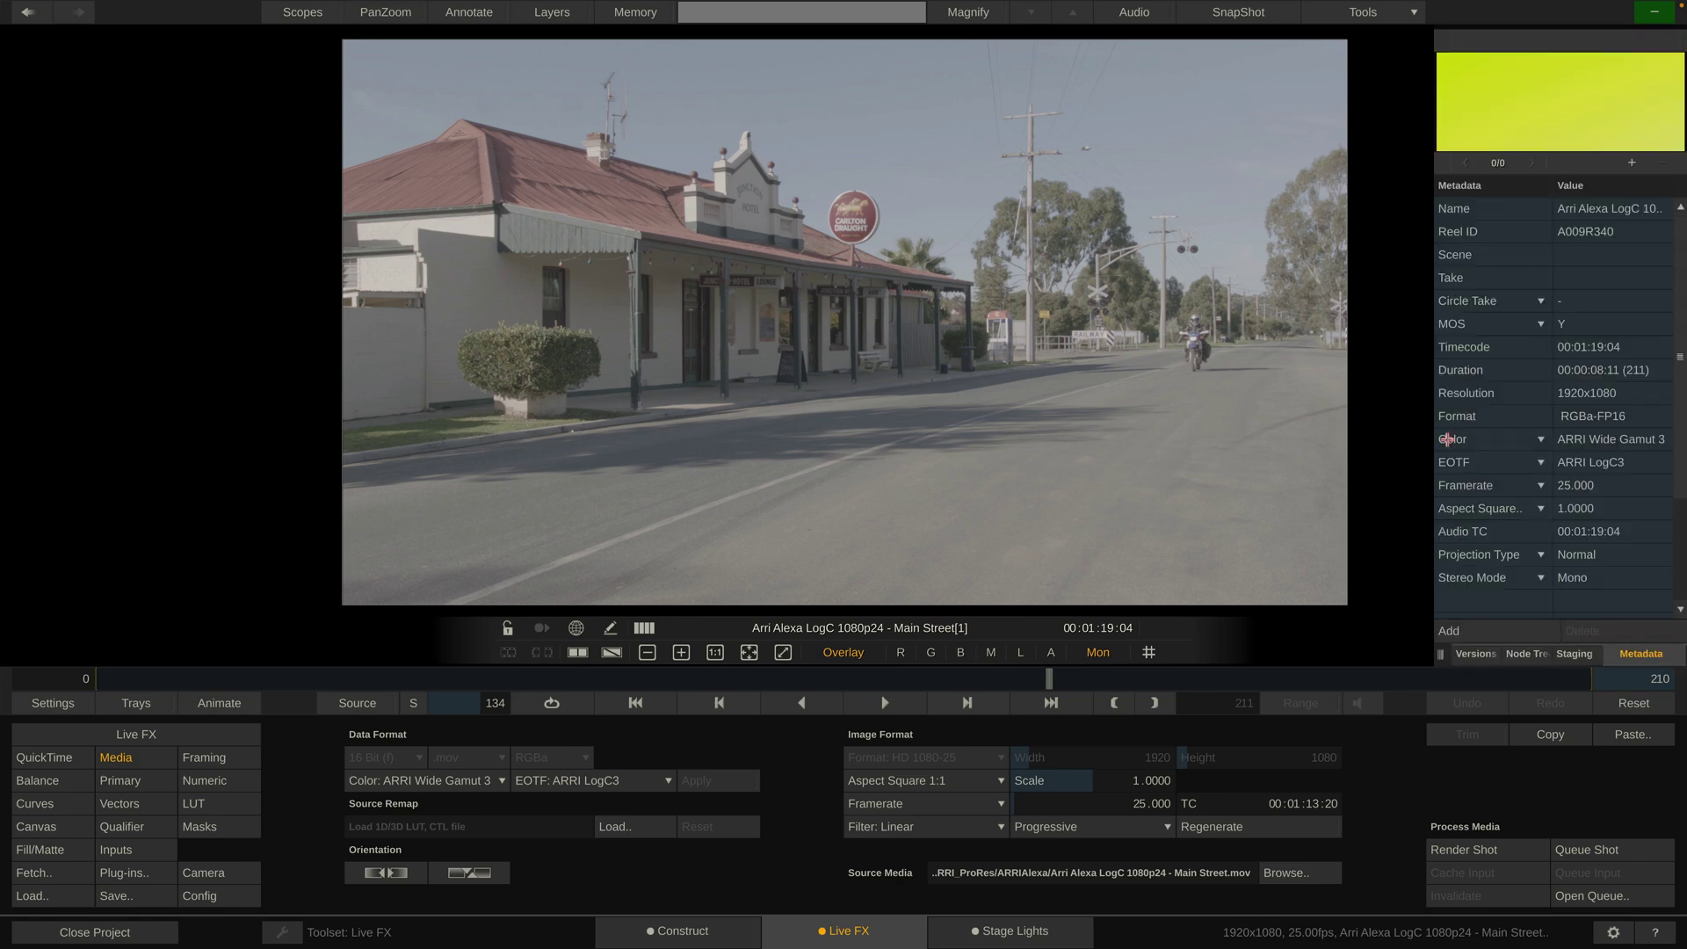
click(1526, 439)
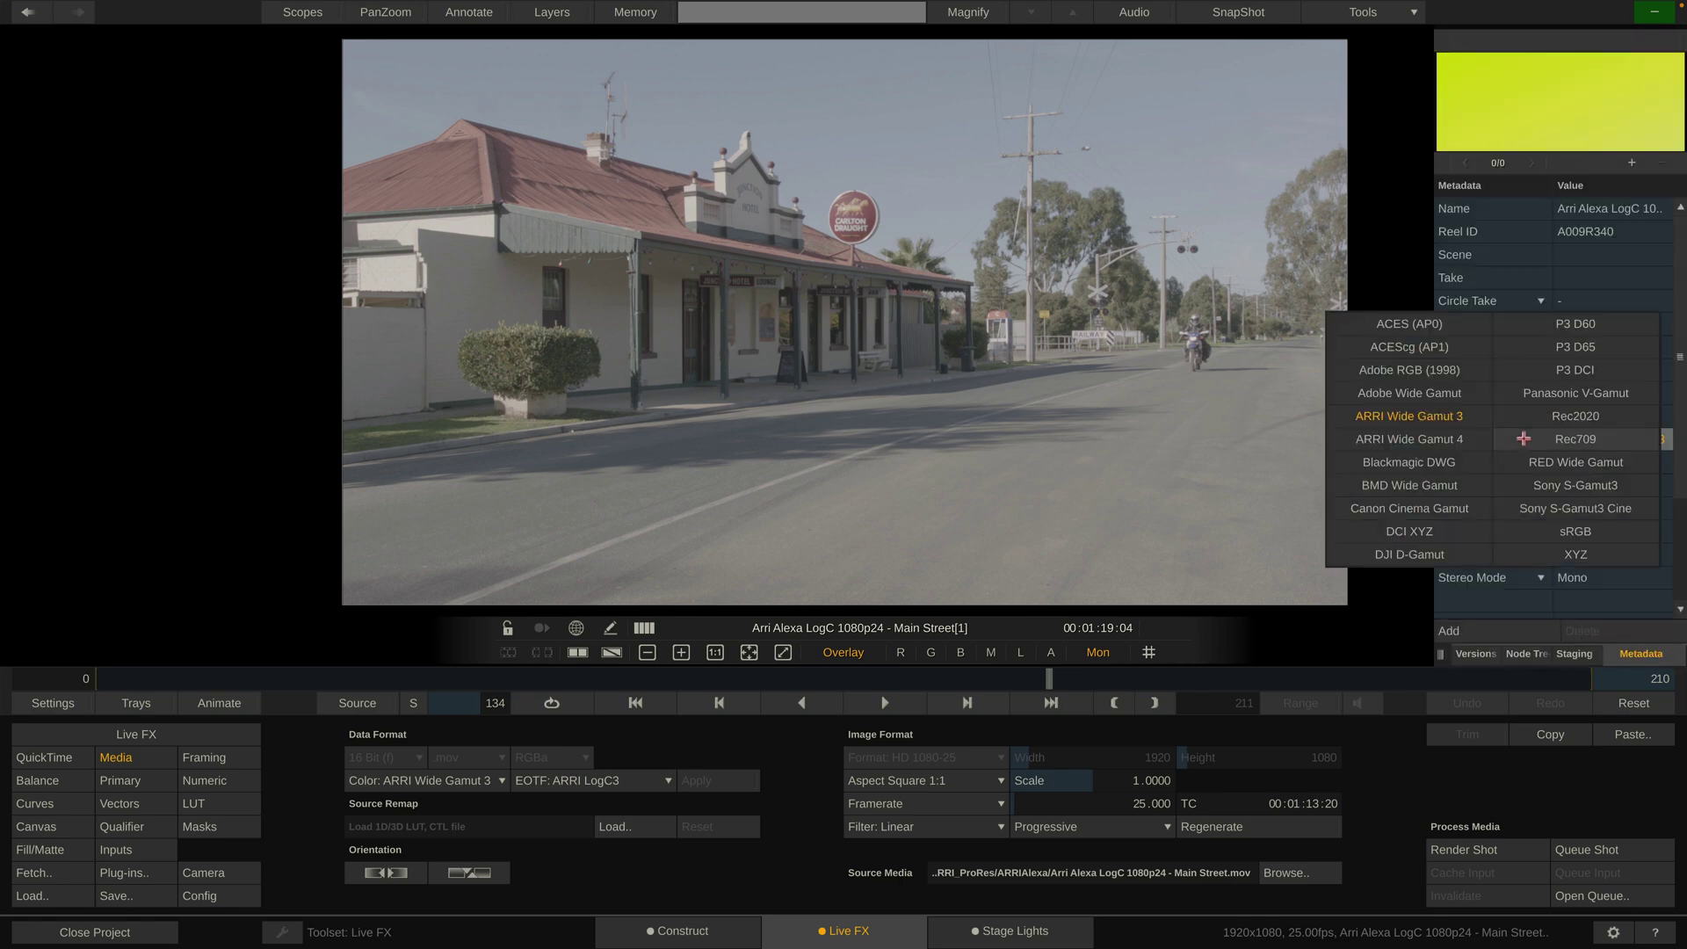
click(1403, 599)
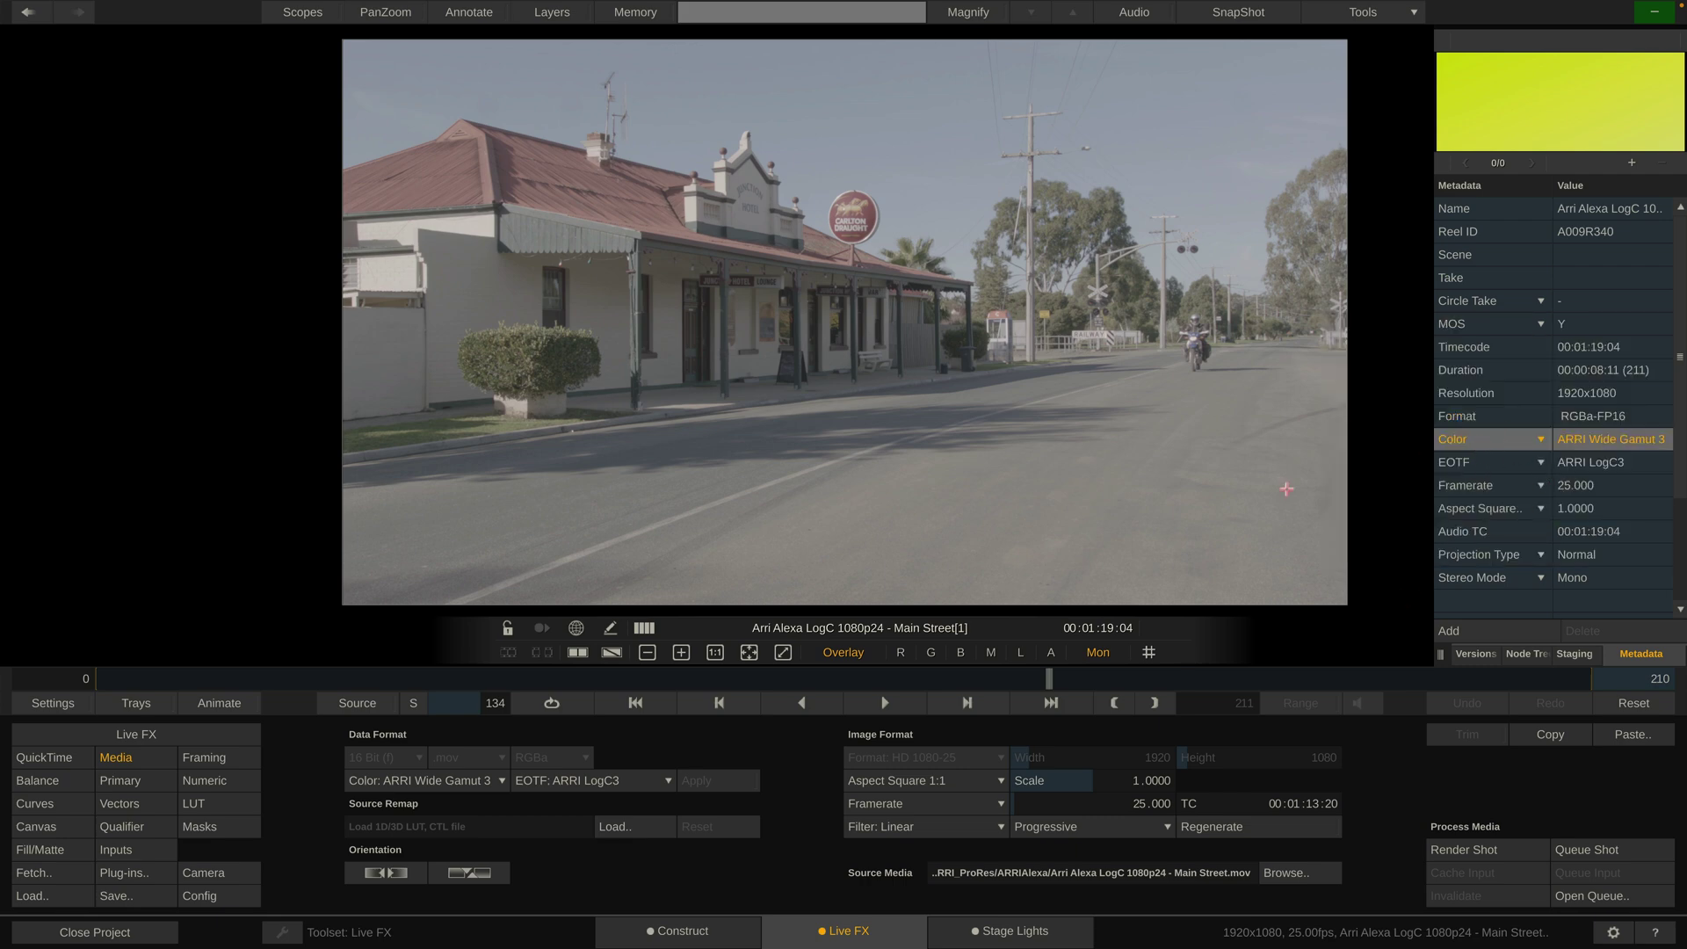
Step: Return to the Construct view and inspect the colorspace choices in the selected clip's metadata
click(684, 935)
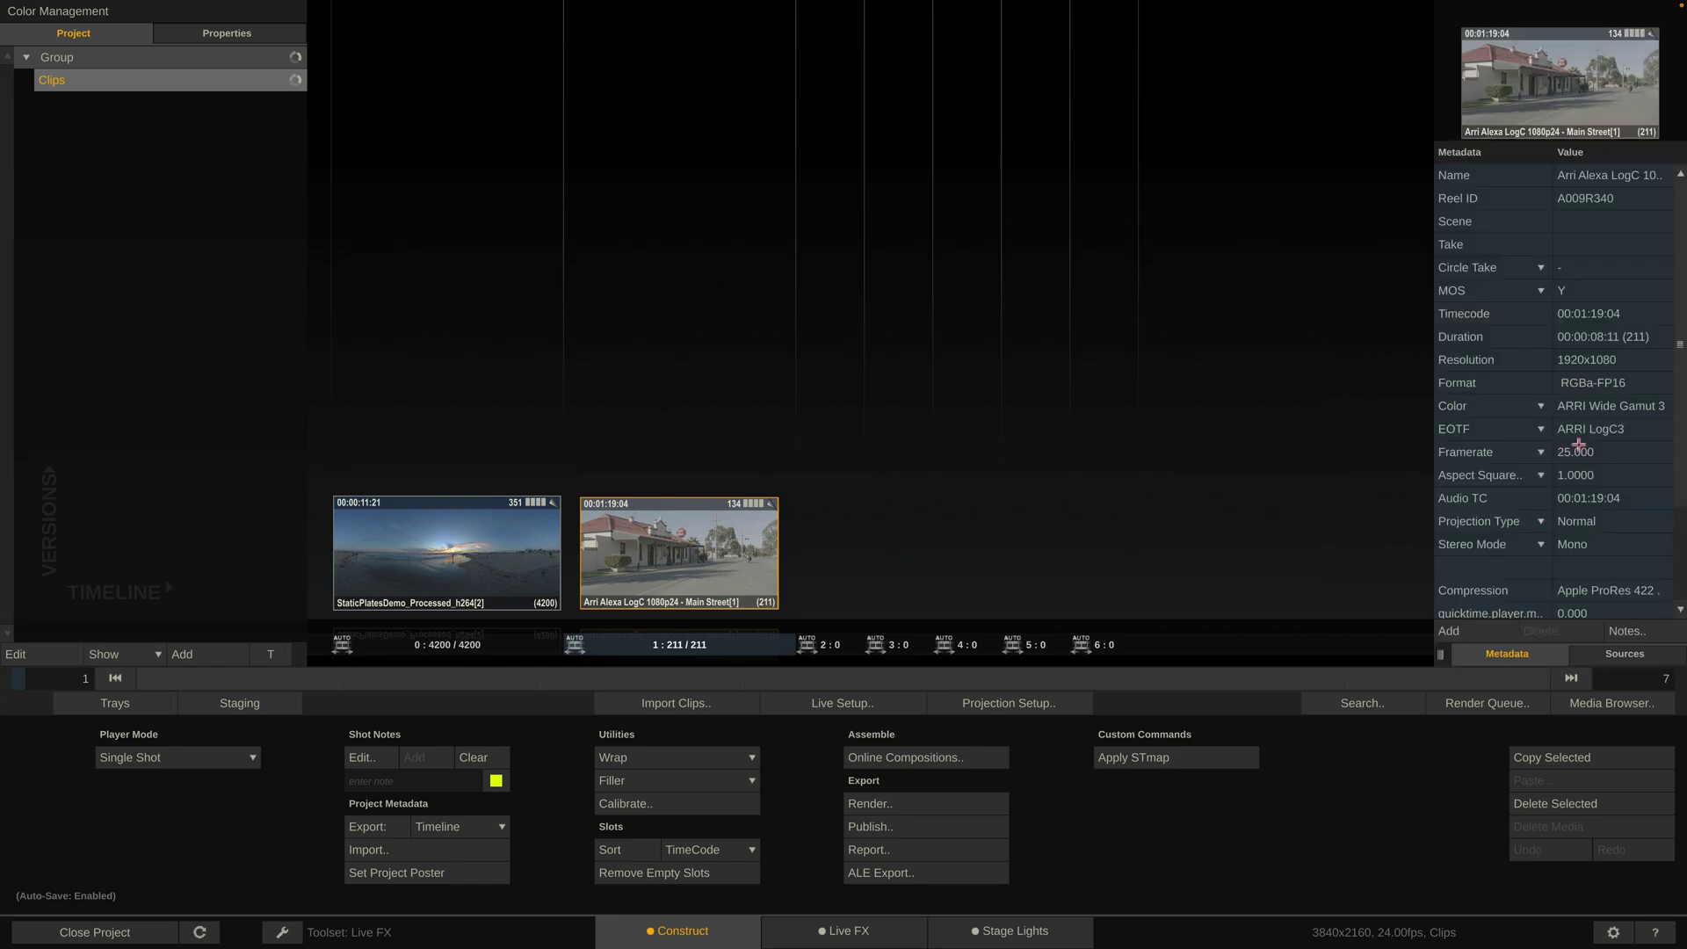
click(1533, 402)
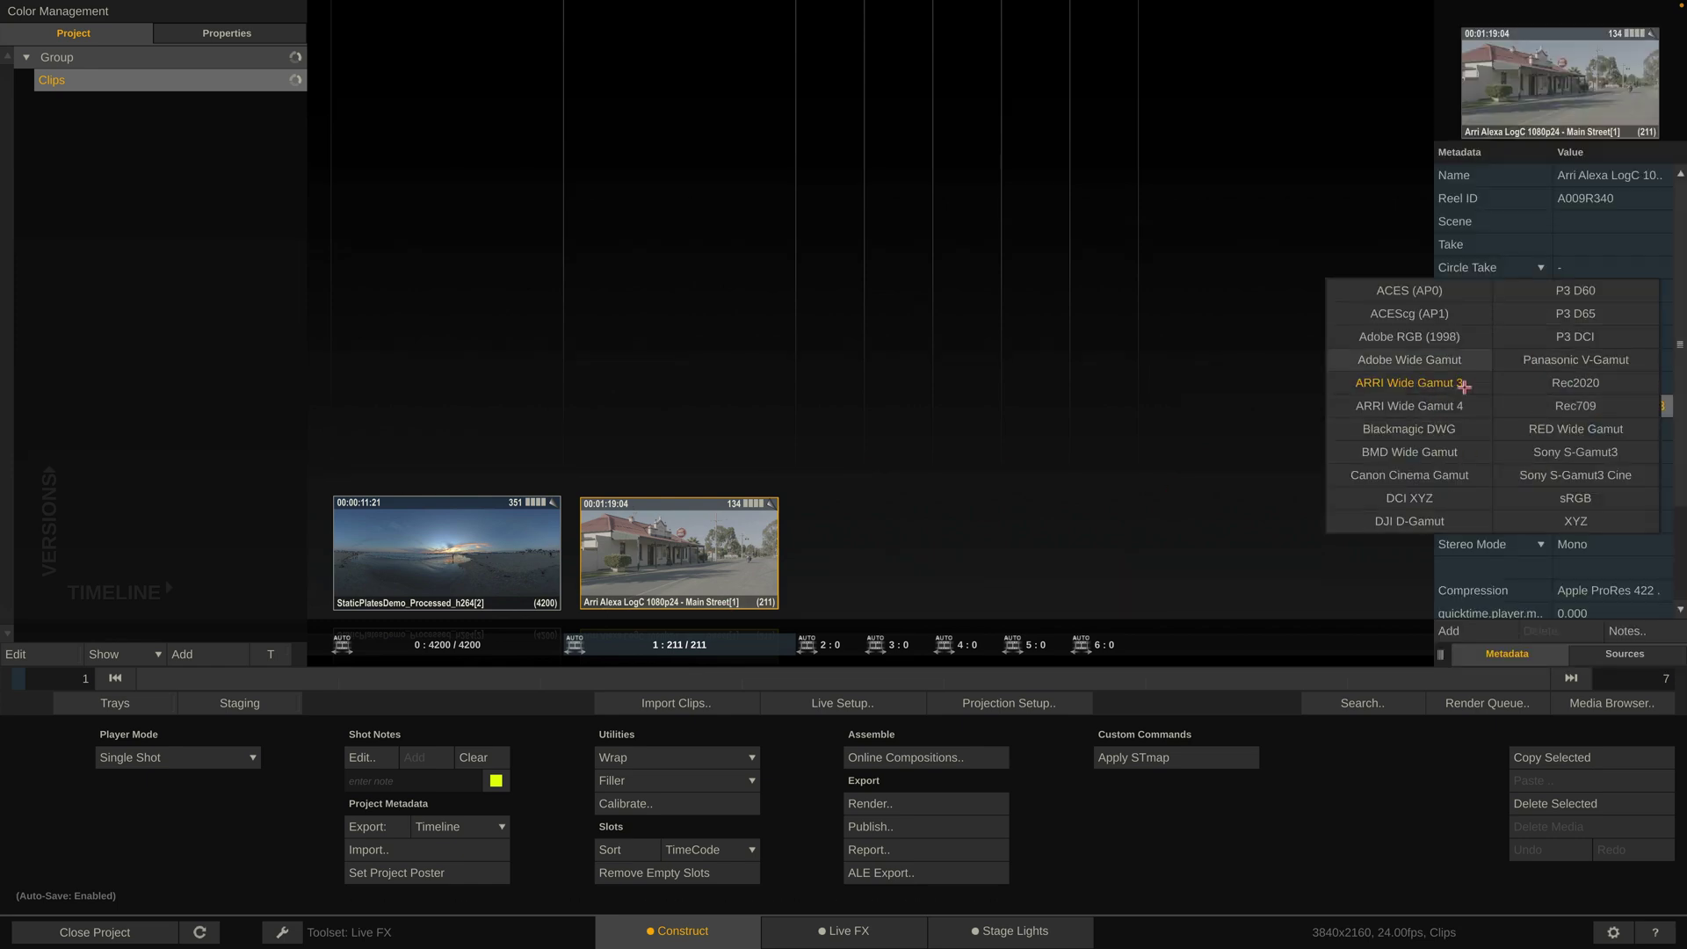
click(1129, 403)
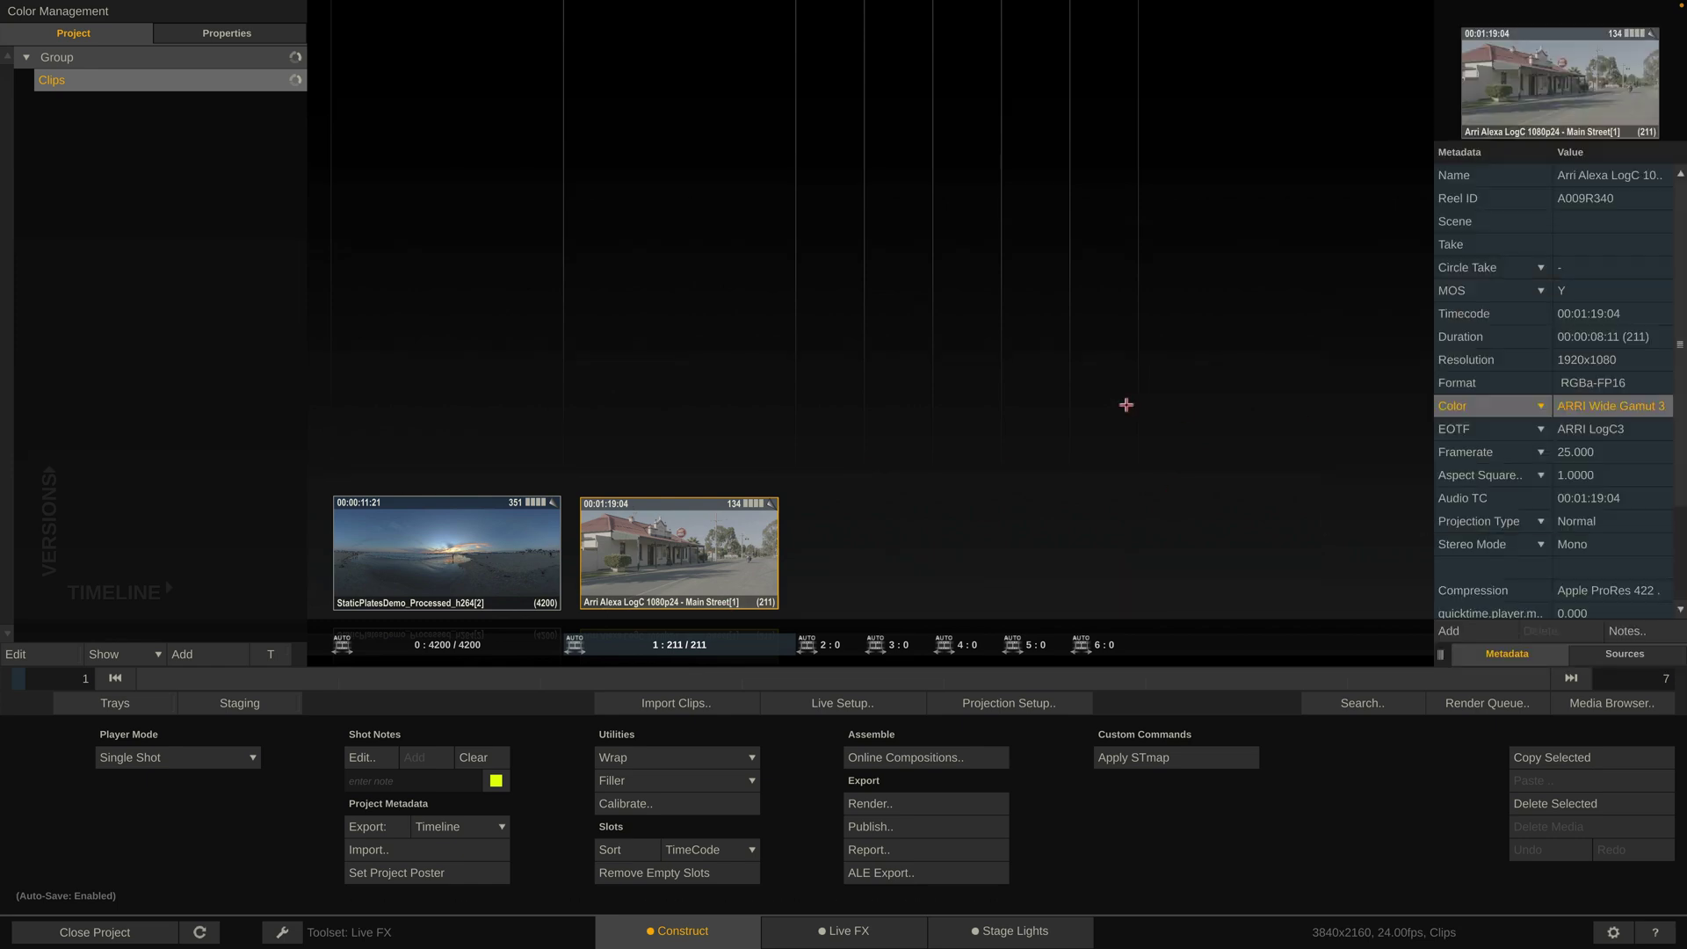
Step: Inspect the colorspace choices in the Arri Alexa clip's Shot Properties and close them without changes
double_click(666, 600)
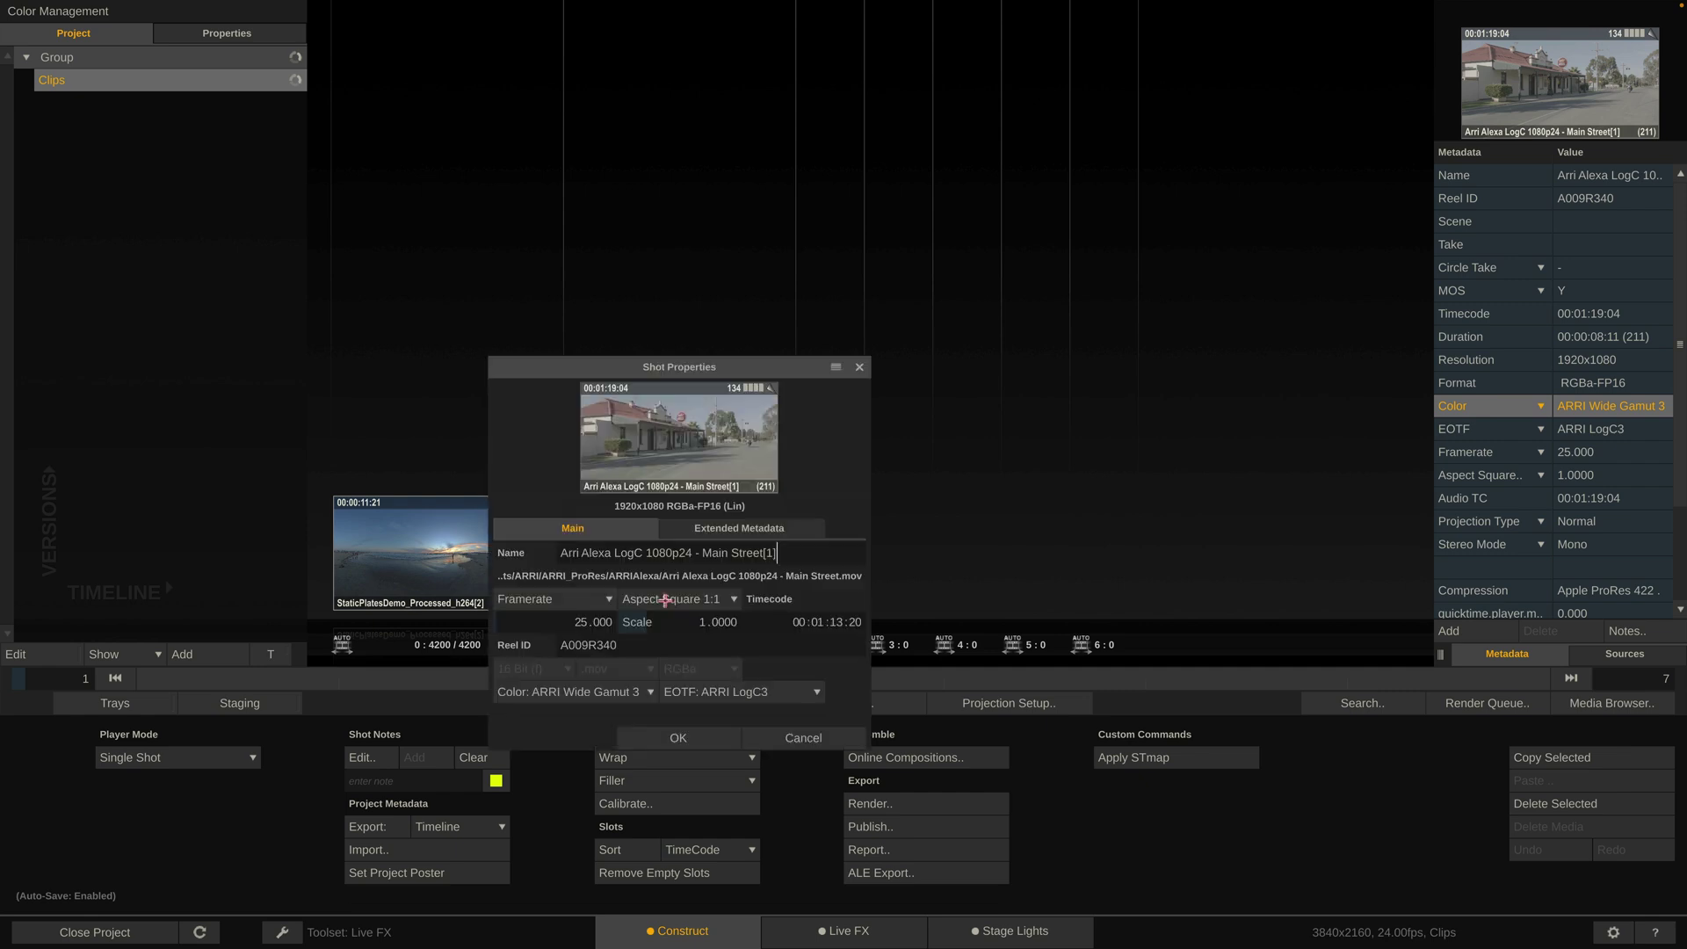
click(624, 691)
click(804, 664)
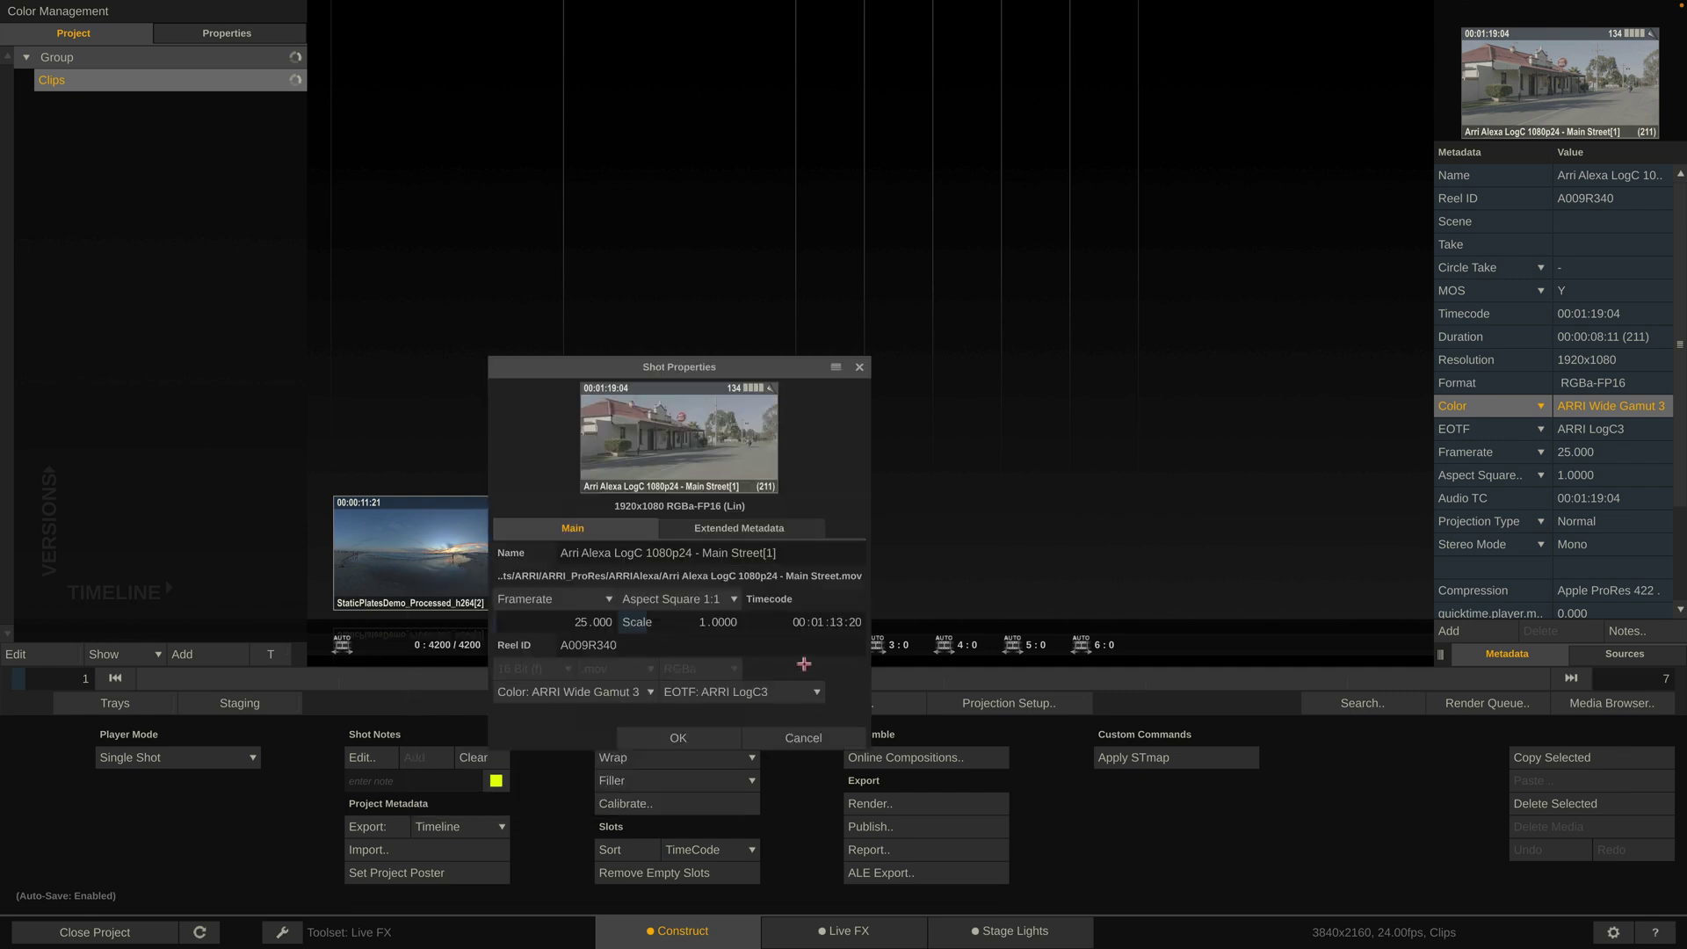
click(808, 743)
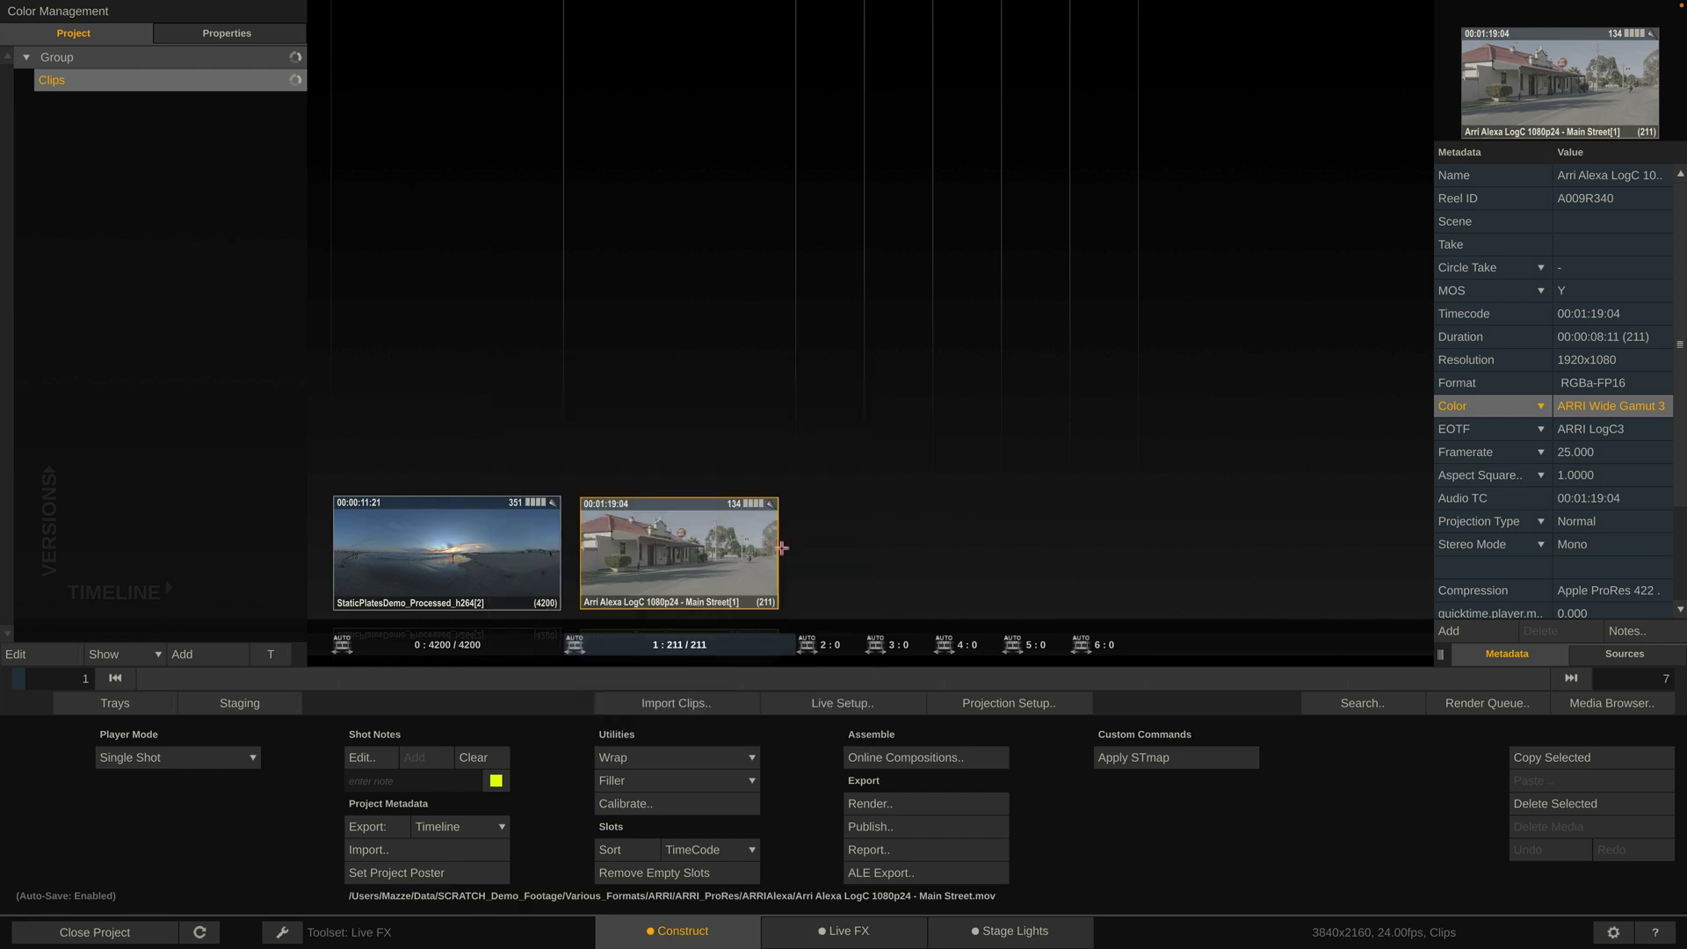
Step: Examine the clips' colorspace and EOTF settings on the Grade page of the Media Browser
click(1592, 699)
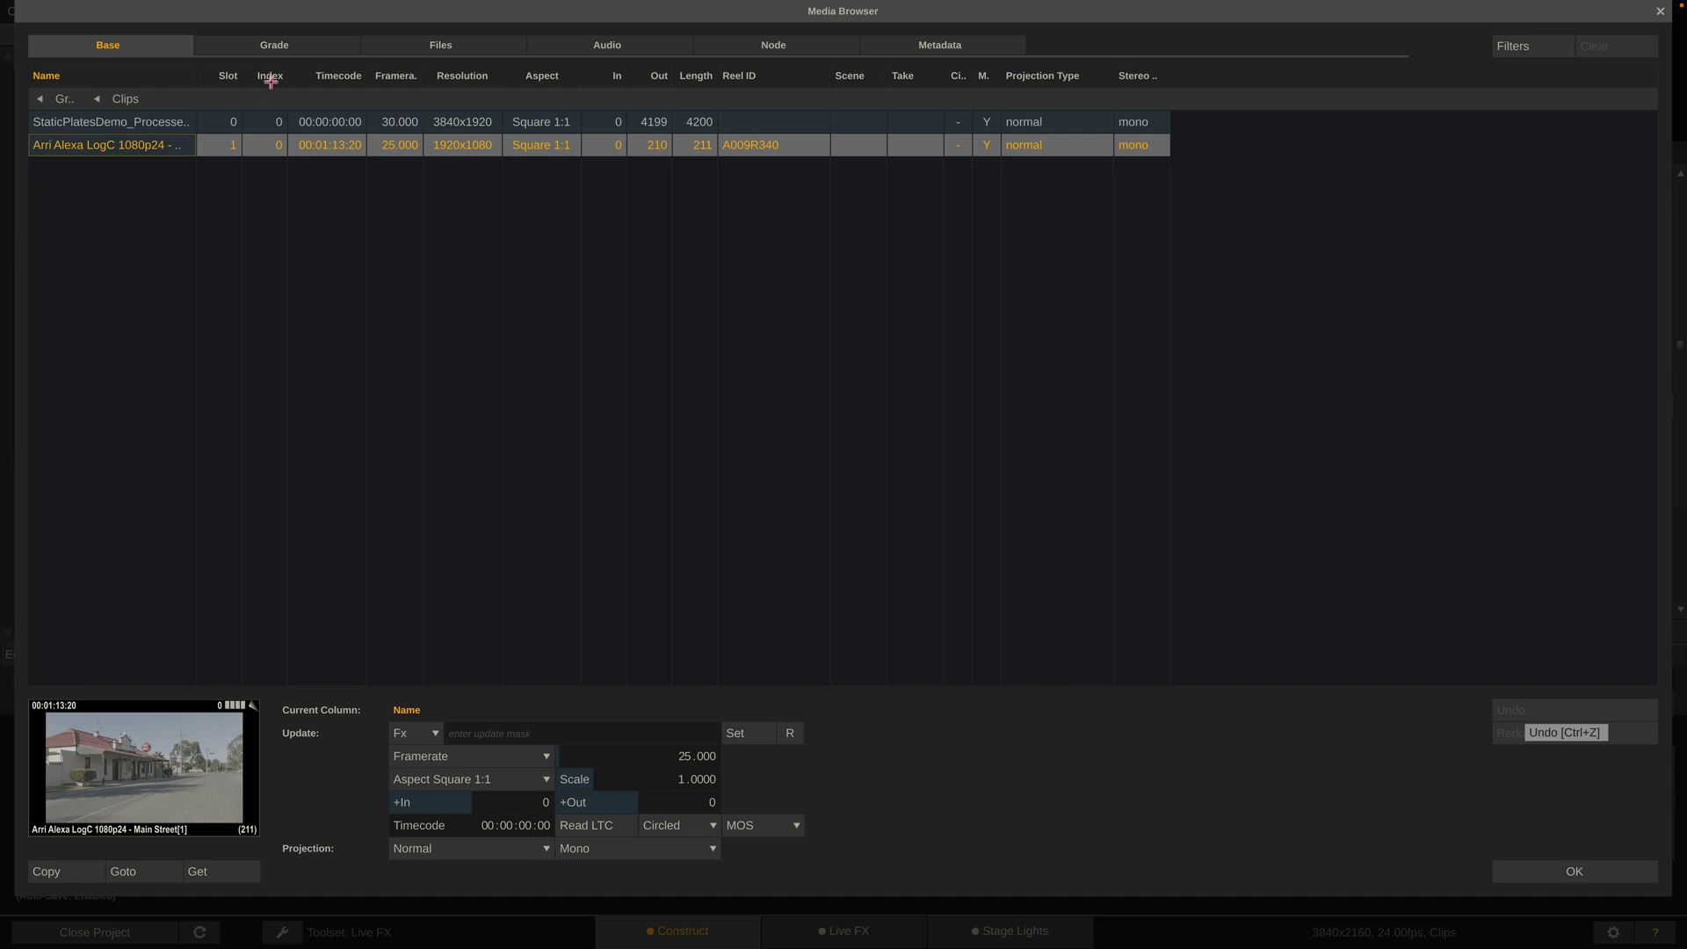
click(290, 49)
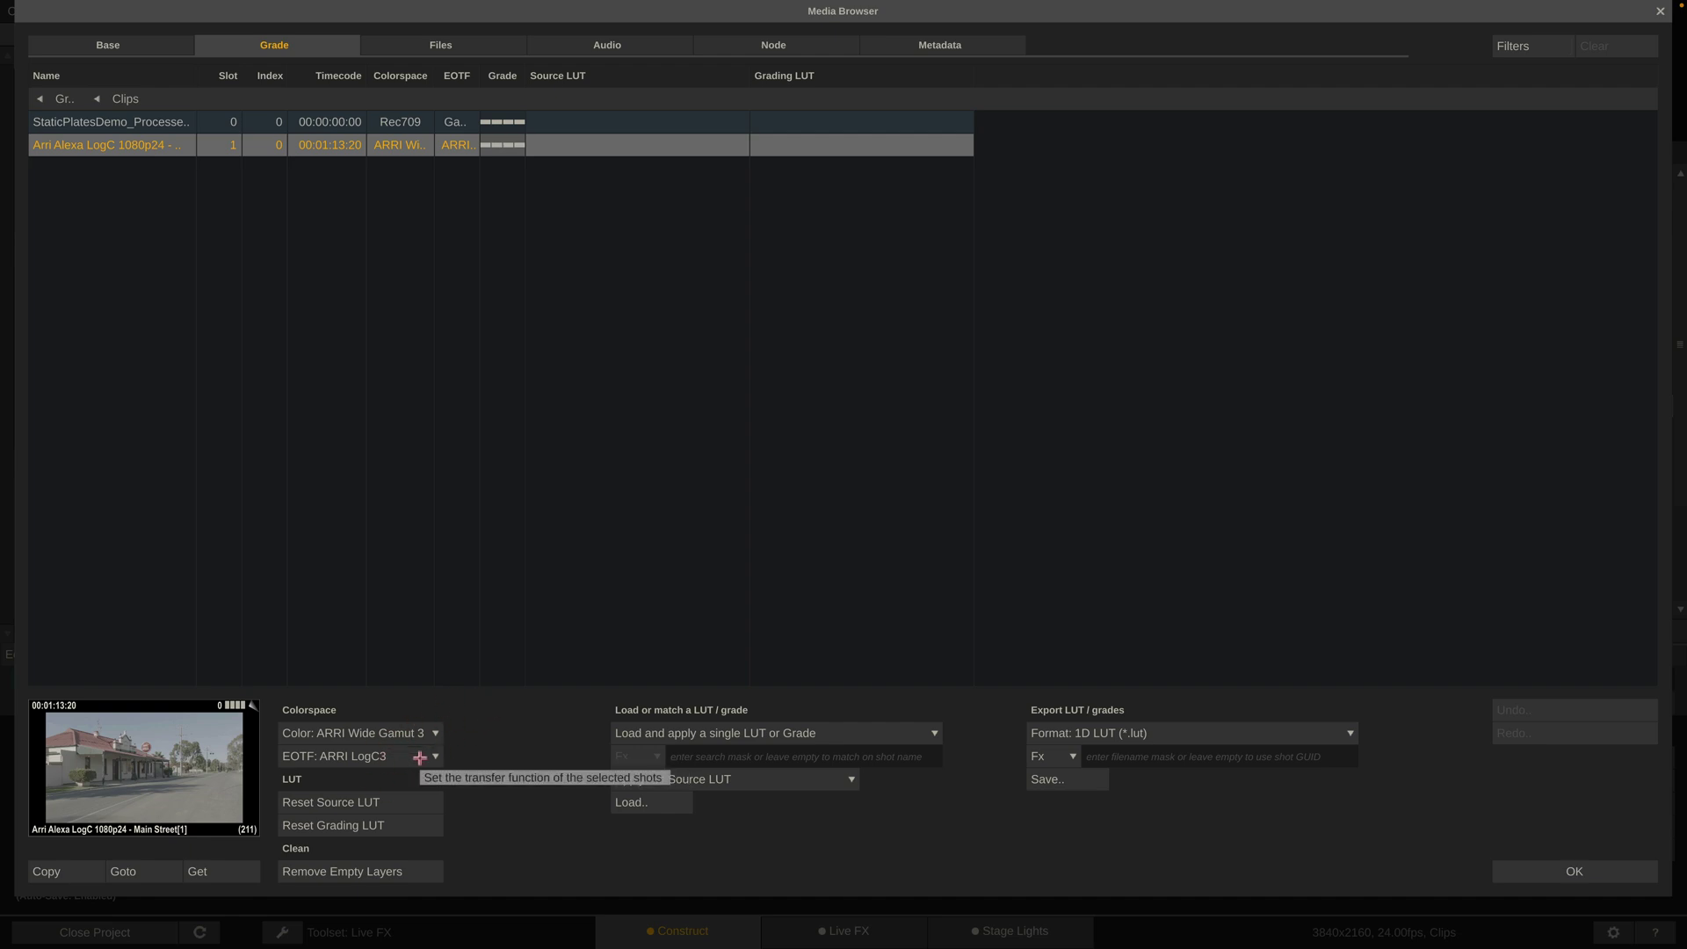
click(1569, 868)
Step: Set the Interface monitor's colorspace to Rec709 in the Live FX player's display settings
click(845, 940)
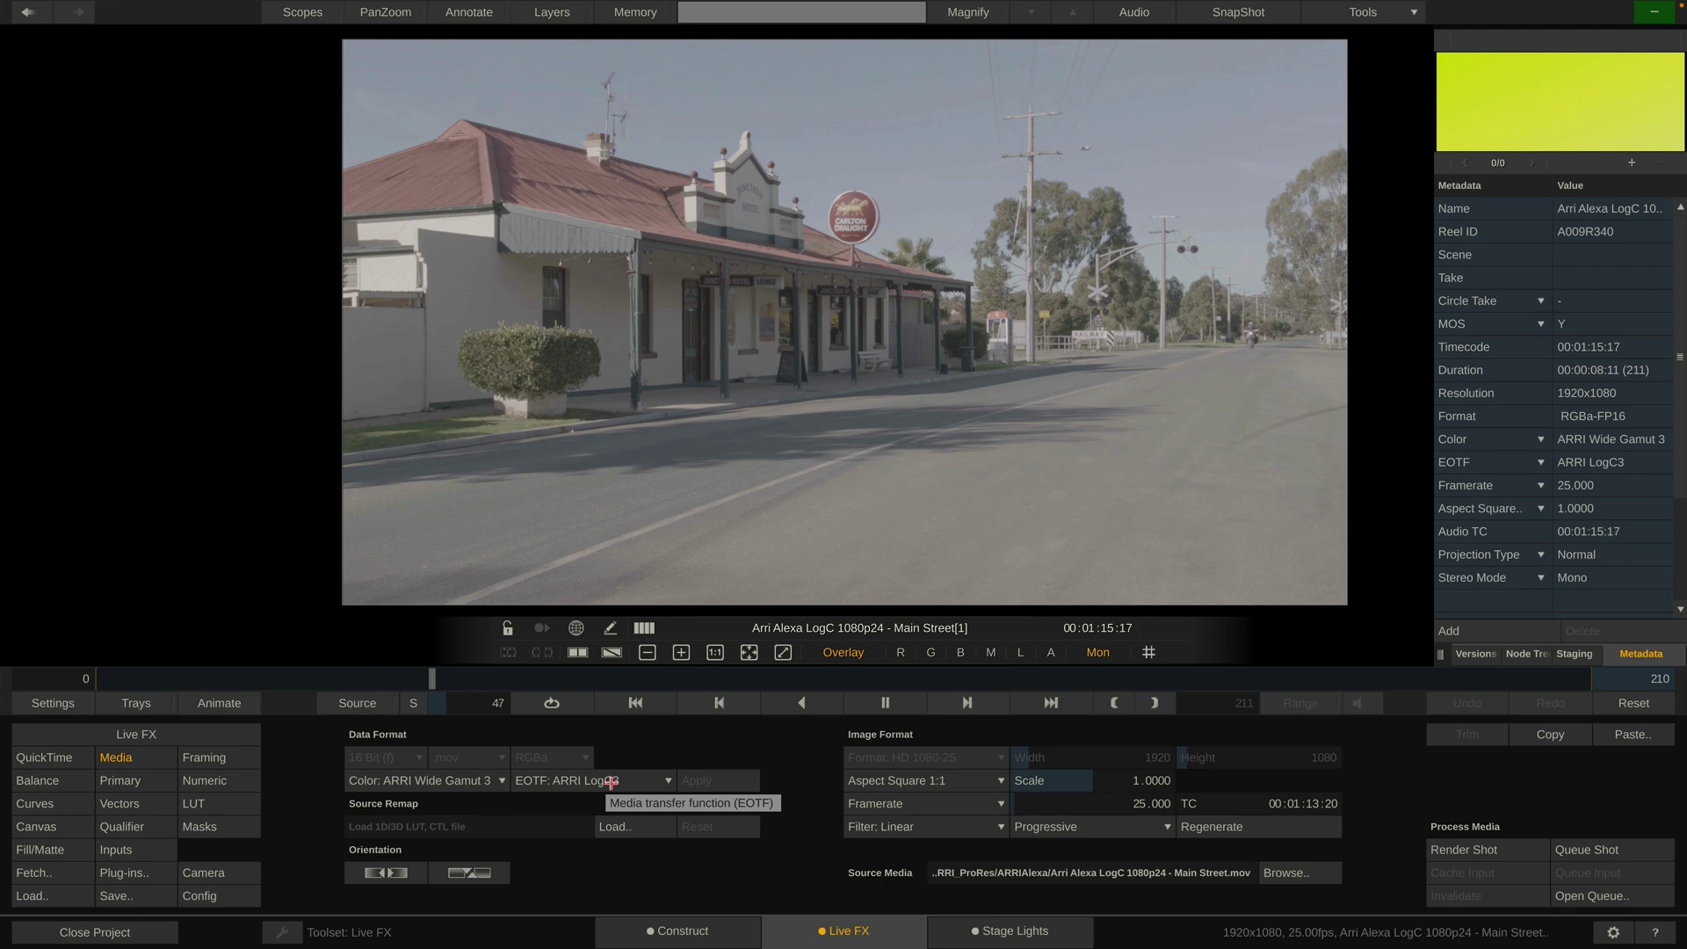
click(54, 706)
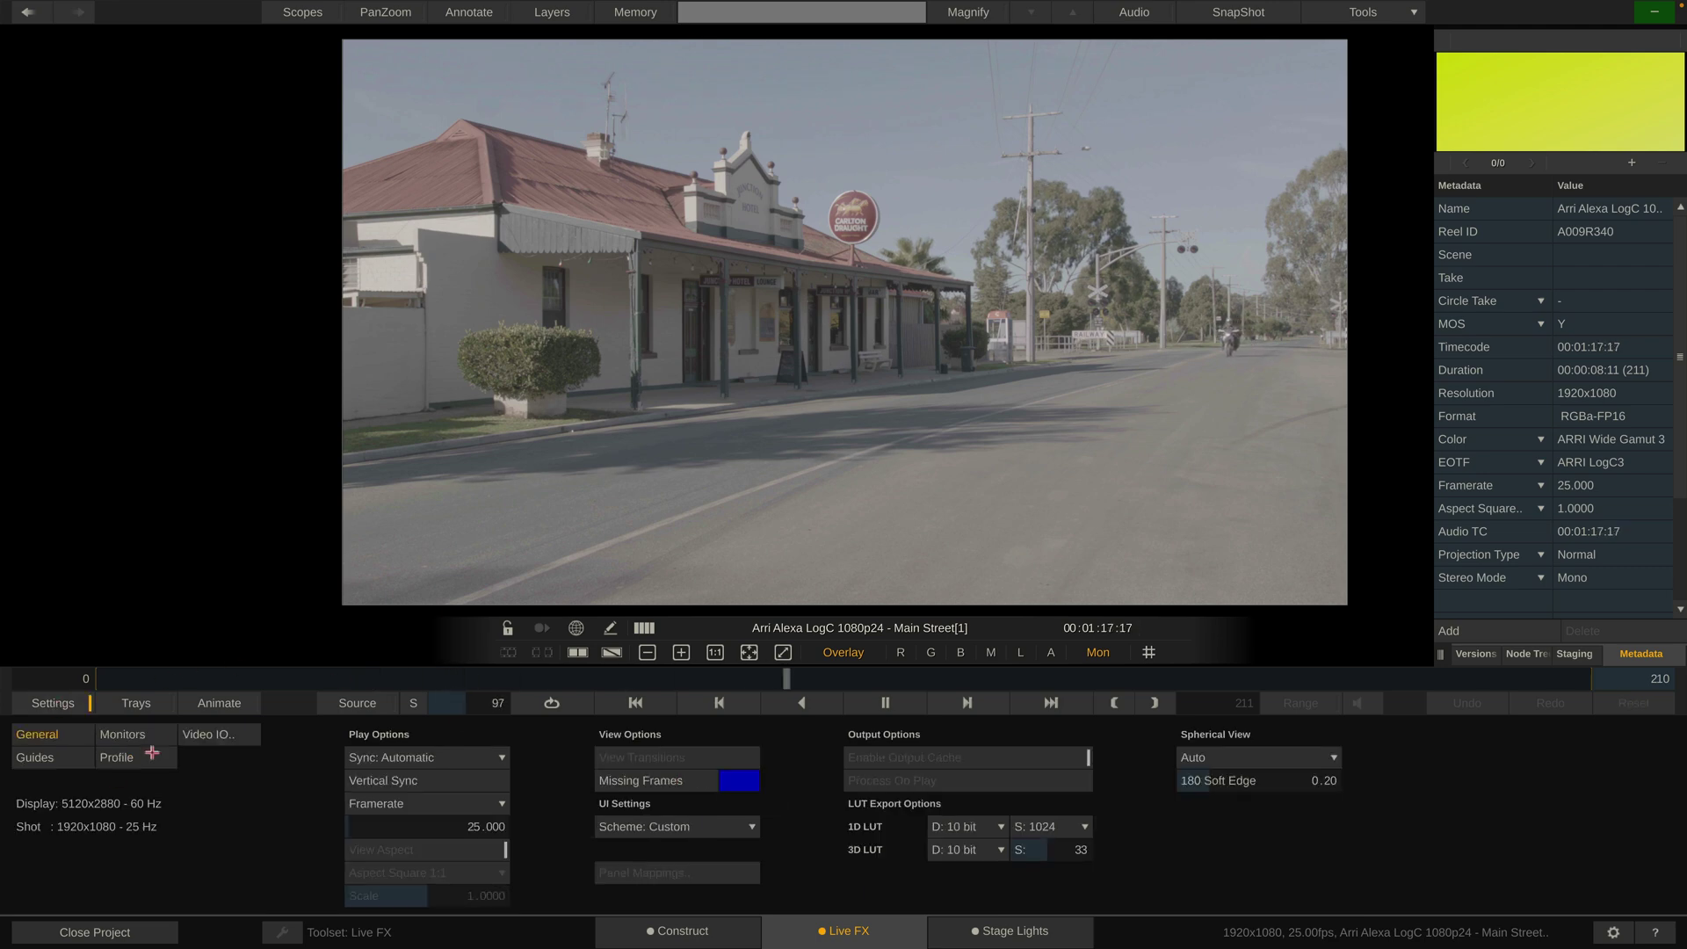
click(123, 735)
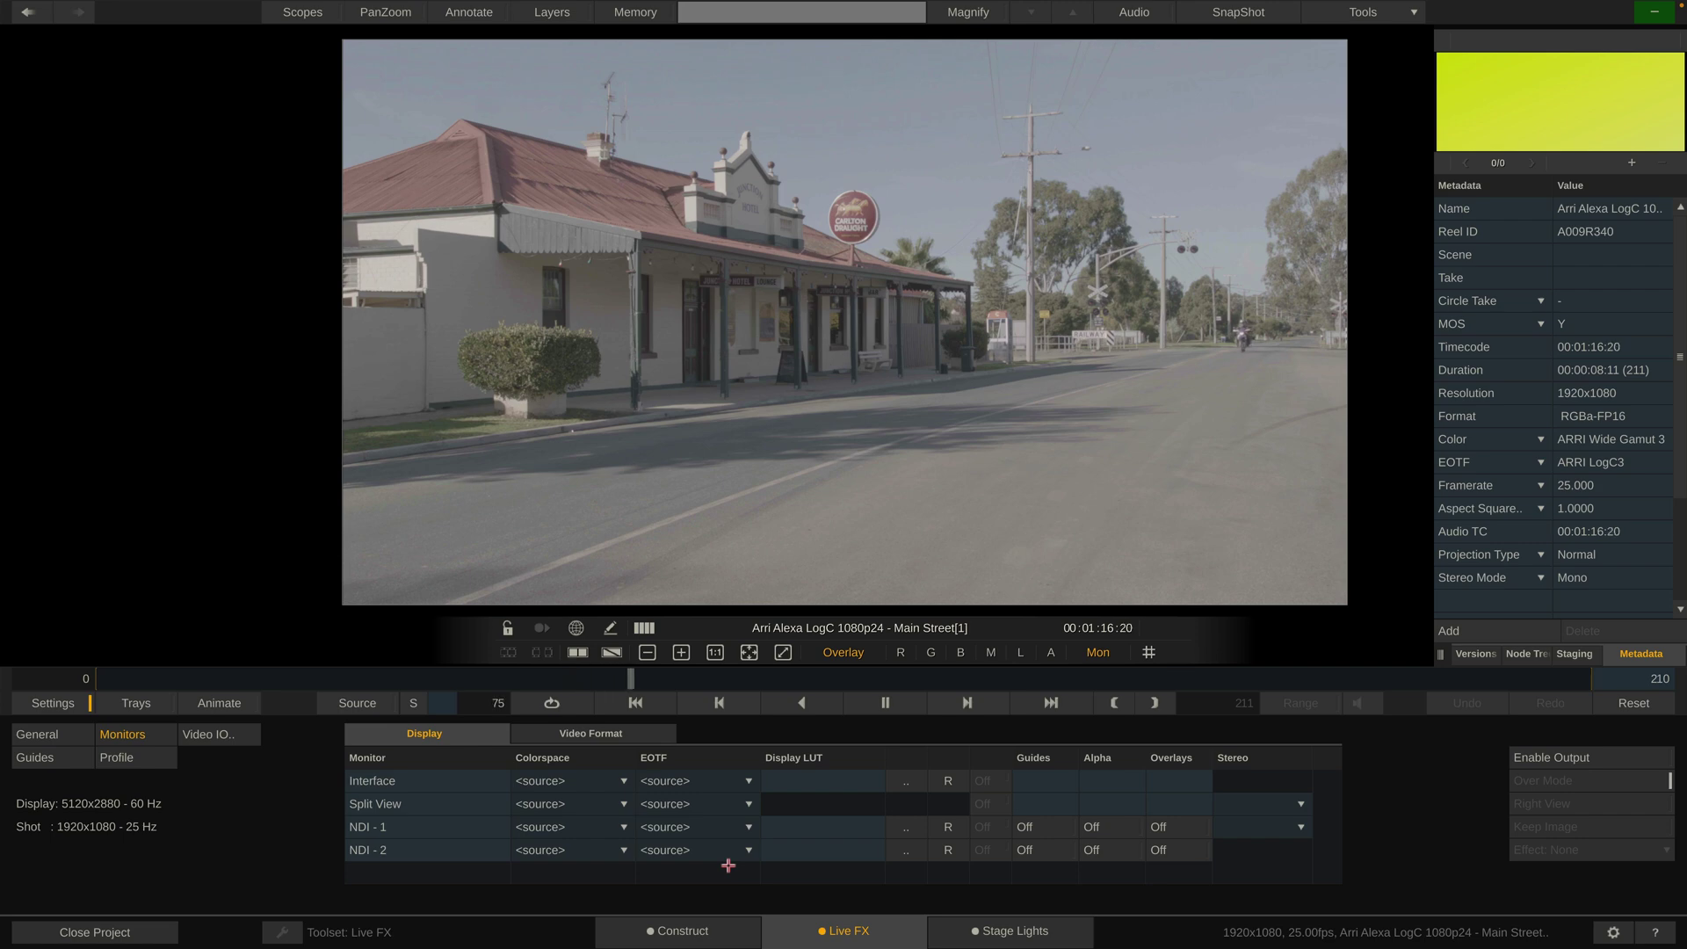
click(598, 781)
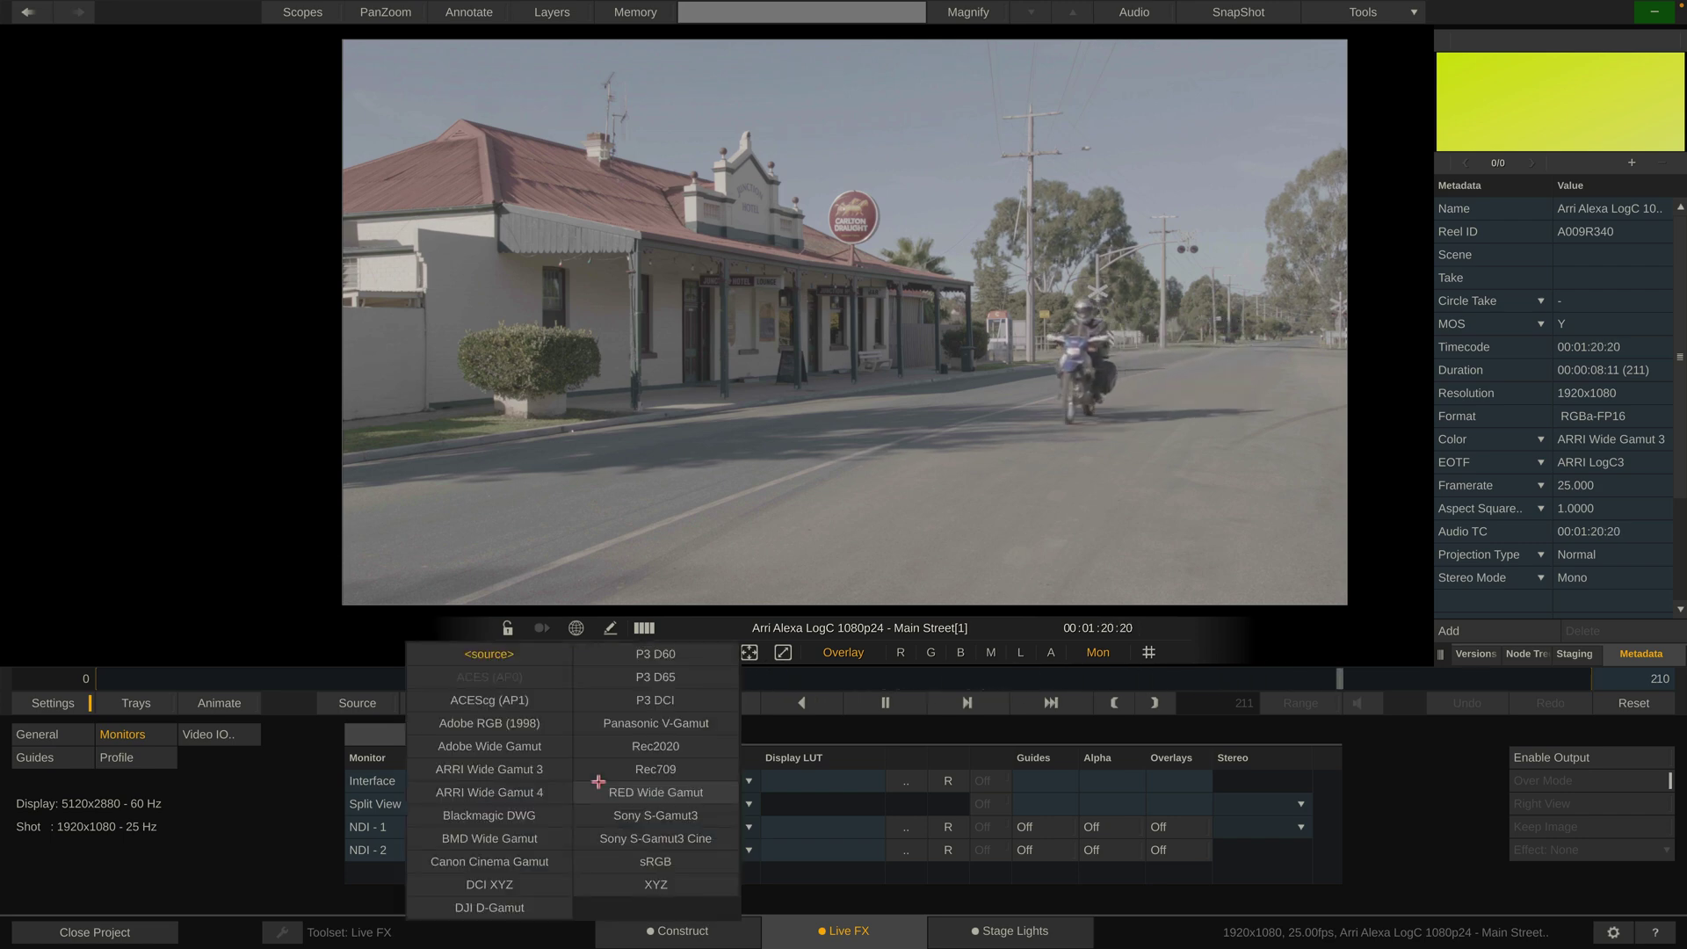
click(654, 770)
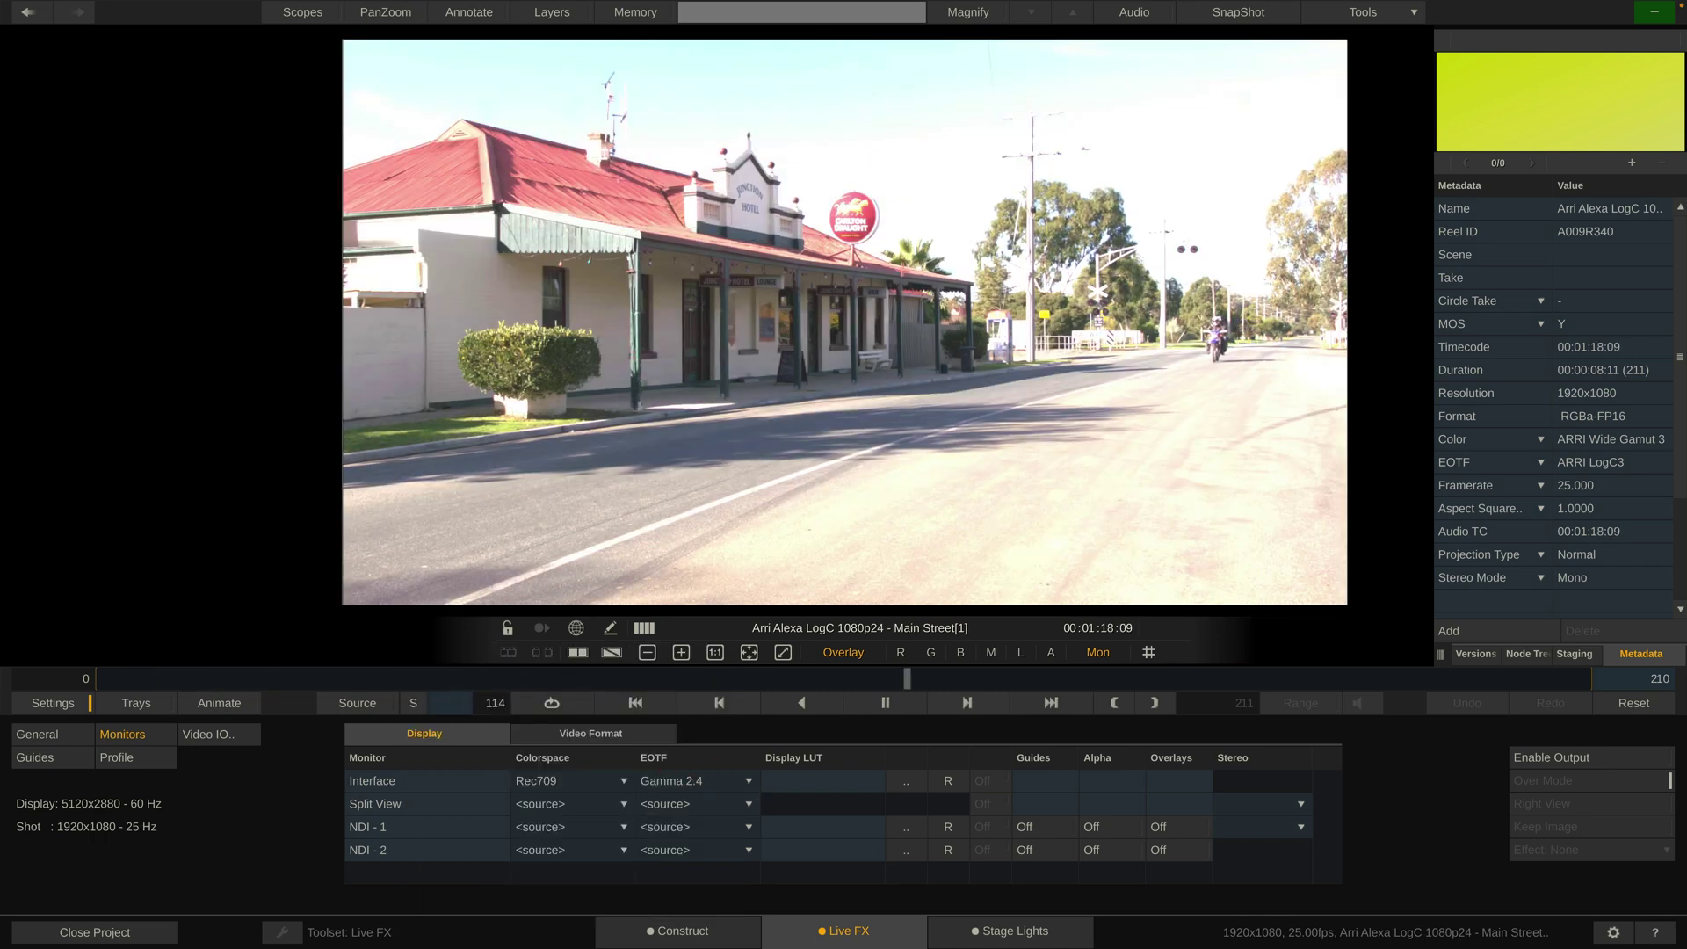
Step: Compare the image with and without the monitor color conversion and leave the monitor settings
click(1098, 652)
click(1098, 652)
click(1098, 652)
click(1097, 652)
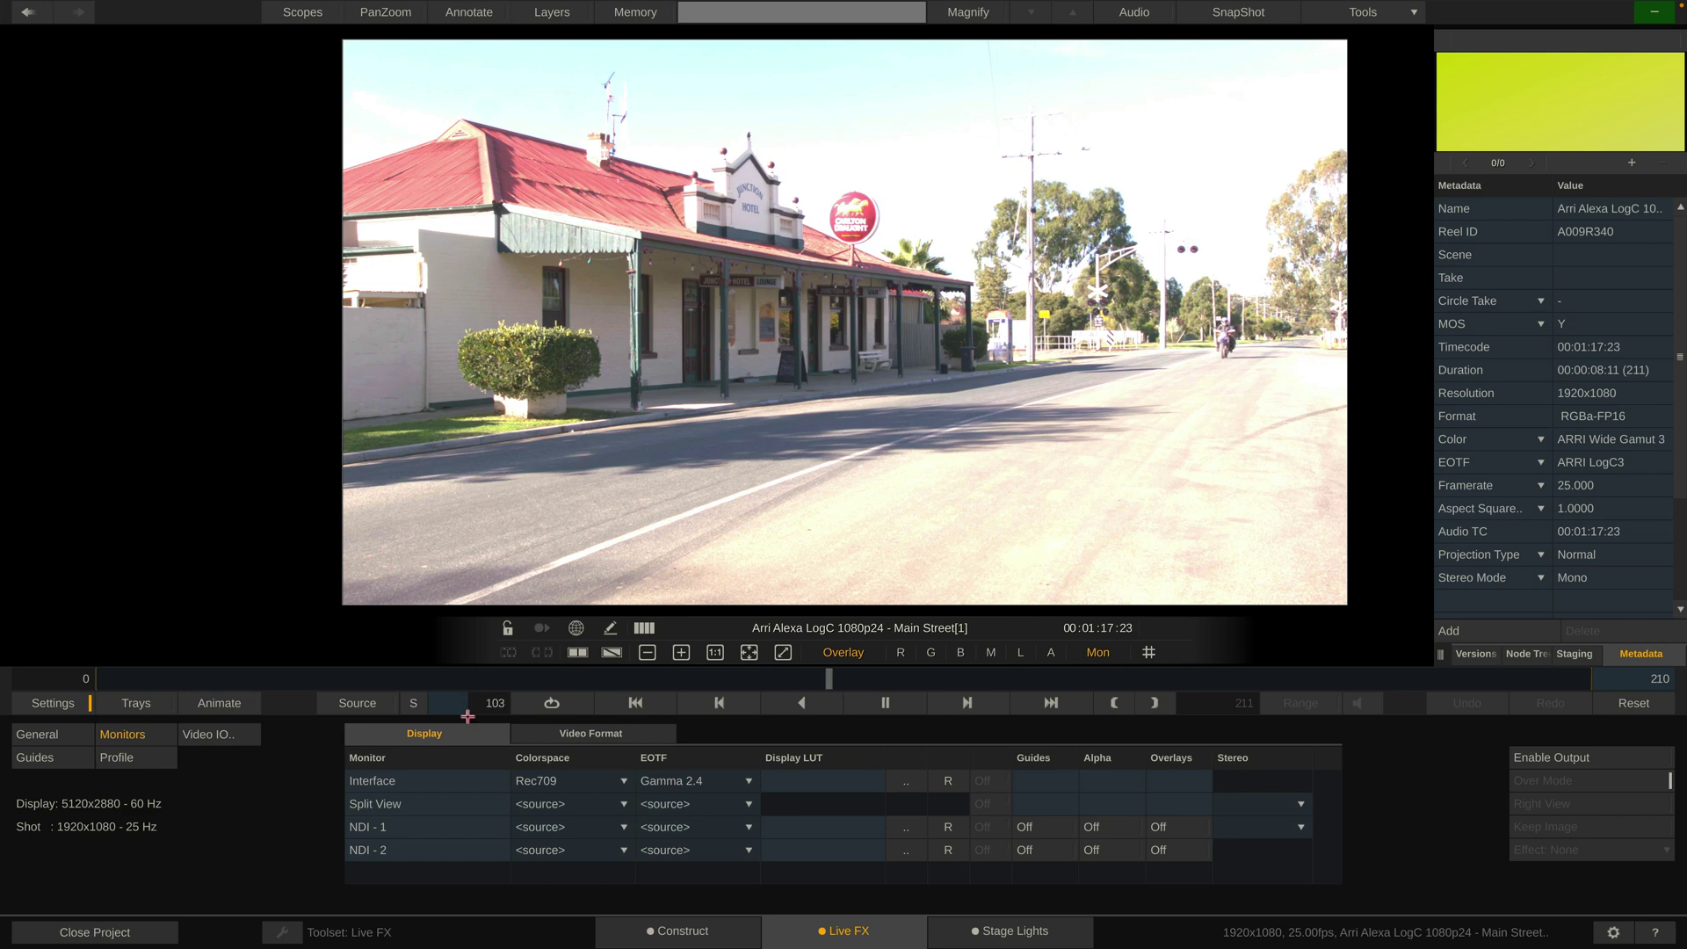
key(Escape)
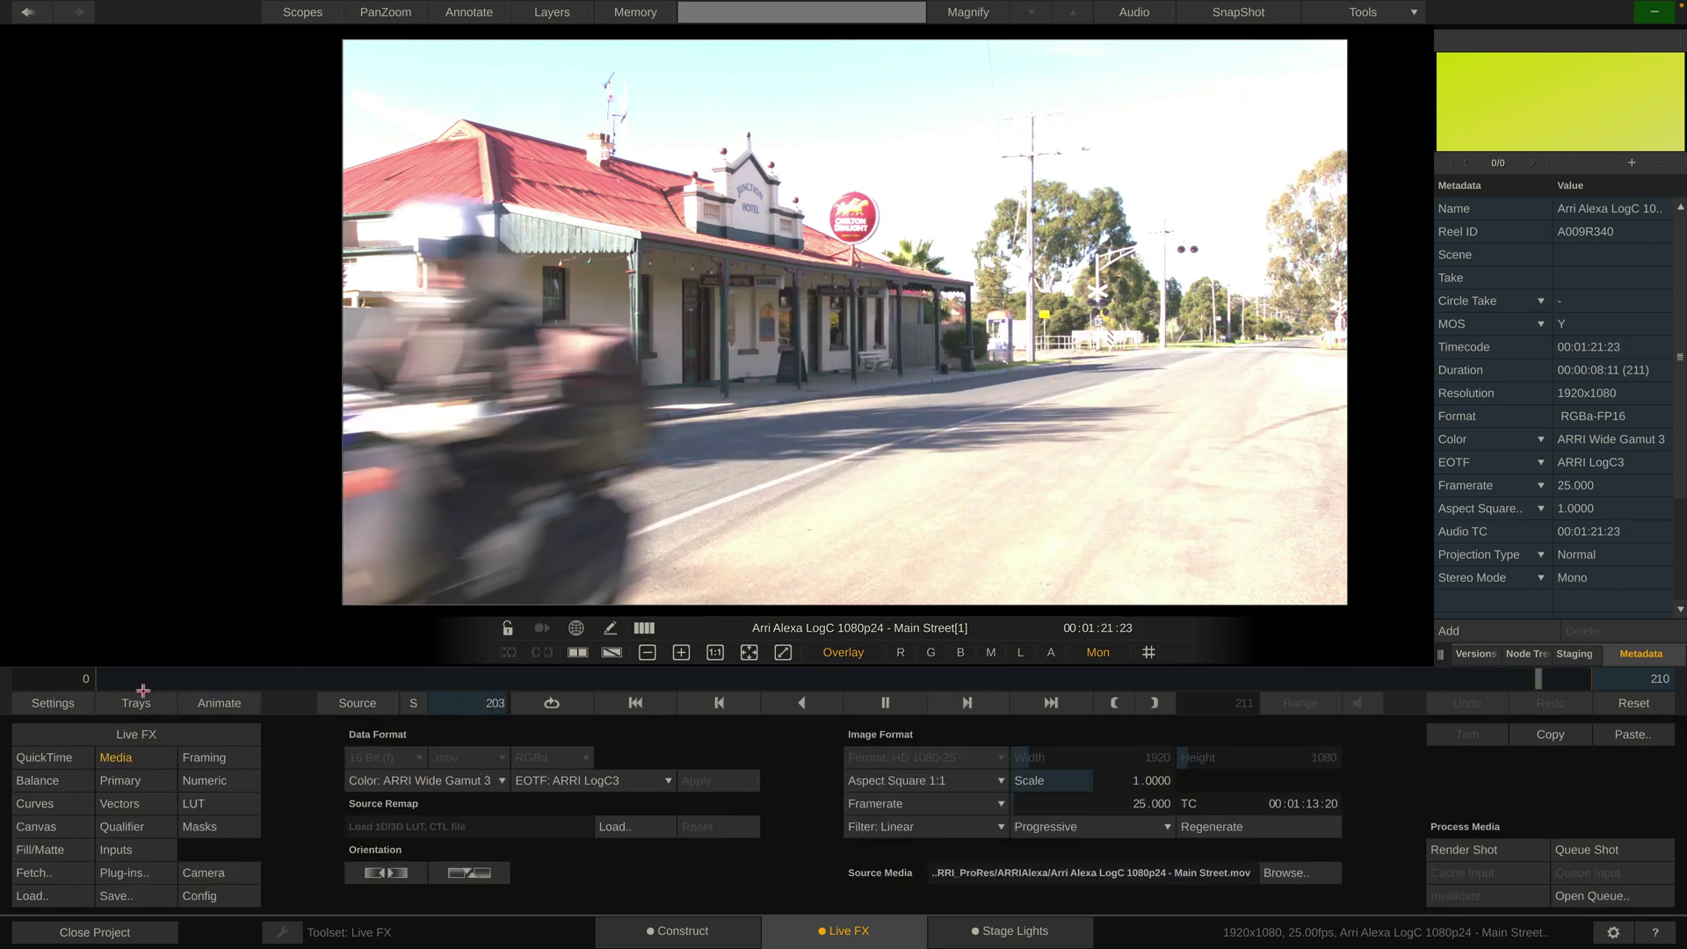
Step: Set the NDI - 1 monitor output to Rec2020 colorspace with PQ HDR as its EOTF
click(55, 703)
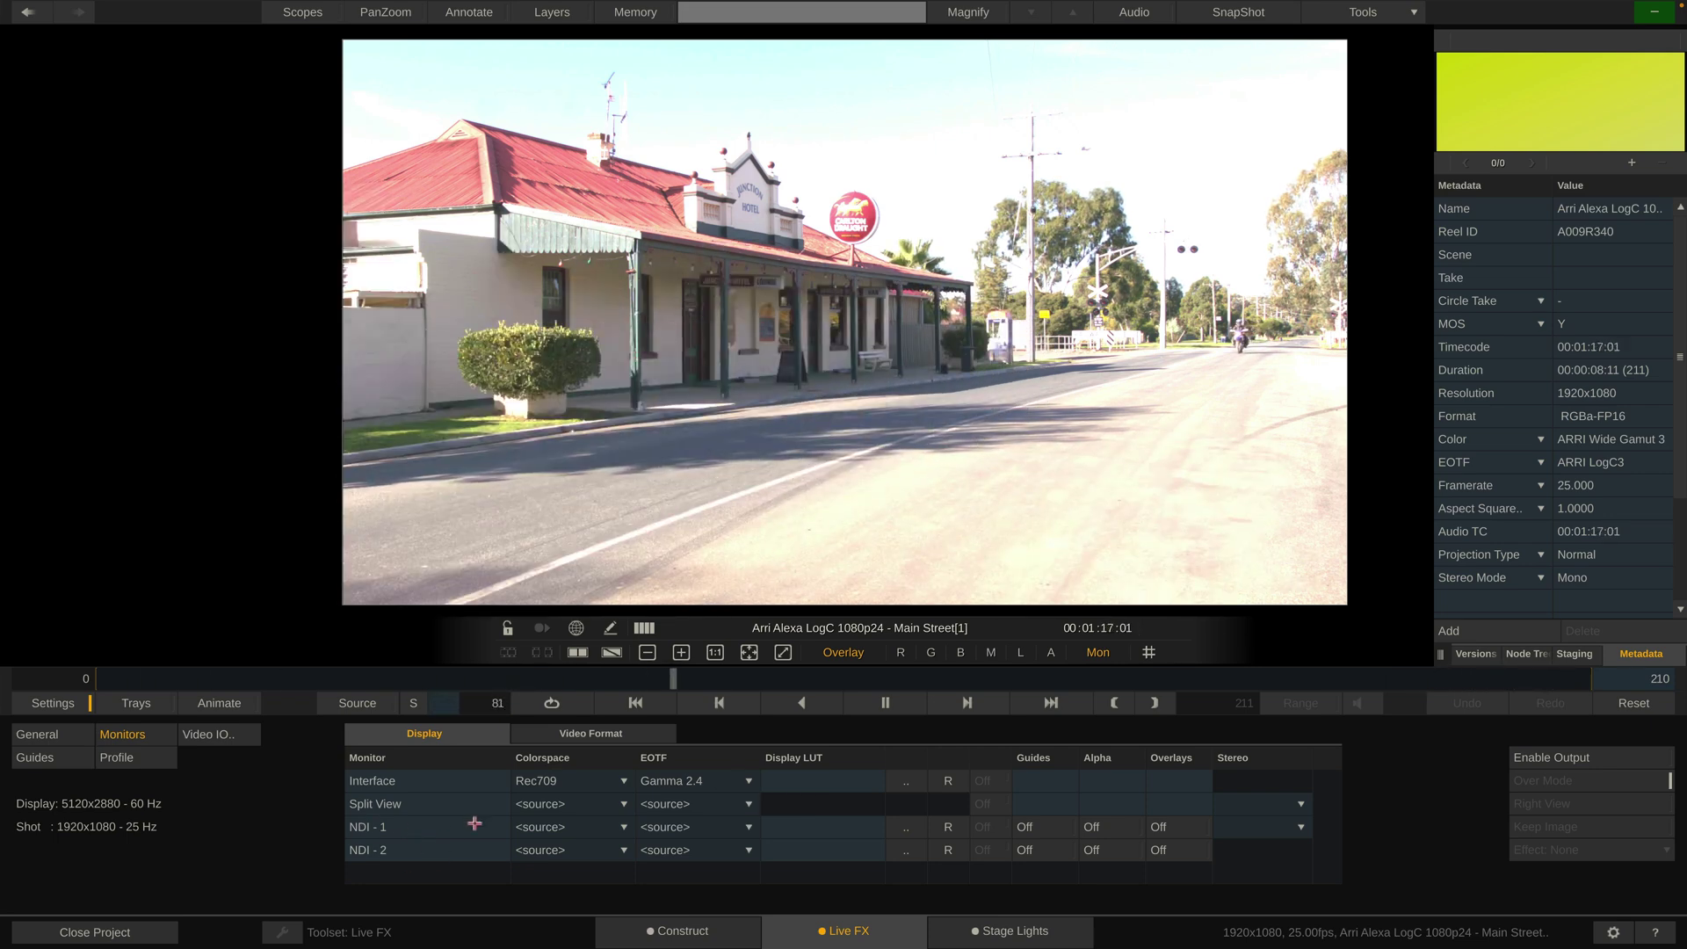
click(596, 829)
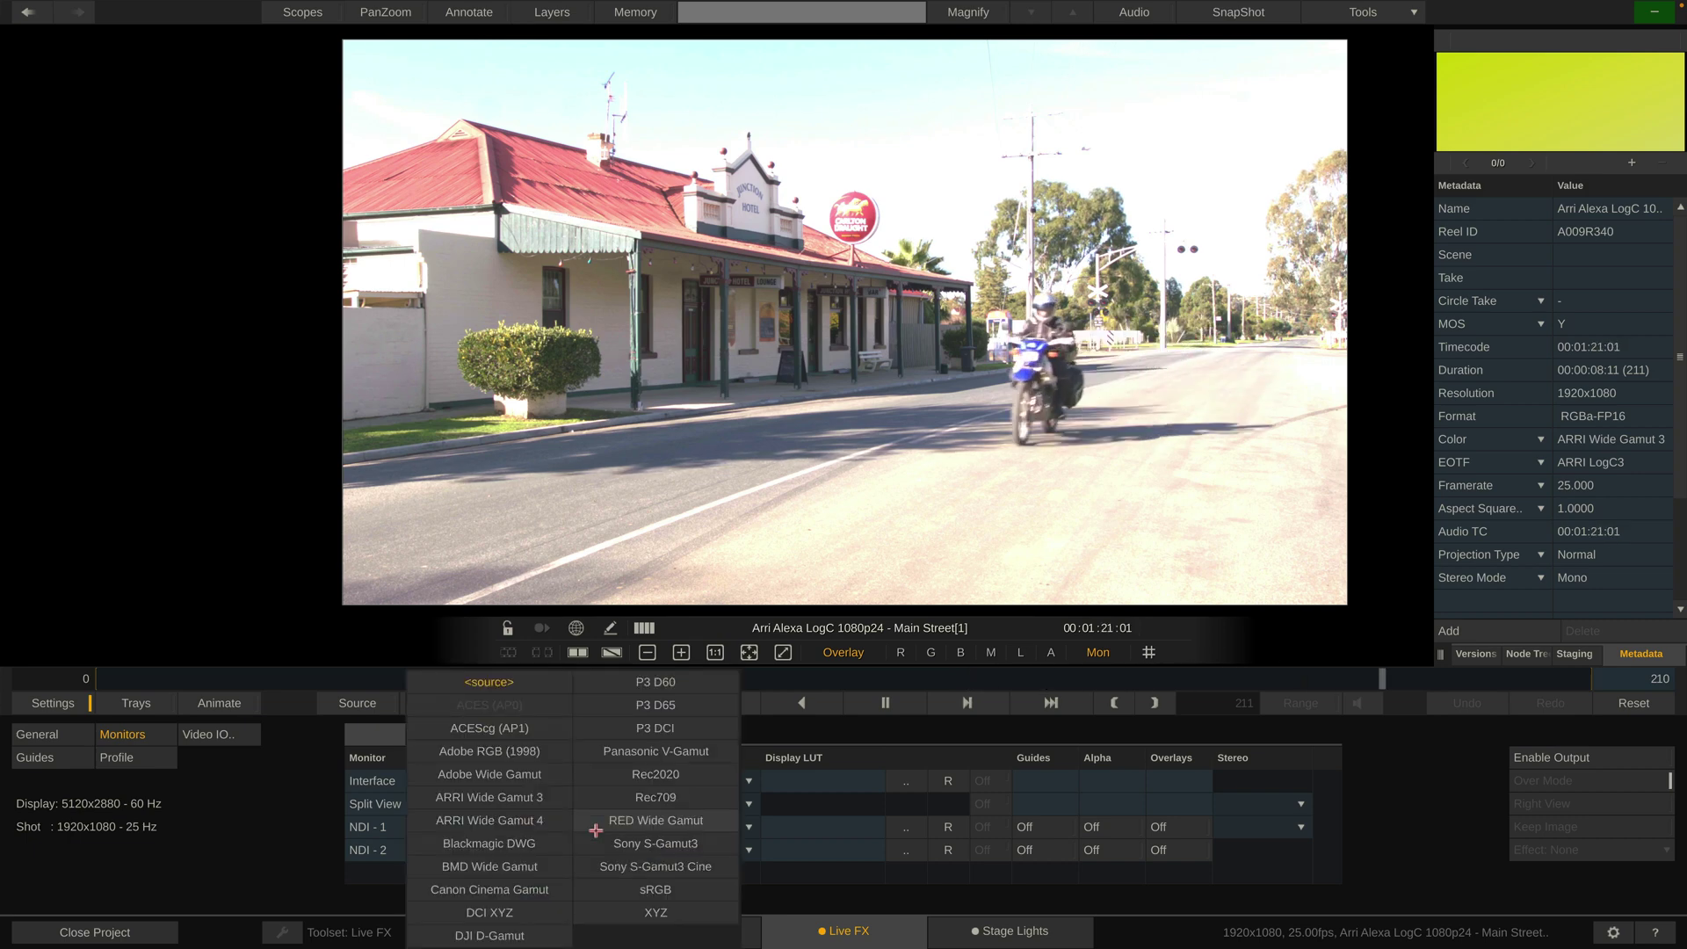
click(655, 775)
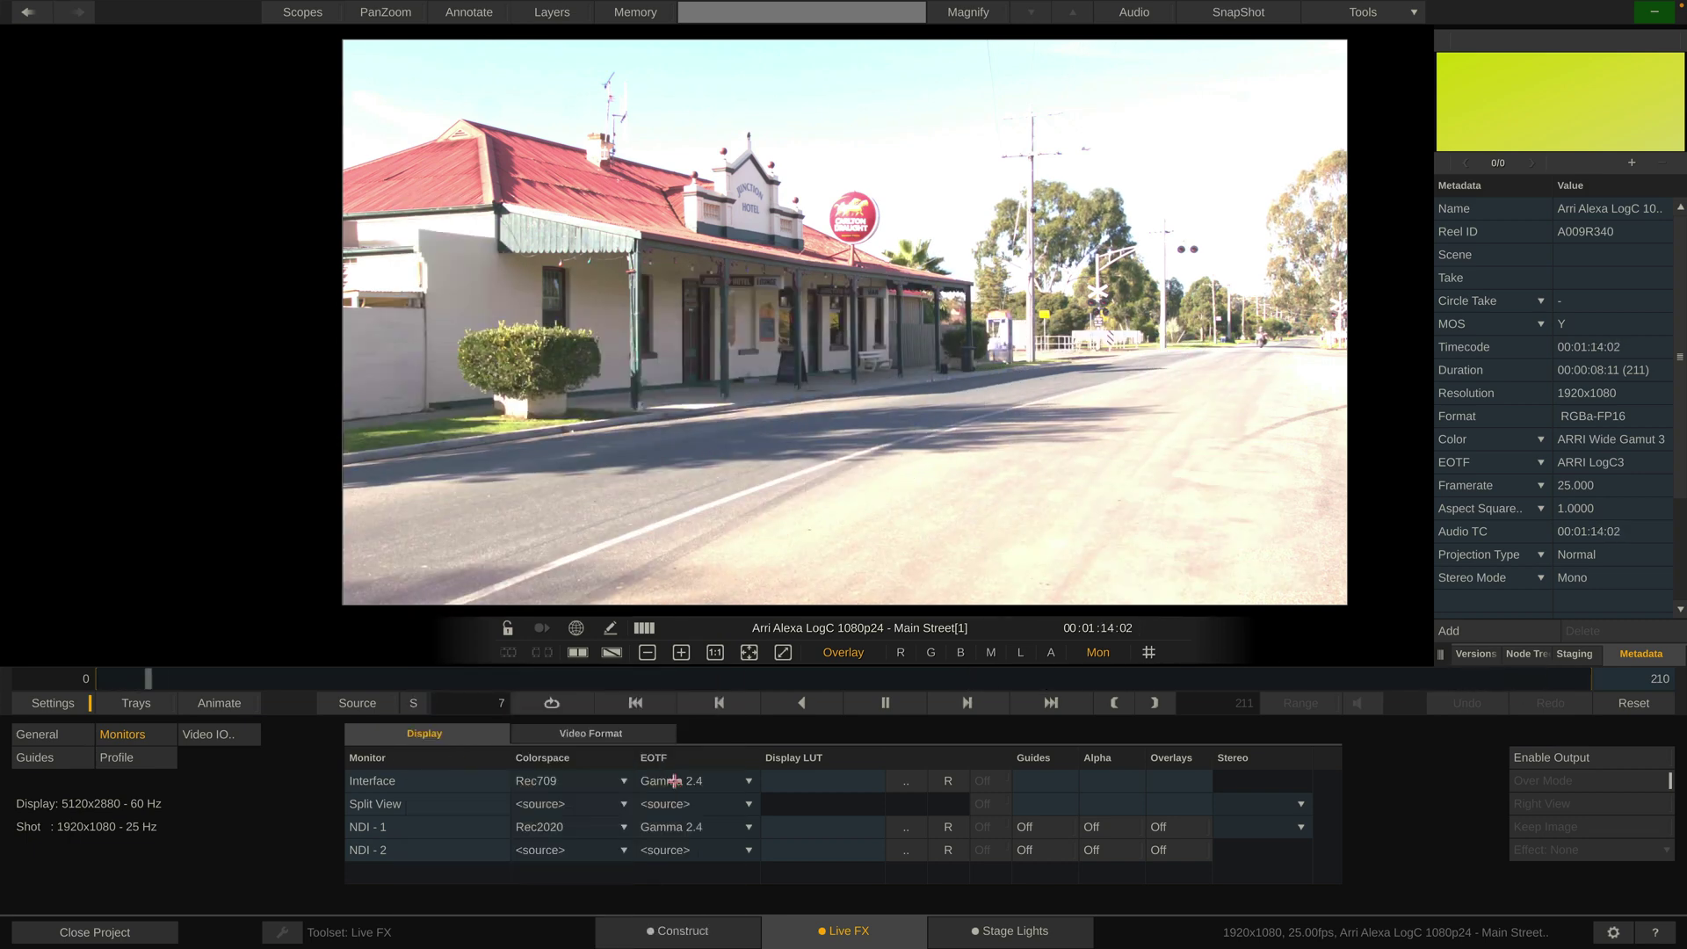
click(738, 835)
click(809, 842)
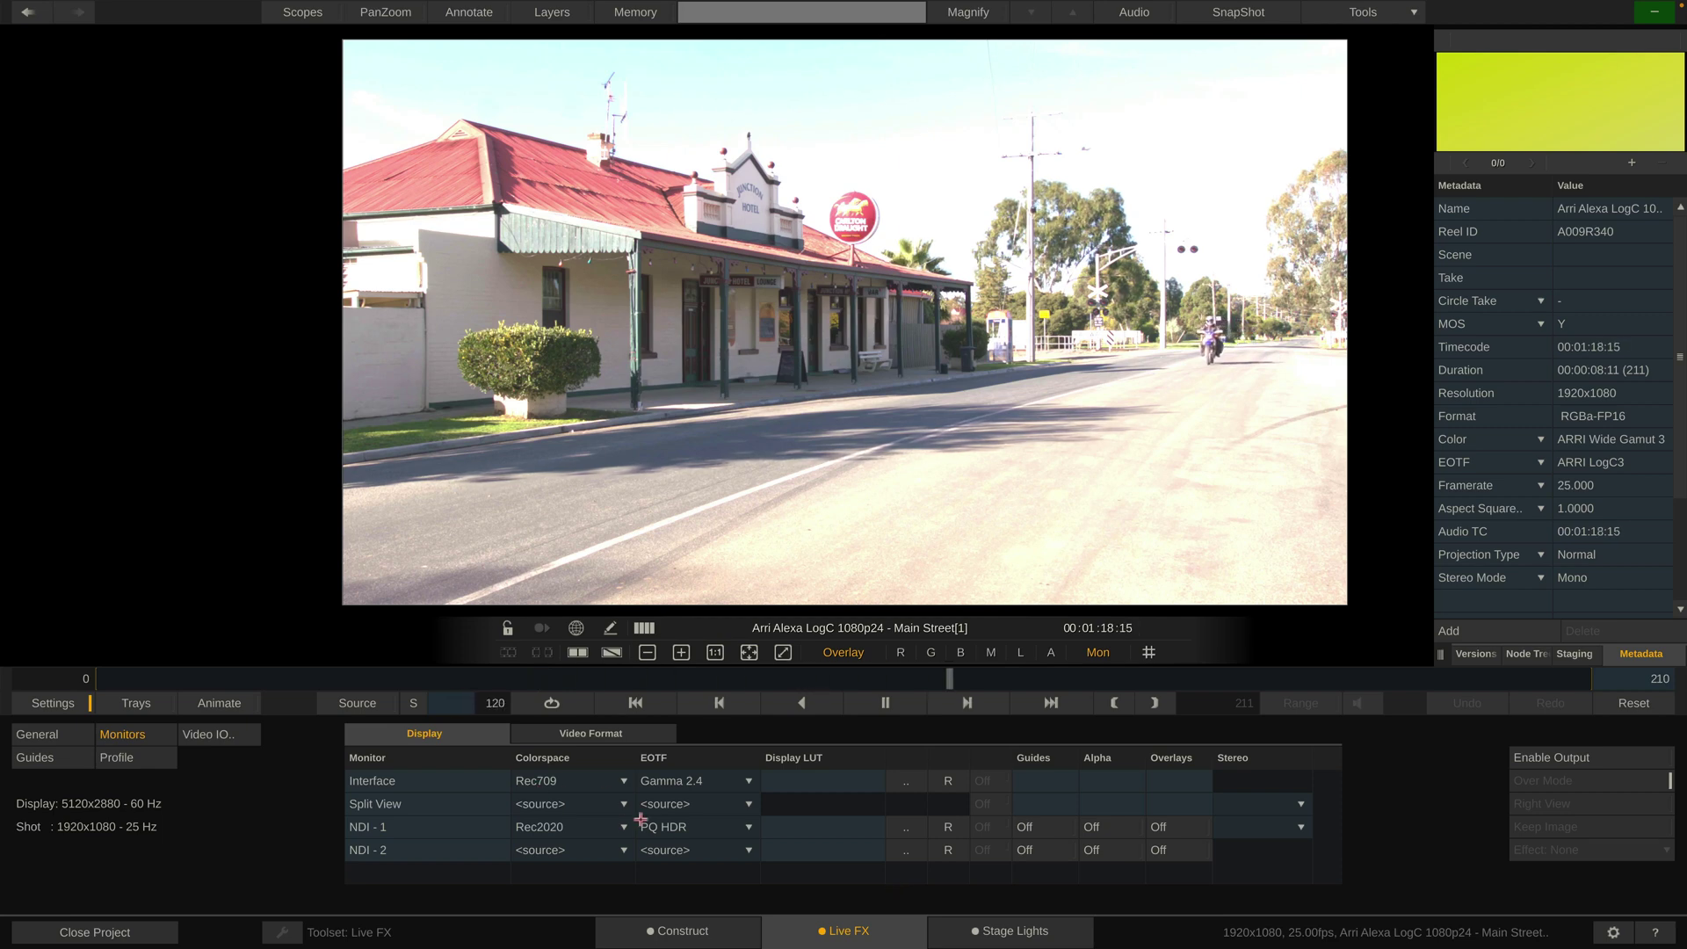
click(53, 703)
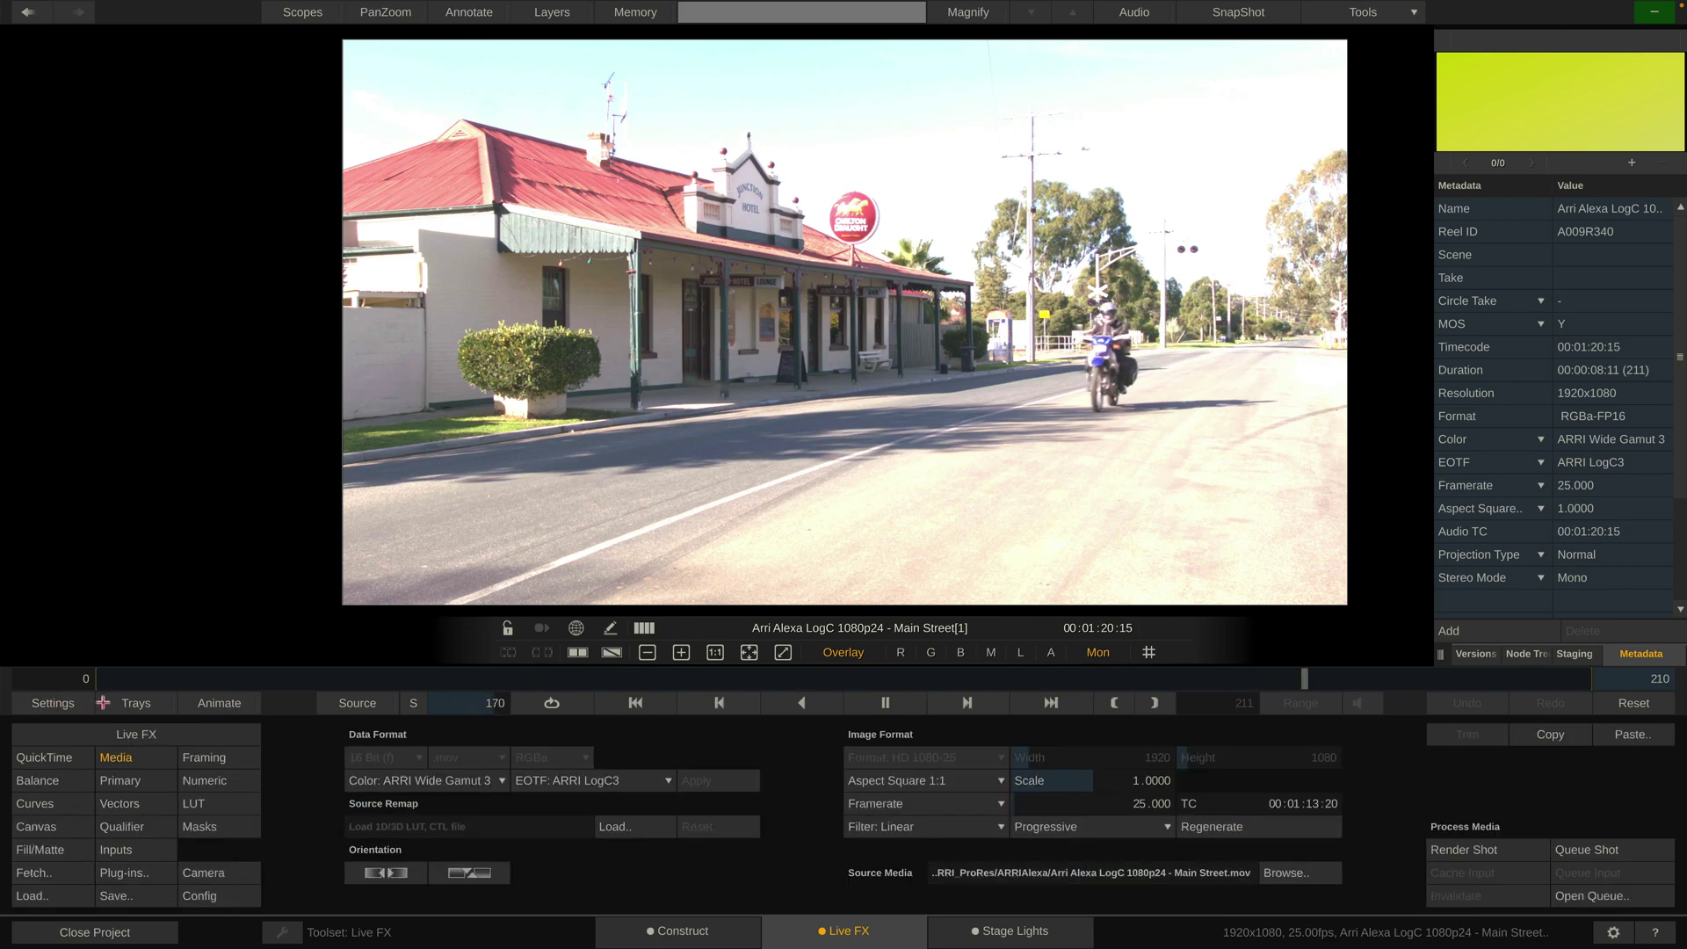
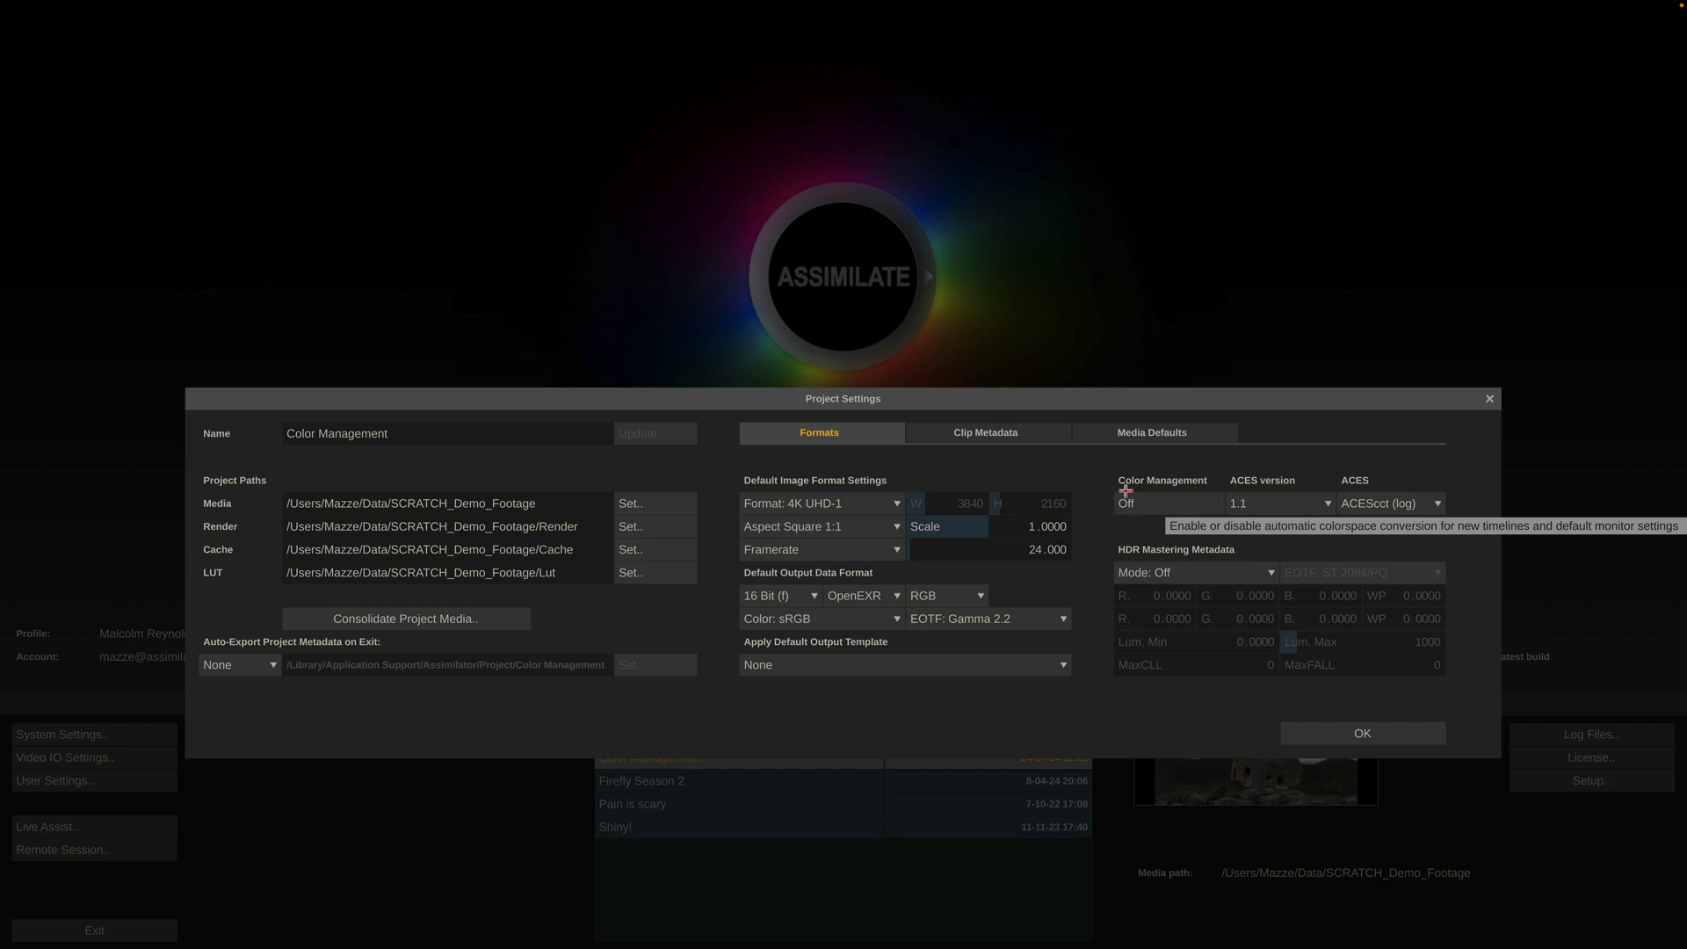
Step: Apply the project settings with Color Management off and open the project in the Live FX player
click(1126, 503)
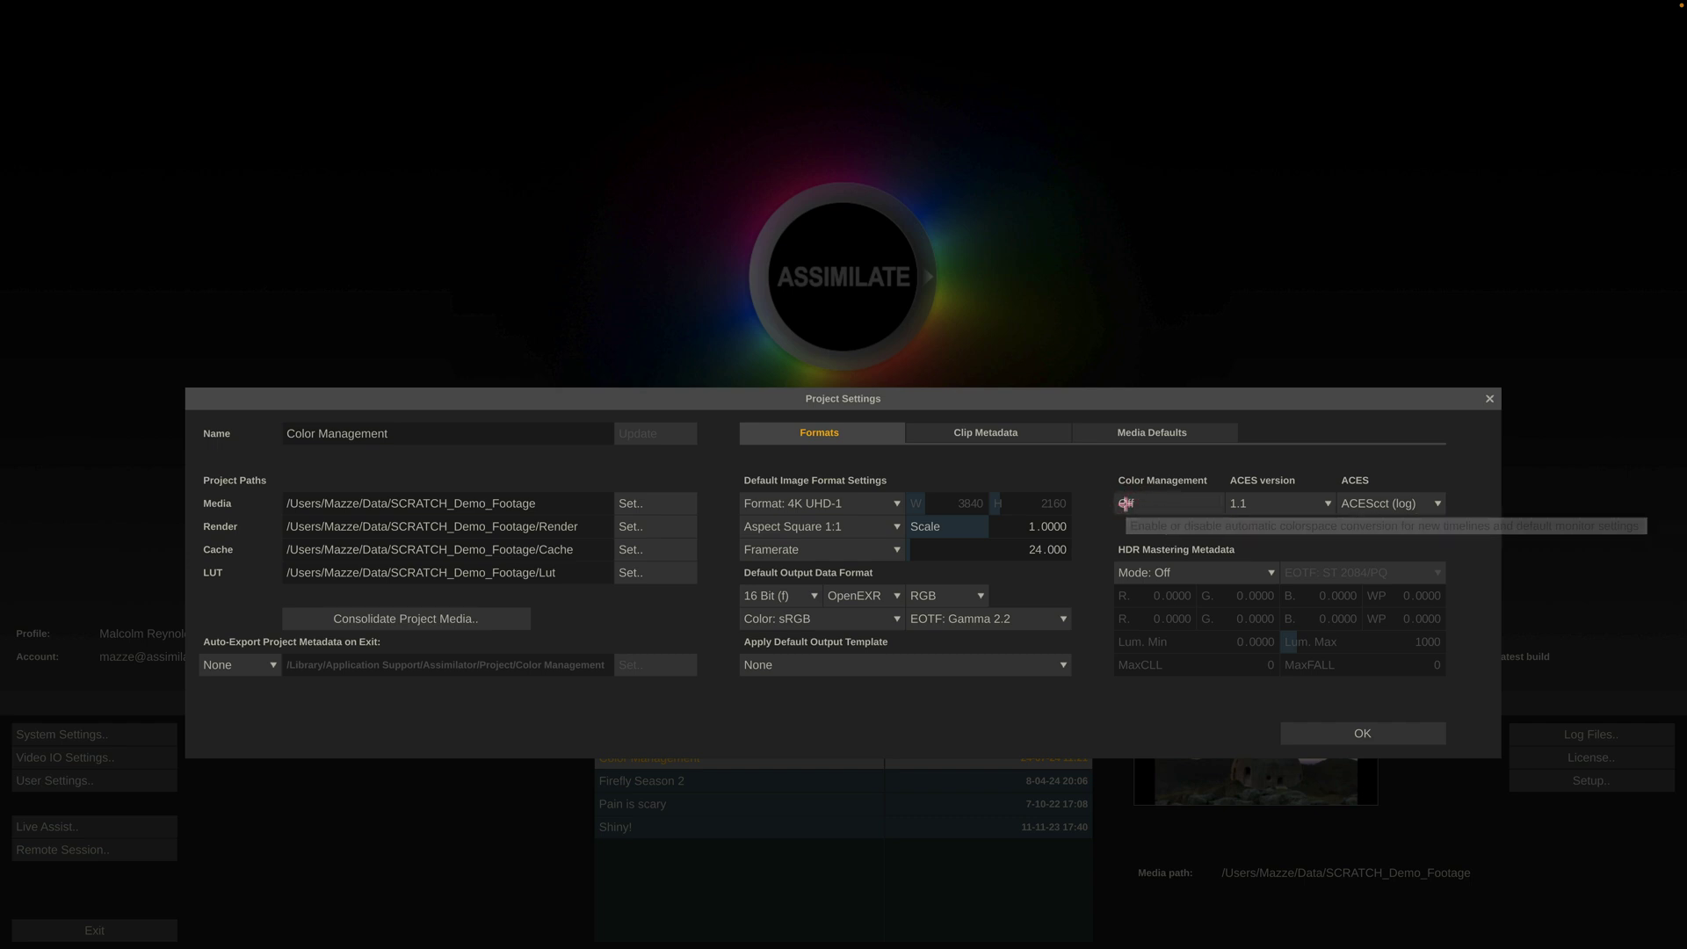
click(1327, 732)
click(882, 709)
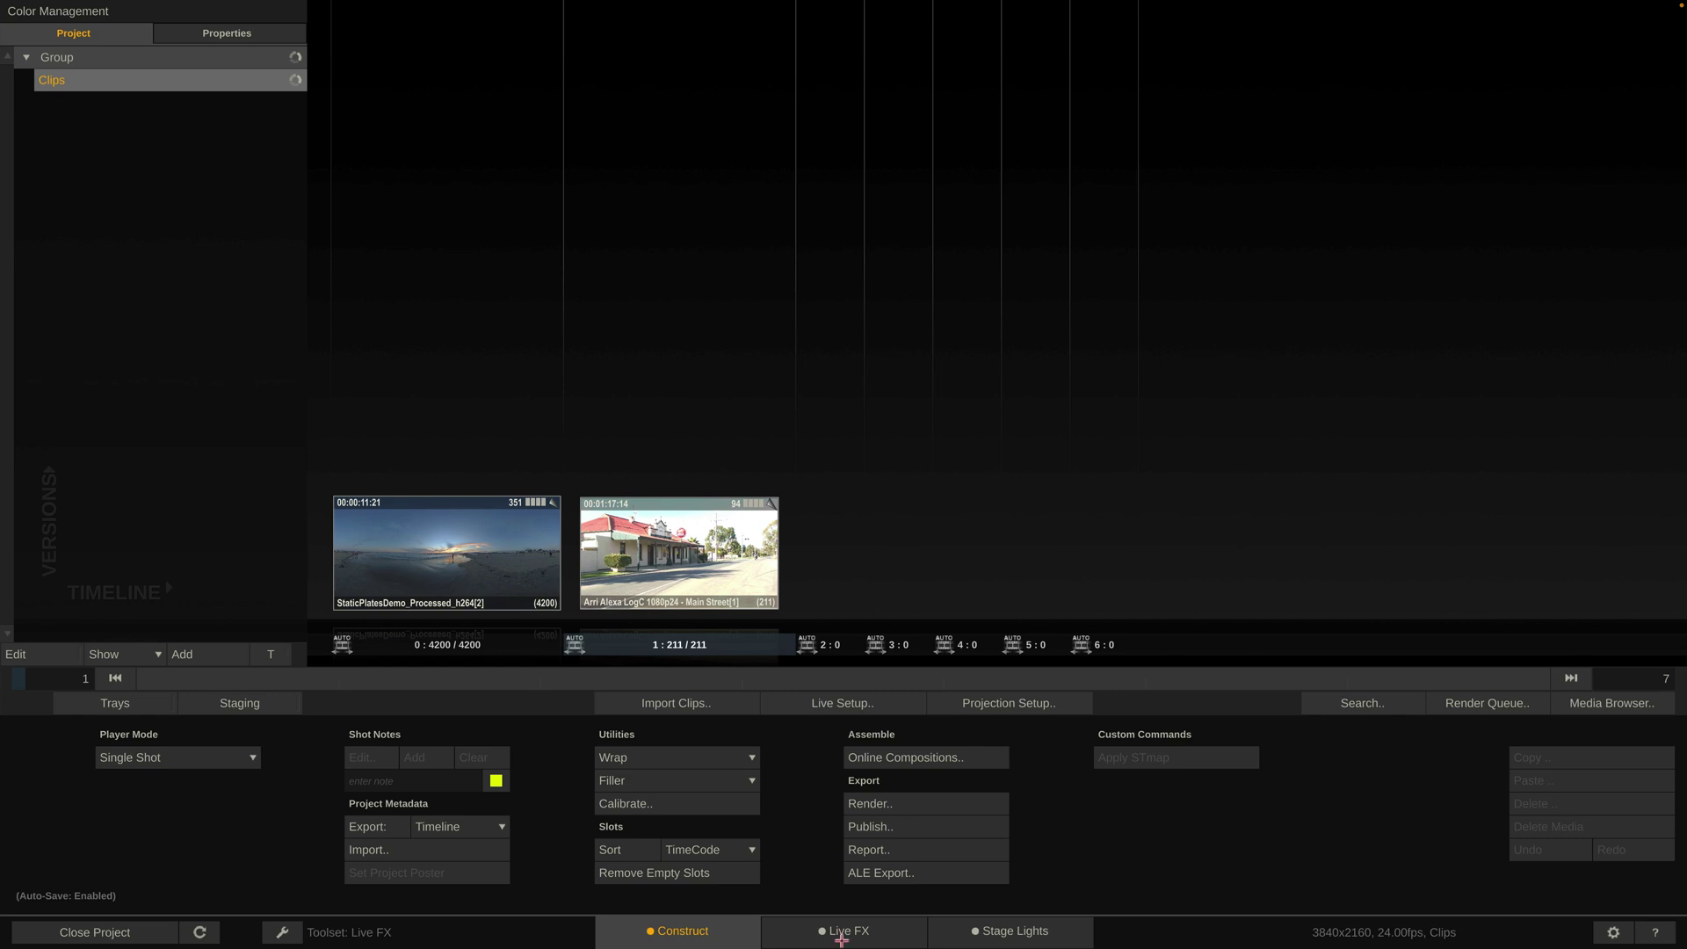
click(842, 939)
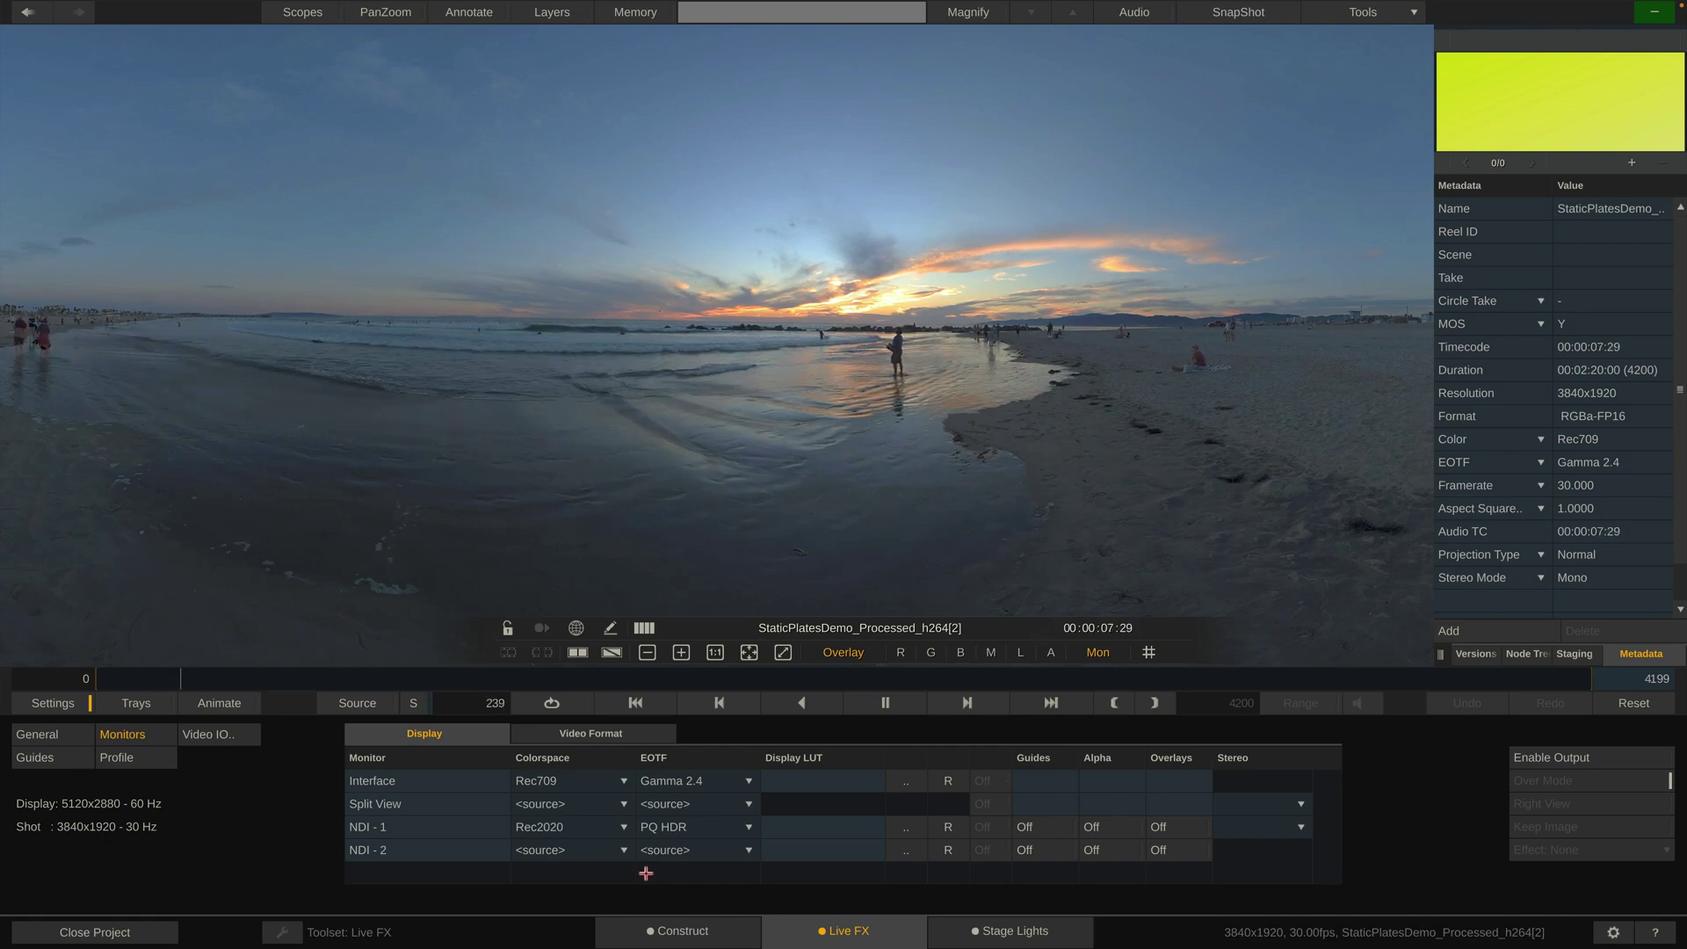
Step: Close the project, set its Color Management to On, and reopen it to check the player's monitor settings
click(105, 925)
click(992, 701)
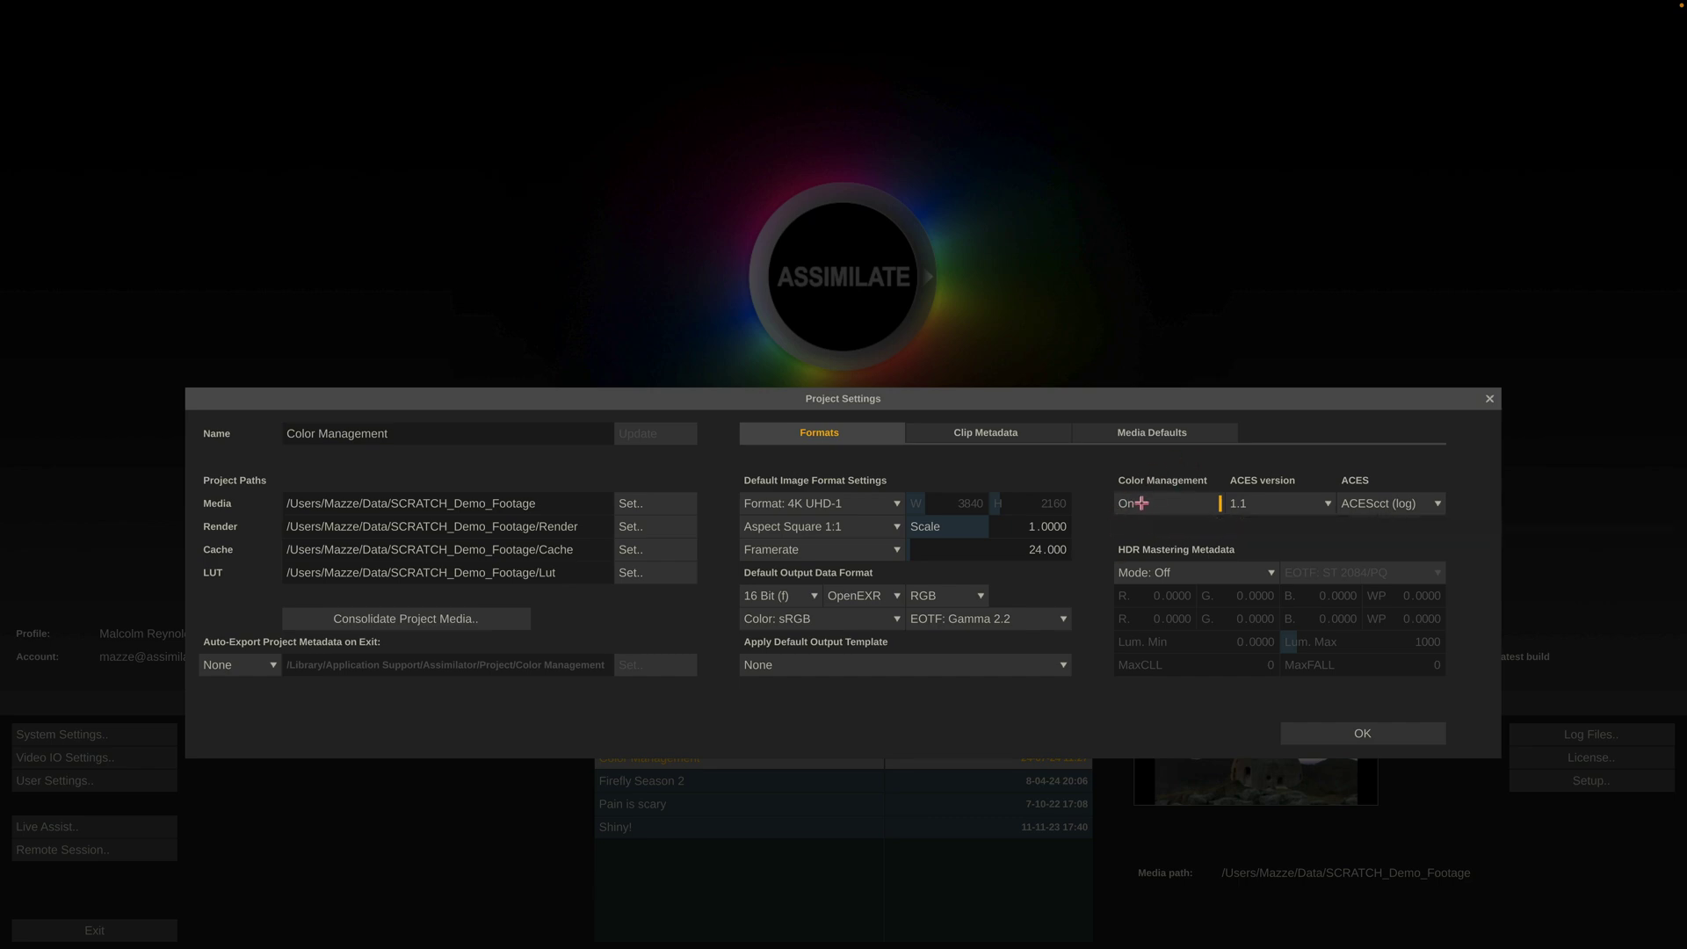
click(1364, 740)
click(879, 702)
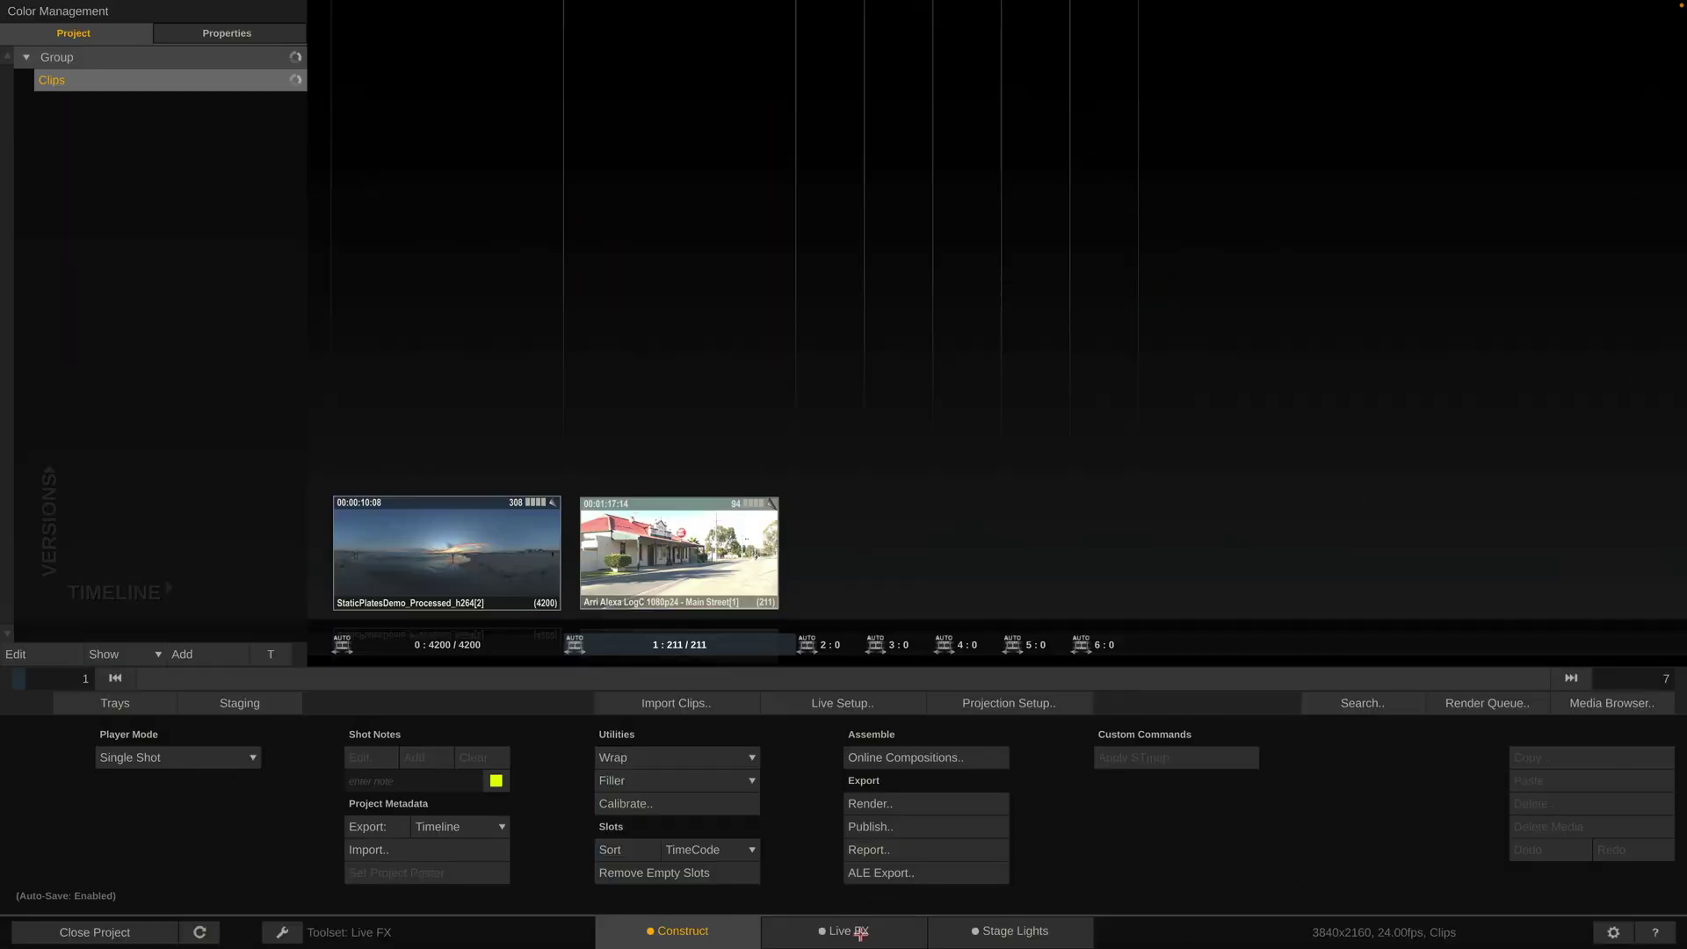
click(66, 707)
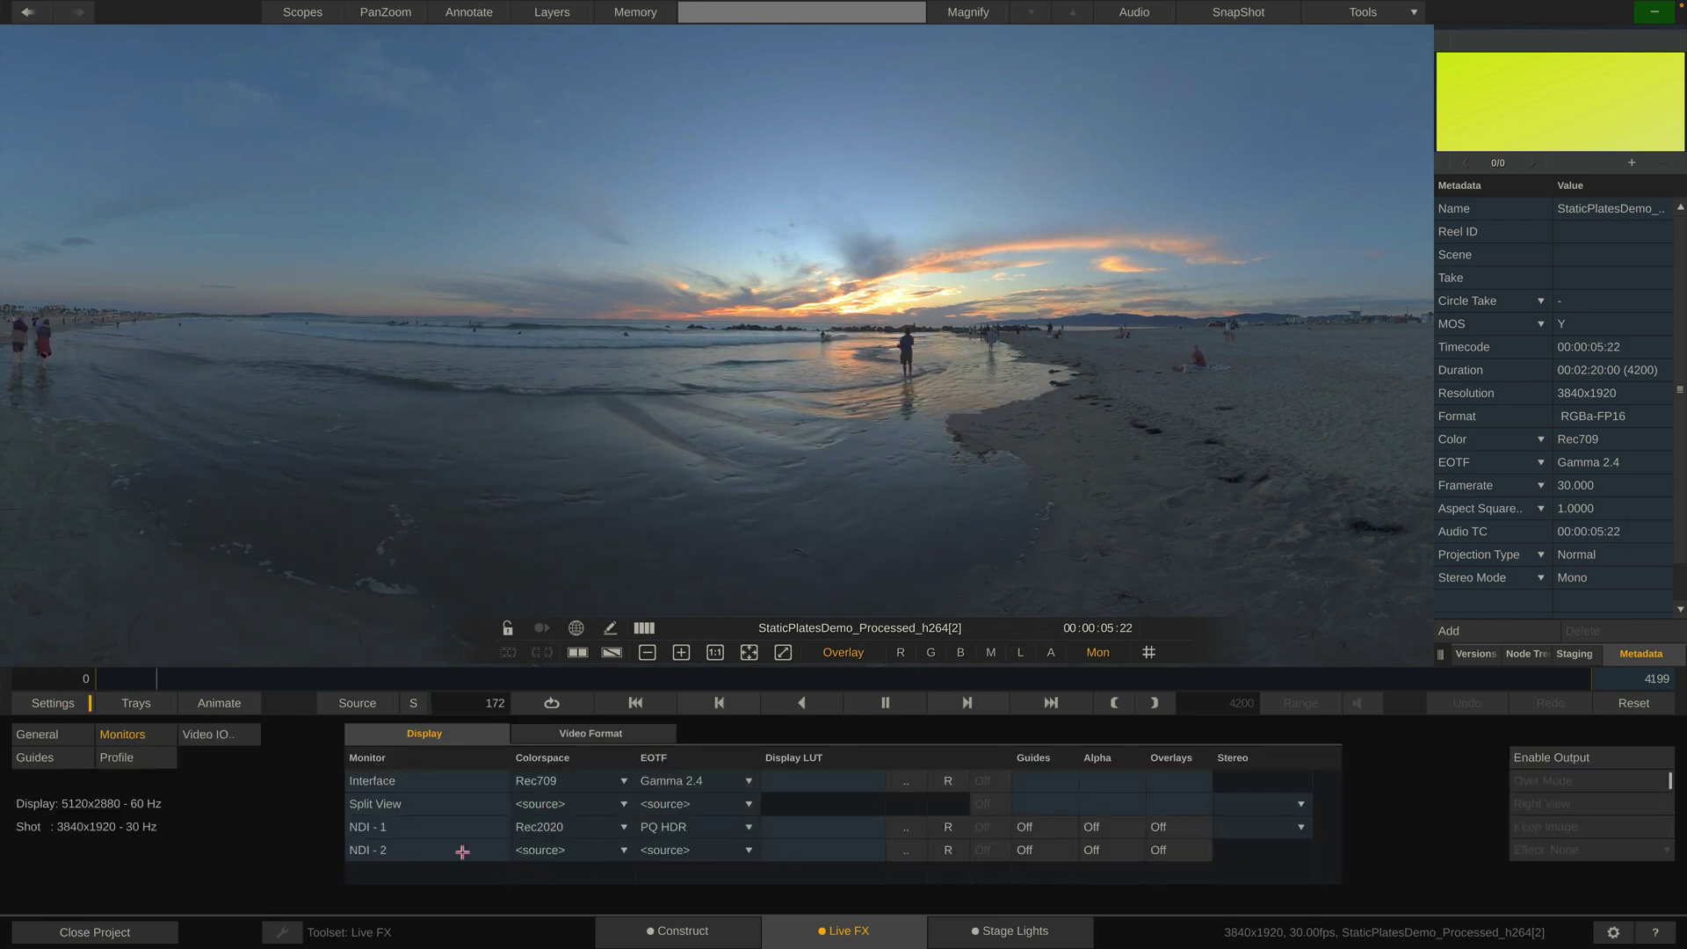
Step: Close the project, set its Color Management to Off, and reopen it with the player's monitor settings shown
click(111, 932)
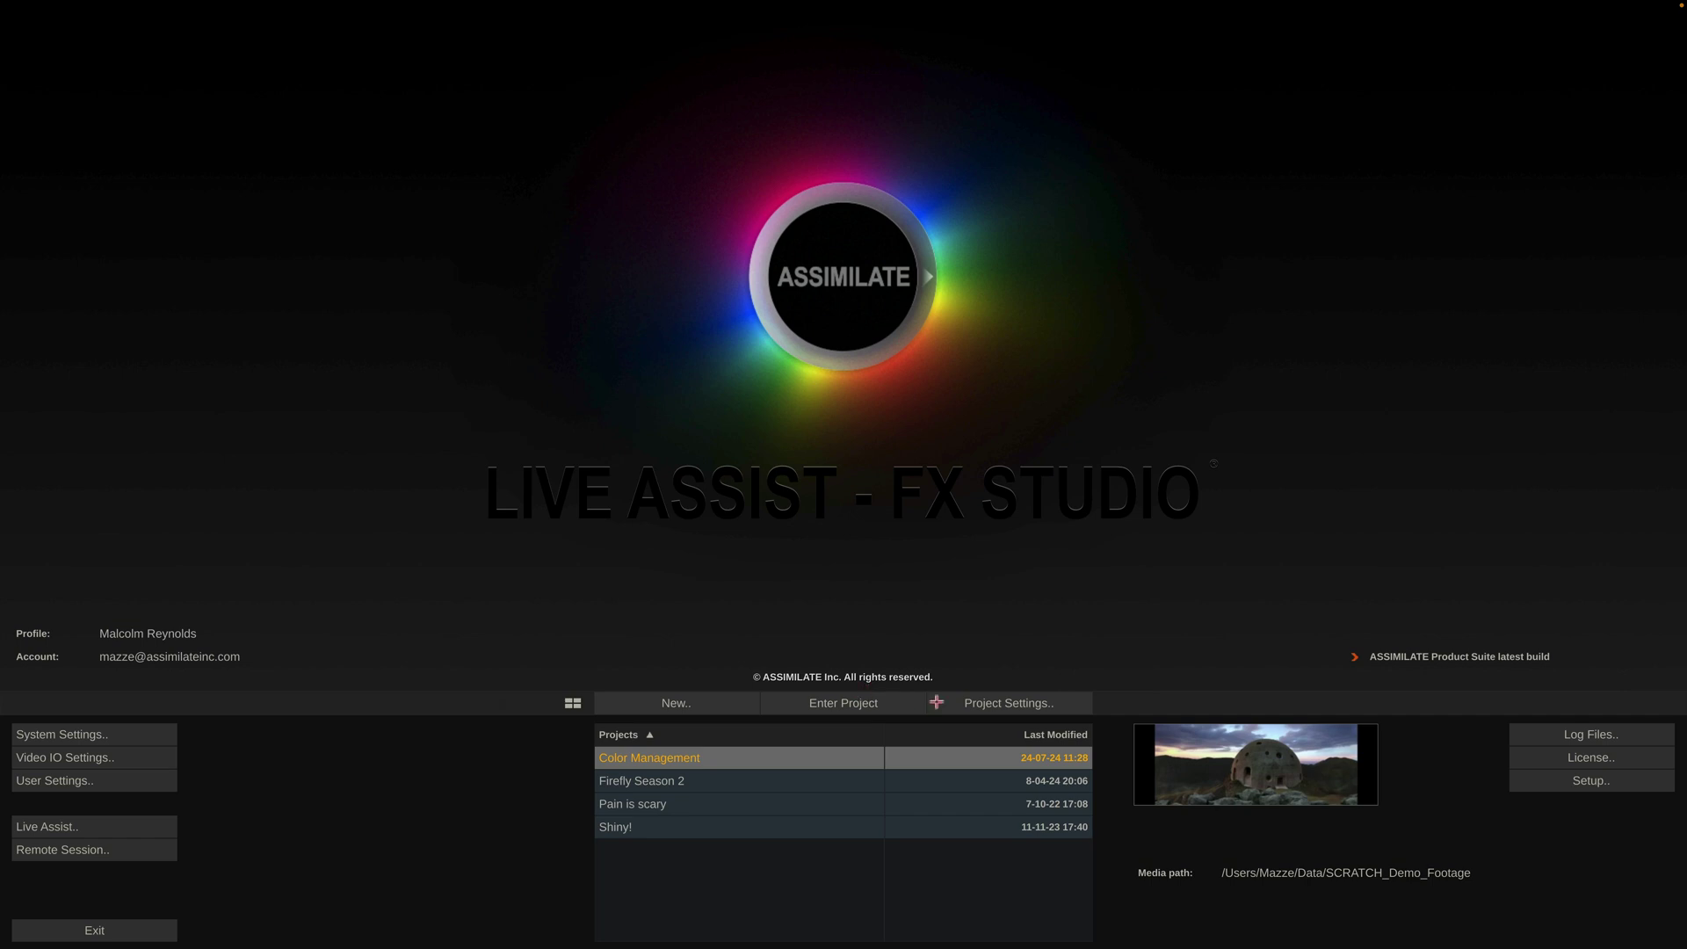
click(973, 702)
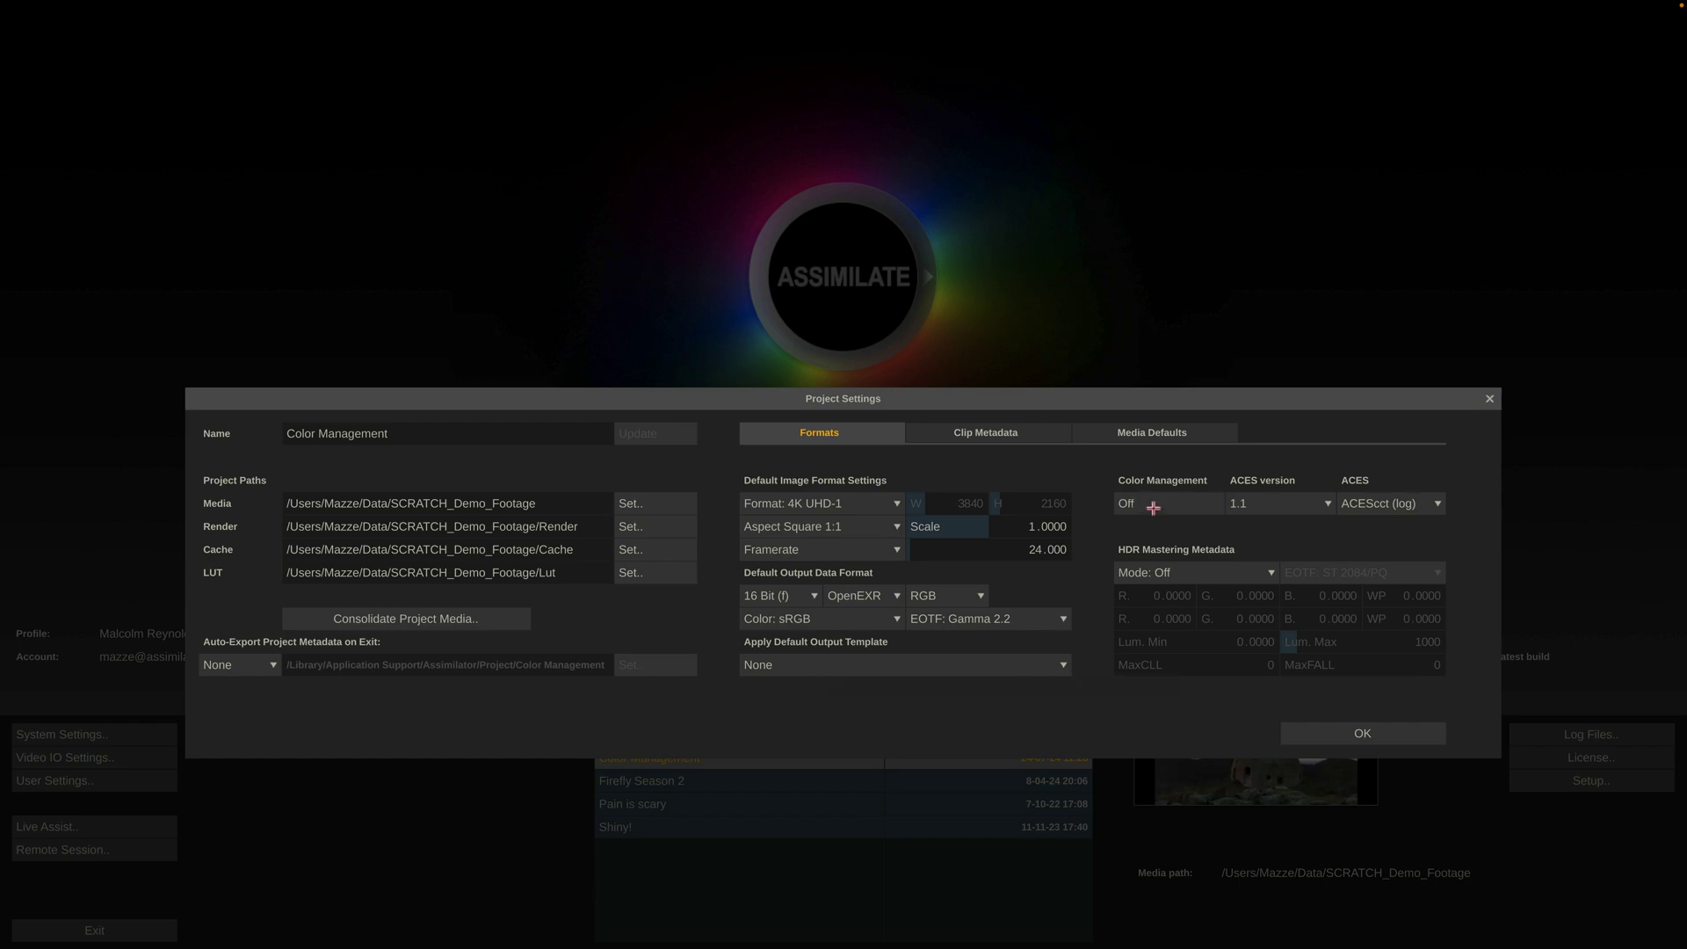
click(1335, 732)
click(826, 700)
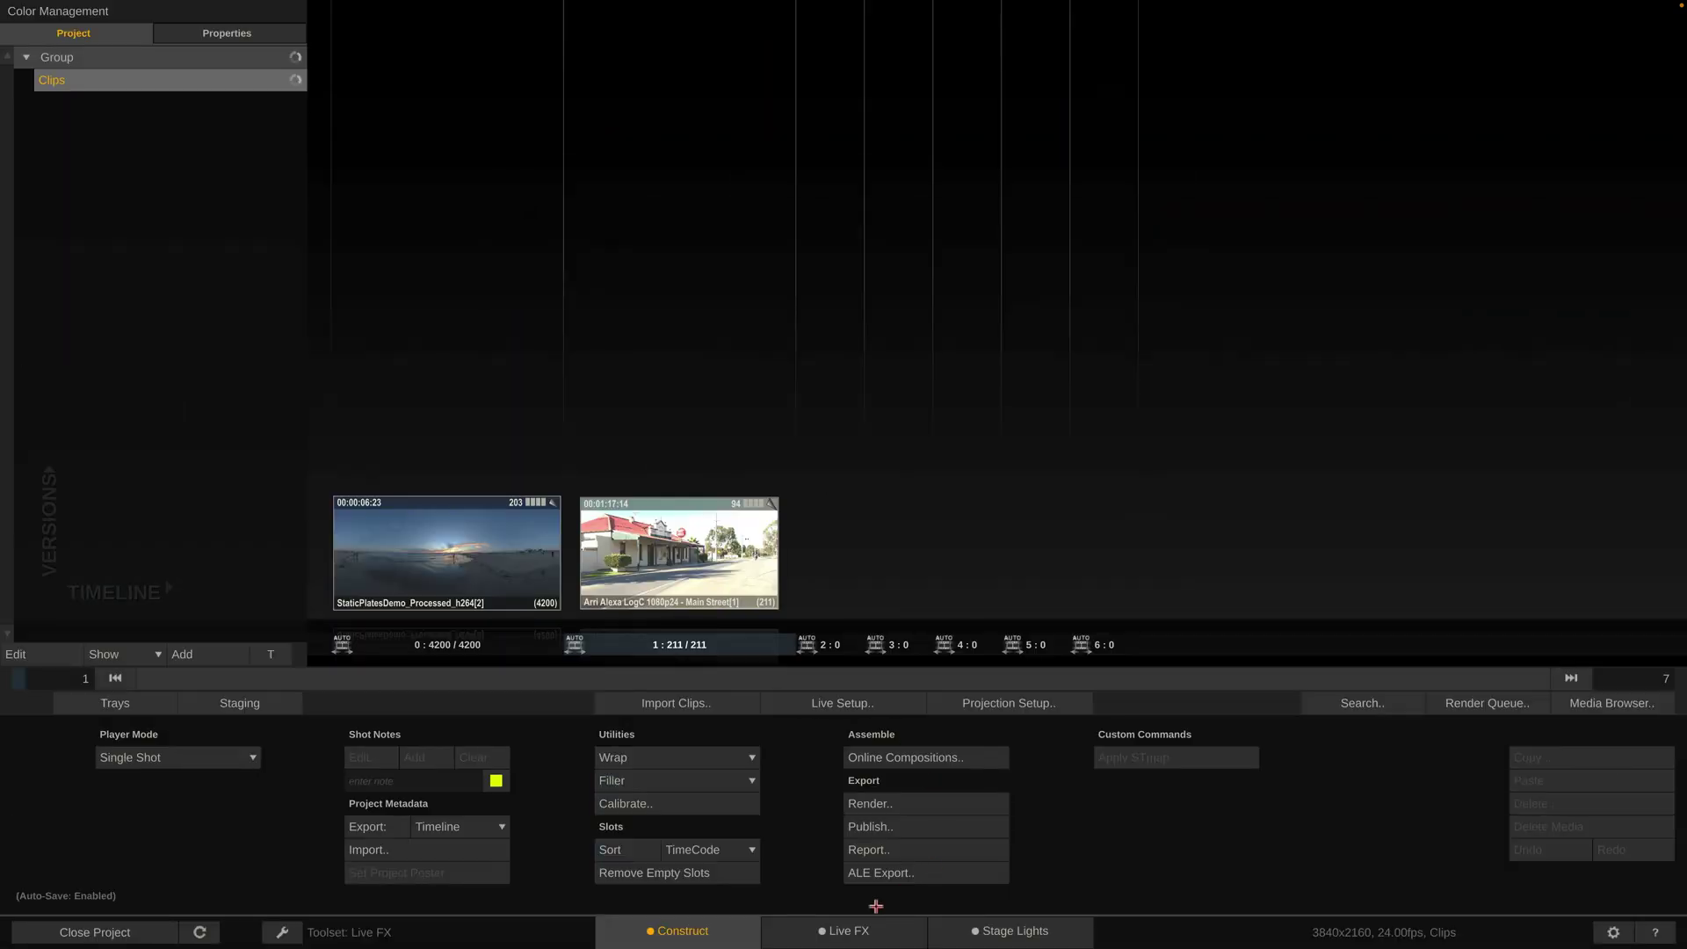
click(34, 700)
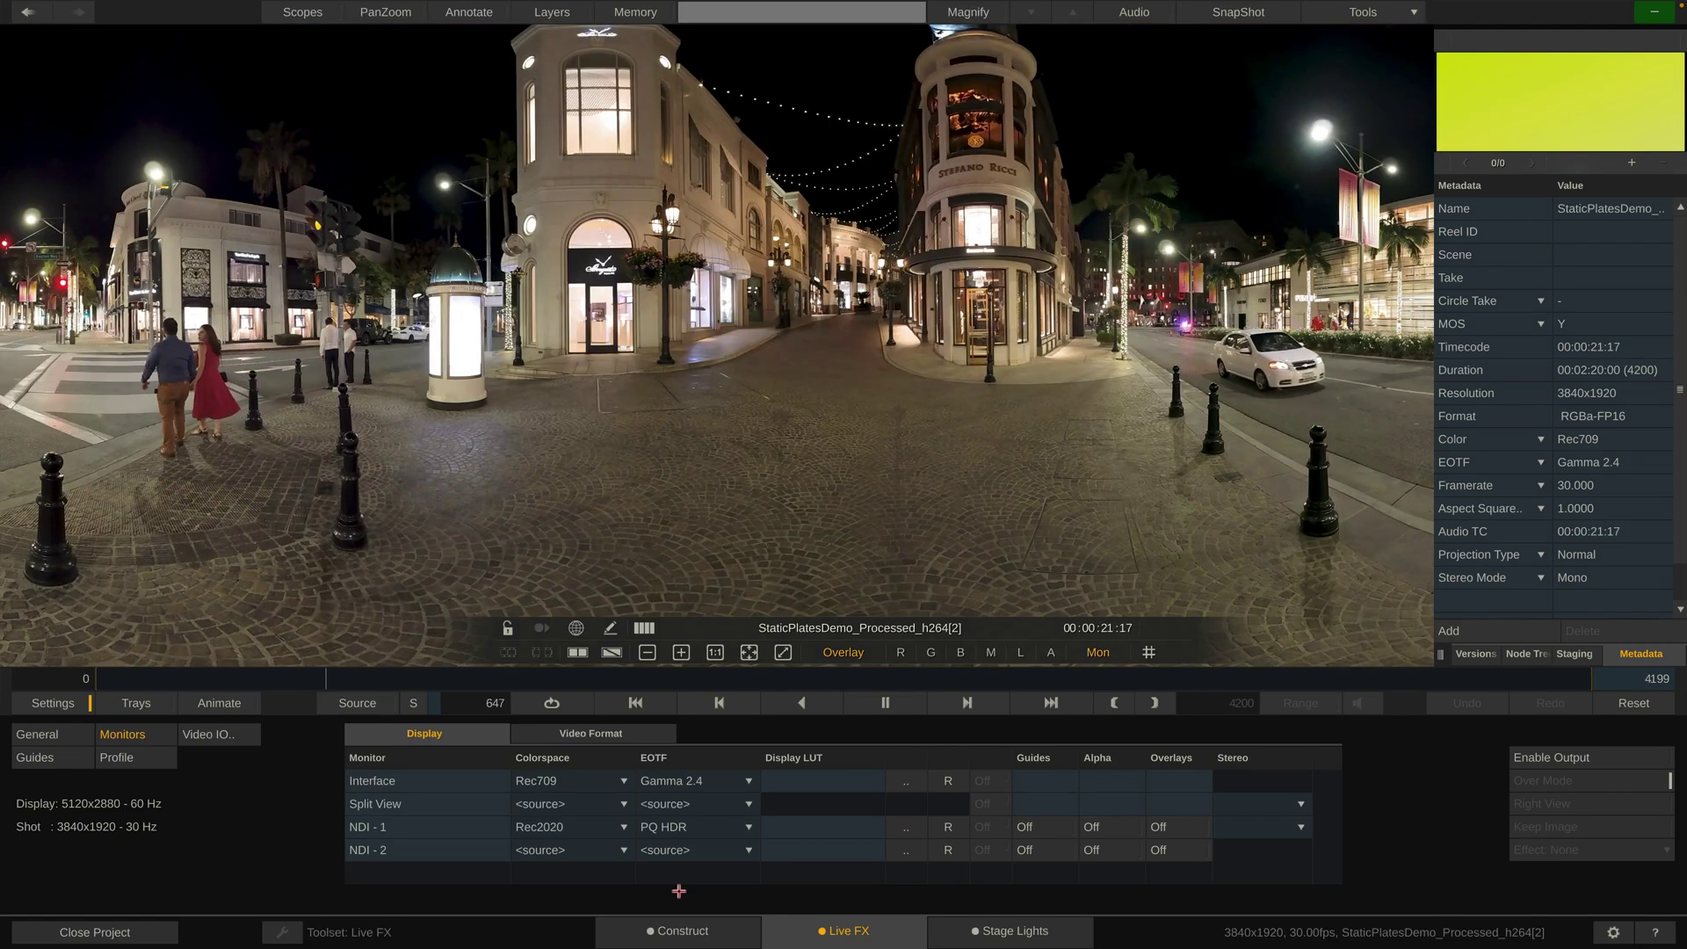
Step: Open the Arri Alexa LogC Main Street clip in the Live FX player and check its media and monitor color settings
click(658, 938)
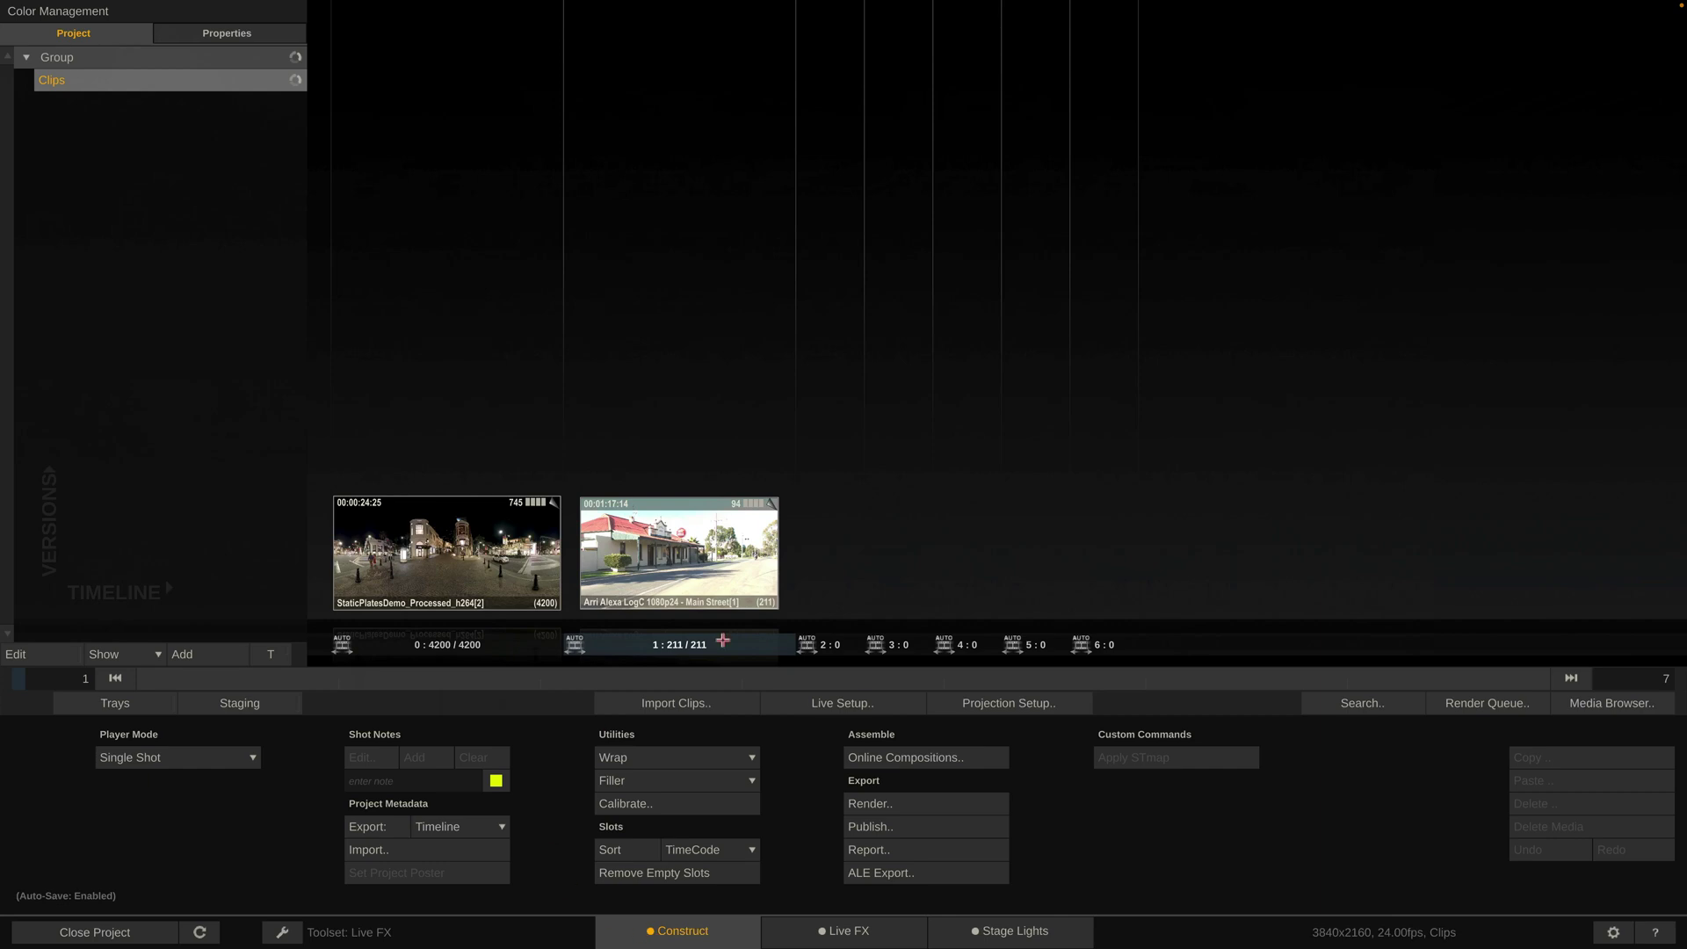
double_click(668, 570)
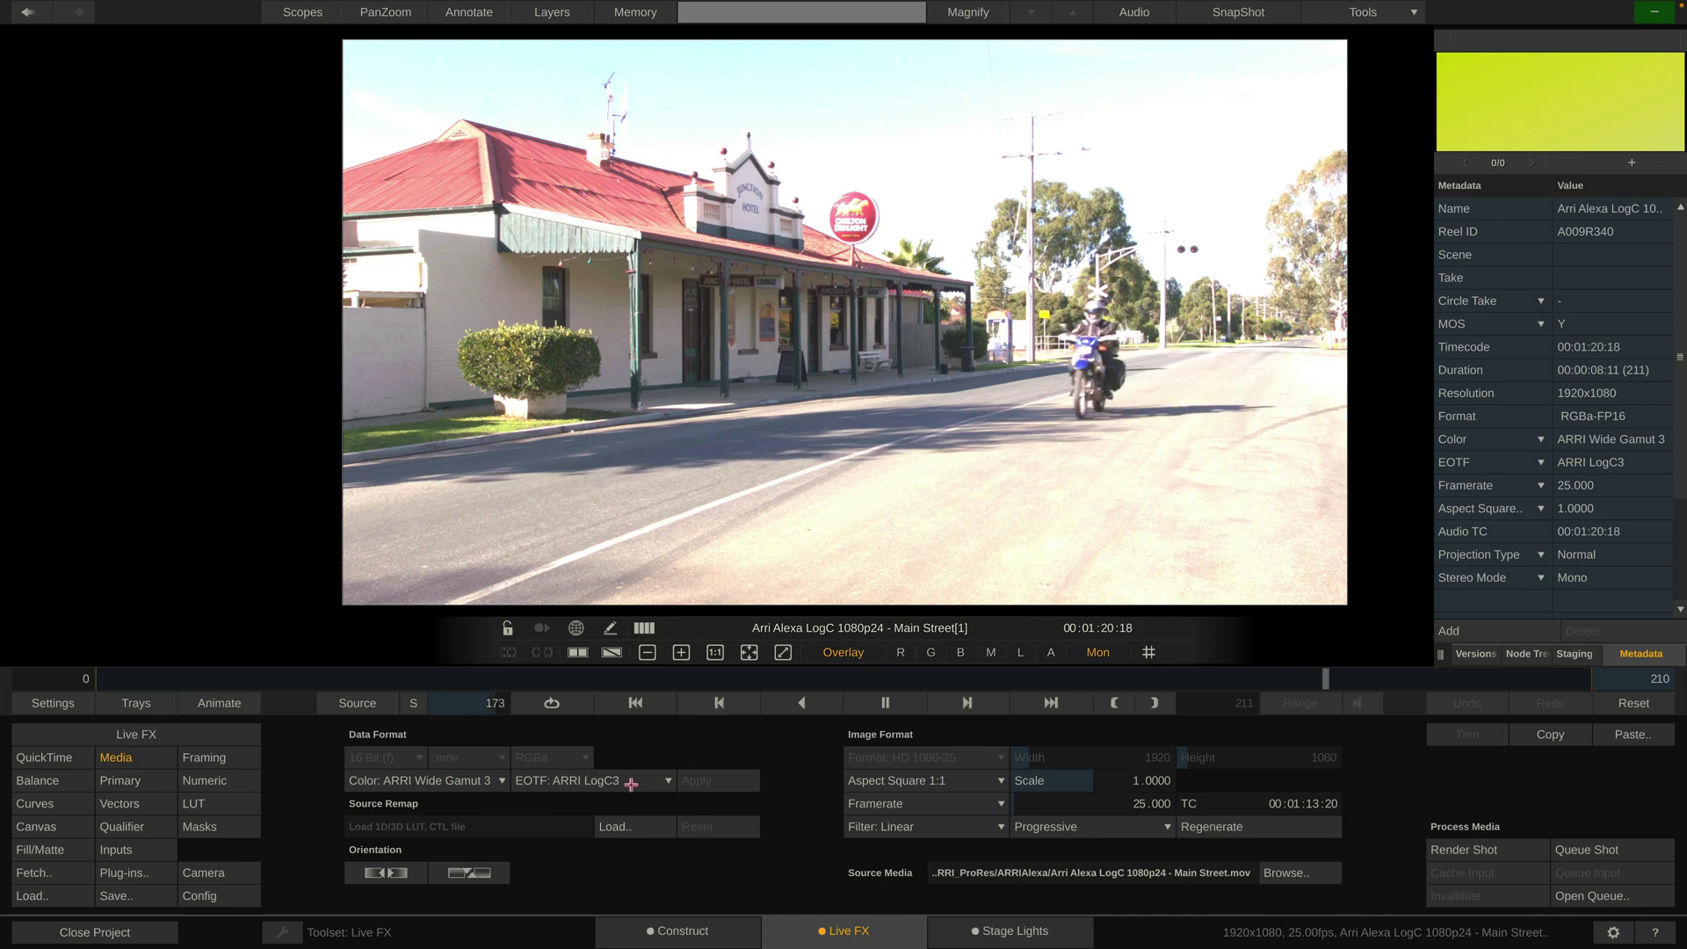
key(F12)
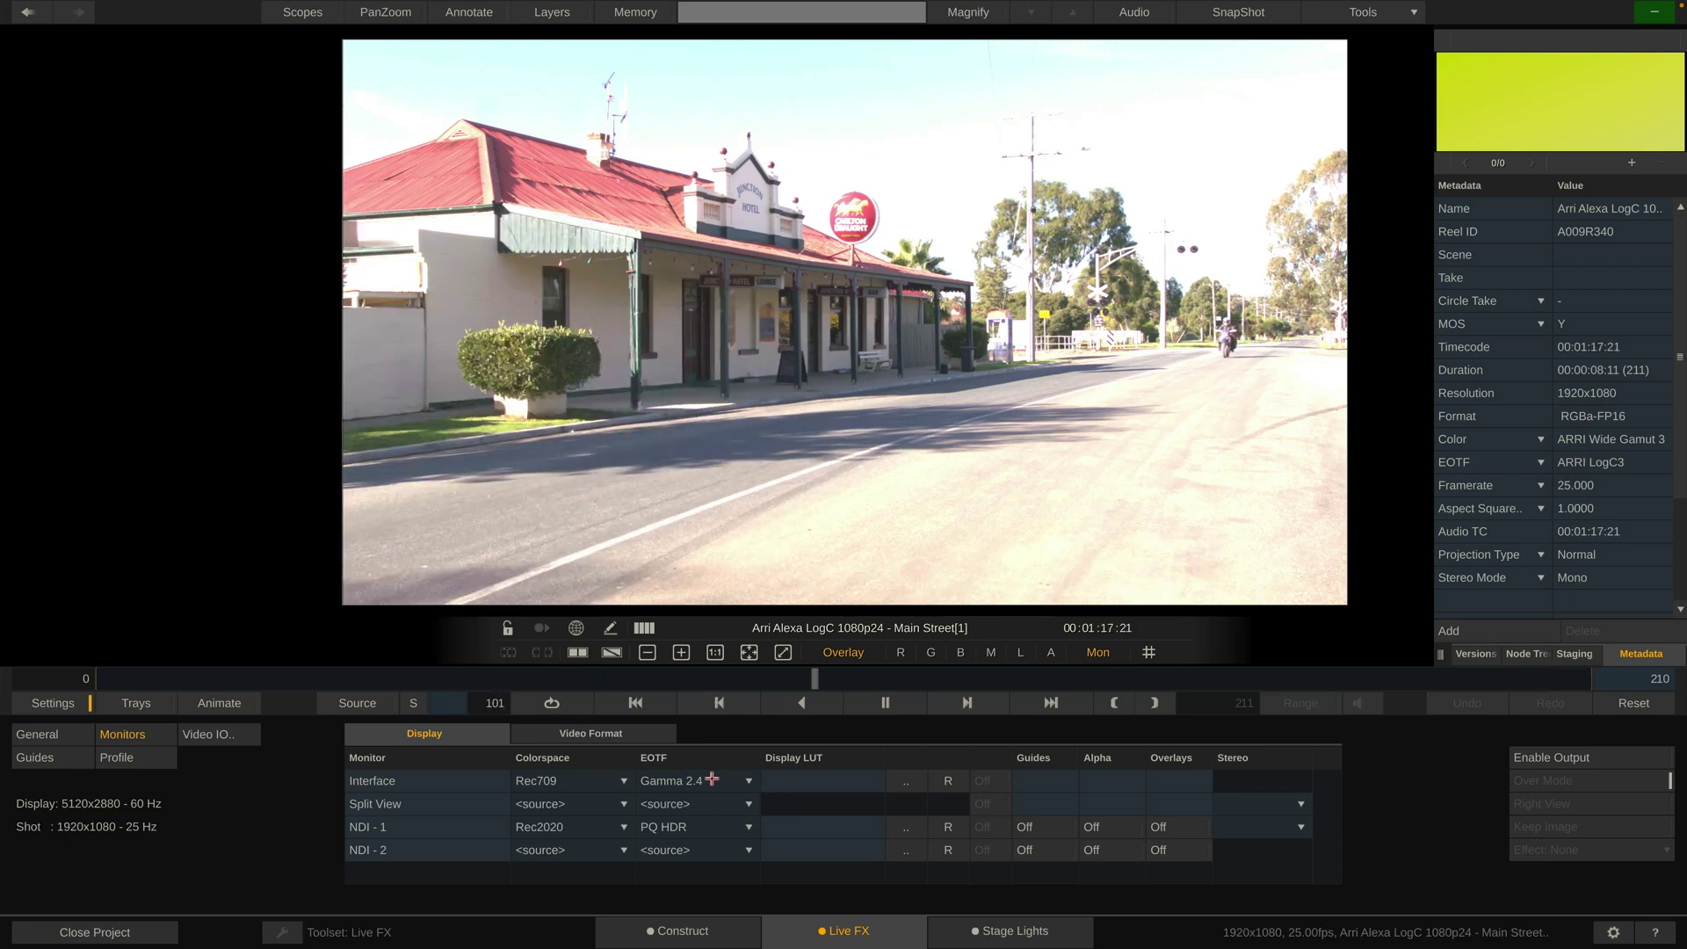
Step: Load AlexaV3_K1S1_LogC2Video_Rec709_EE_scratch3d.3dl from the Alexa_LUTs folder as the clip's grading LUT
click(52, 703)
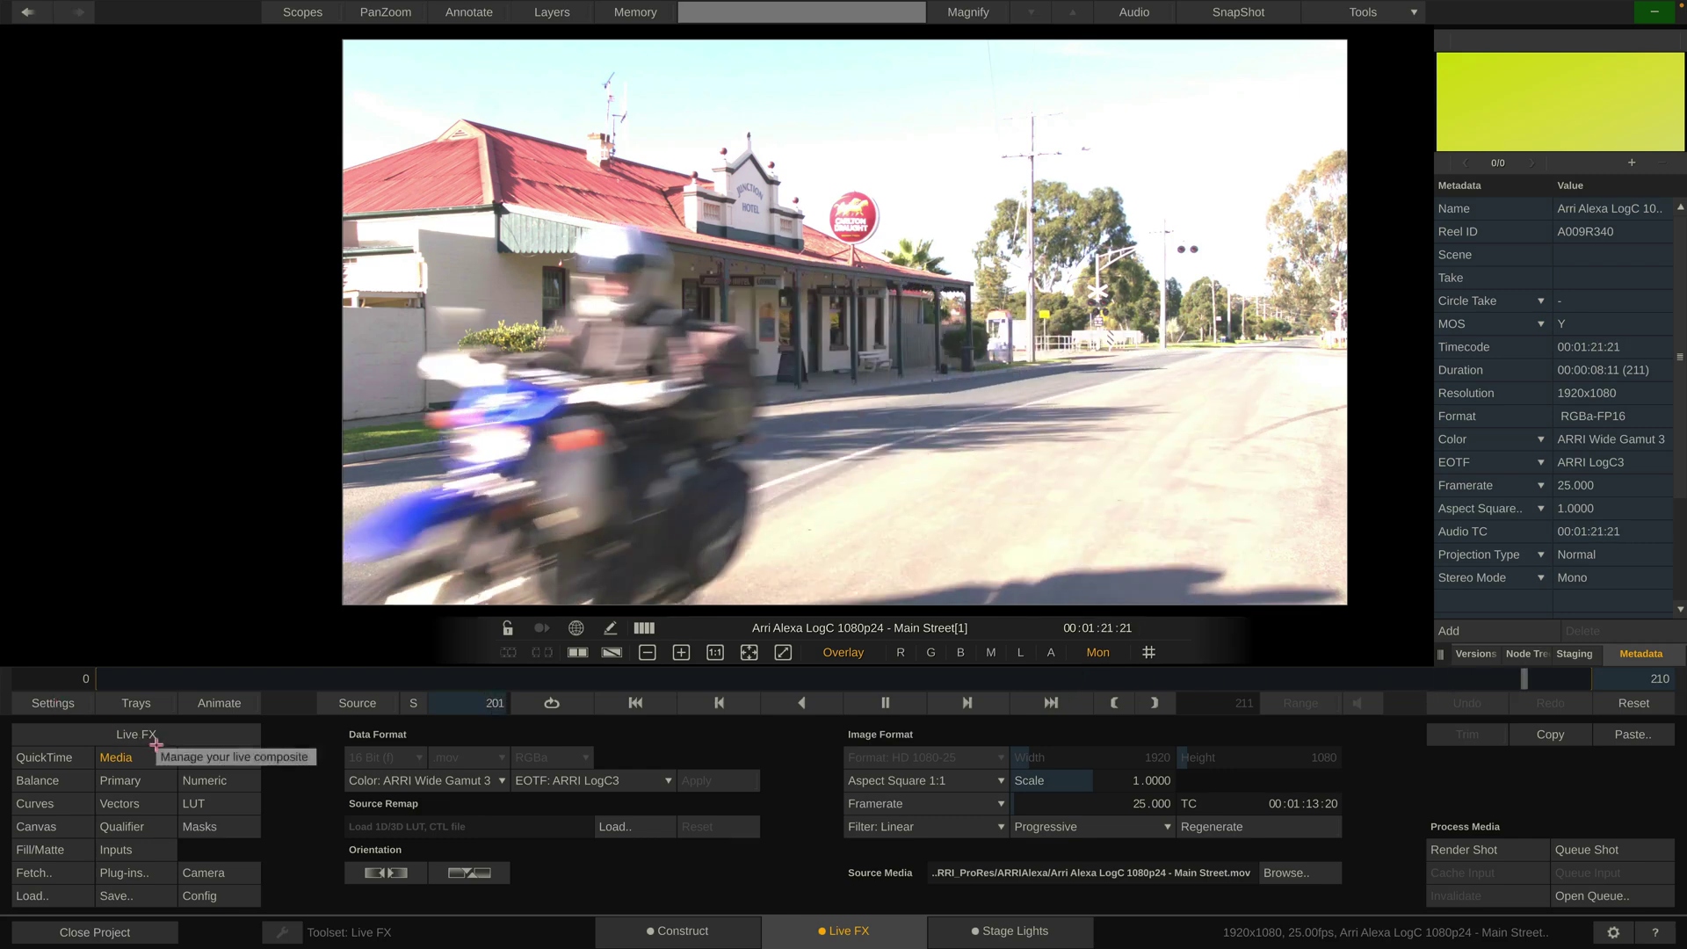
click(217, 806)
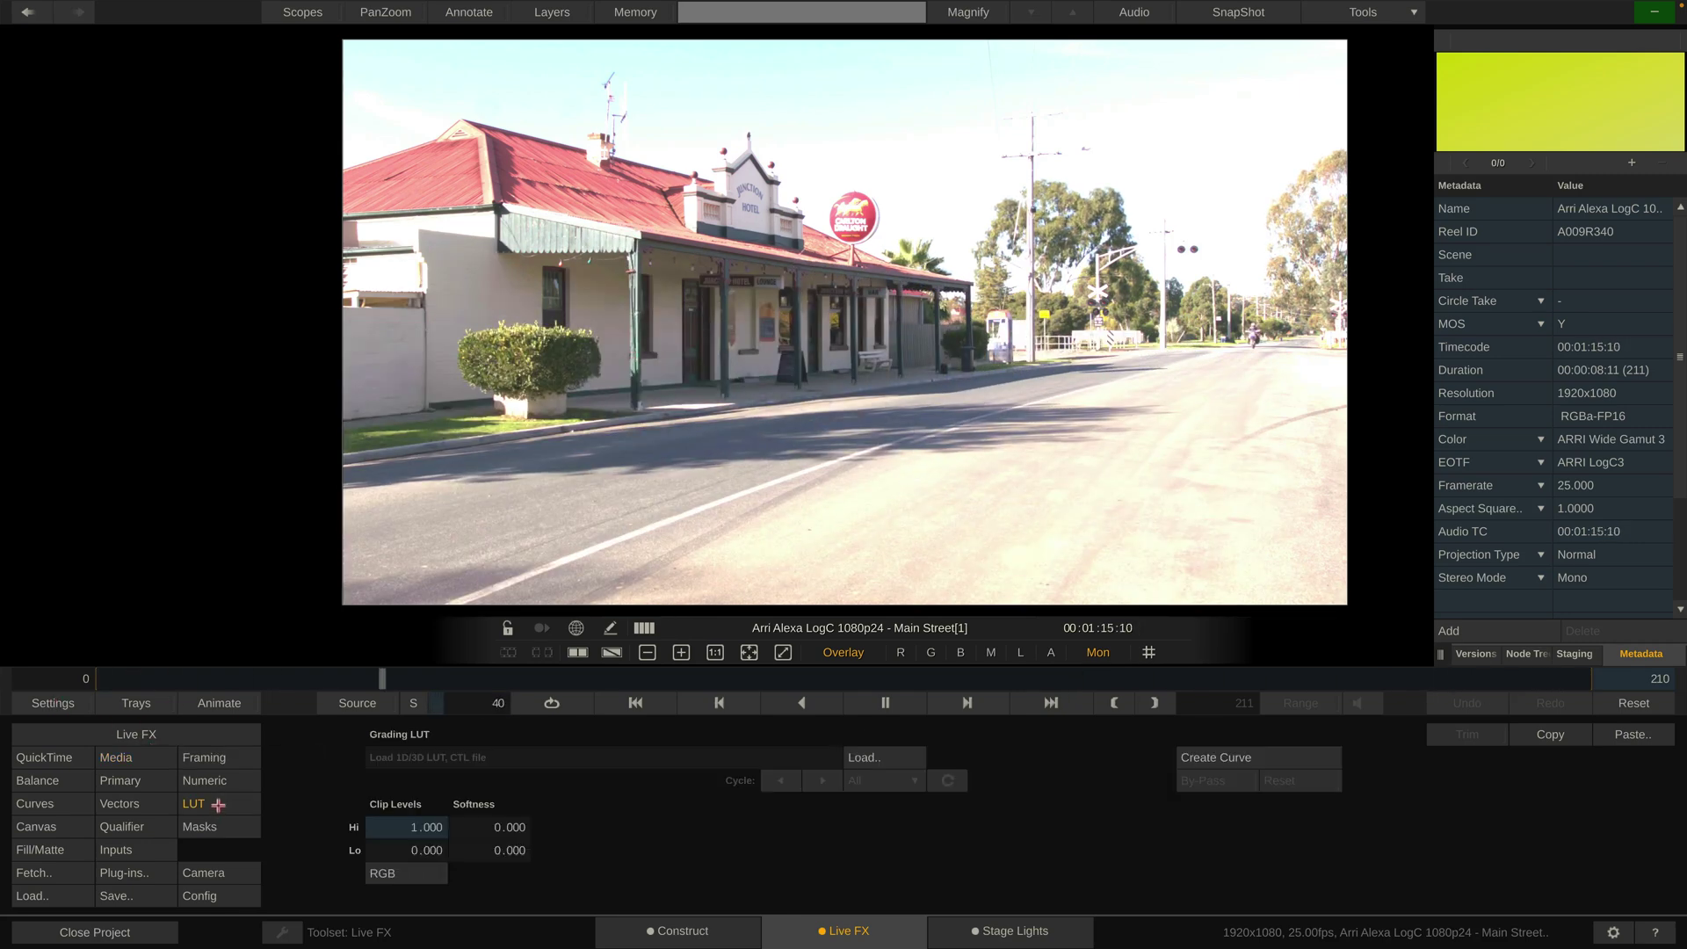
click(873, 759)
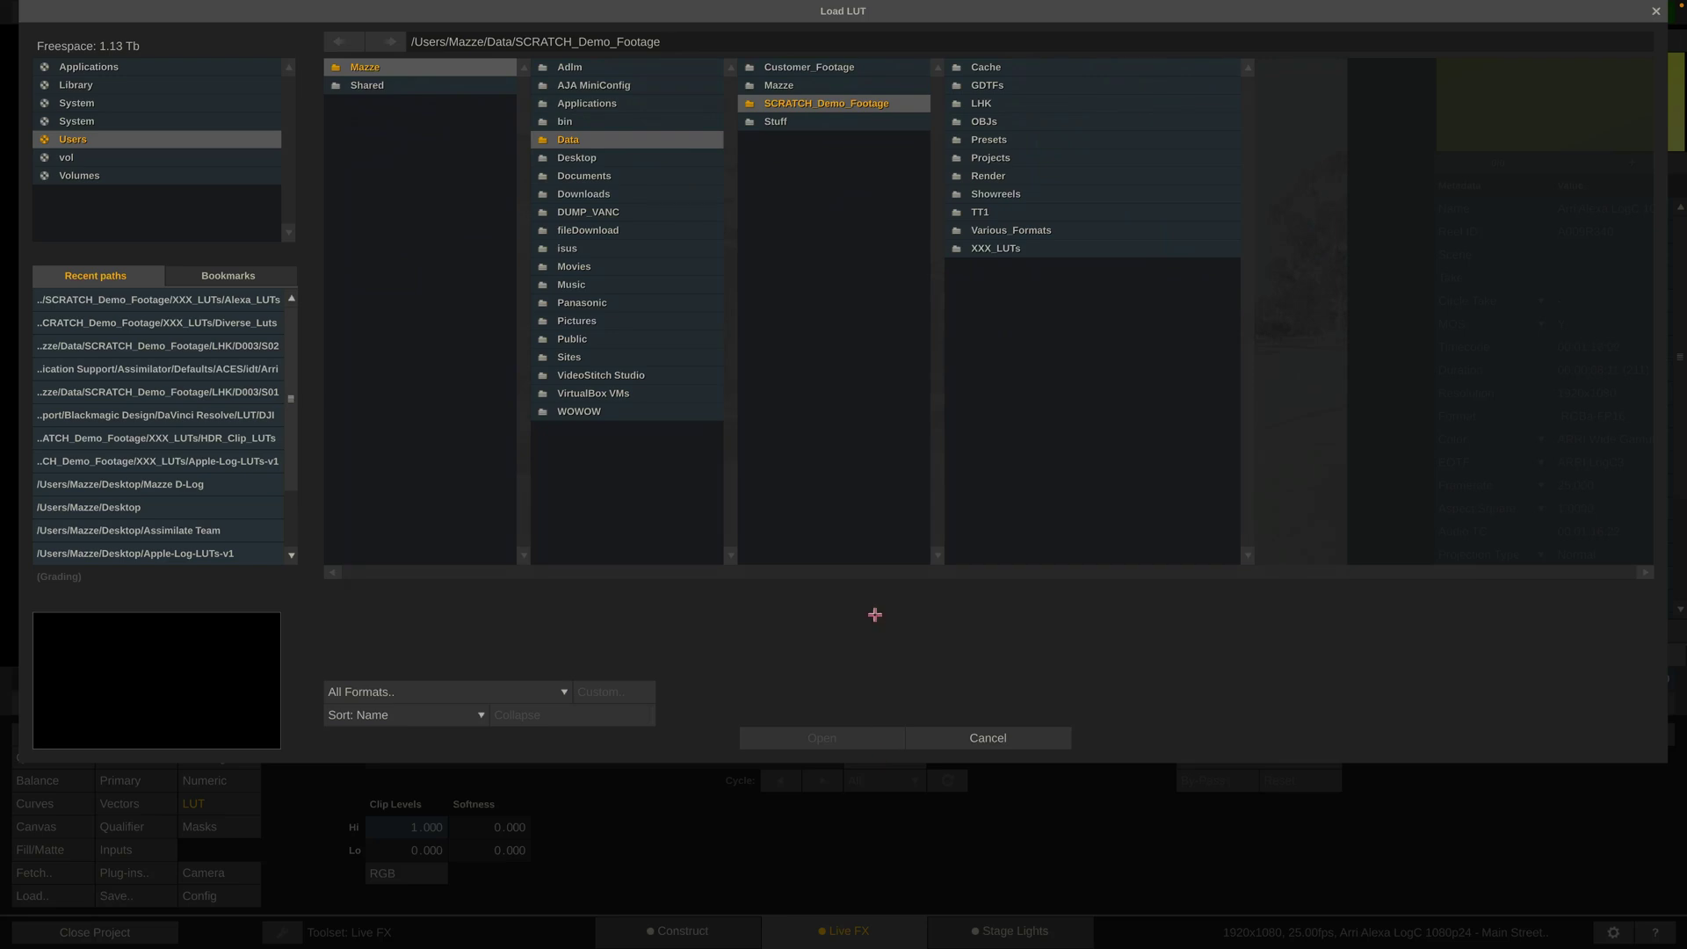
click(252, 303)
click(1424, 68)
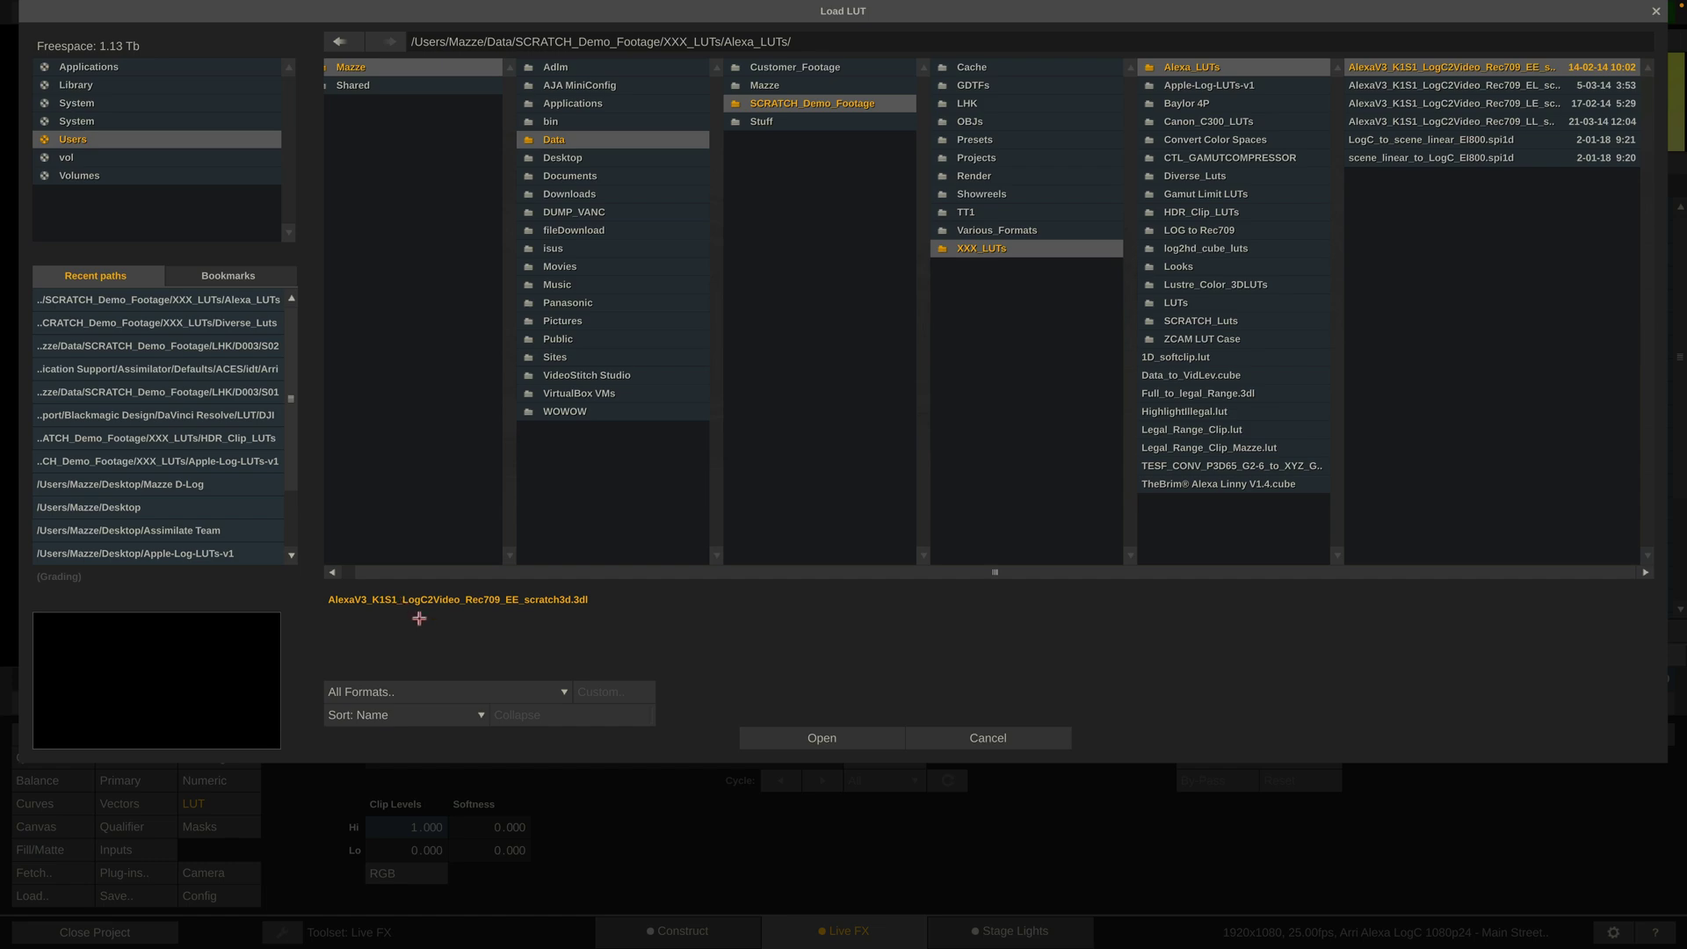
click(779, 741)
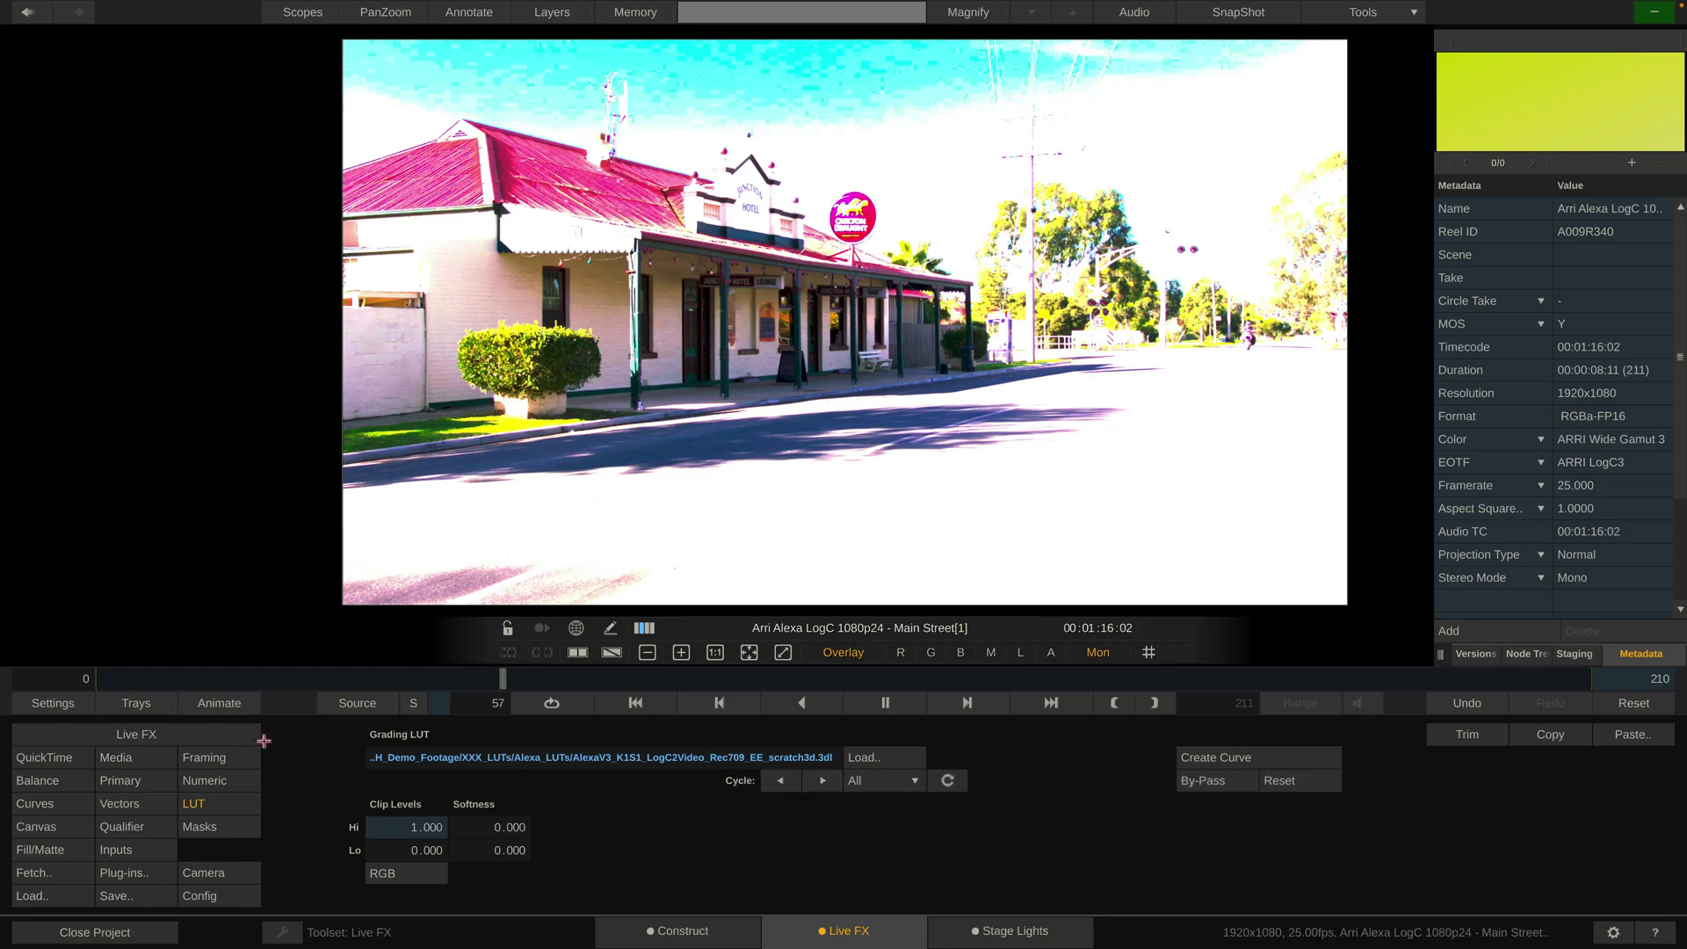
Step: Check the clip's colorspace and EOTF tags, and set the Interface monitor's colorspace to <source>
click(125, 758)
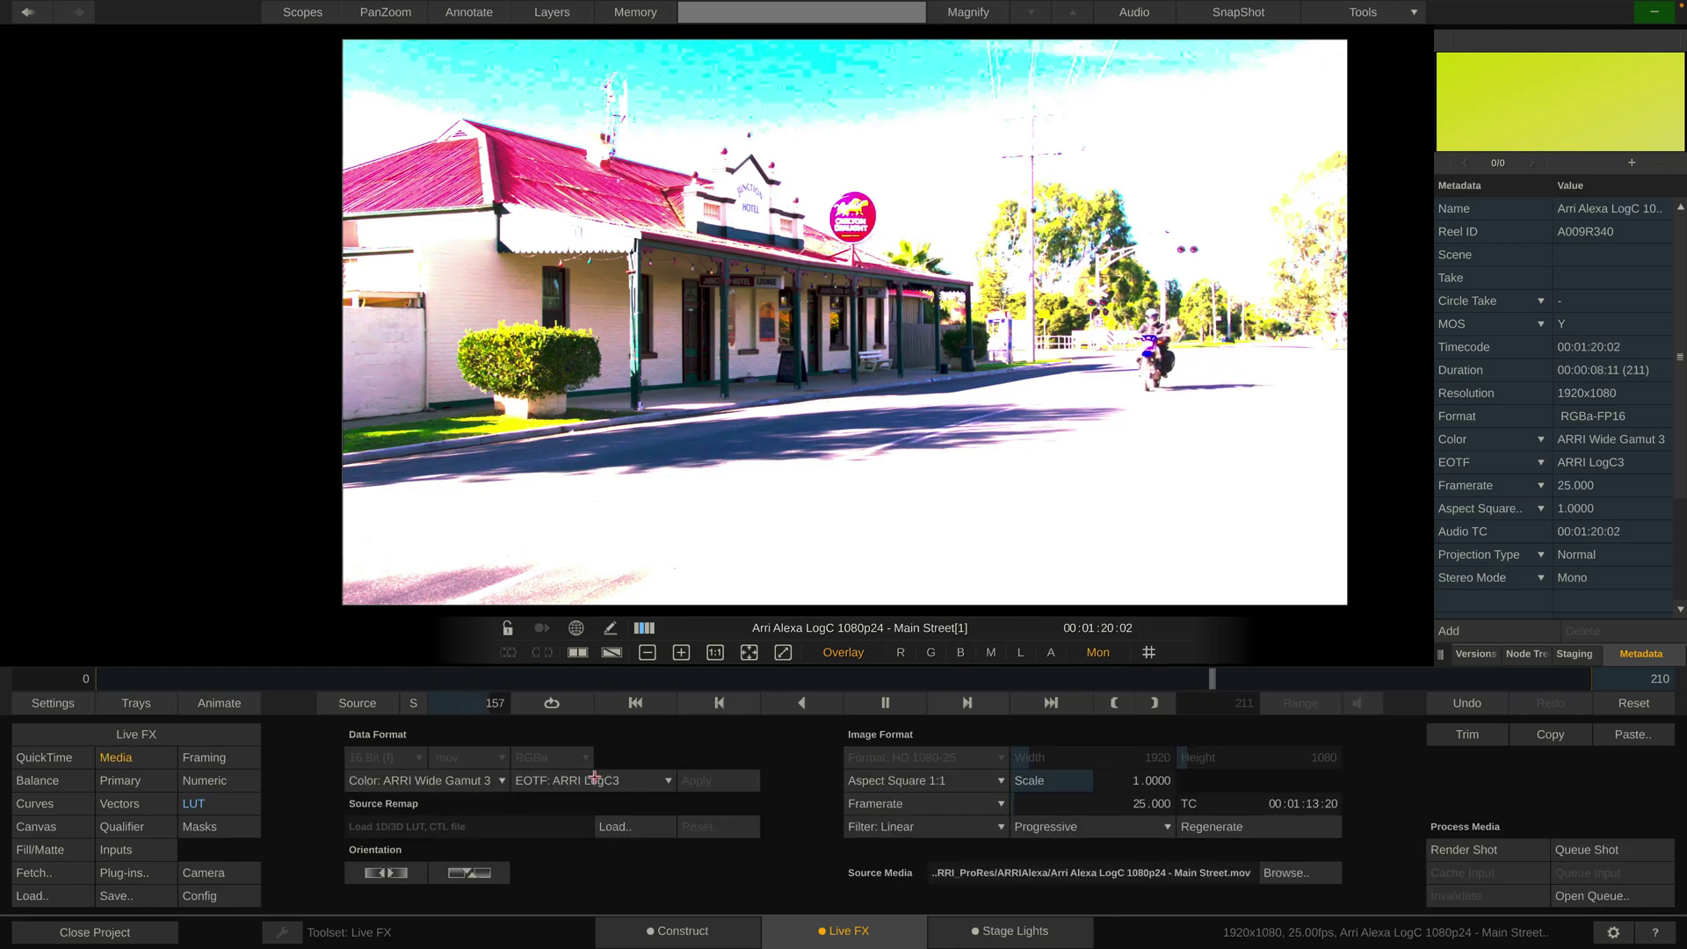
click(53, 703)
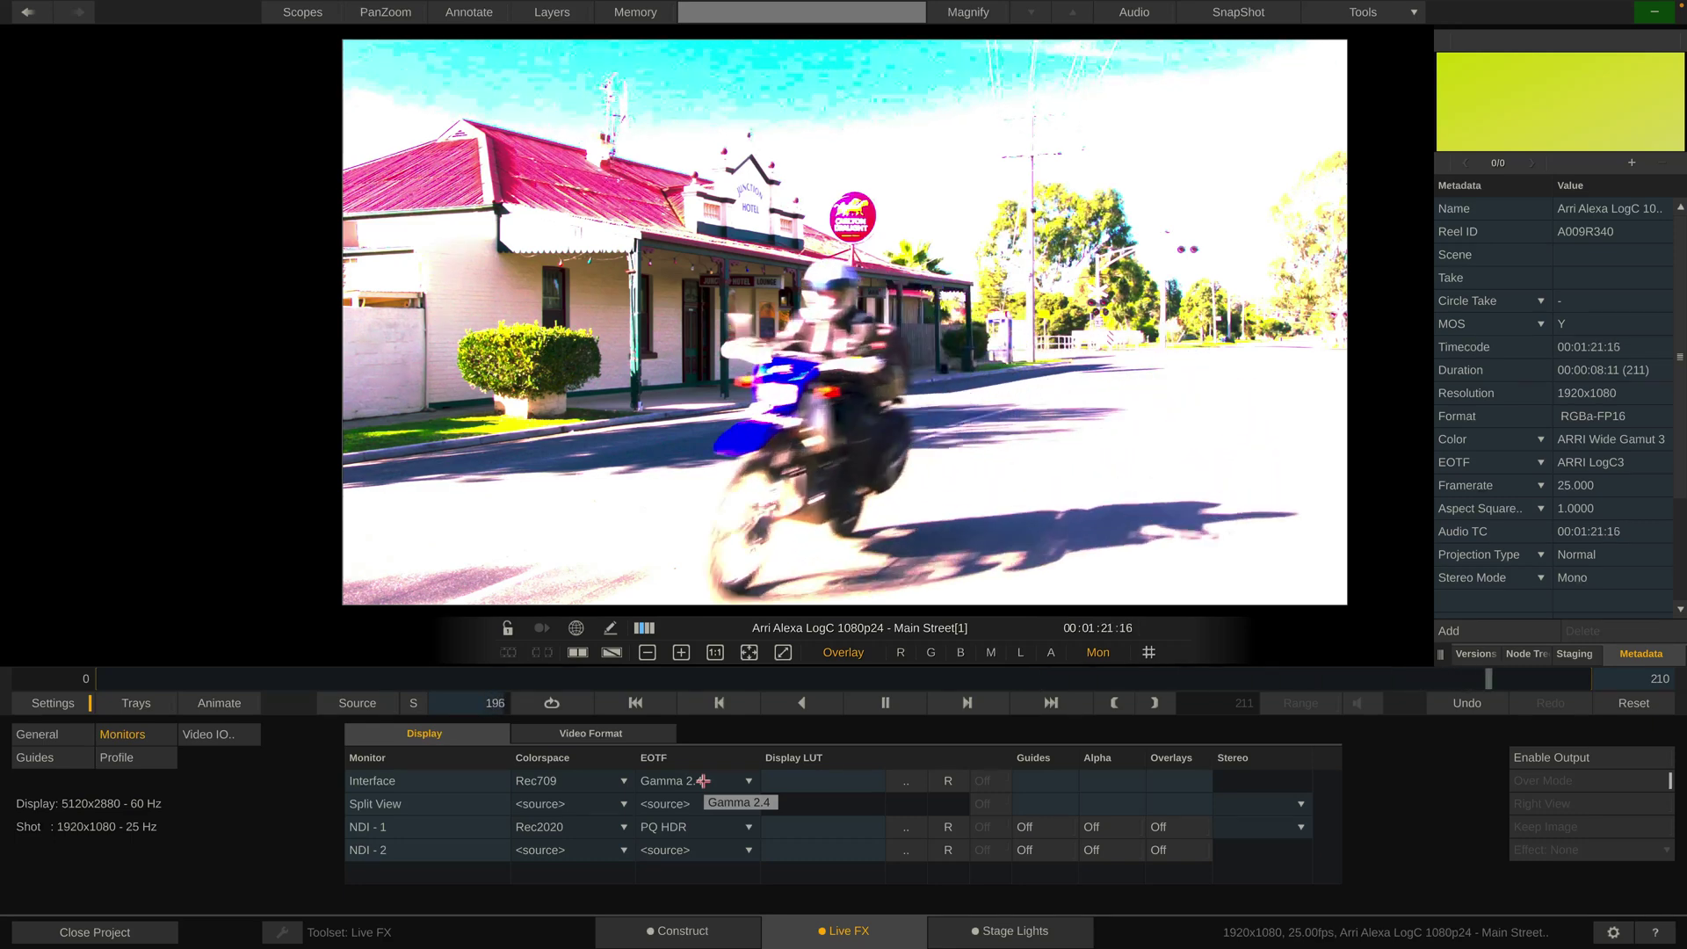
click(593, 780)
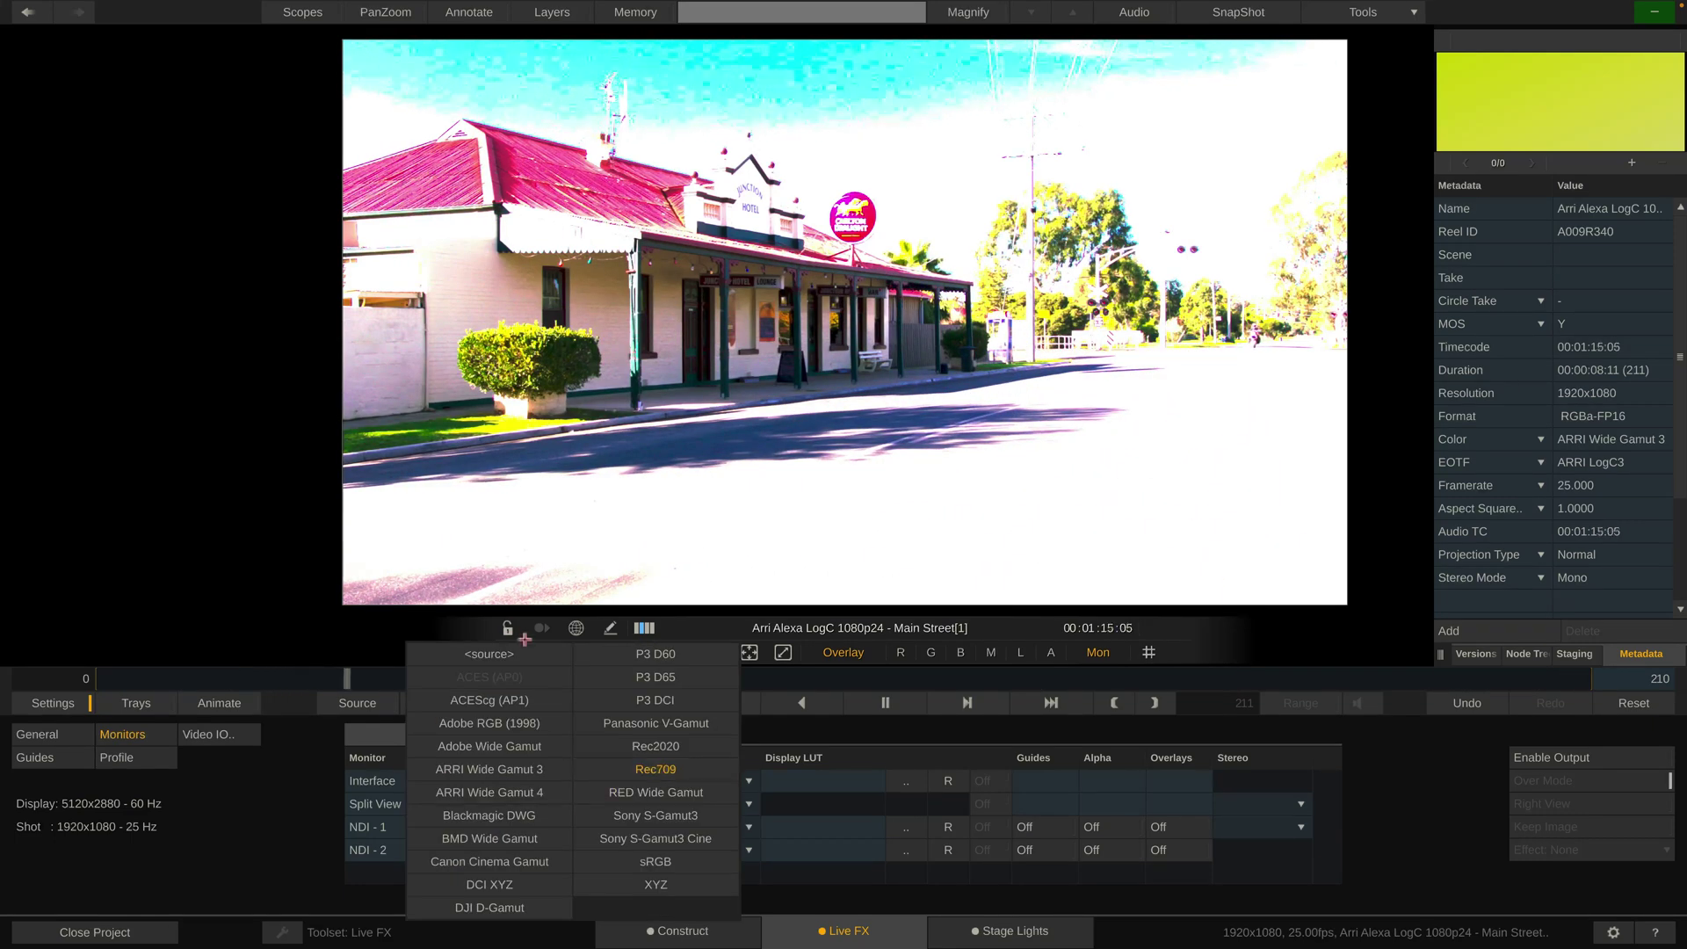
click(515, 654)
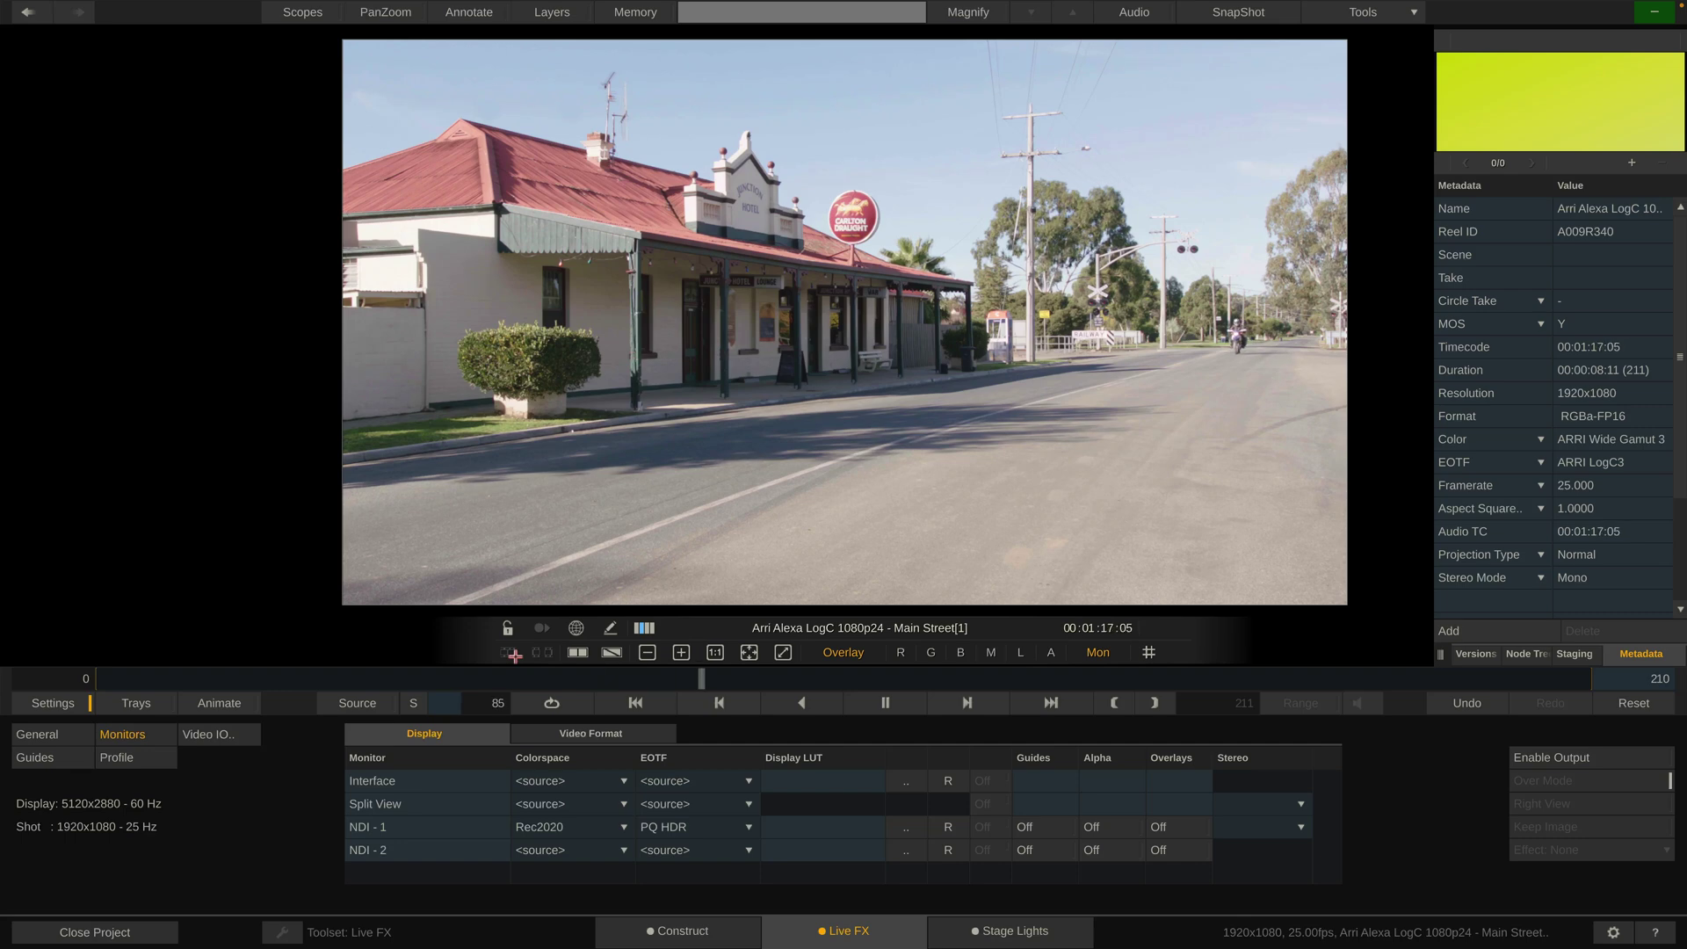
Step: Compare the clip with its grading LUT active and bypassed, leaving the LUT active
click(53, 703)
click(185, 805)
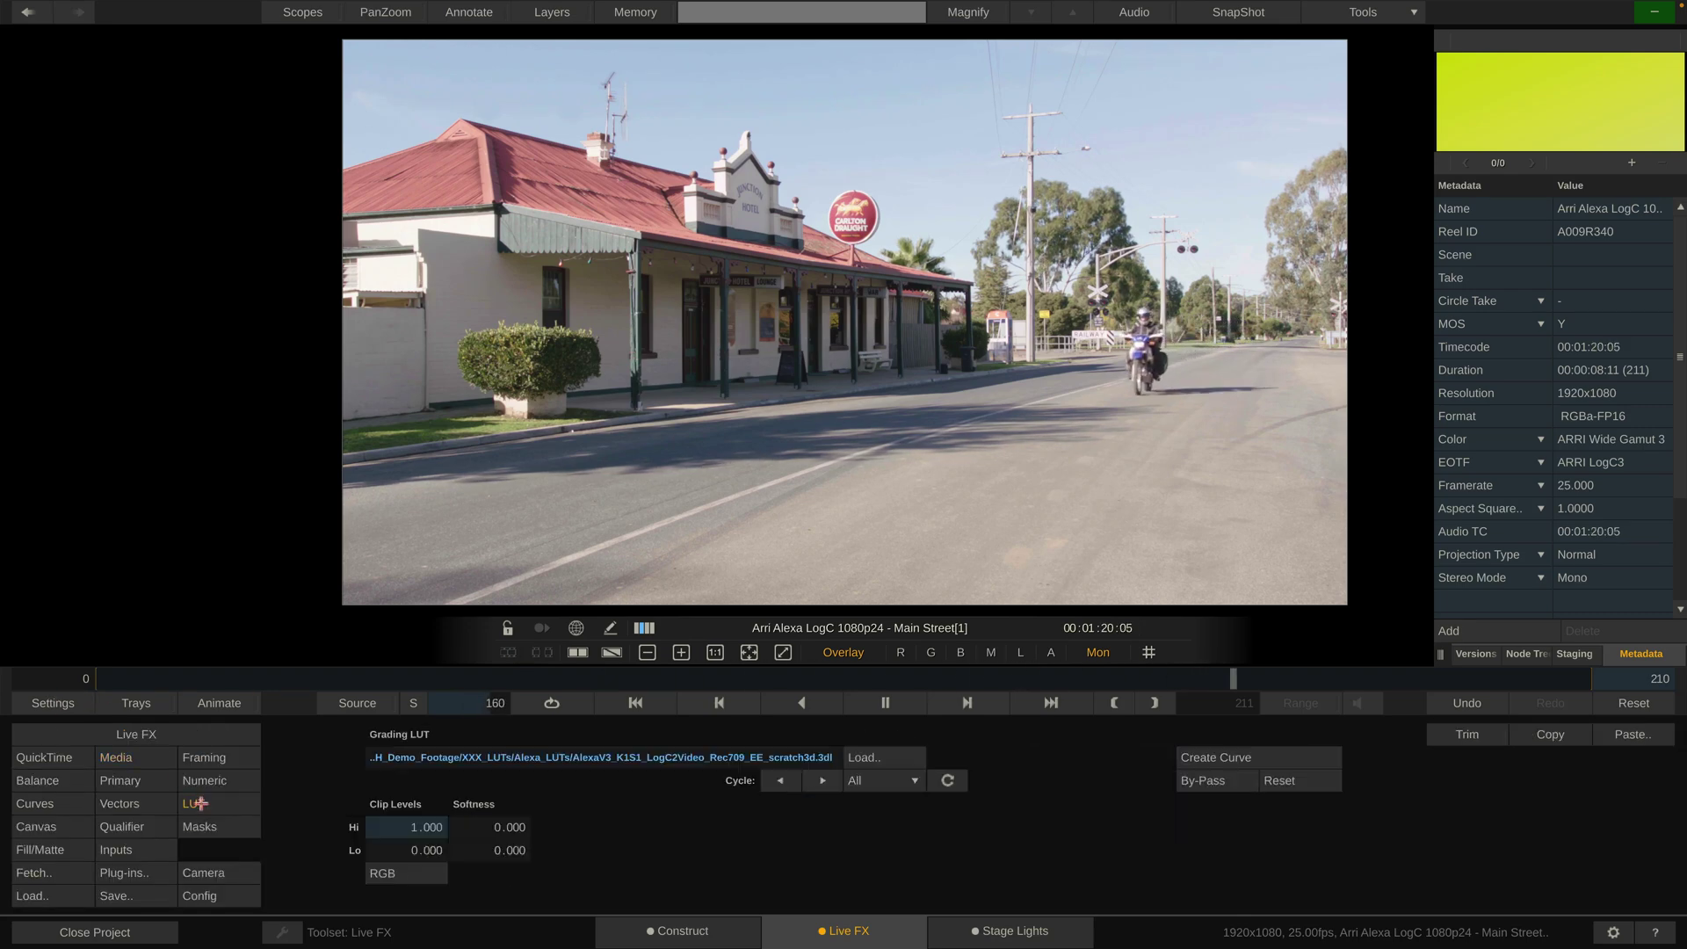
click(1207, 781)
click(1207, 781)
click(1206, 781)
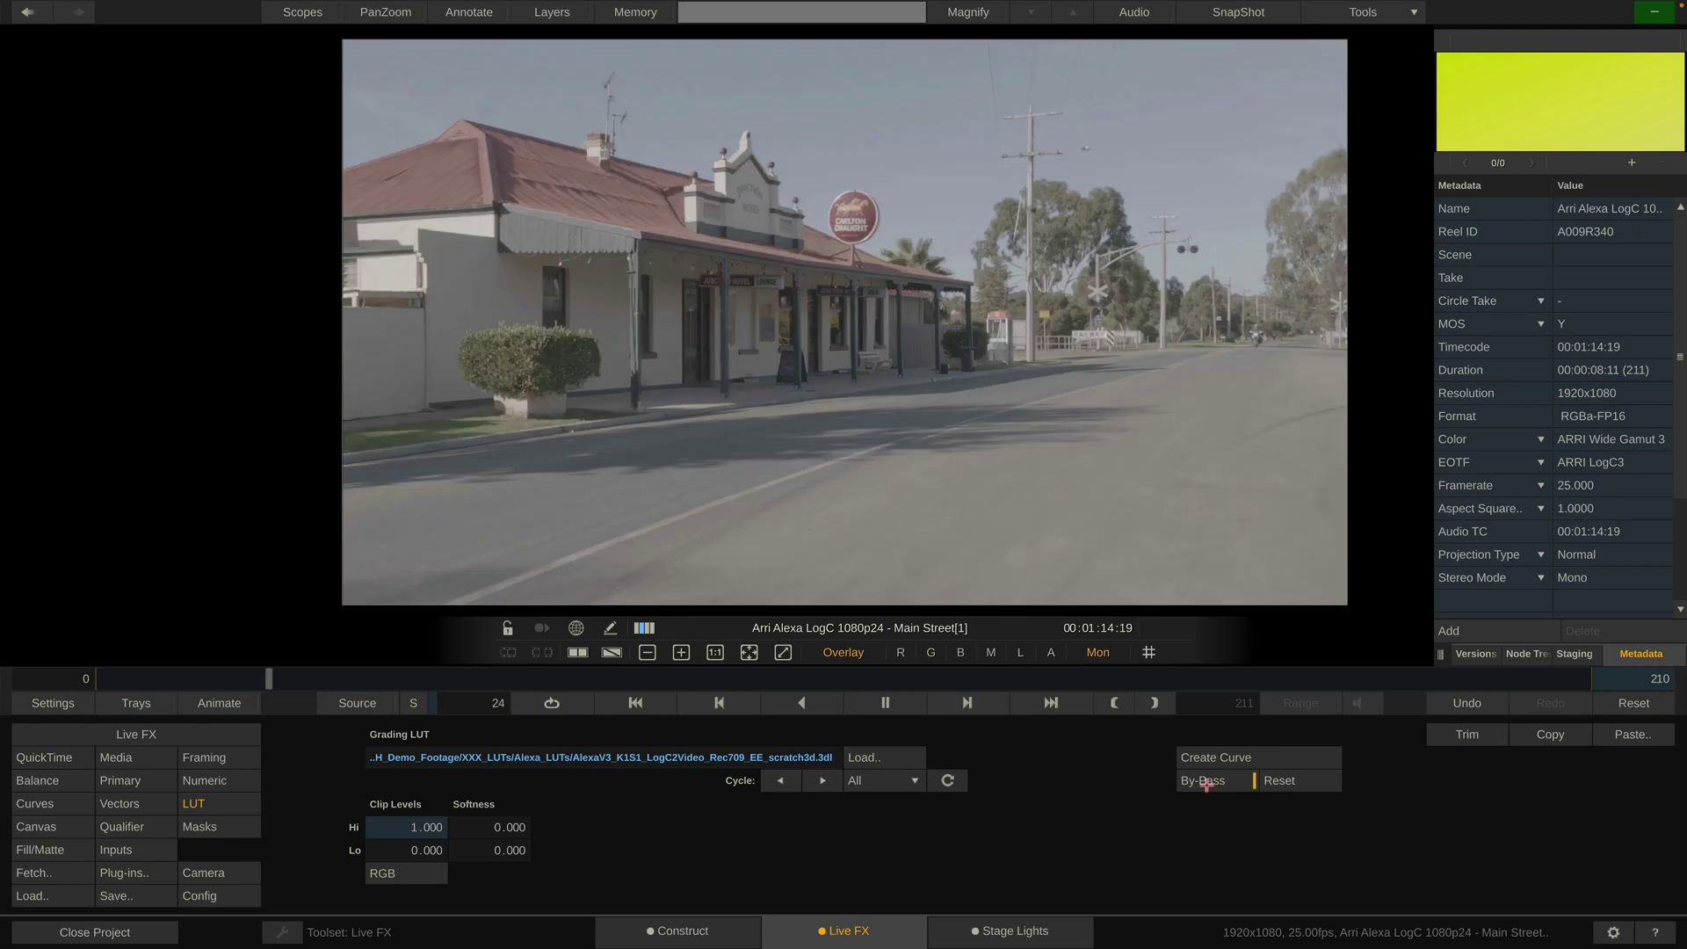
click(1207, 781)
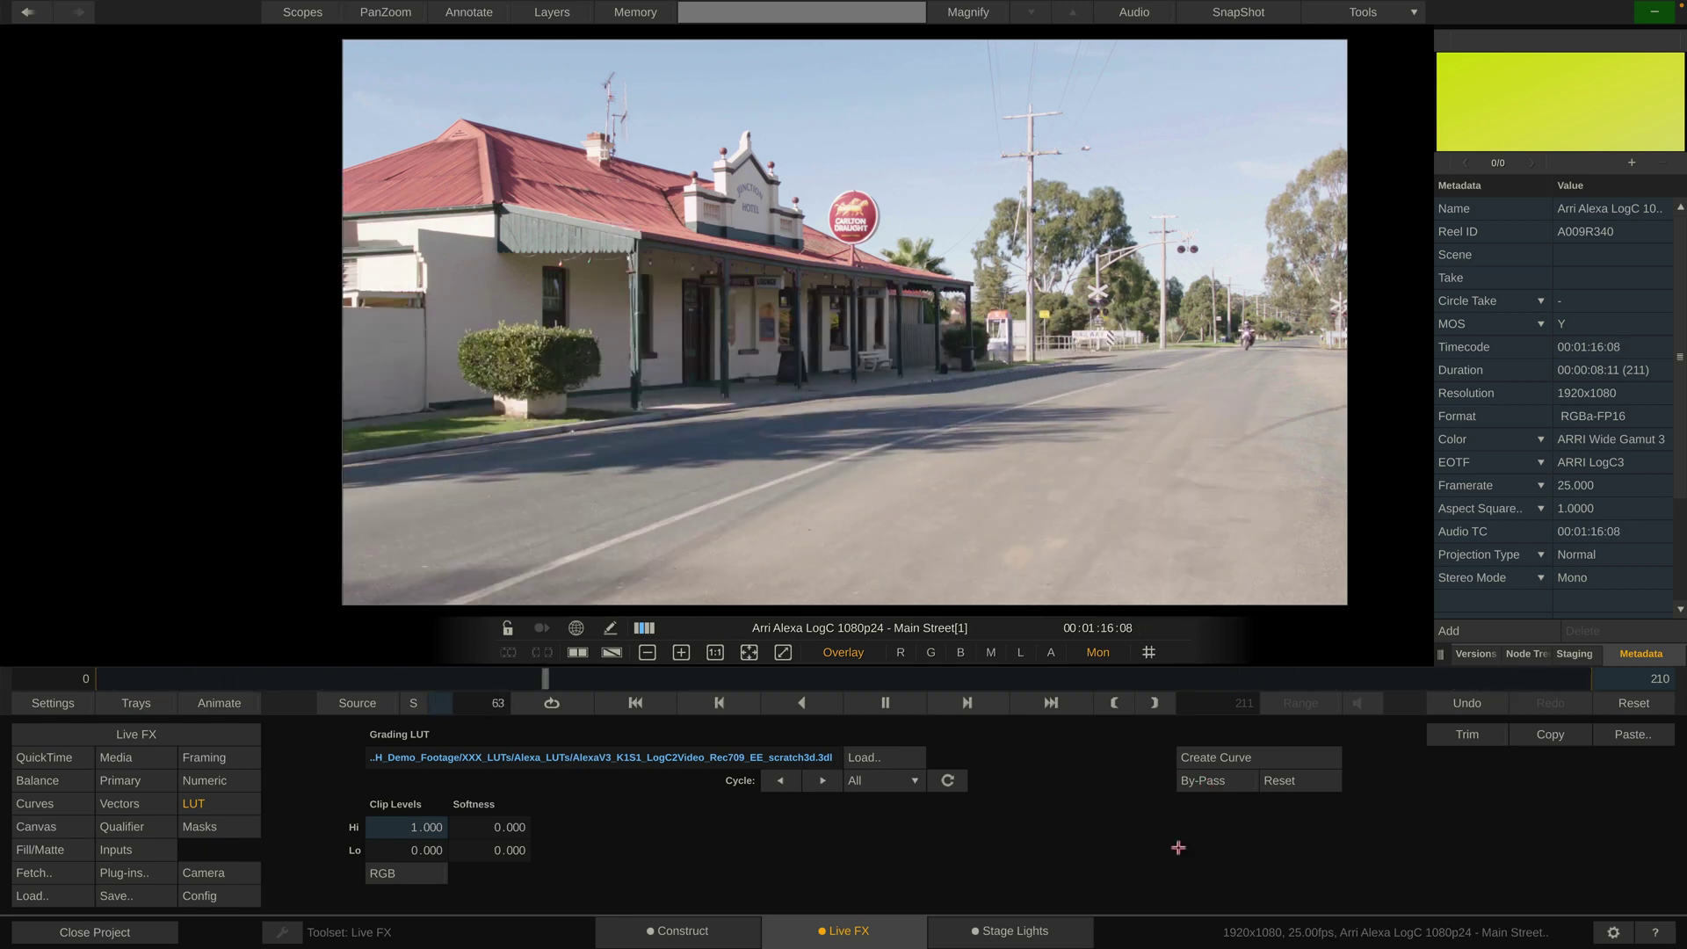
Step: Set the Interface monitor's colorspace to Rec709
click(44, 706)
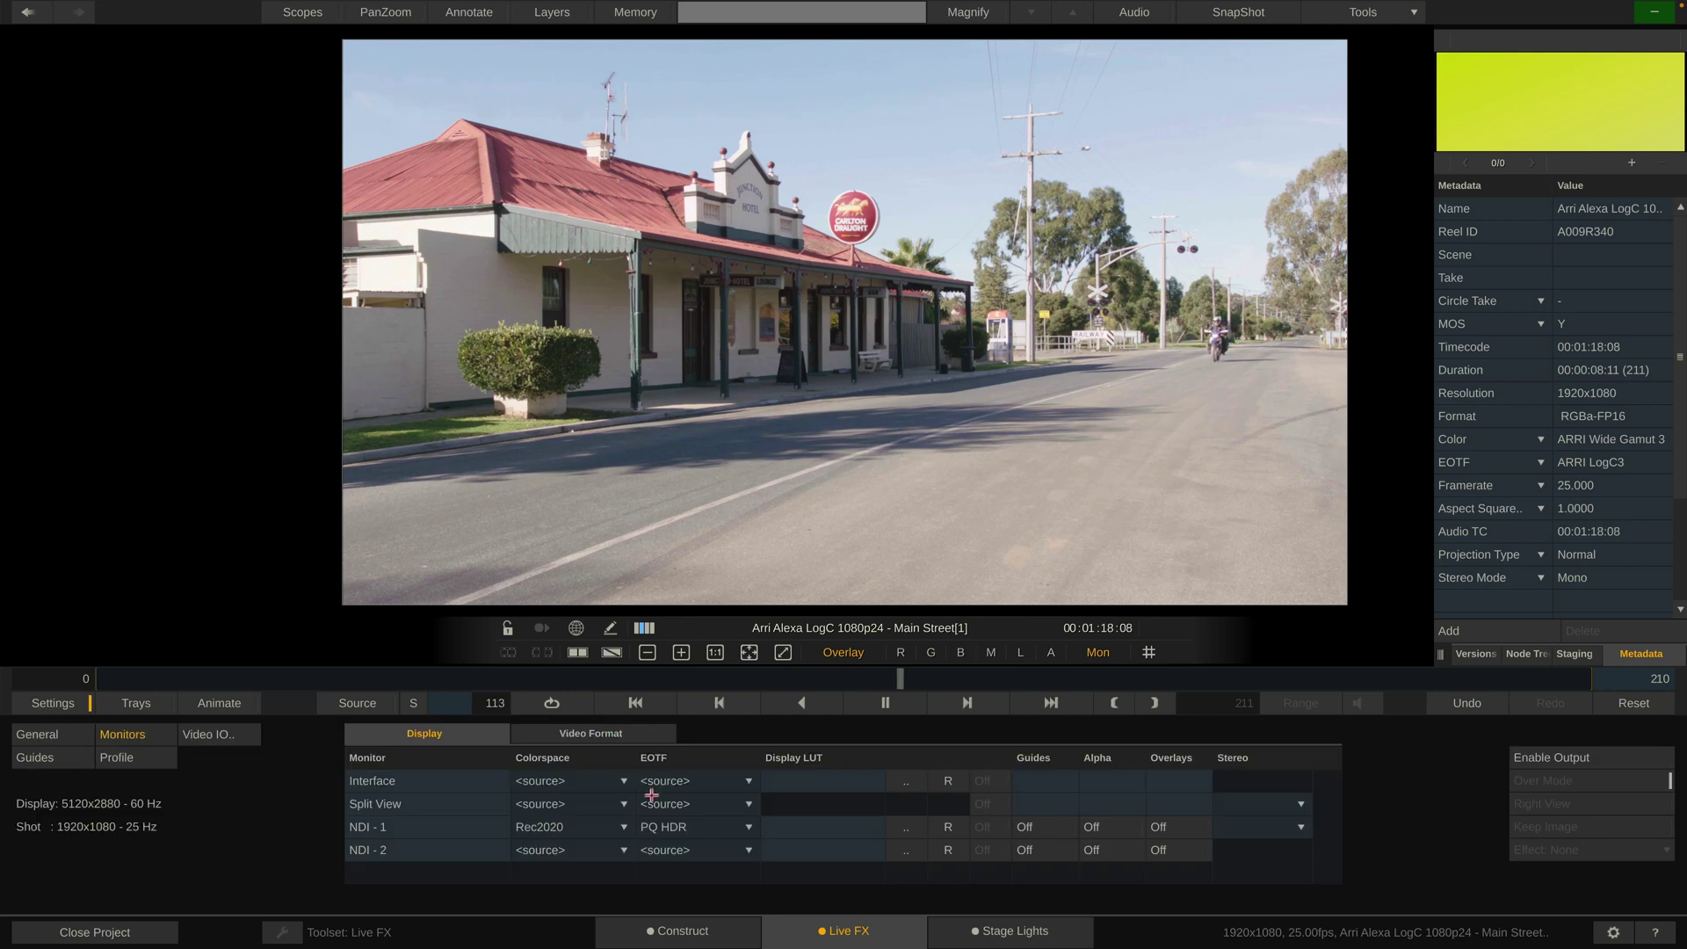
click(583, 782)
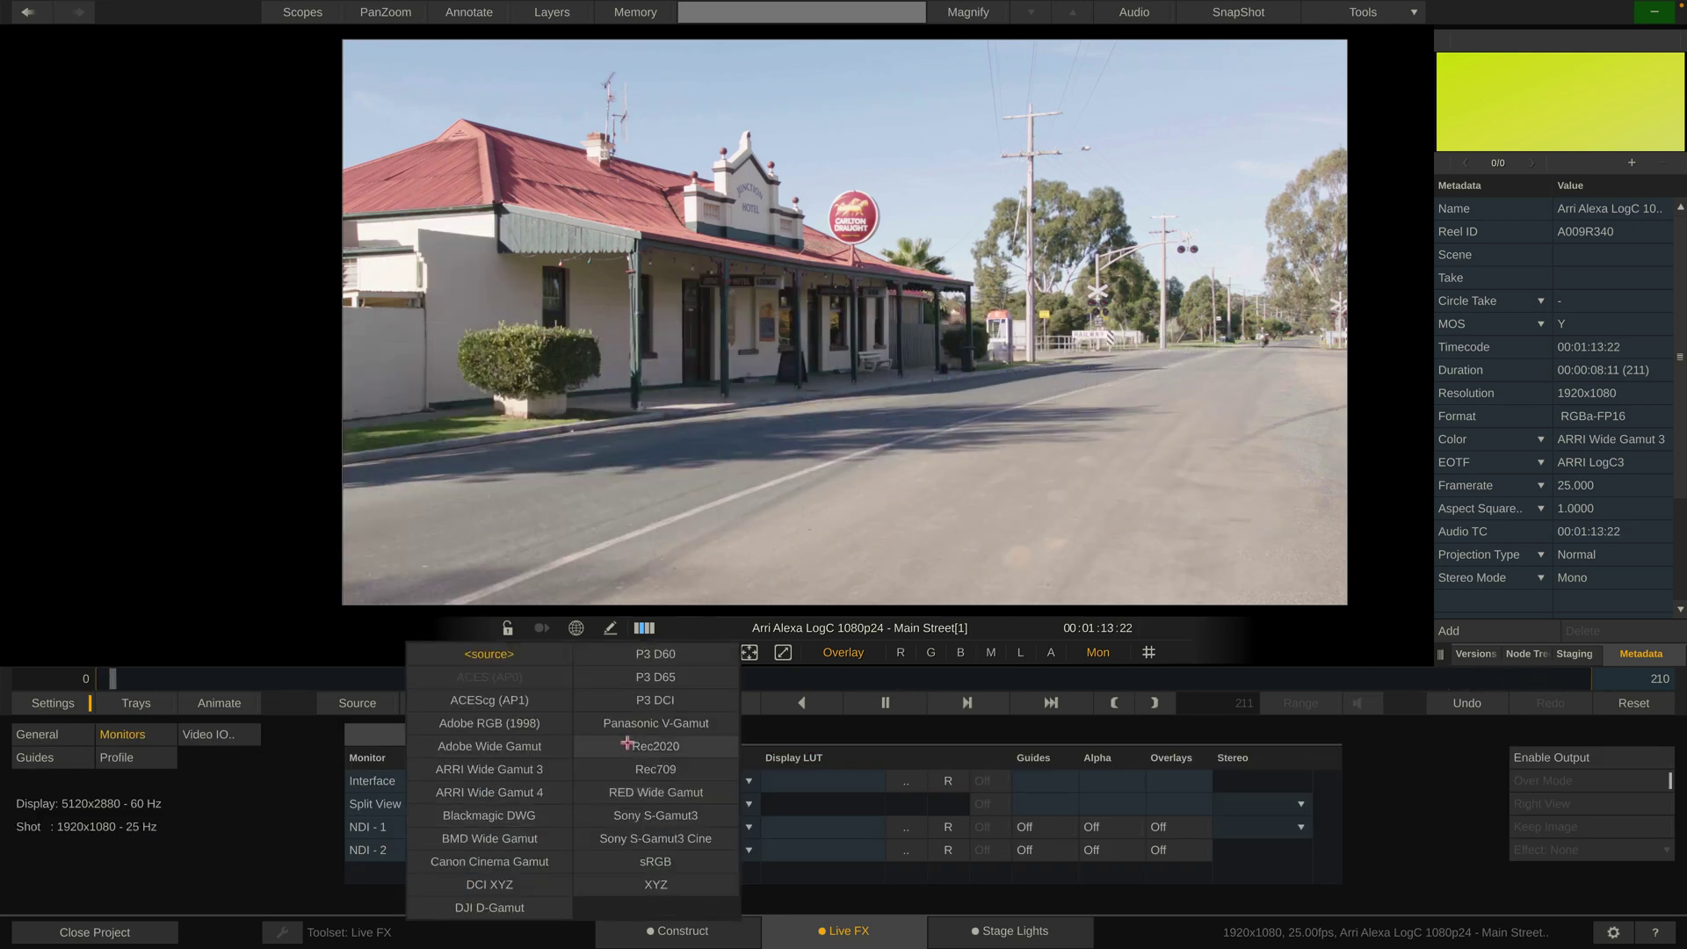
click(653, 770)
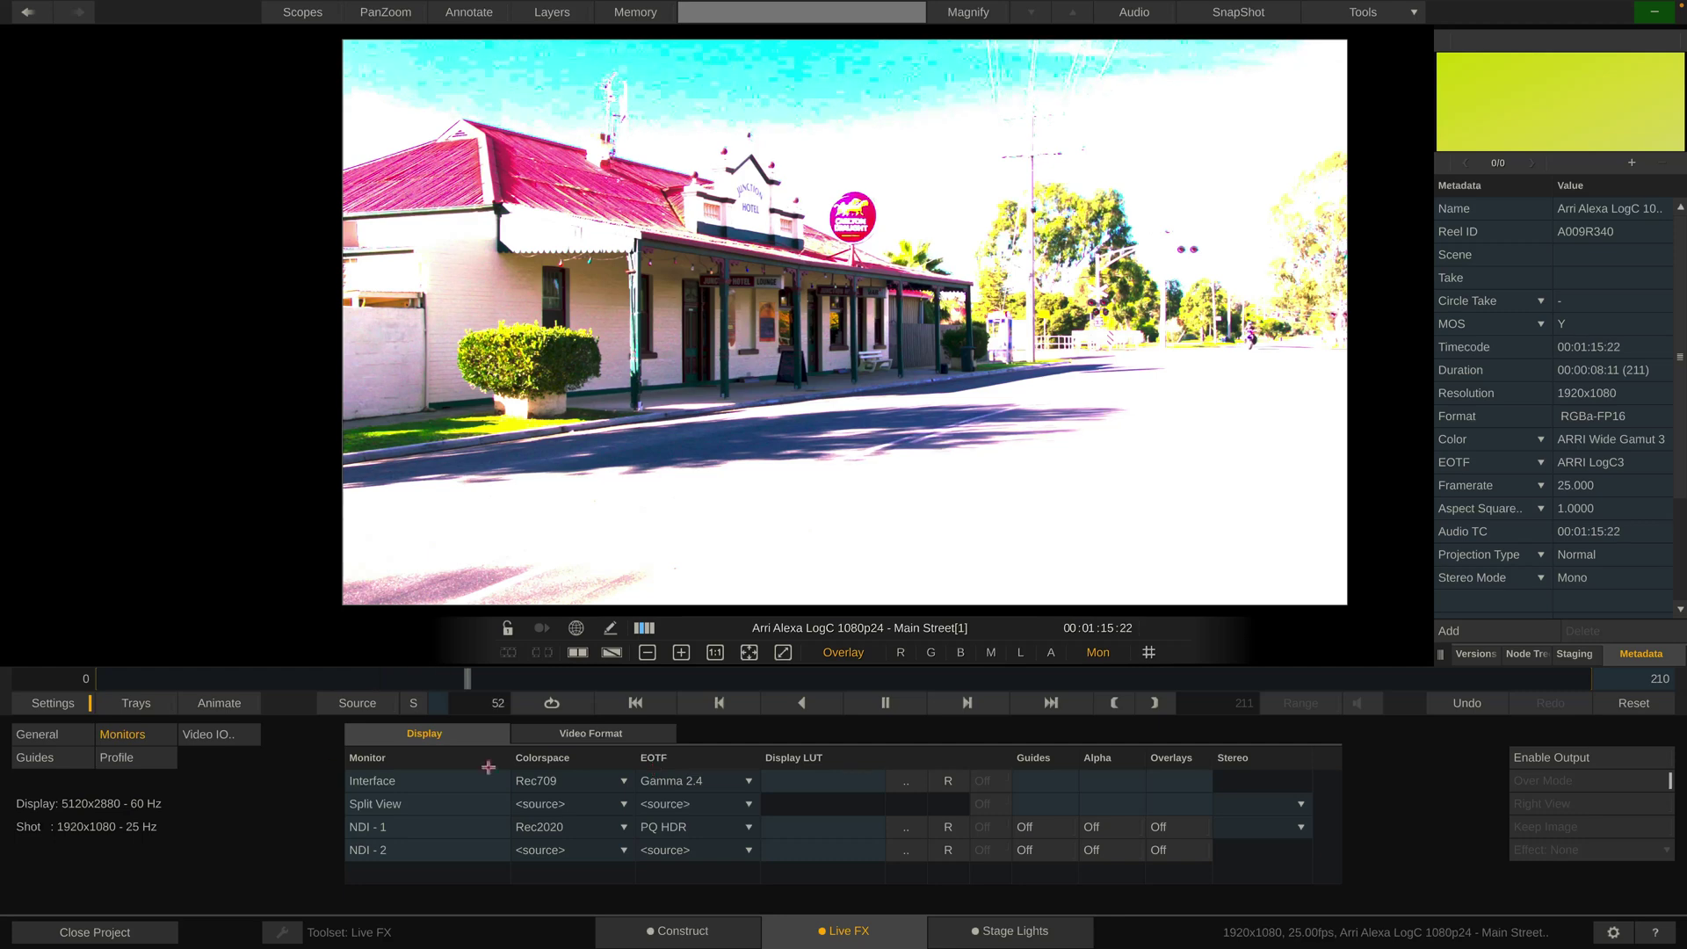
Step: Set the Arri clip's media colorspace to Rec709 to suit its grading LUT, and compare it with the Interface monitor settings
click(38, 695)
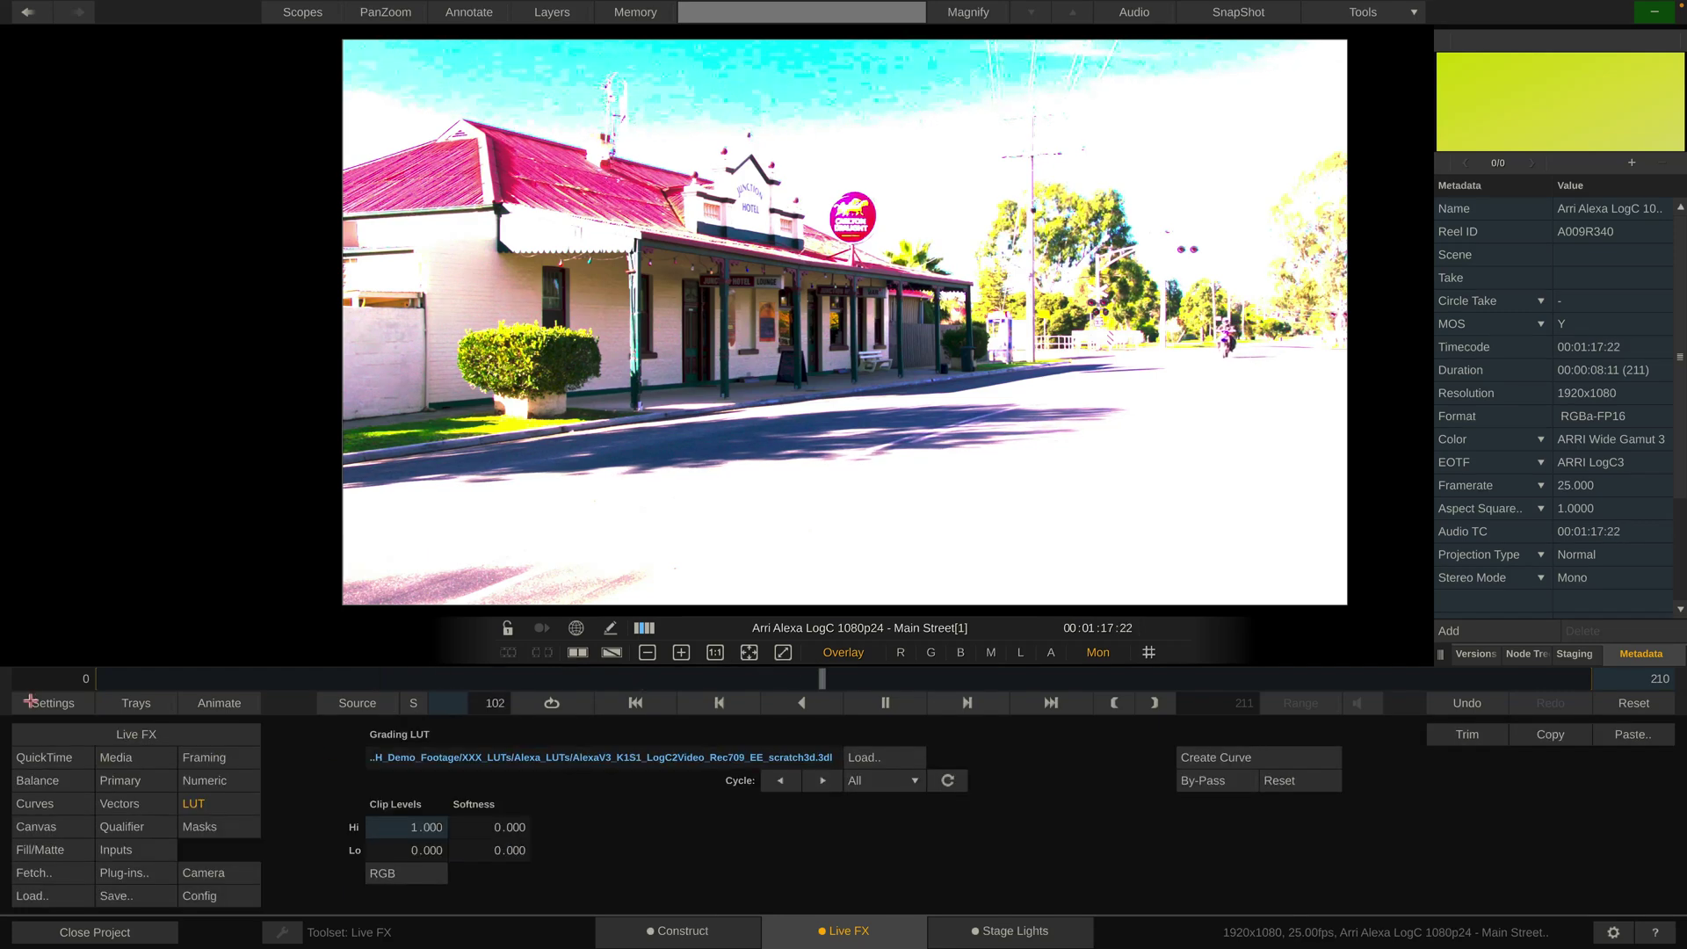
click(117, 758)
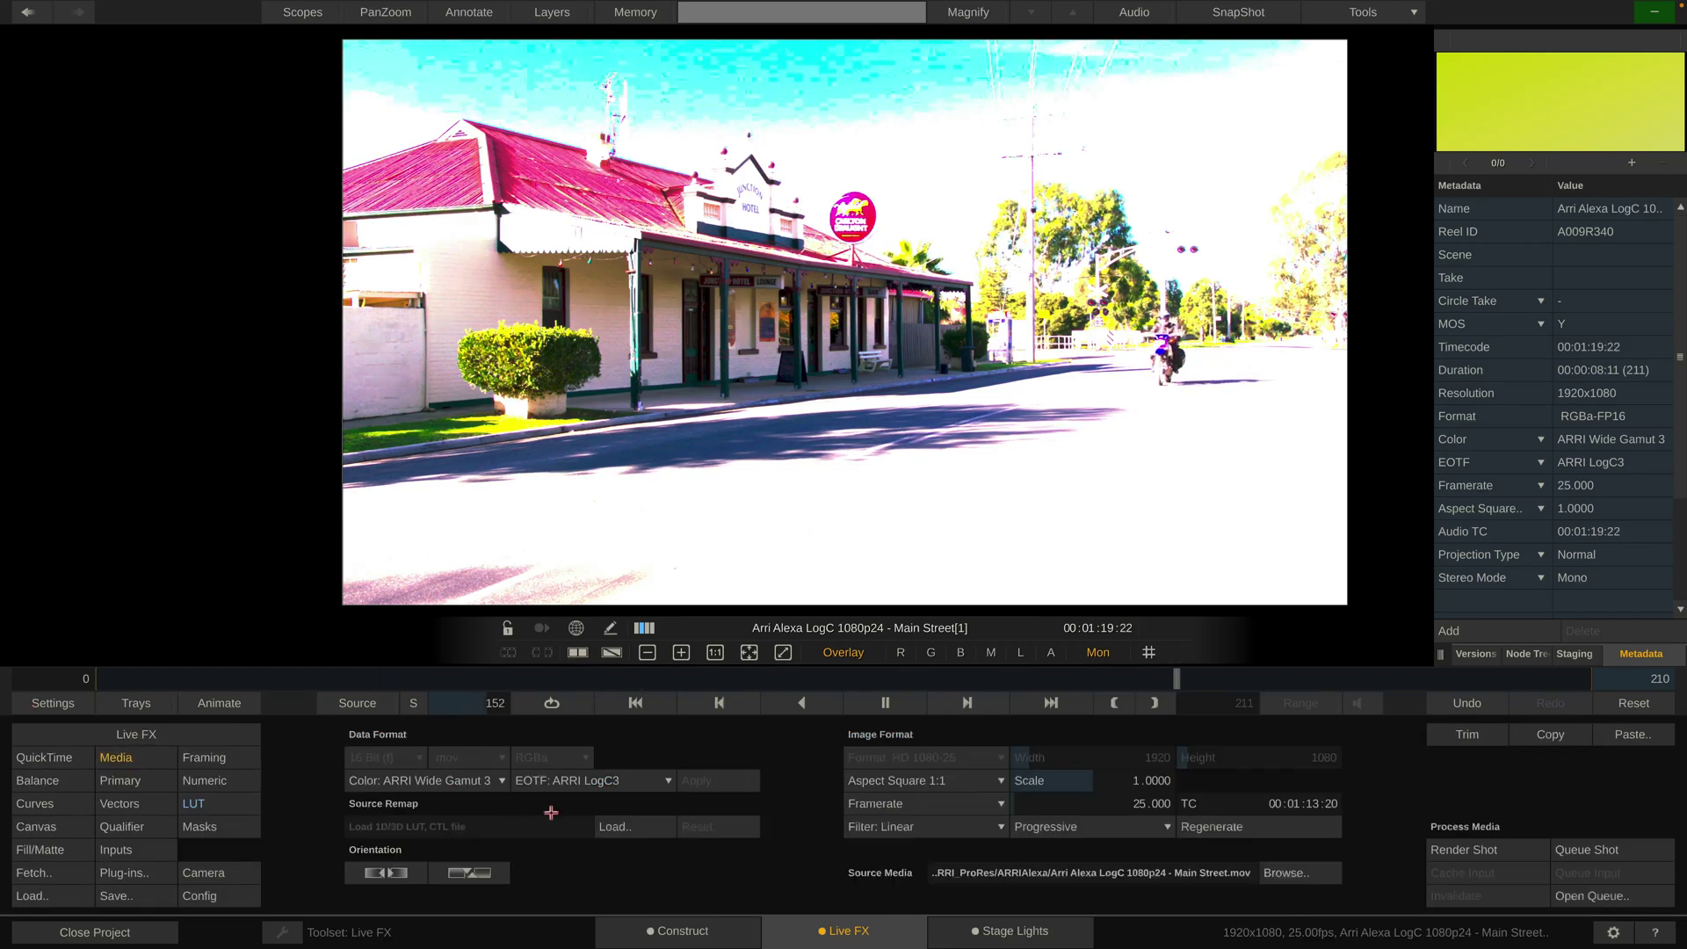
click(220, 803)
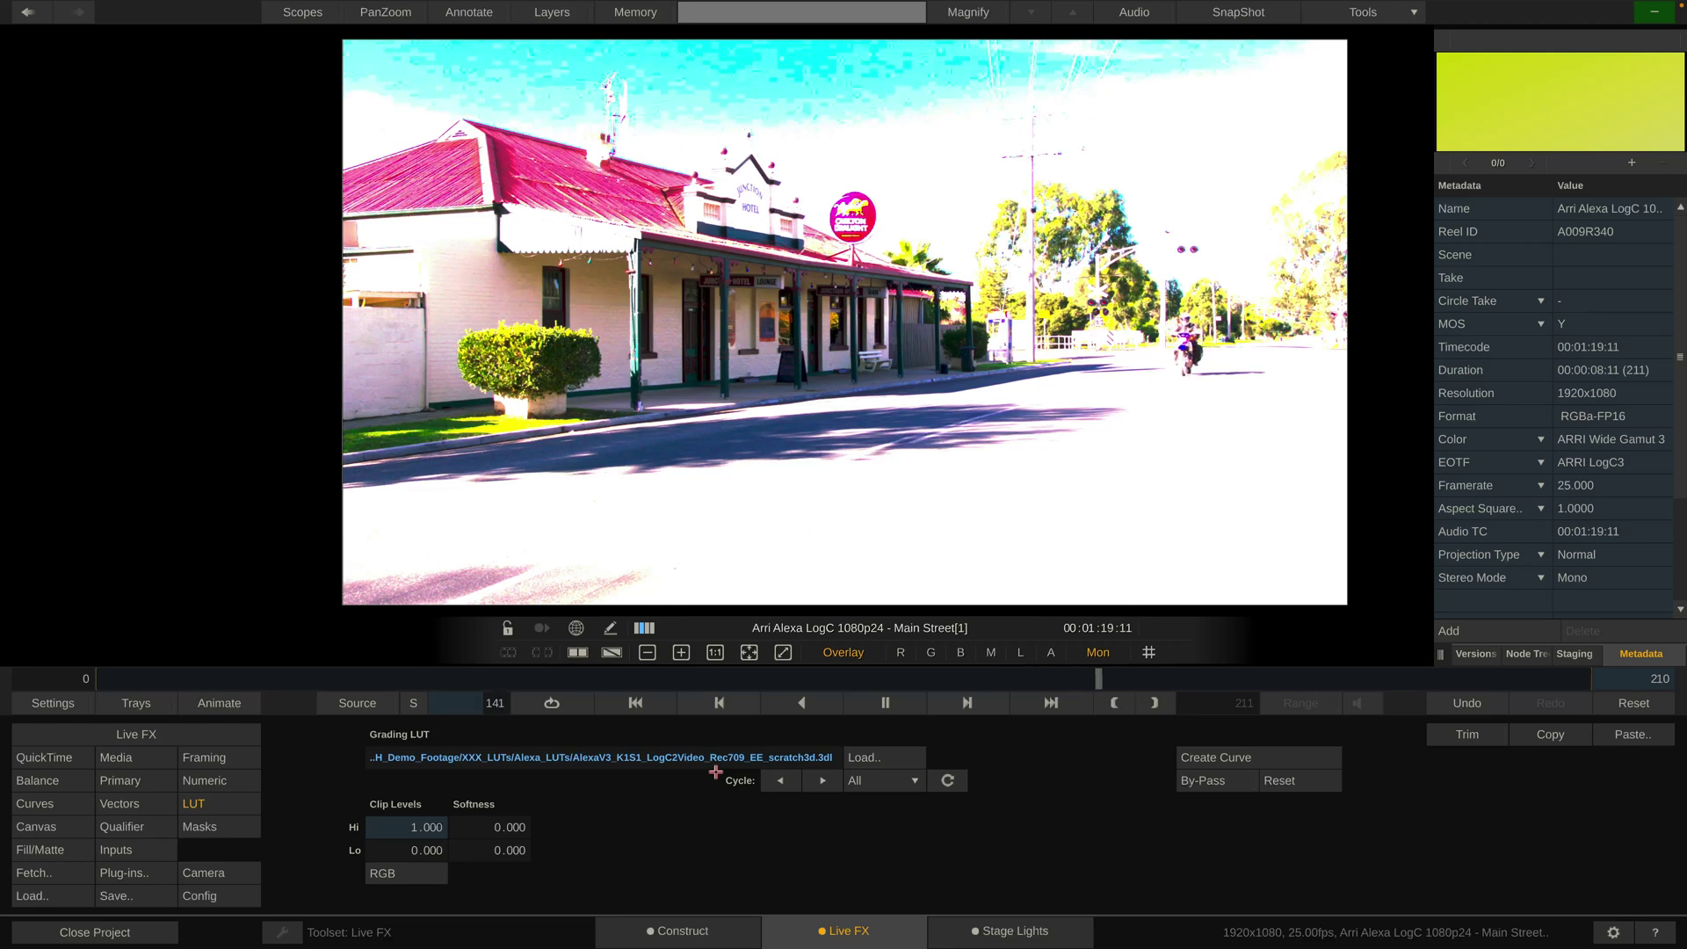
click(147, 757)
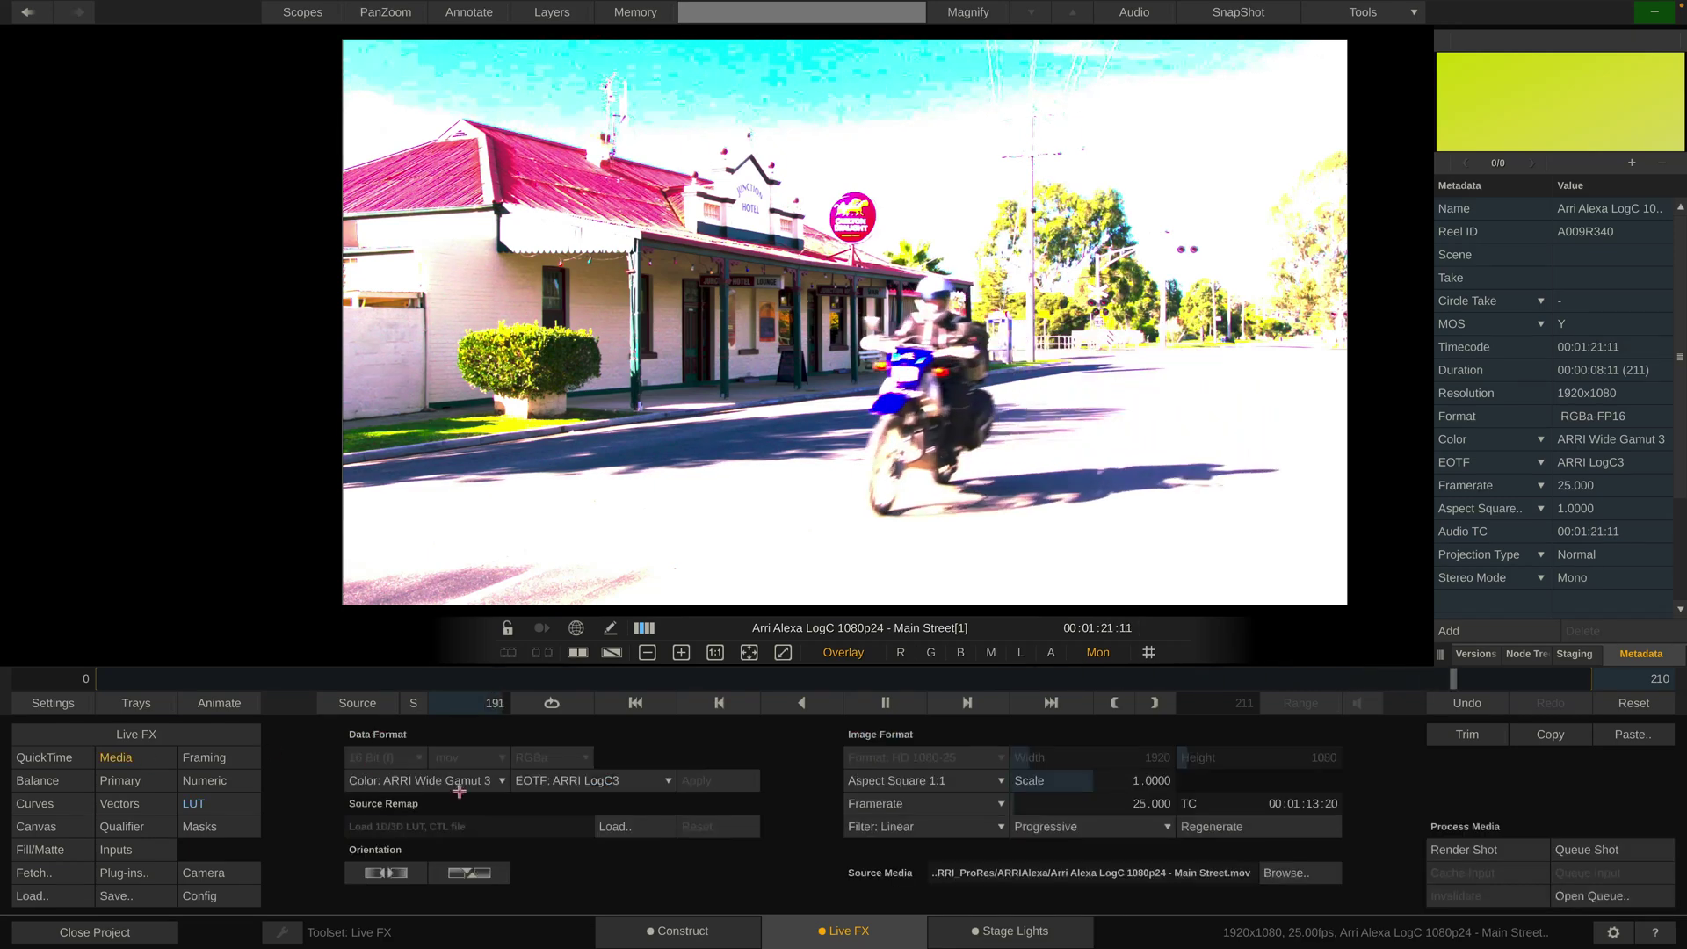
click(457, 780)
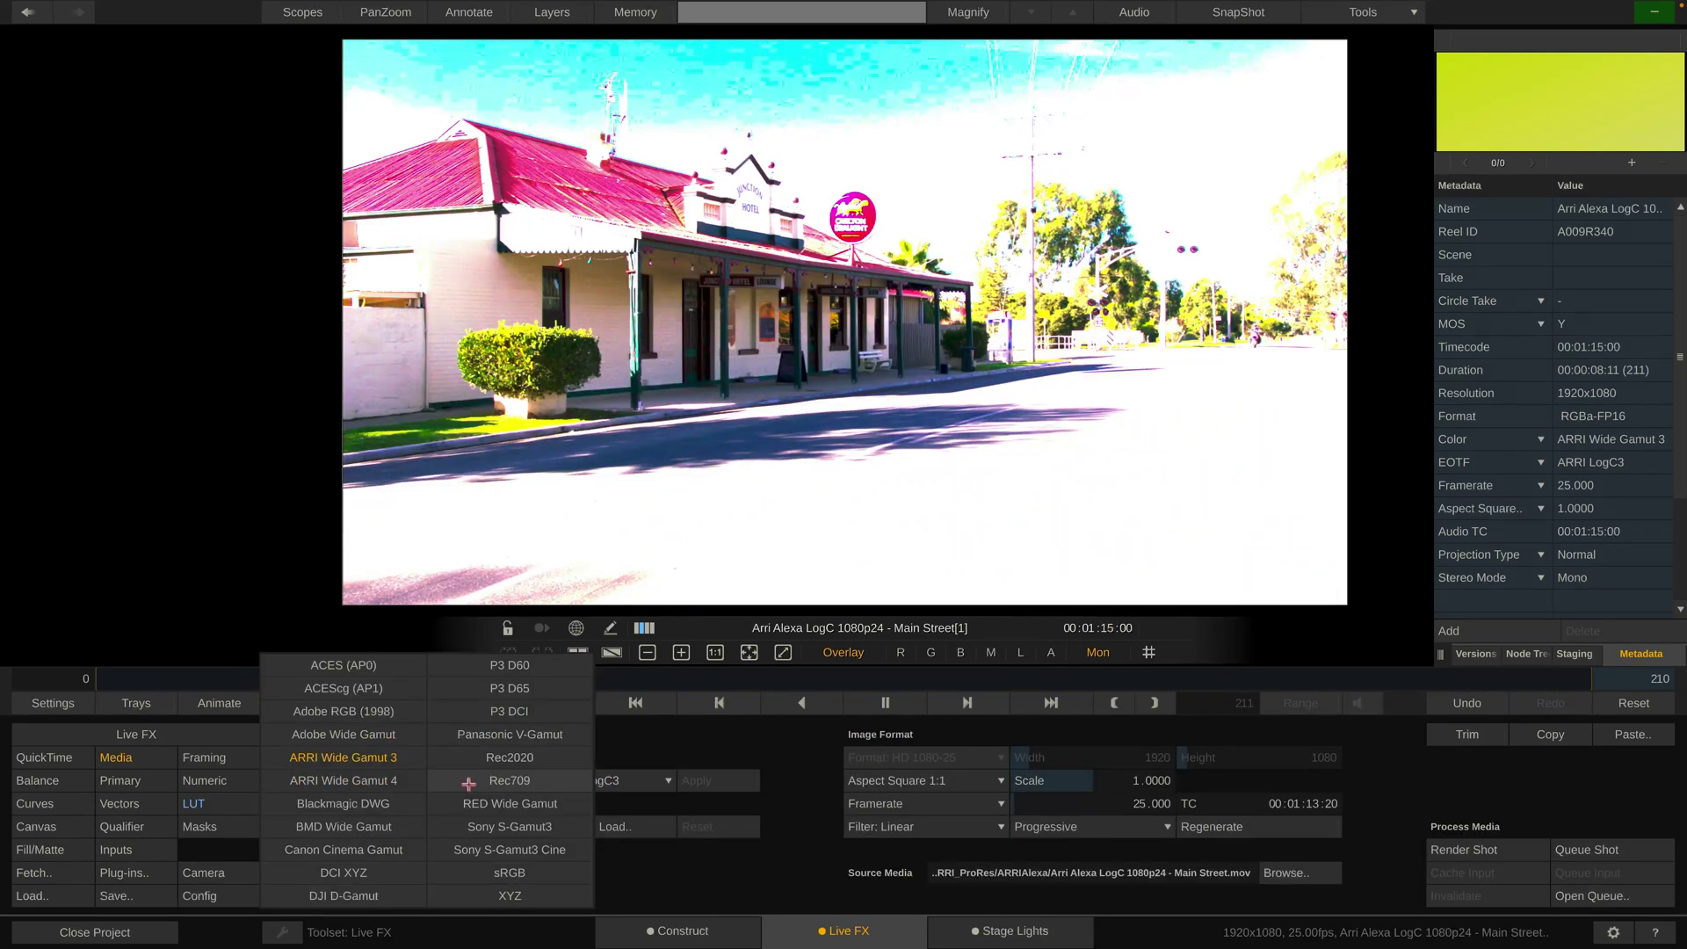
click(497, 781)
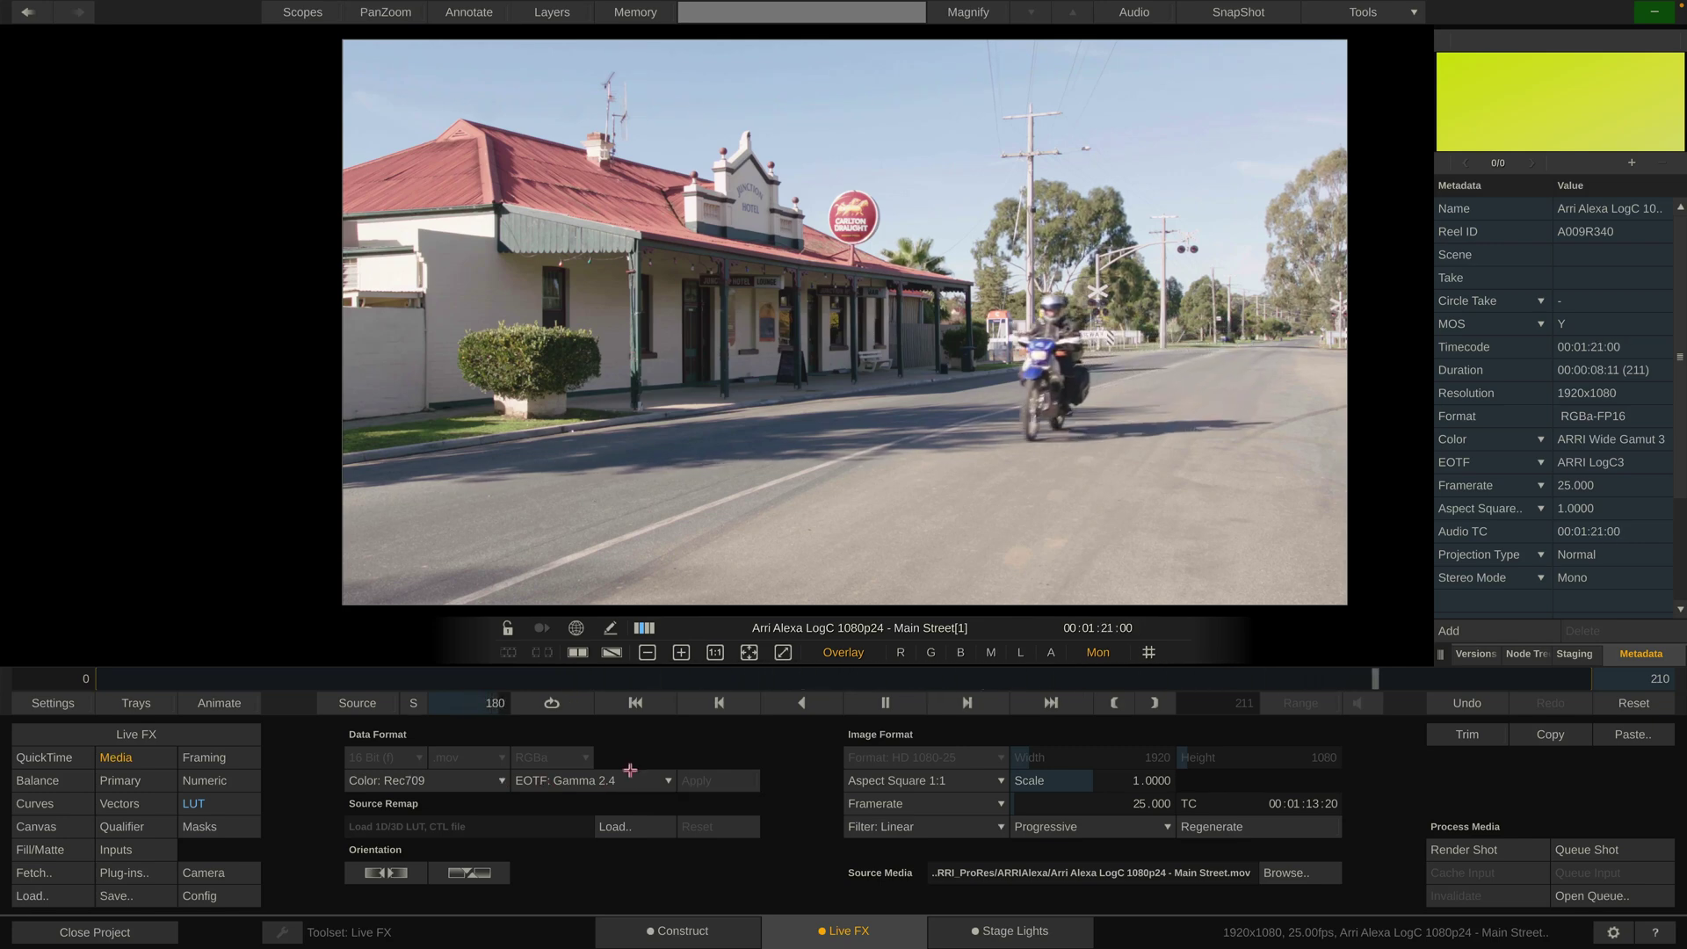
click(53, 703)
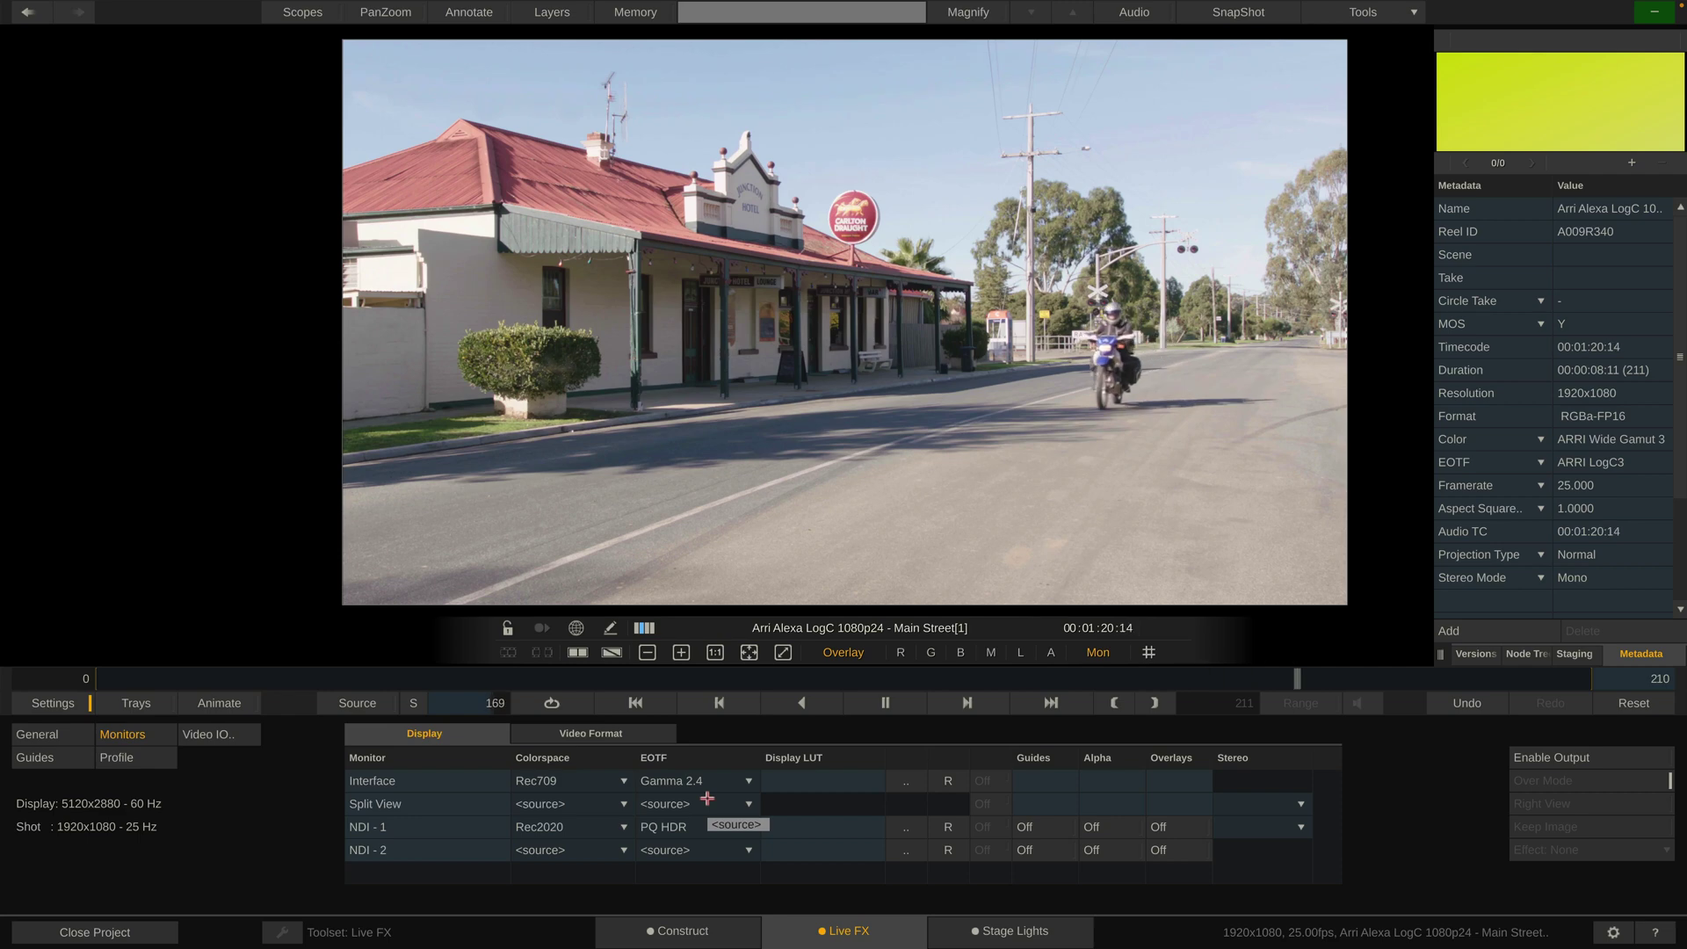
Step: Close the monitor settings, show the layer stack, and remove the grading LUT from the Arri clip
click(50, 704)
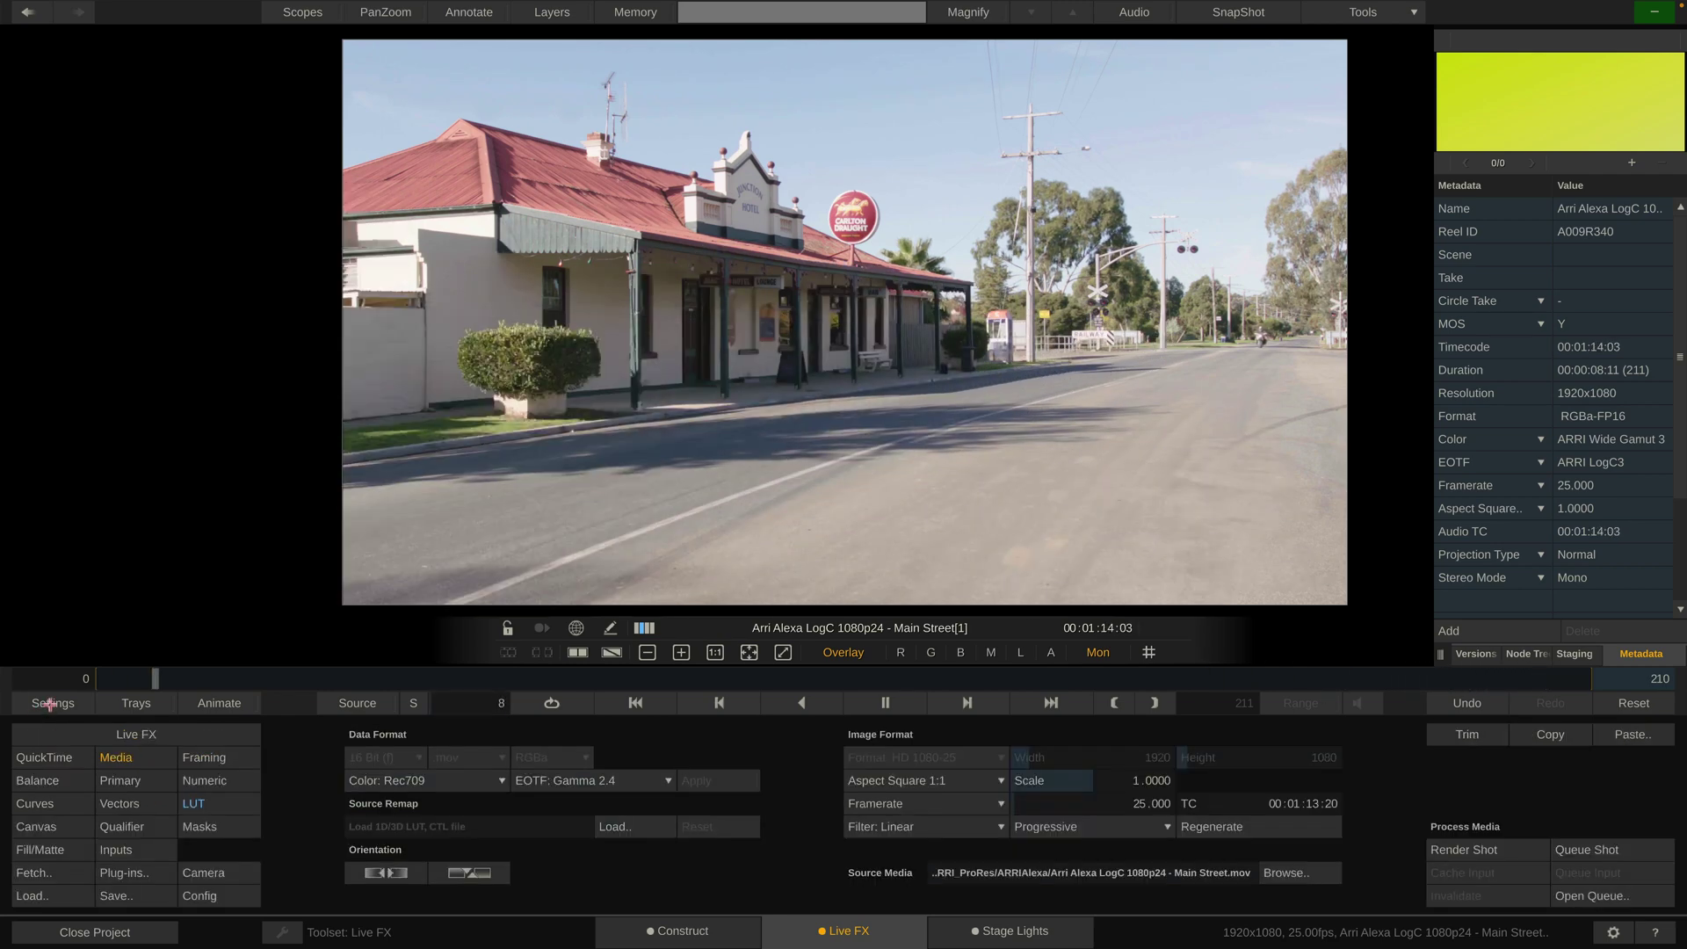
mouse_move(44, 452)
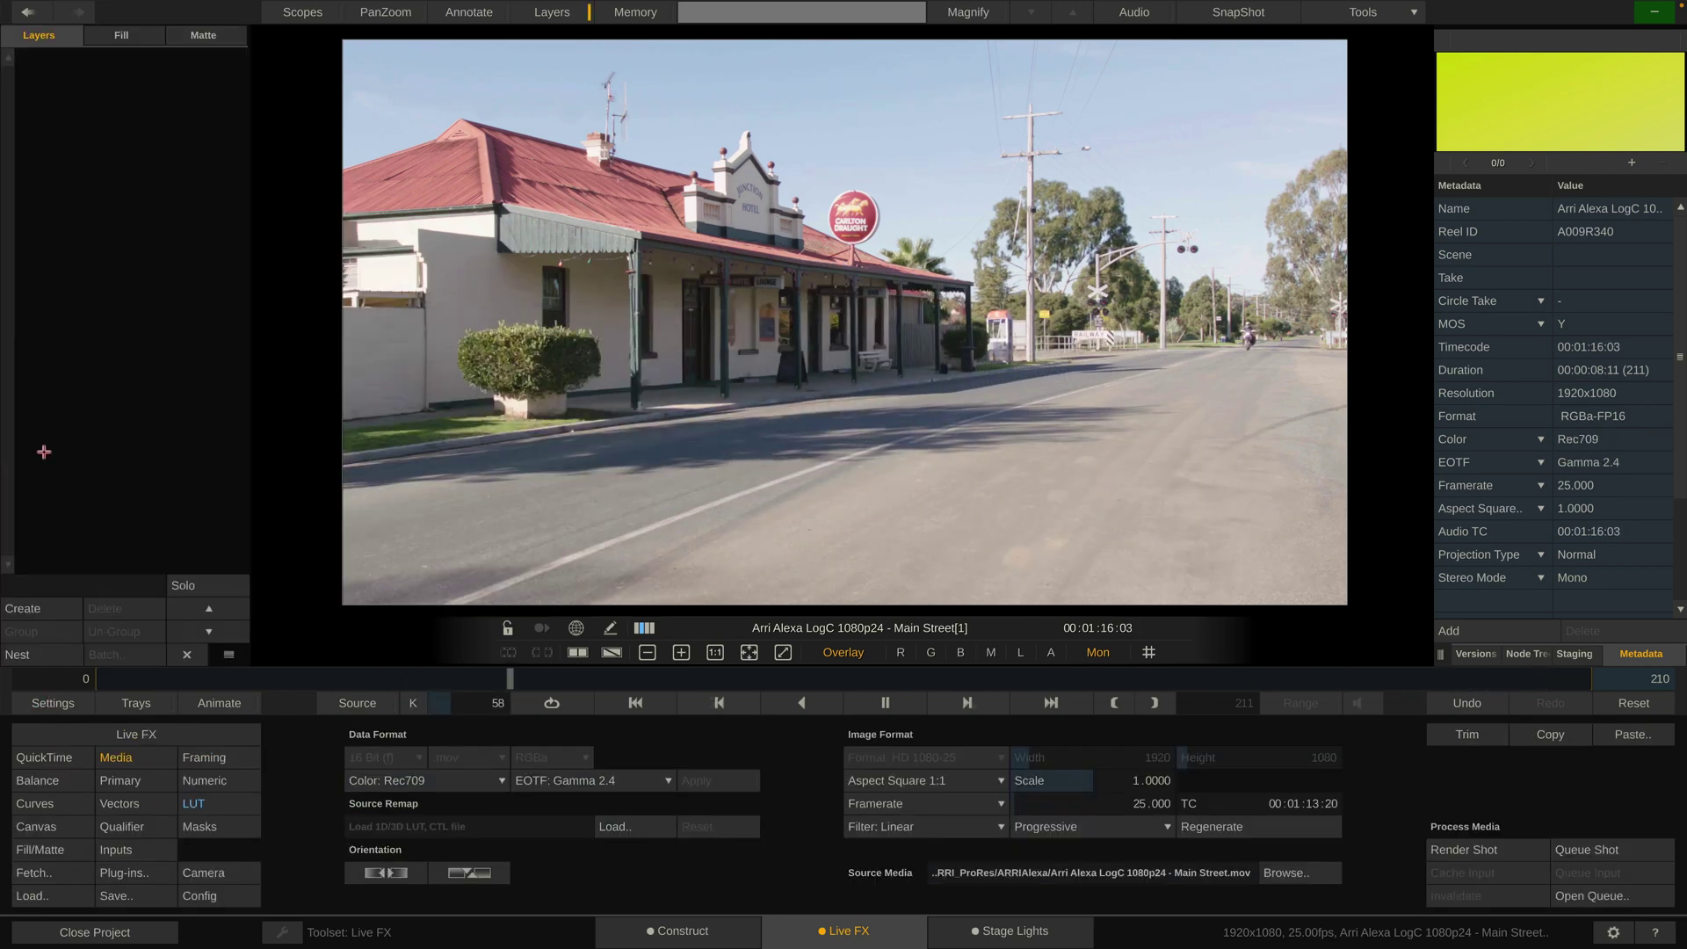
click(193, 805)
click(1273, 781)
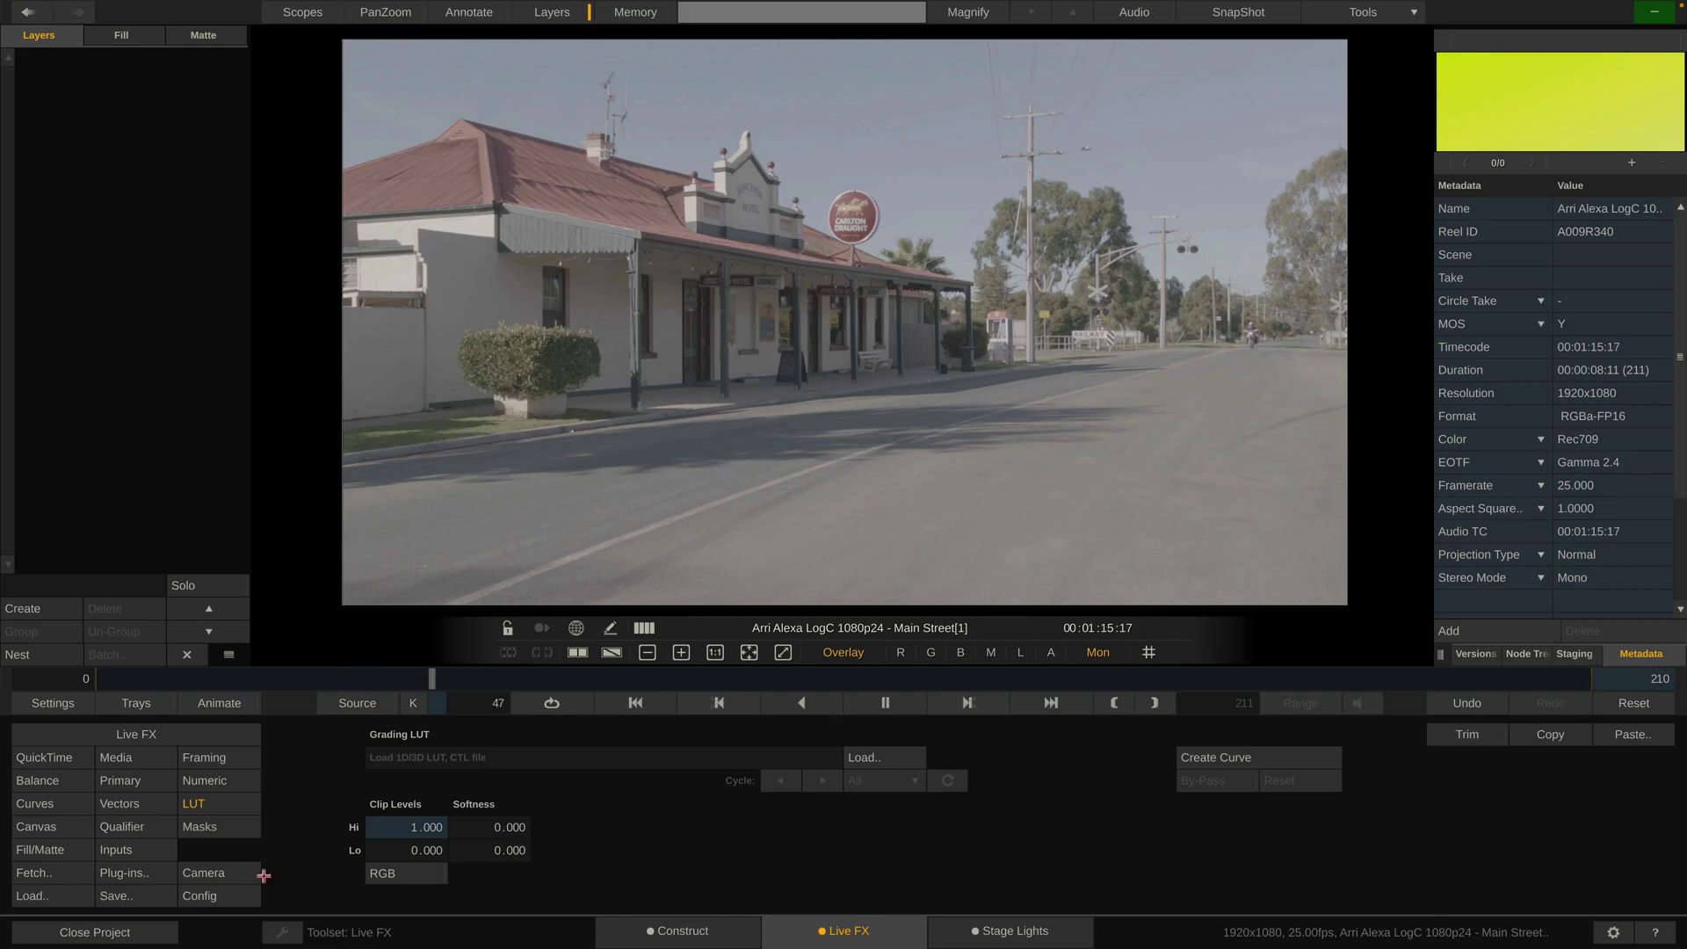
Step: Apply the Colorspace Converter effect on a layer of the Arri clip
click(140, 873)
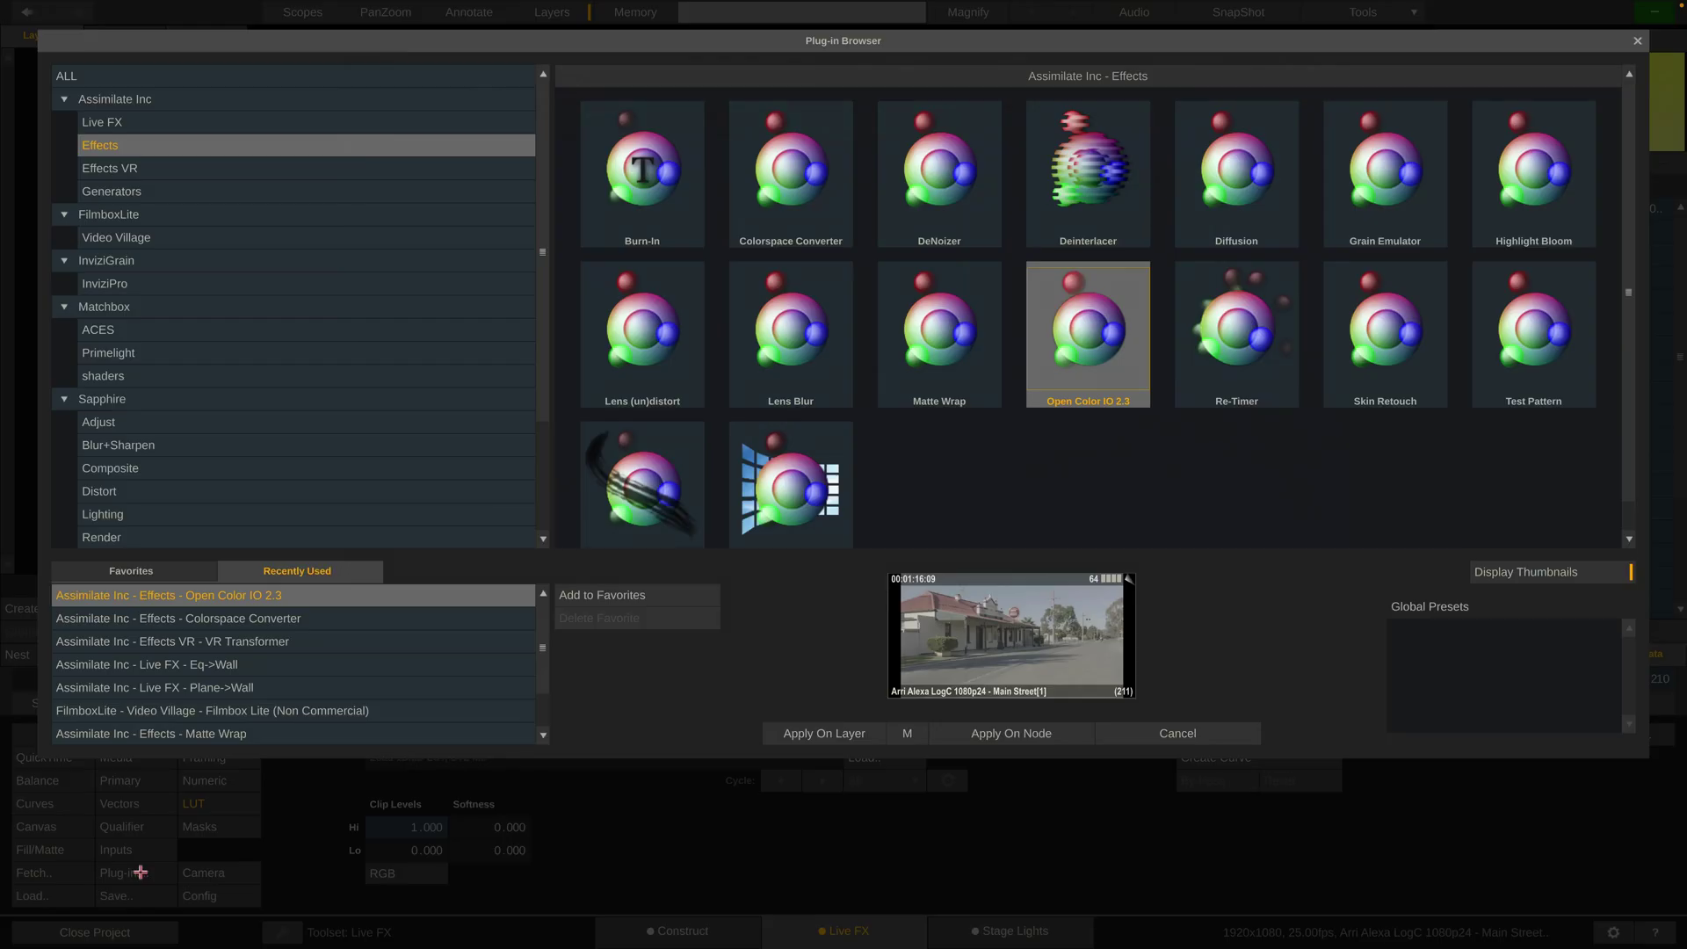
click(808, 187)
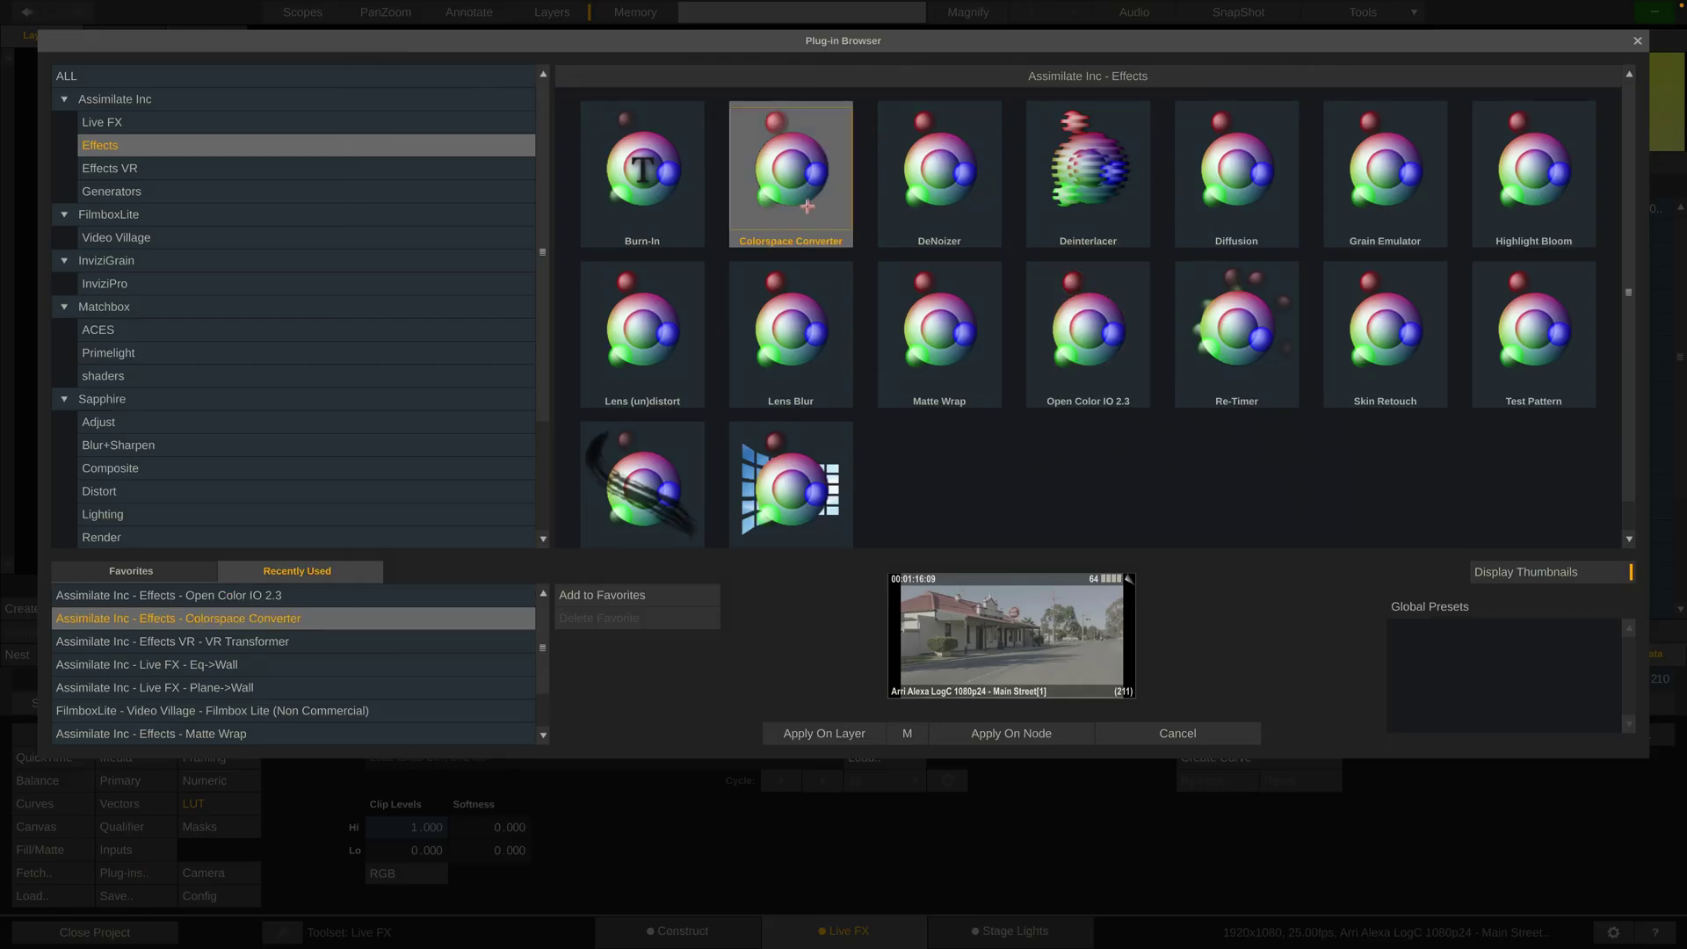
click(799, 733)
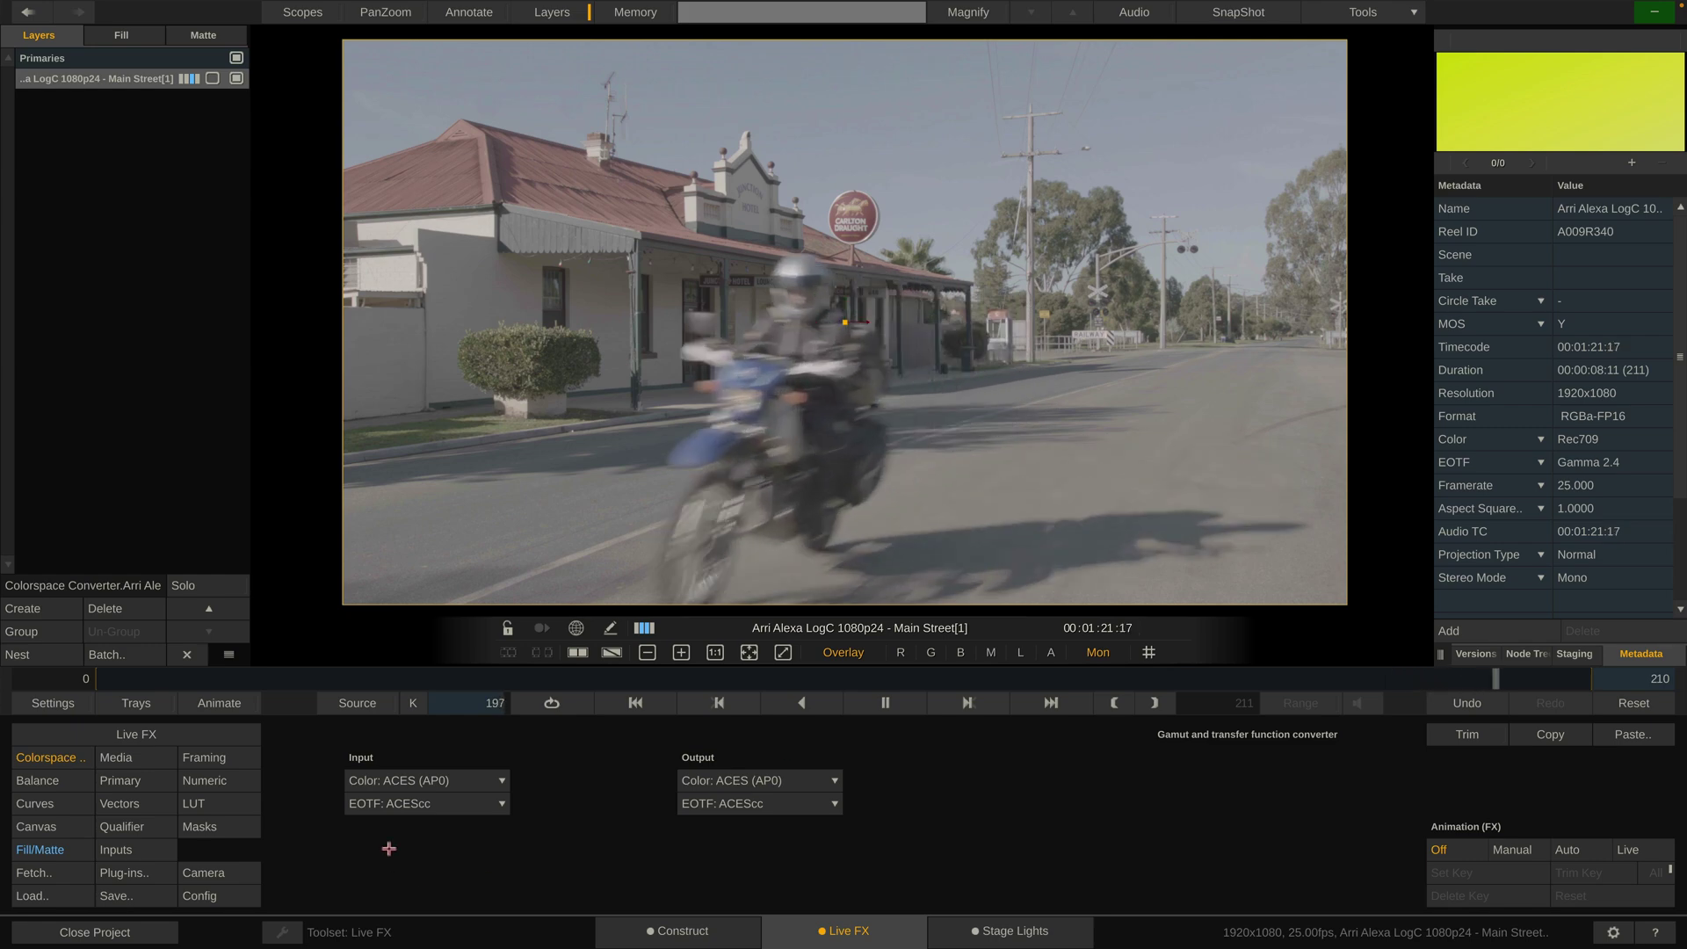
Step: Convert from ARRI Wide Gamut 3 to Rec709 in the Colorspace Converter, and change the layer's fill channel option so the conversion applies
click(470, 781)
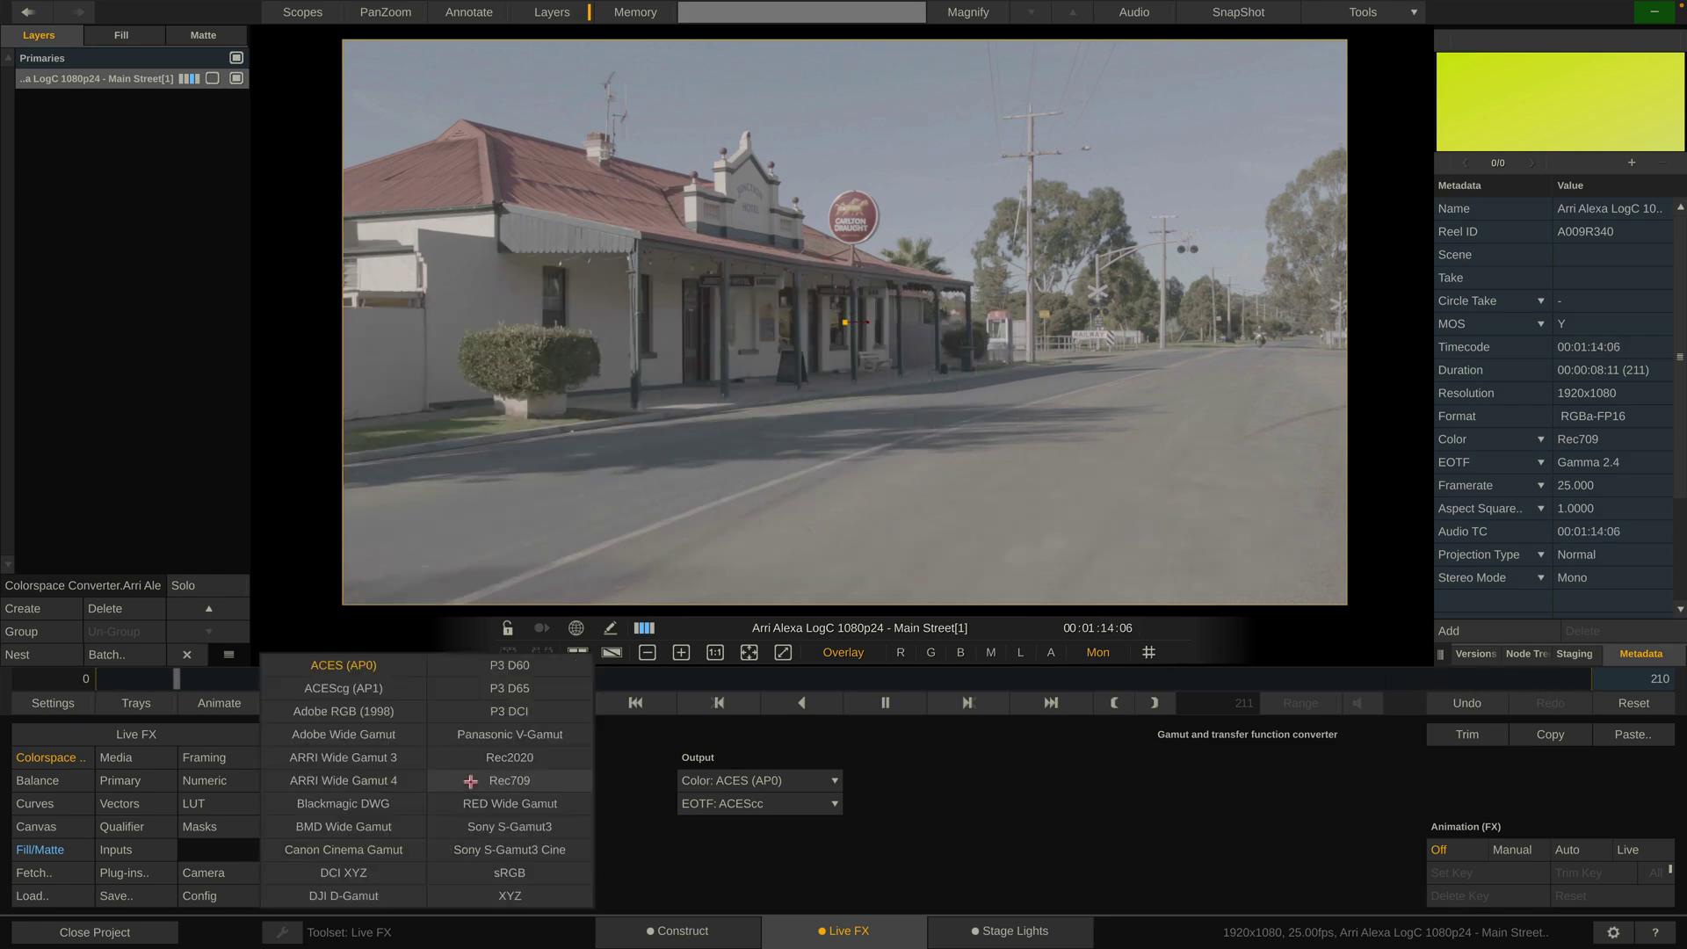
click(388, 761)
click(748, 785)
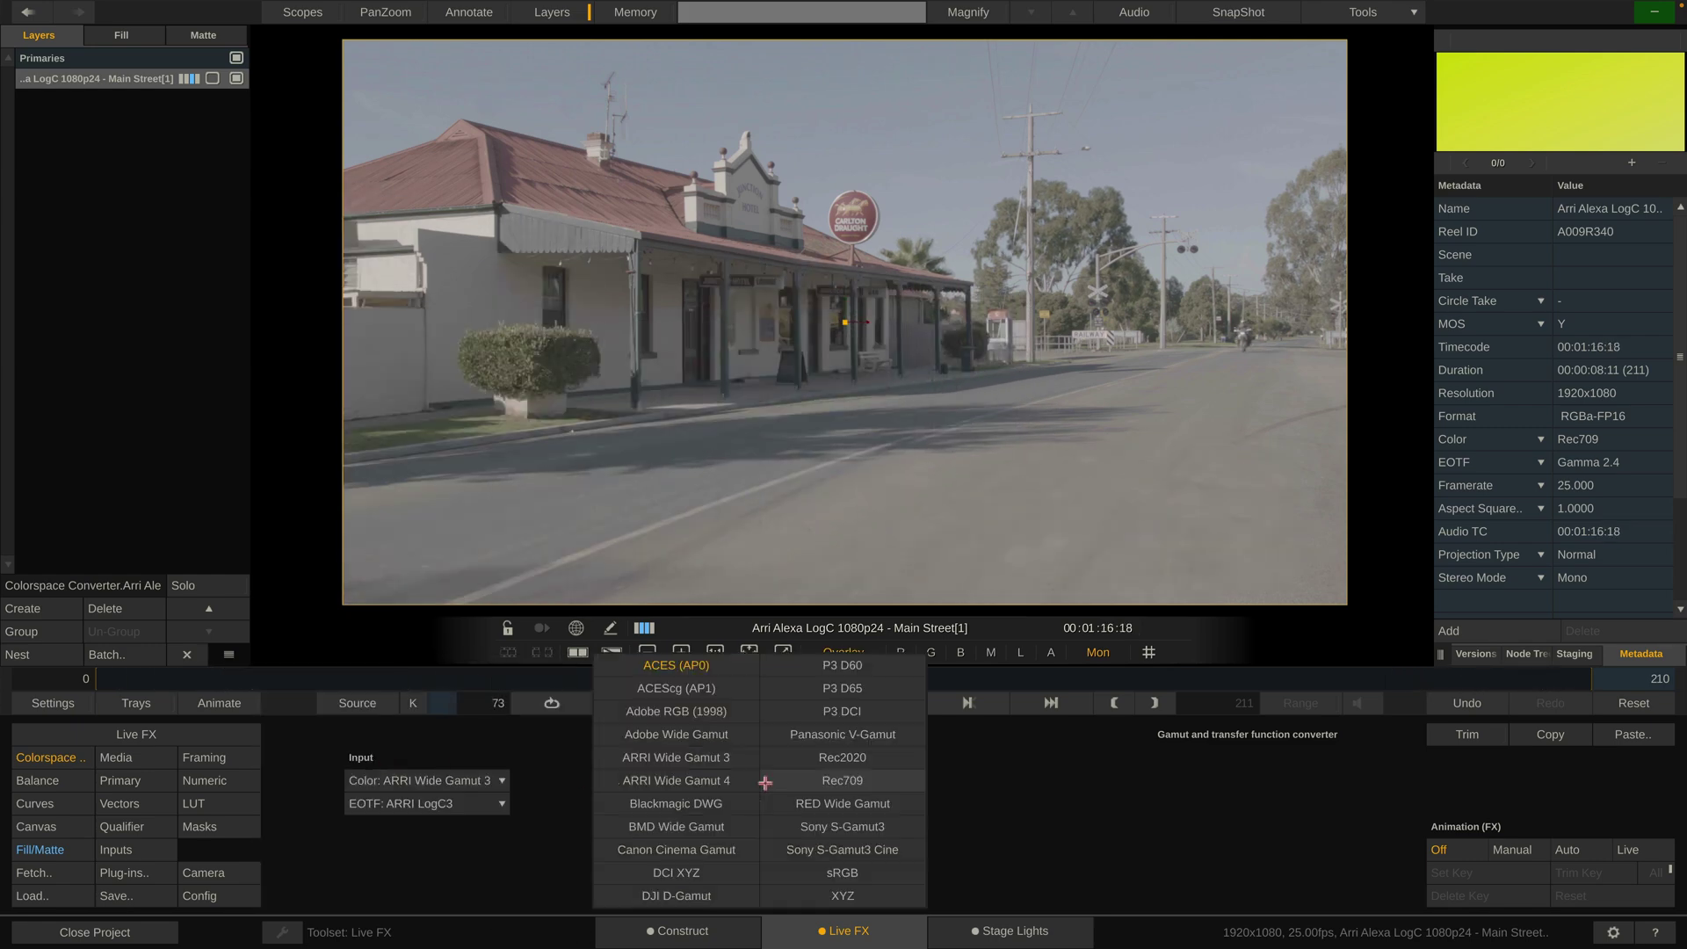
click(876, 777)
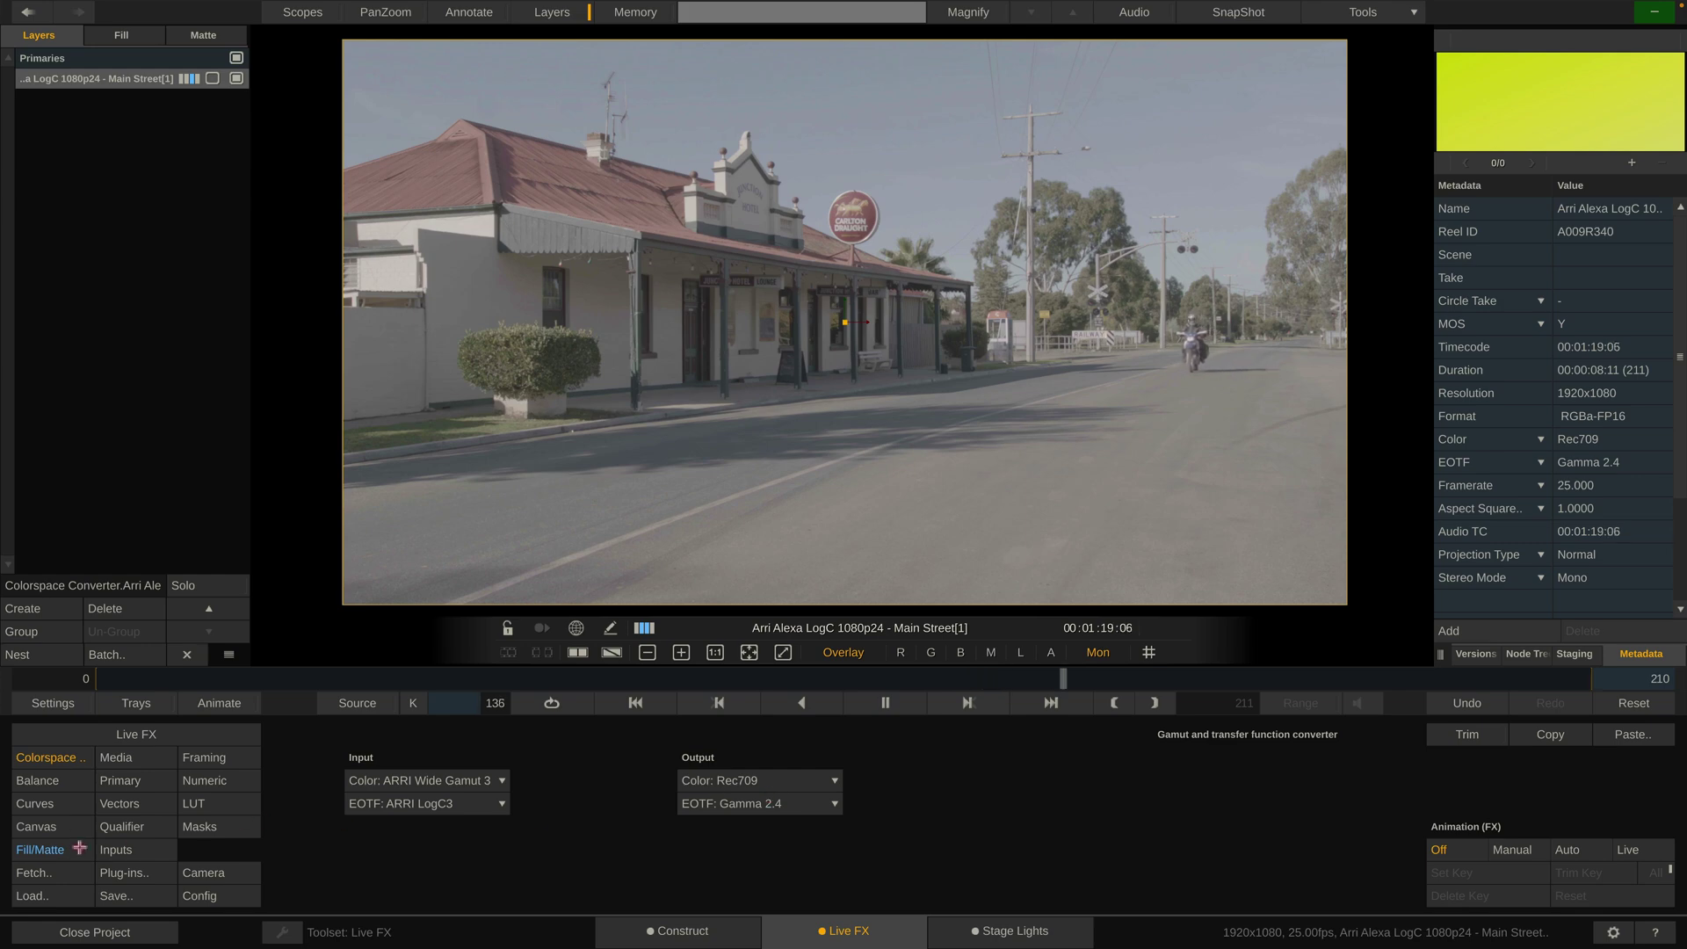
click(40, 850)
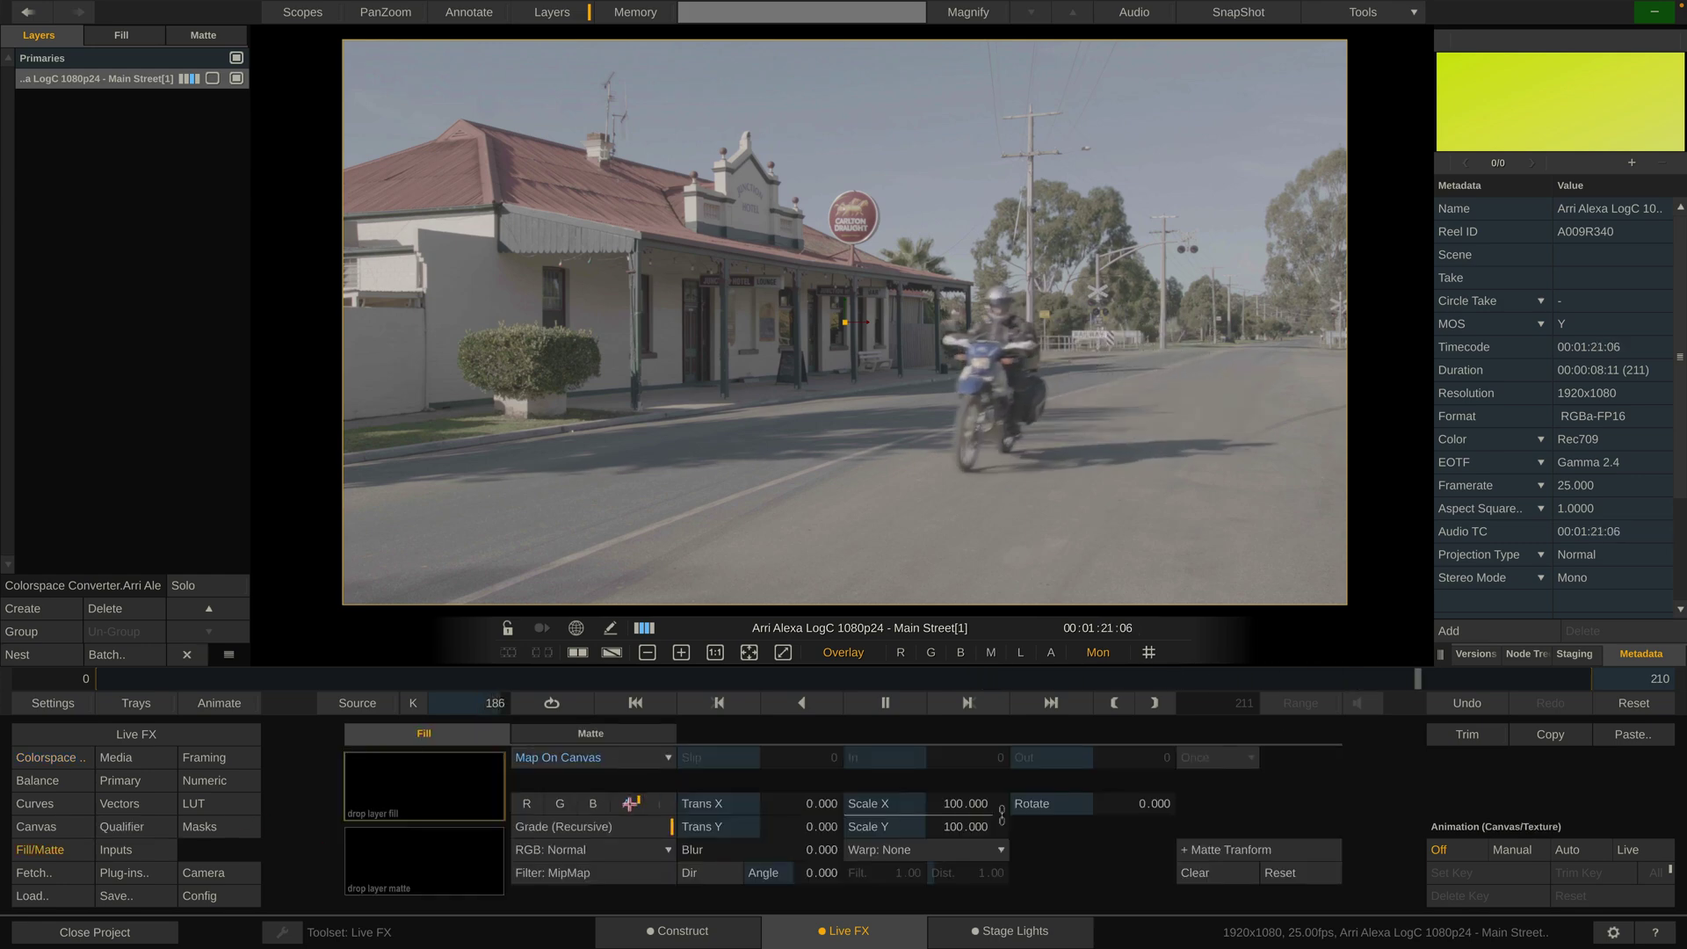
click(630, 804)
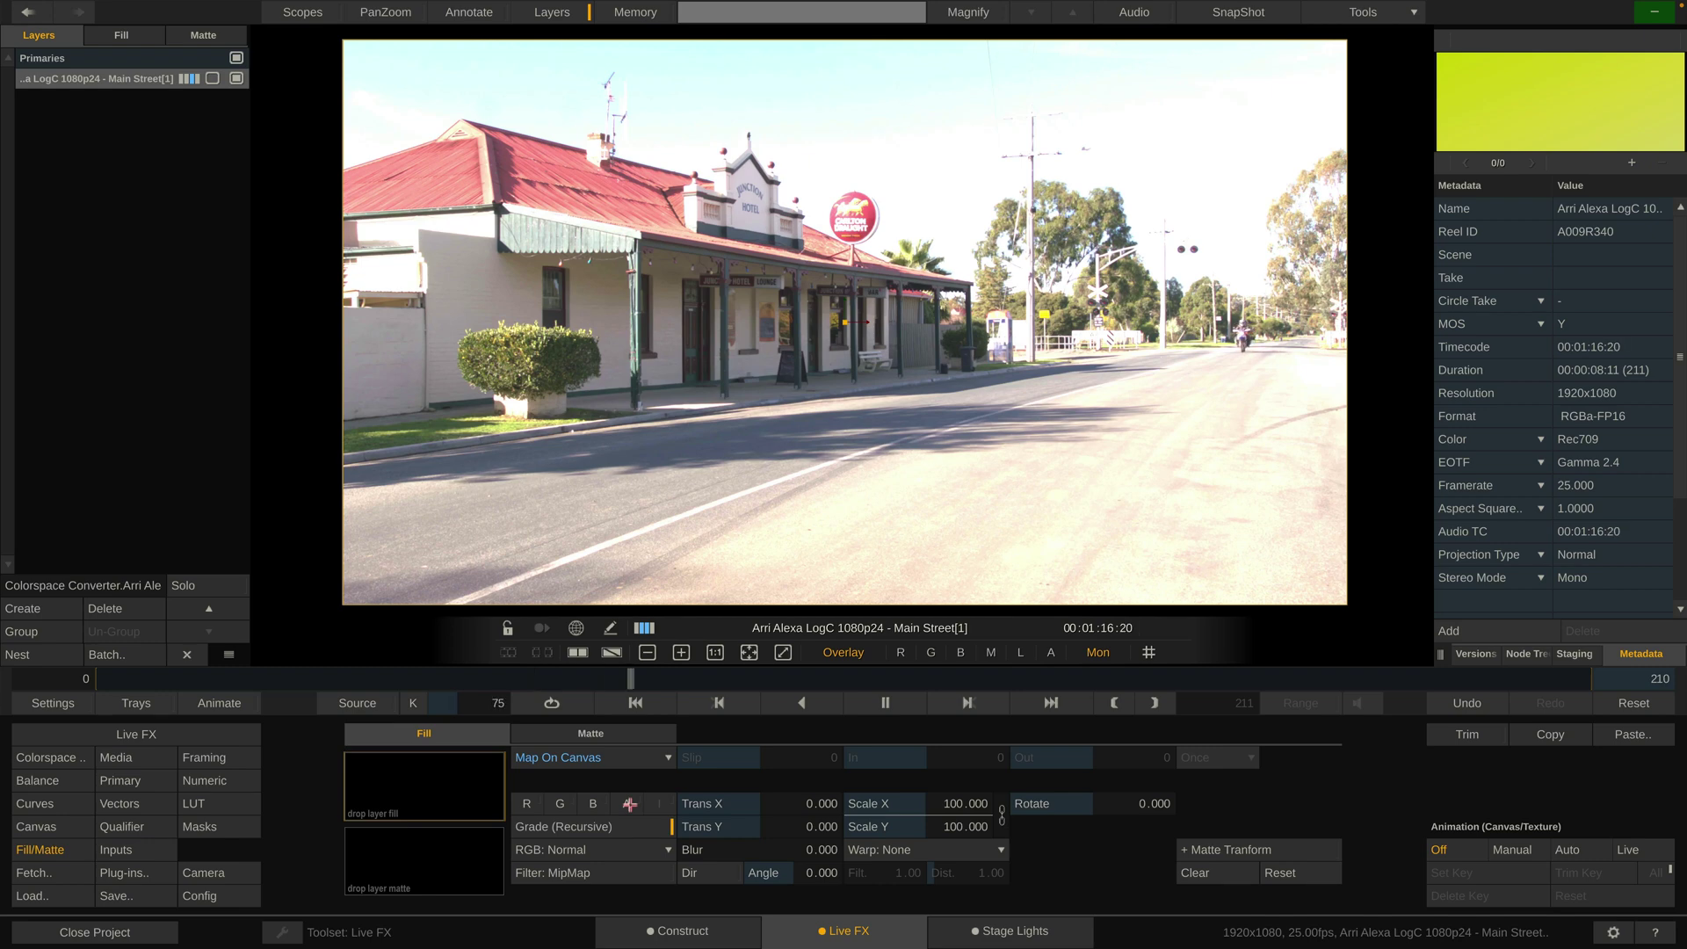
Step: Compare the clip's media color tags with the Colorspace Converter's input and output, and delete the converter layer
click(116, 757)
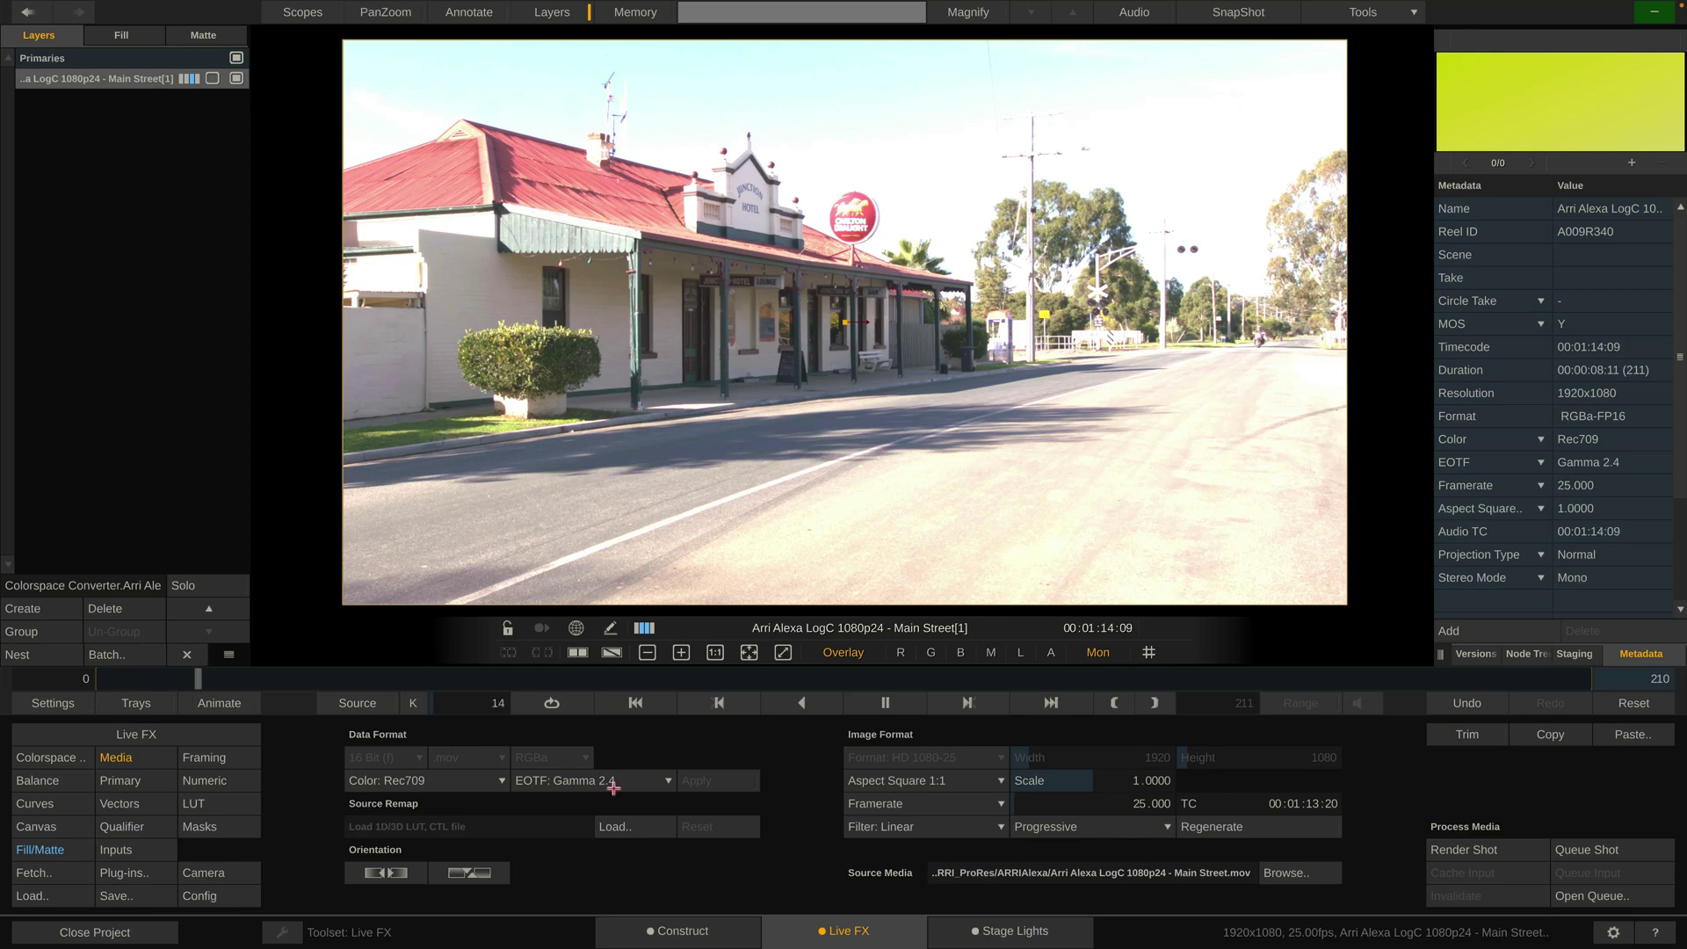
click(50, 759)
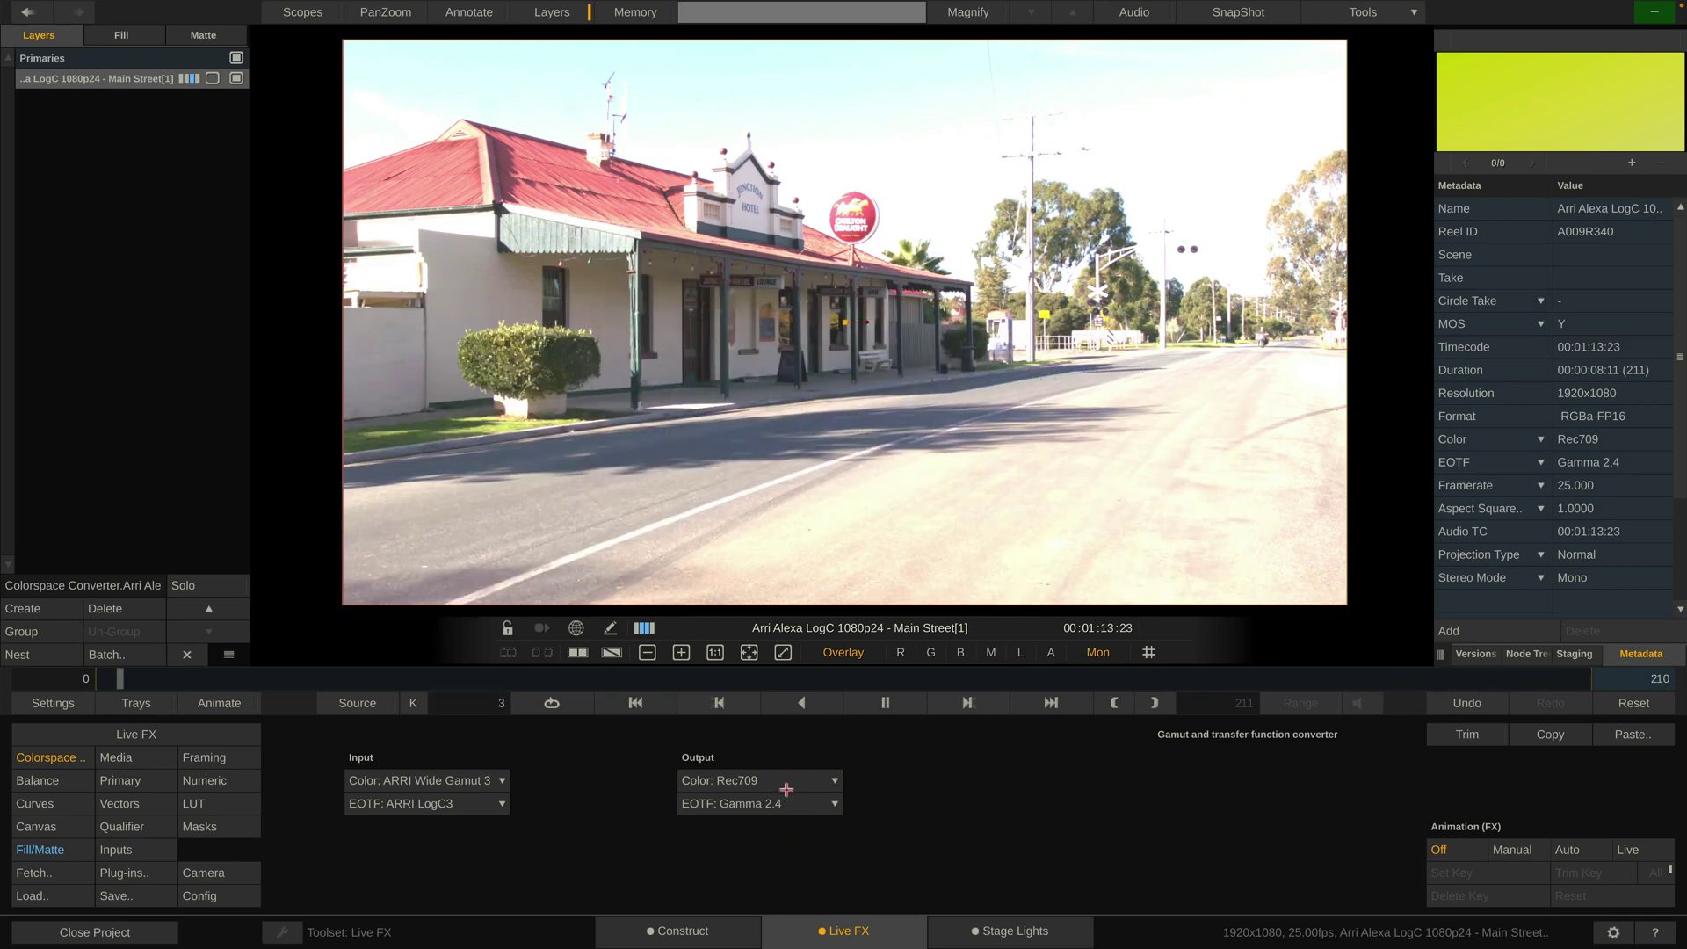
click(95, 608)
Step: Create a new layer and apply the Open Color IO 2.3 effect on it
click(13, 608)
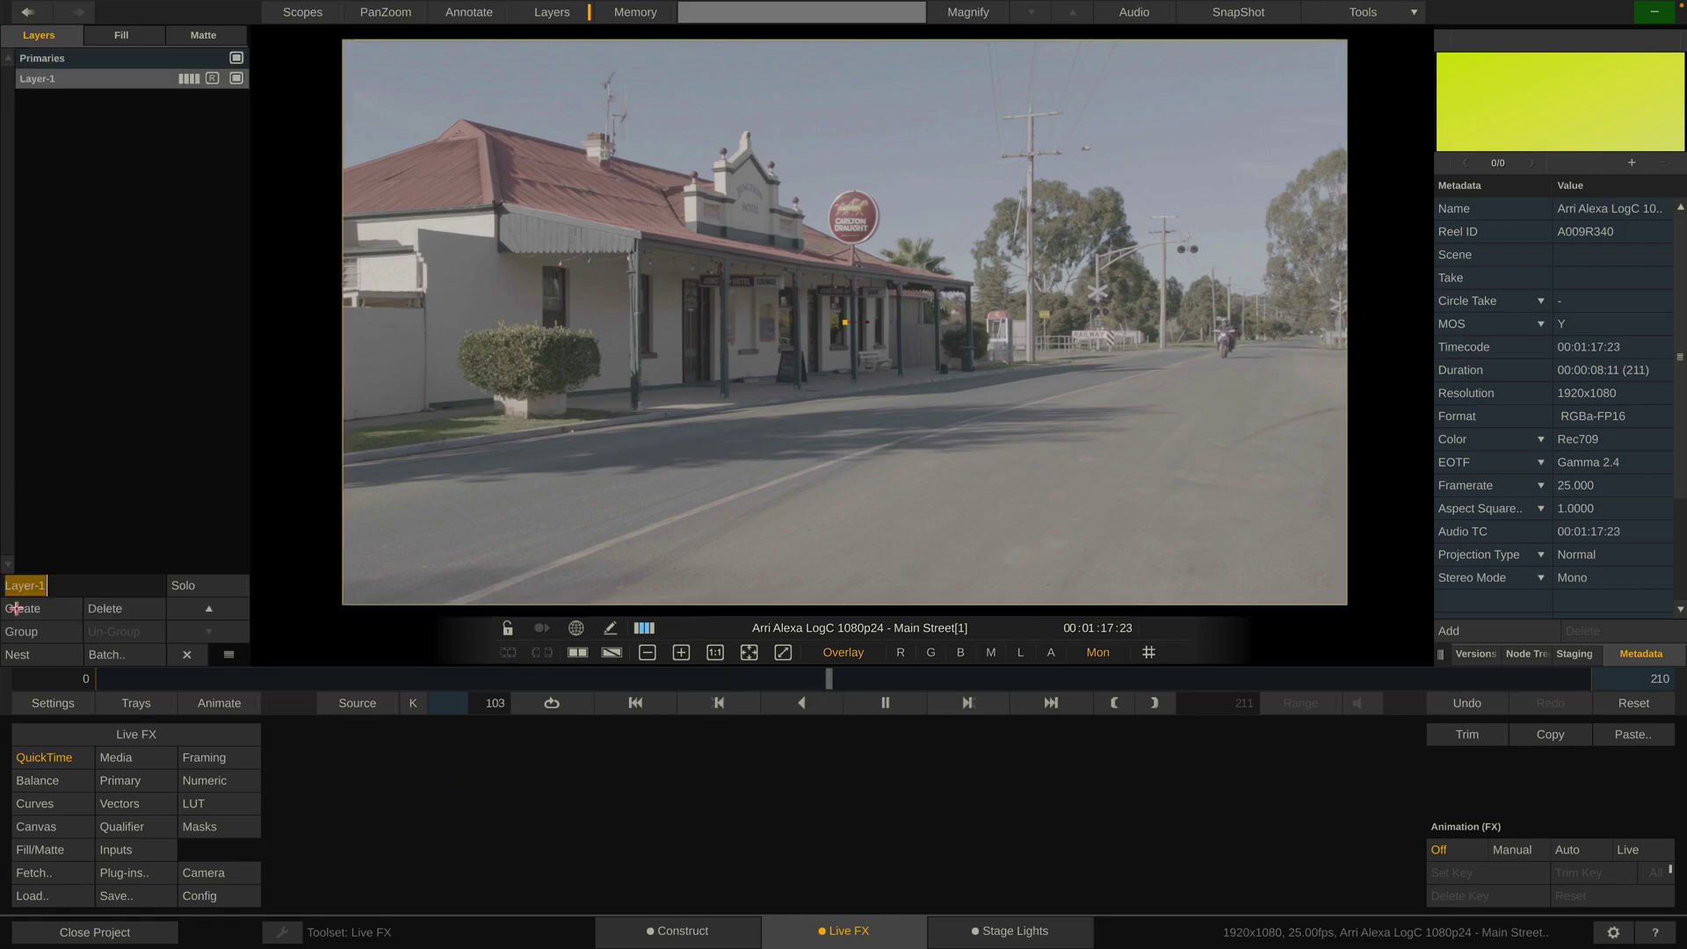
click(139, 873)
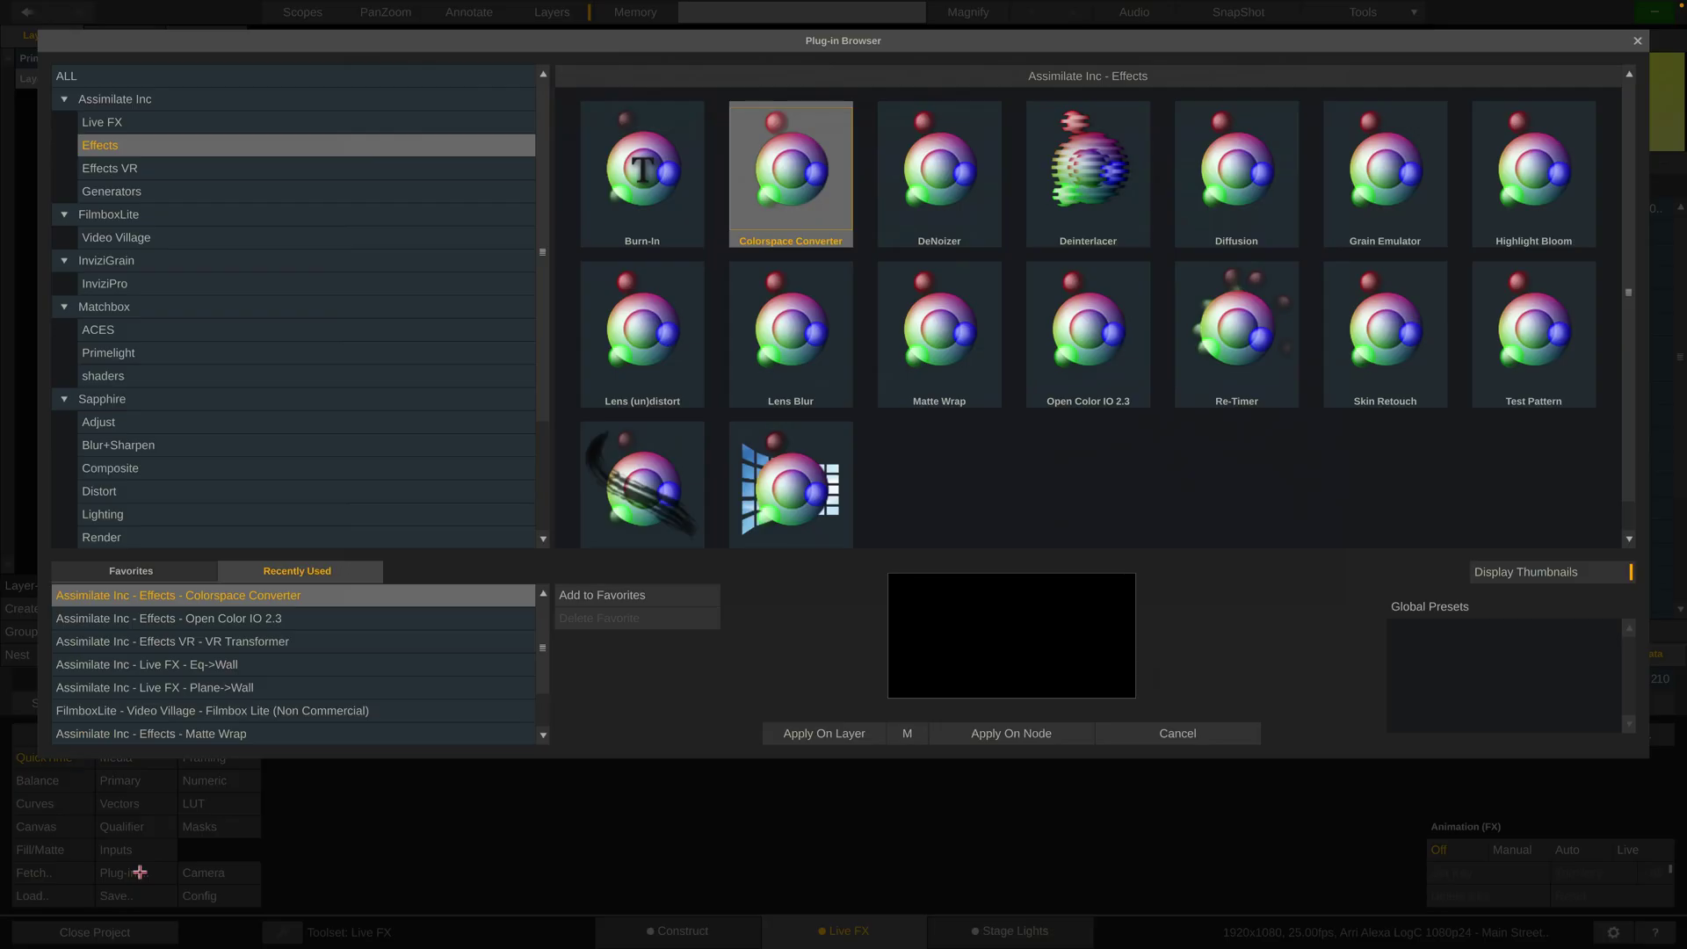
click(1067, 363)
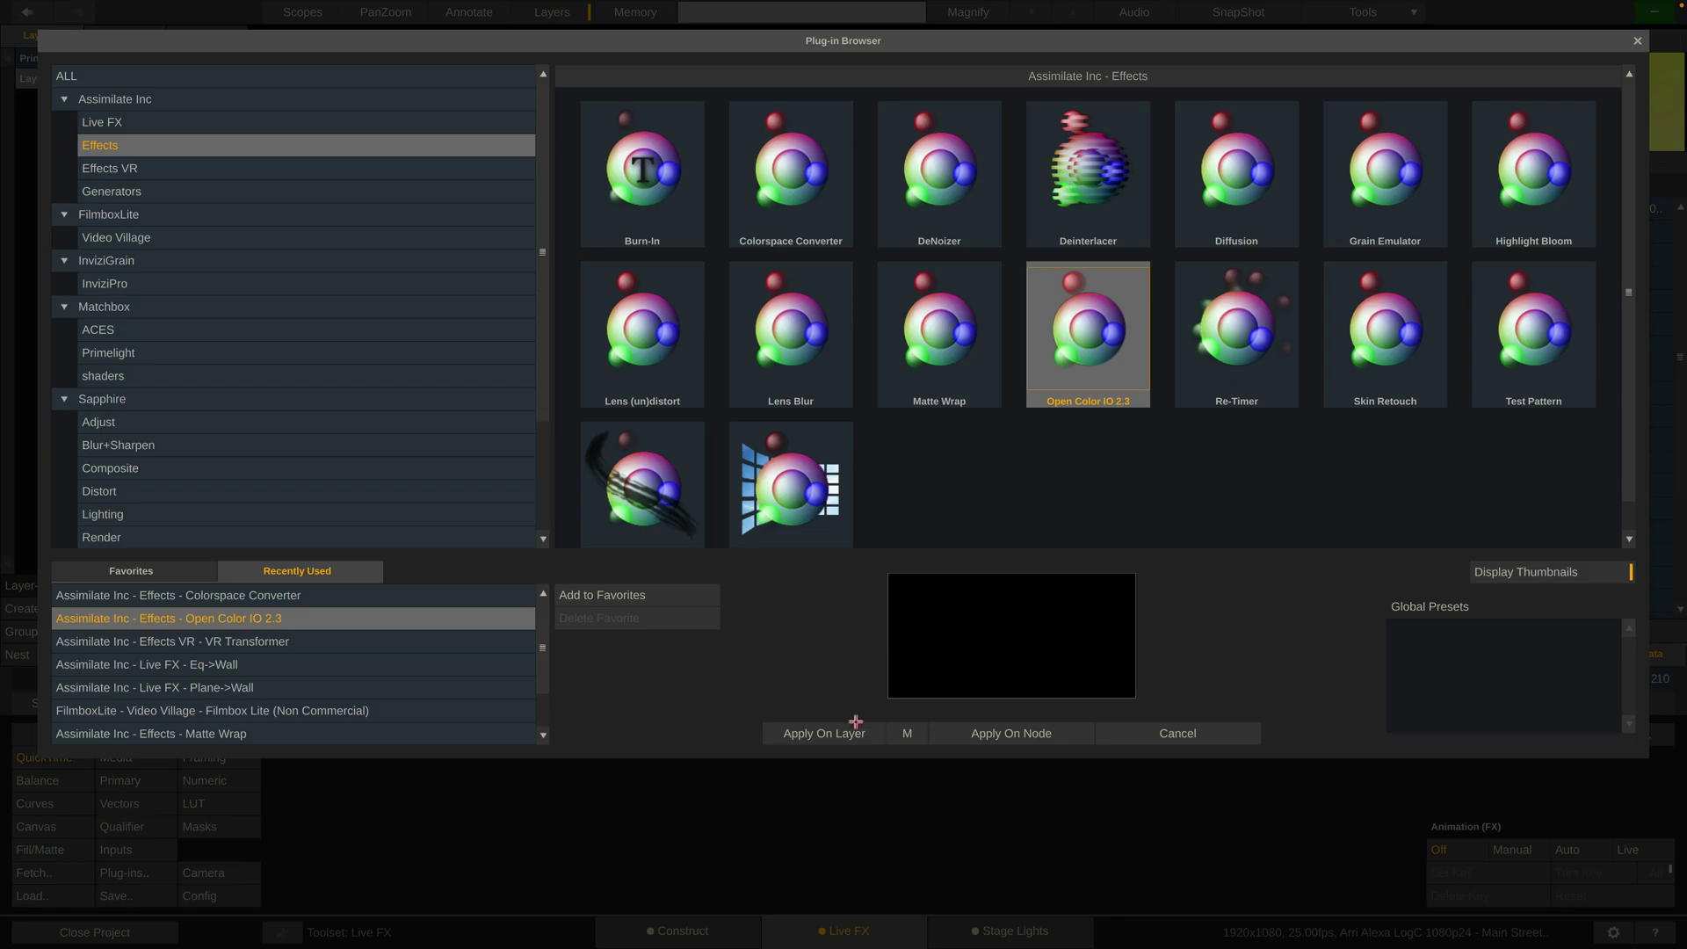
click(796, 736)
Step: Set the Open Color IO input to ARRI LogC3 (EI800) and the output to Rec.1886 Rec.709 - Display with ACES 1.0 - SDR Video
click(604, 782)
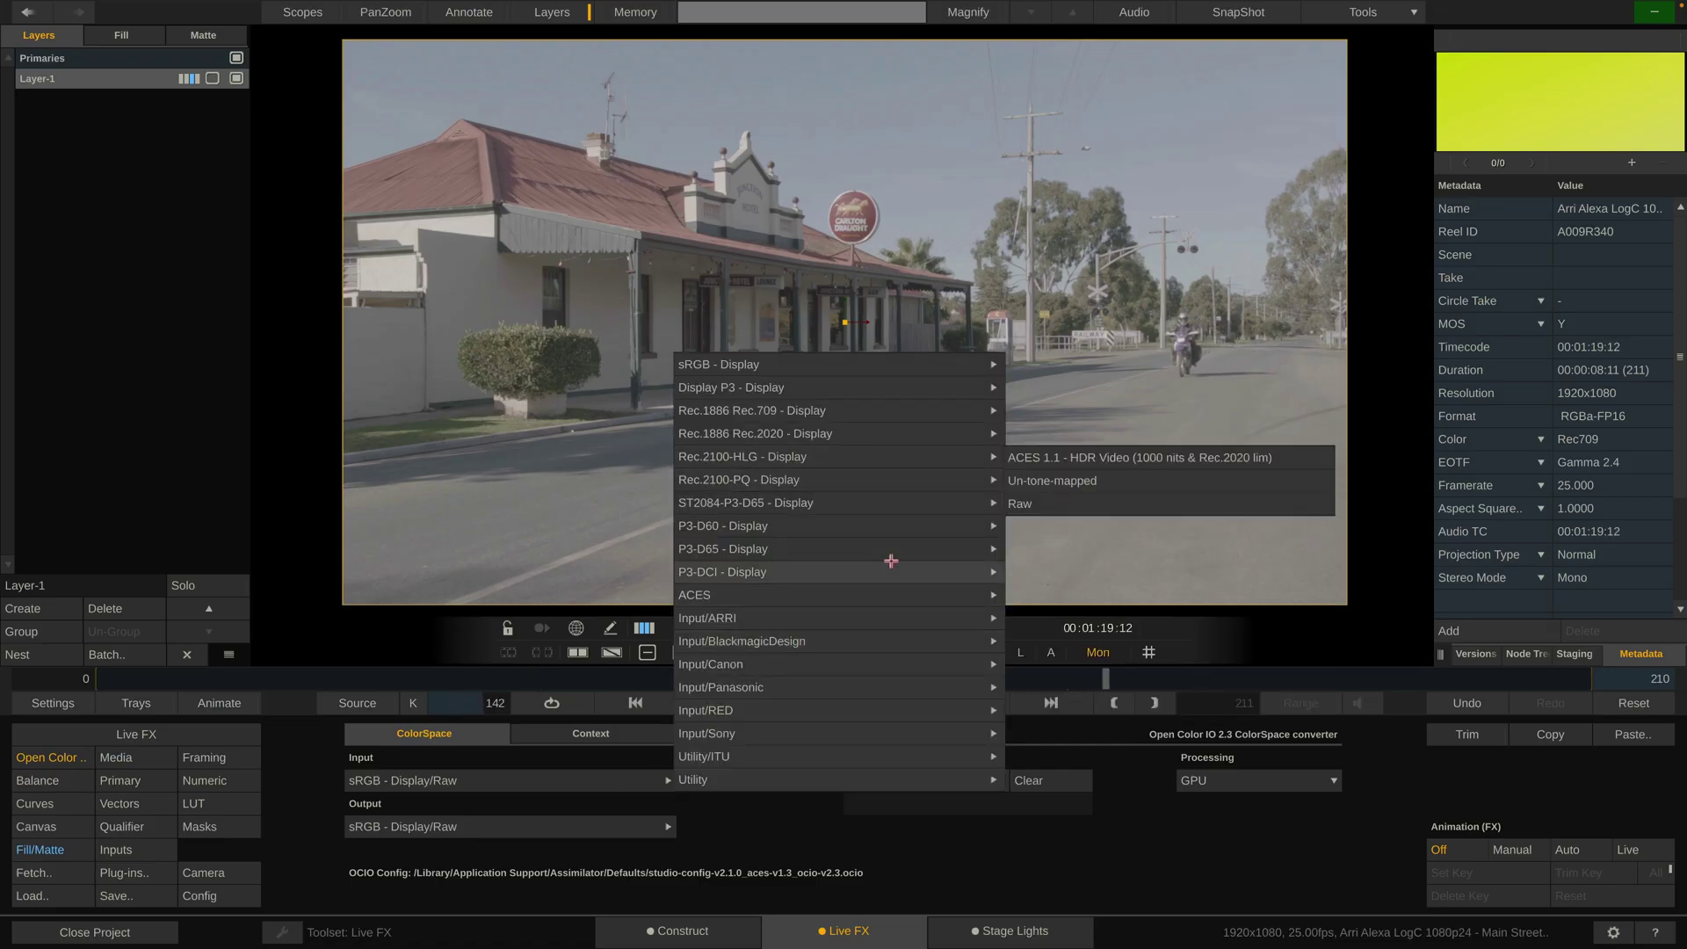
mouse_move(967, 618)
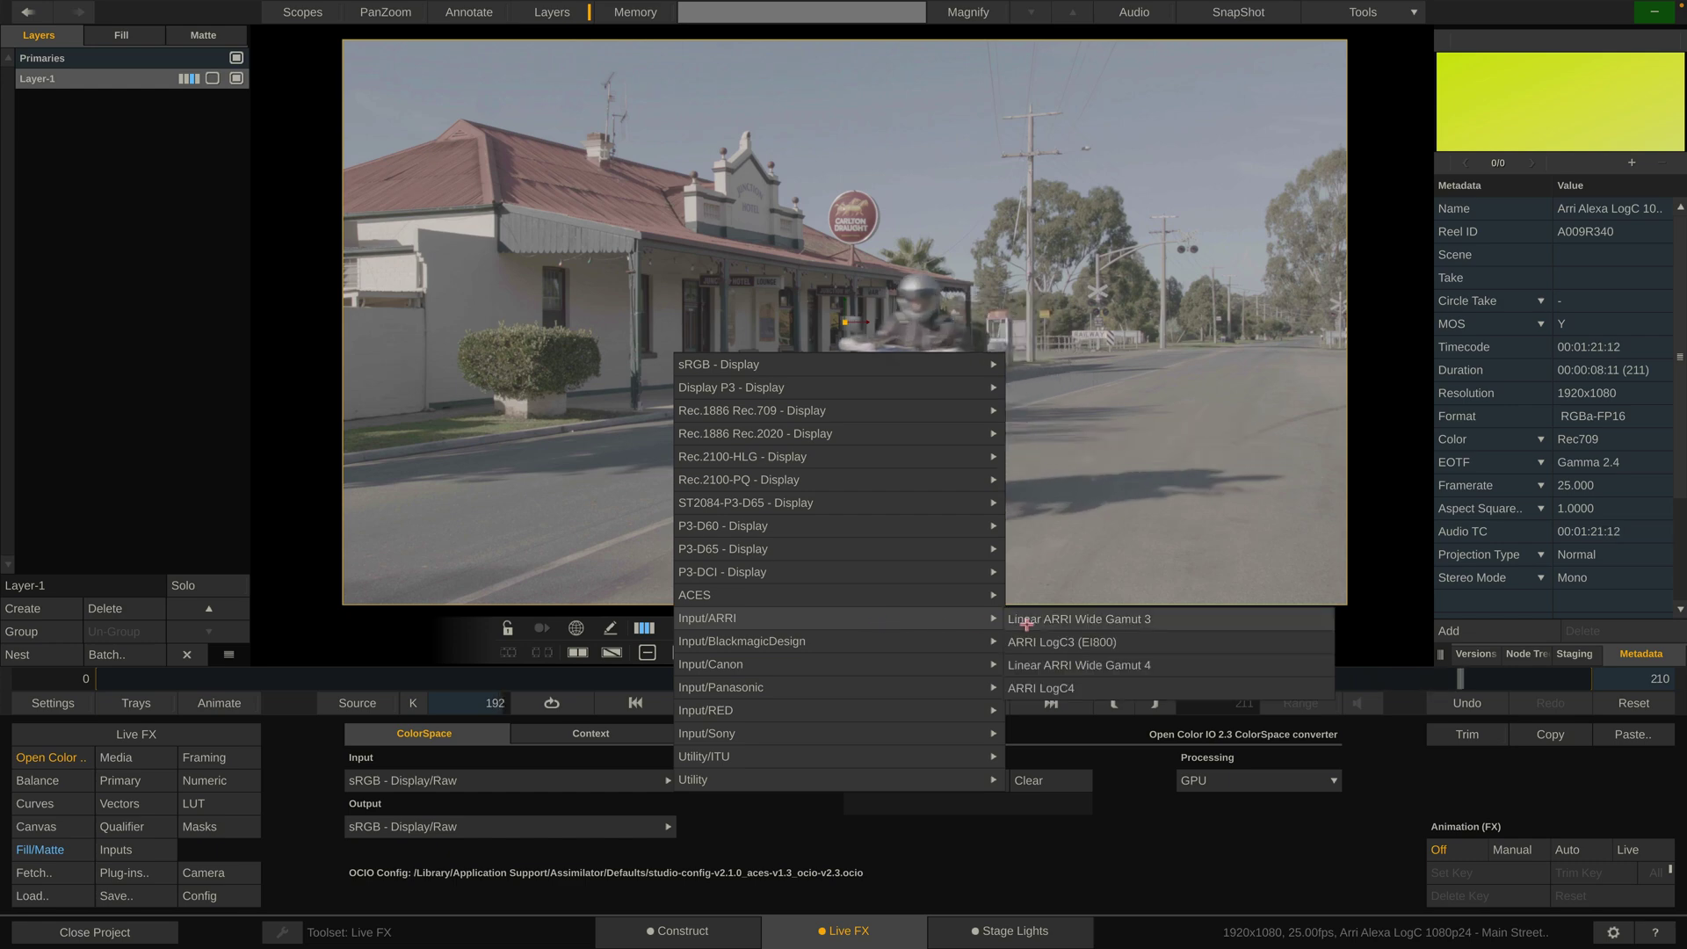
click(1175, 649)
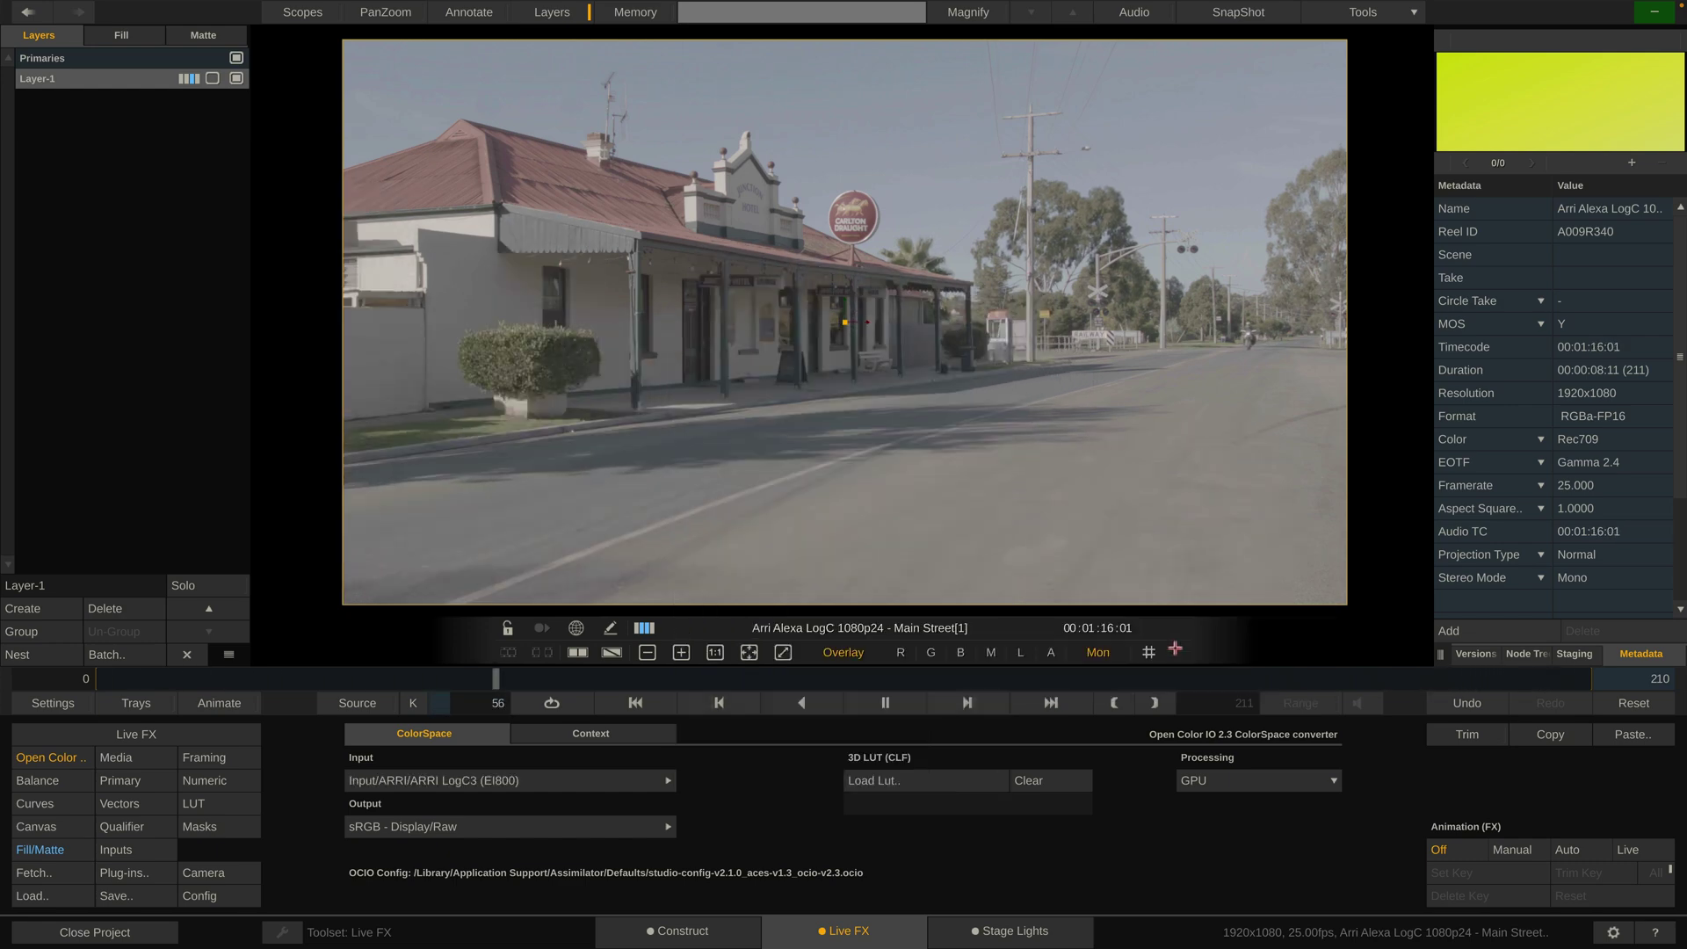
click(568, 795)
mouse_move(868, 464)
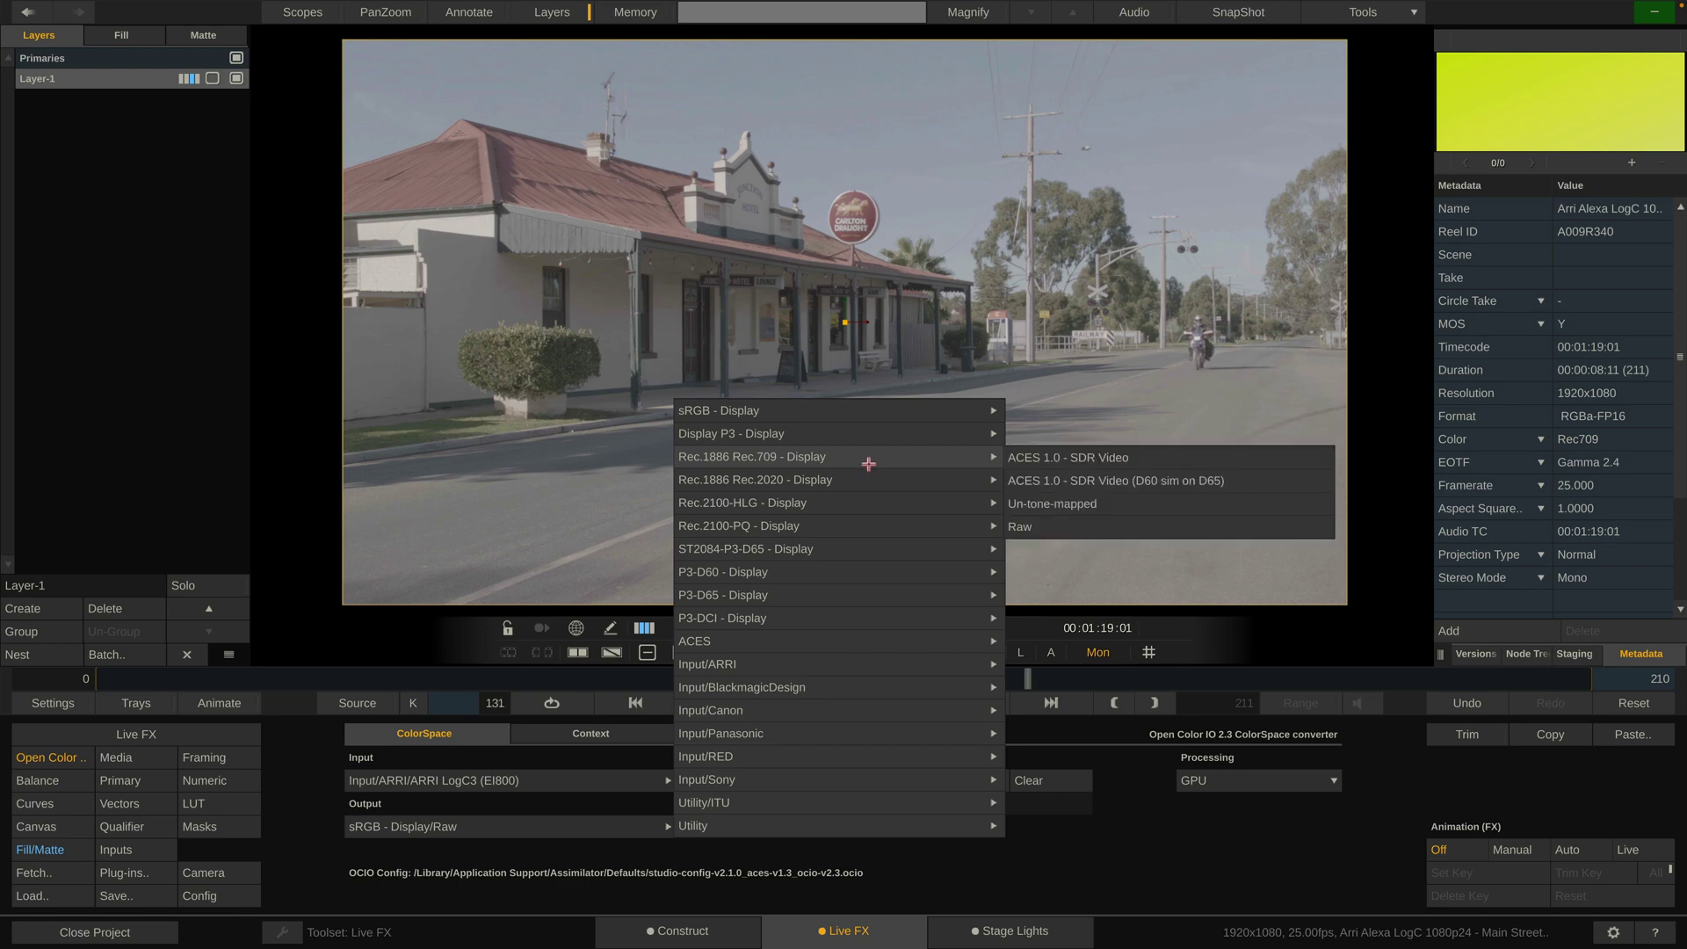
click(1180, 464)
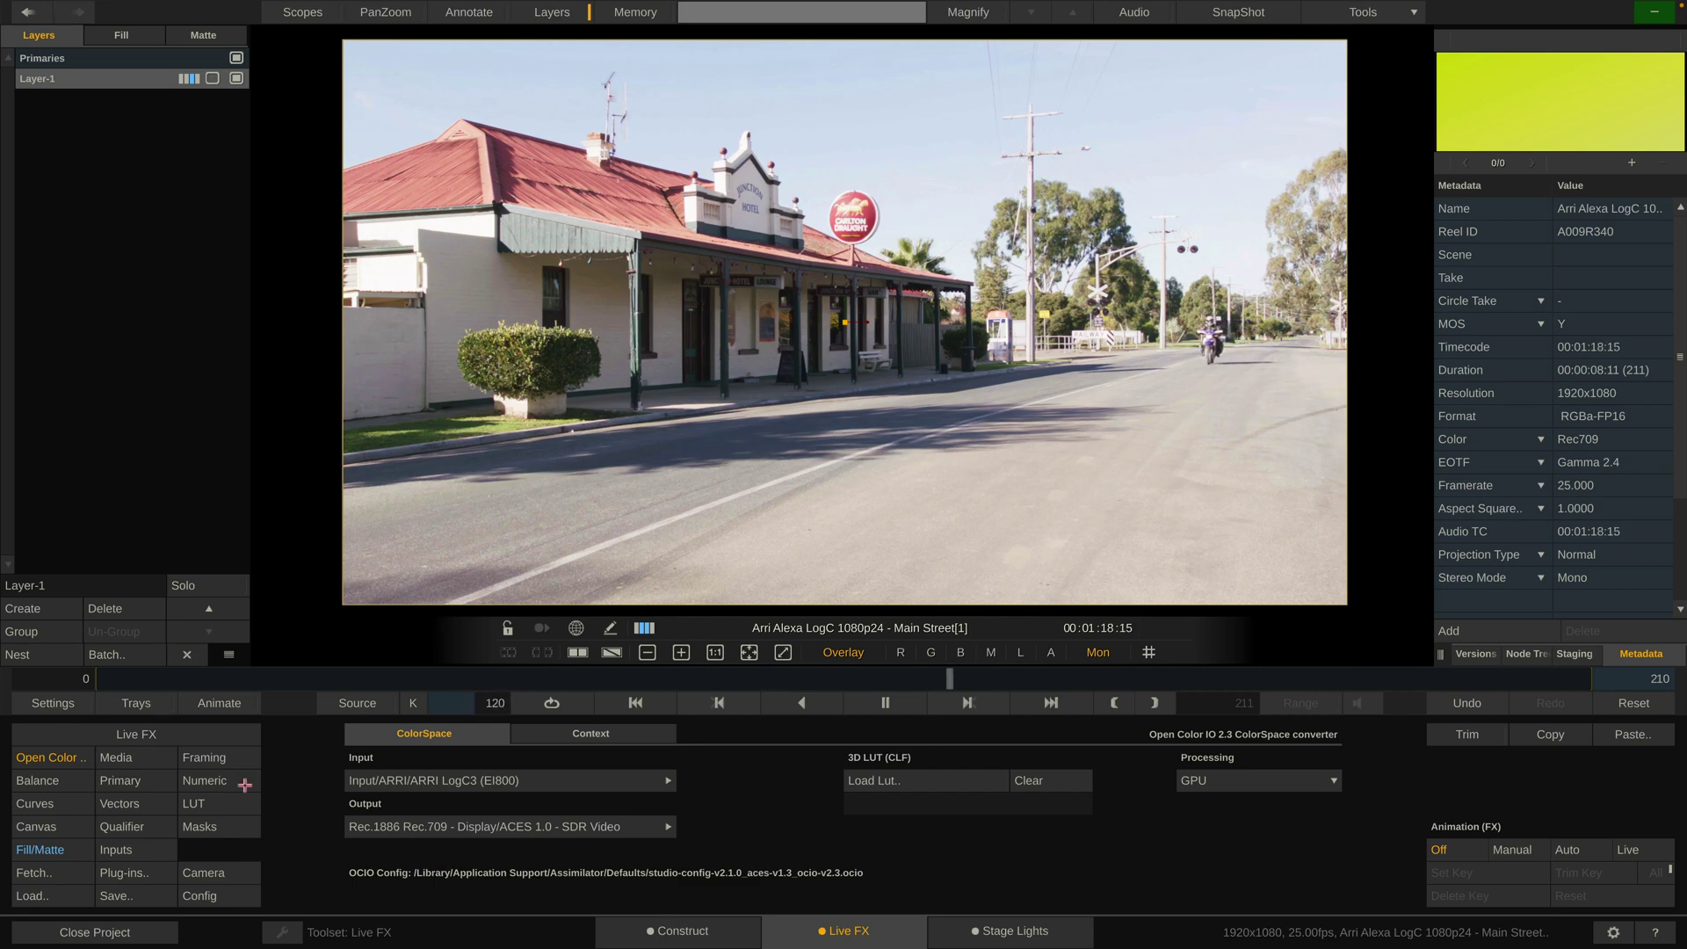
Step: Check the clip's media color tags, and delete the Open Color IO layer
click(116, 758)
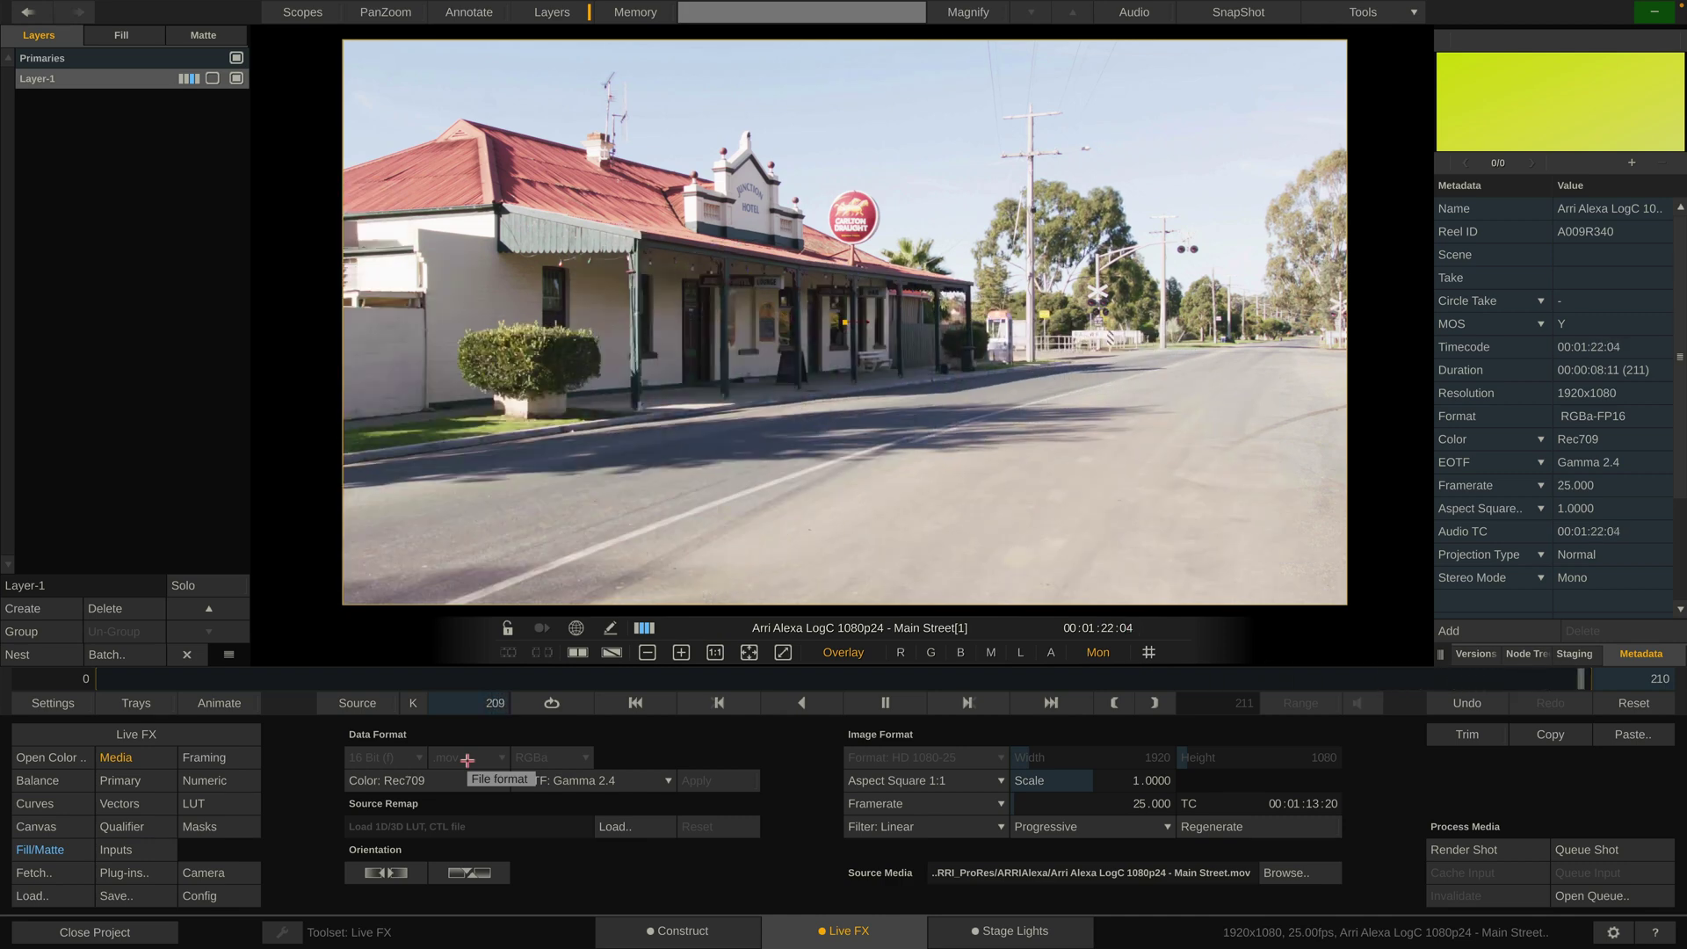
click(95, 609)
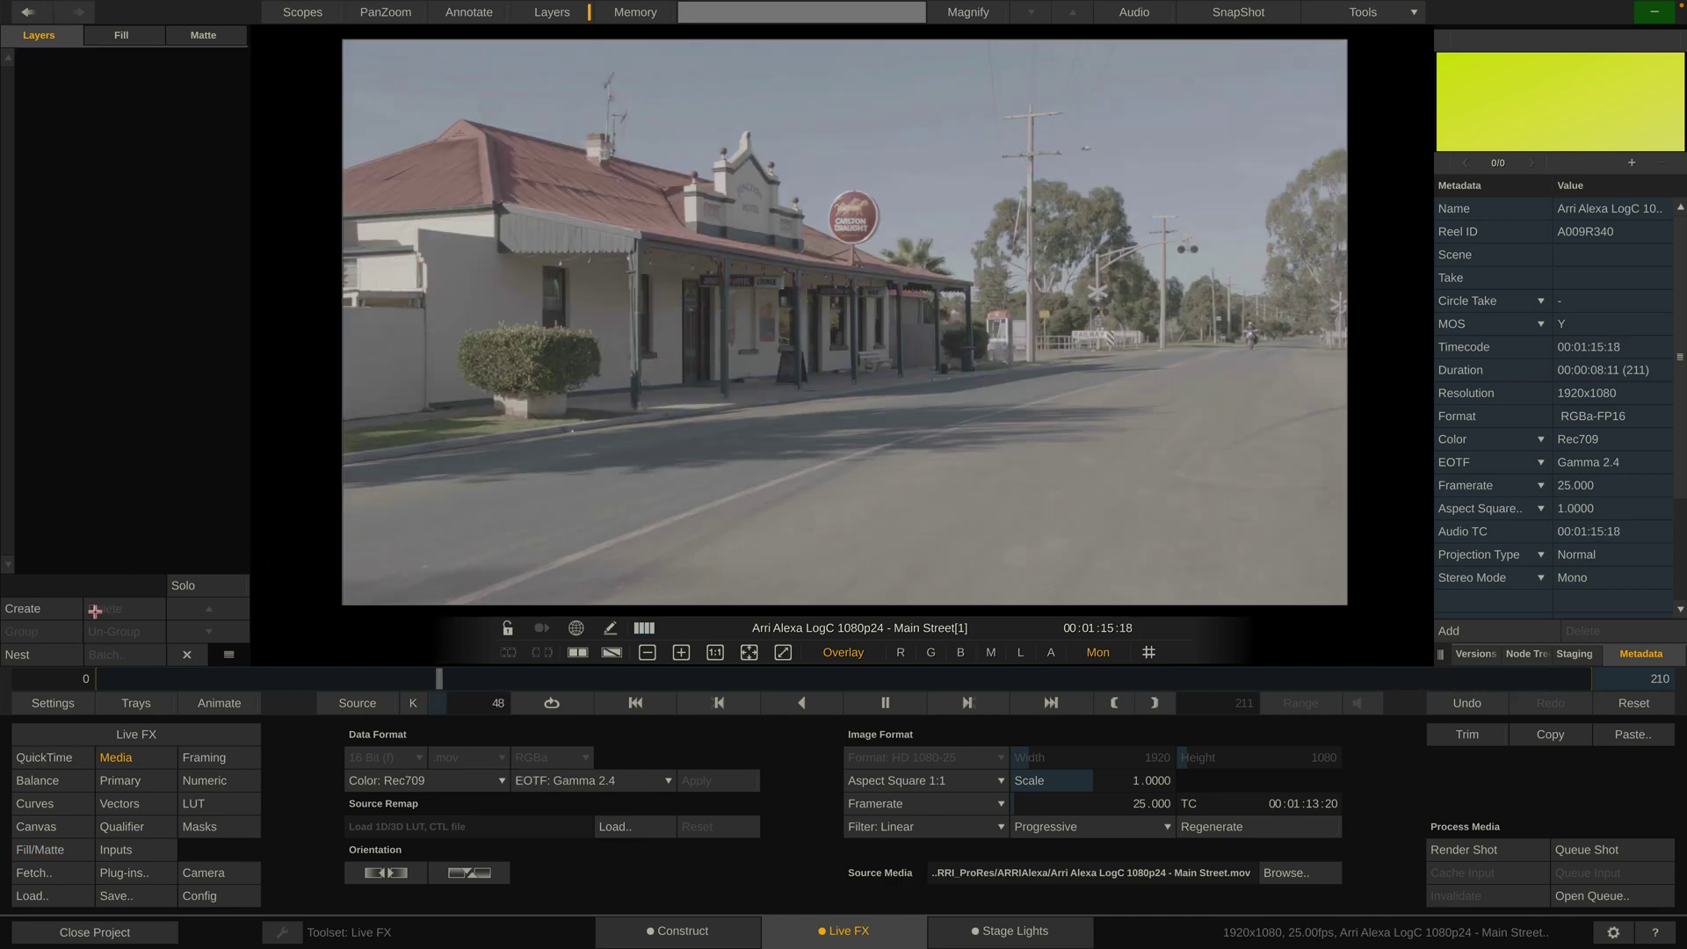
Step: Show the clip's node tree, check its QuickTime source information, and set its media colorspace to ARRI Wide Gamut 3
click(1523, 655)
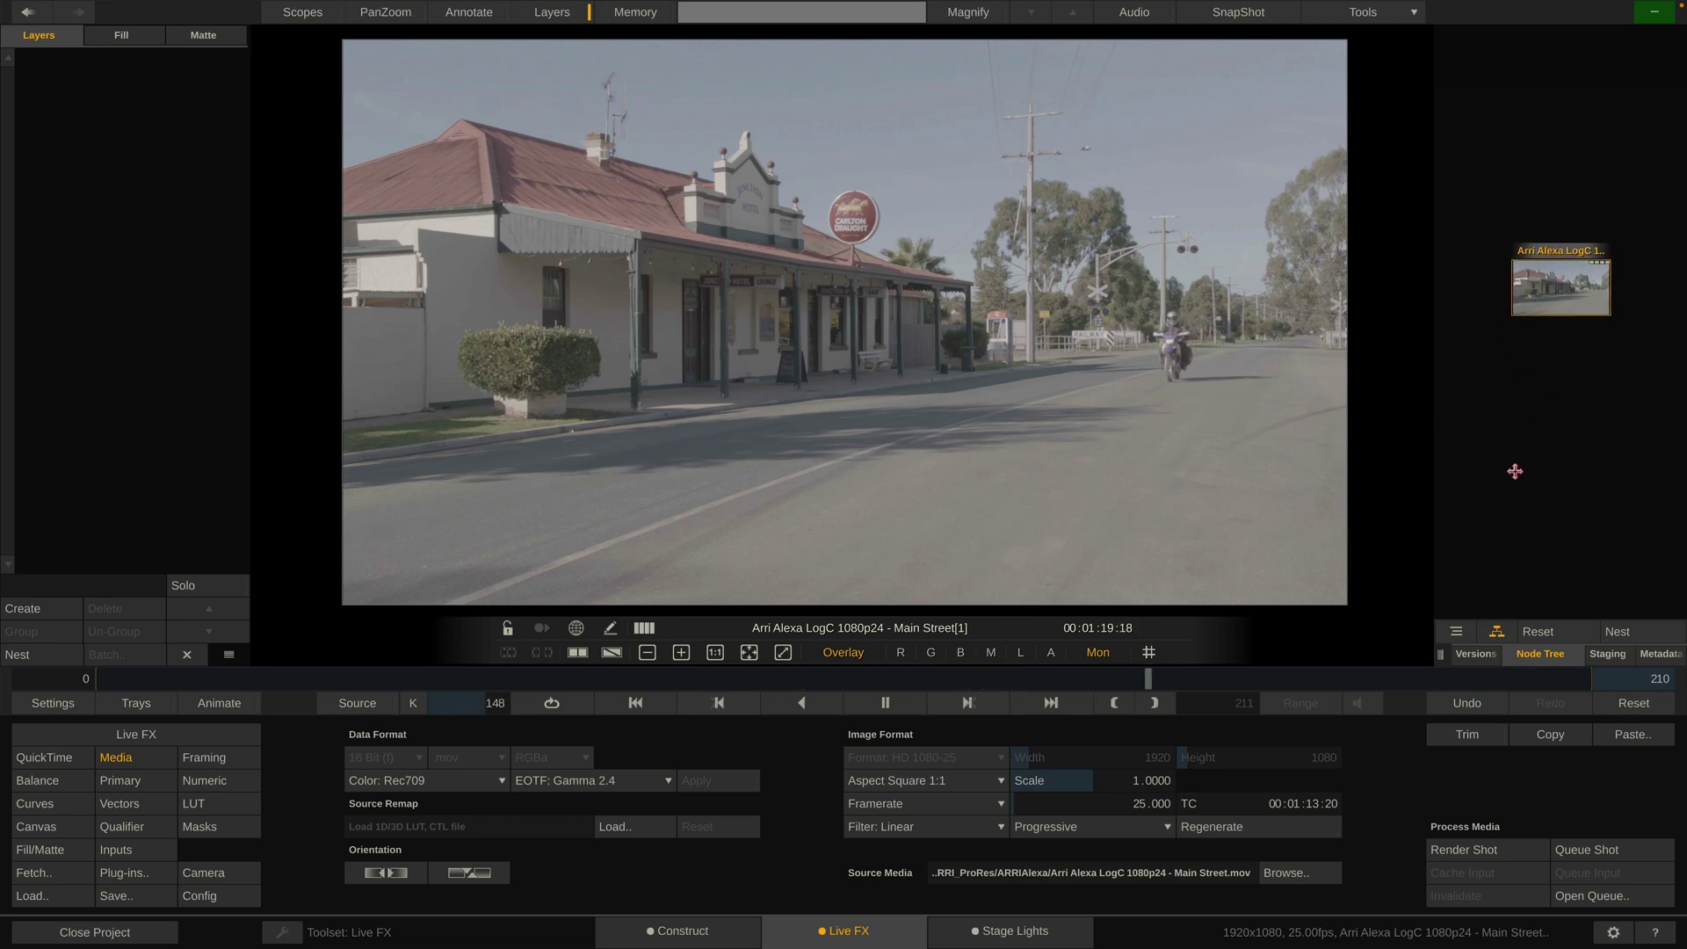
mouse_move(1557, 311)
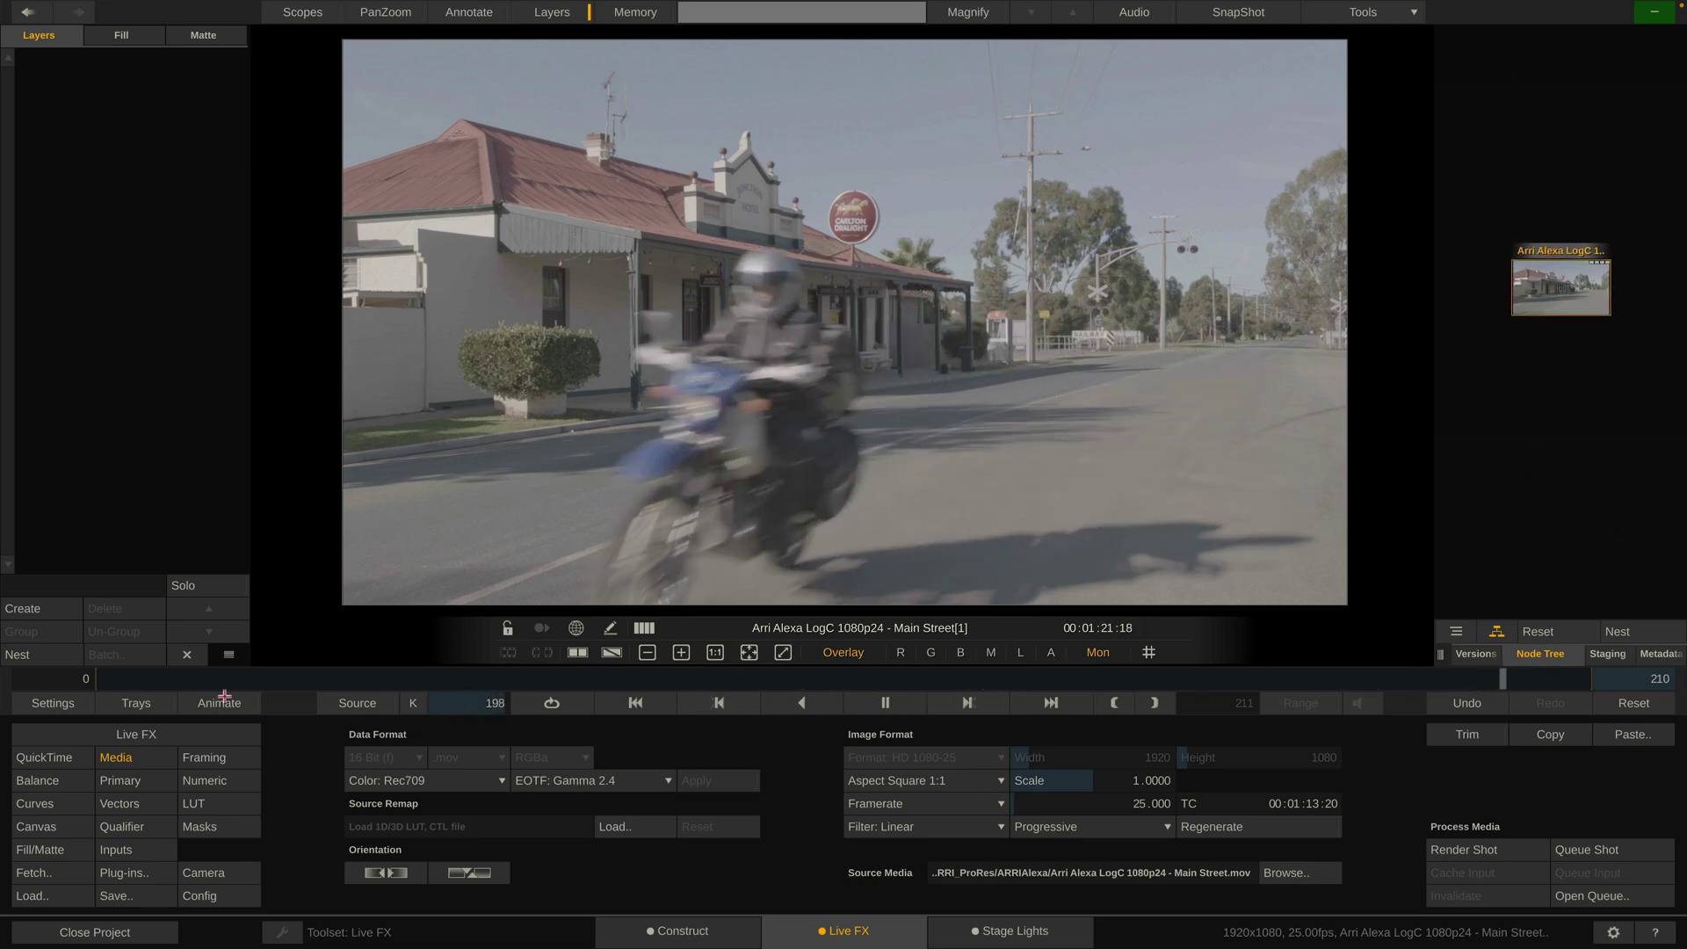
click(39, 757)
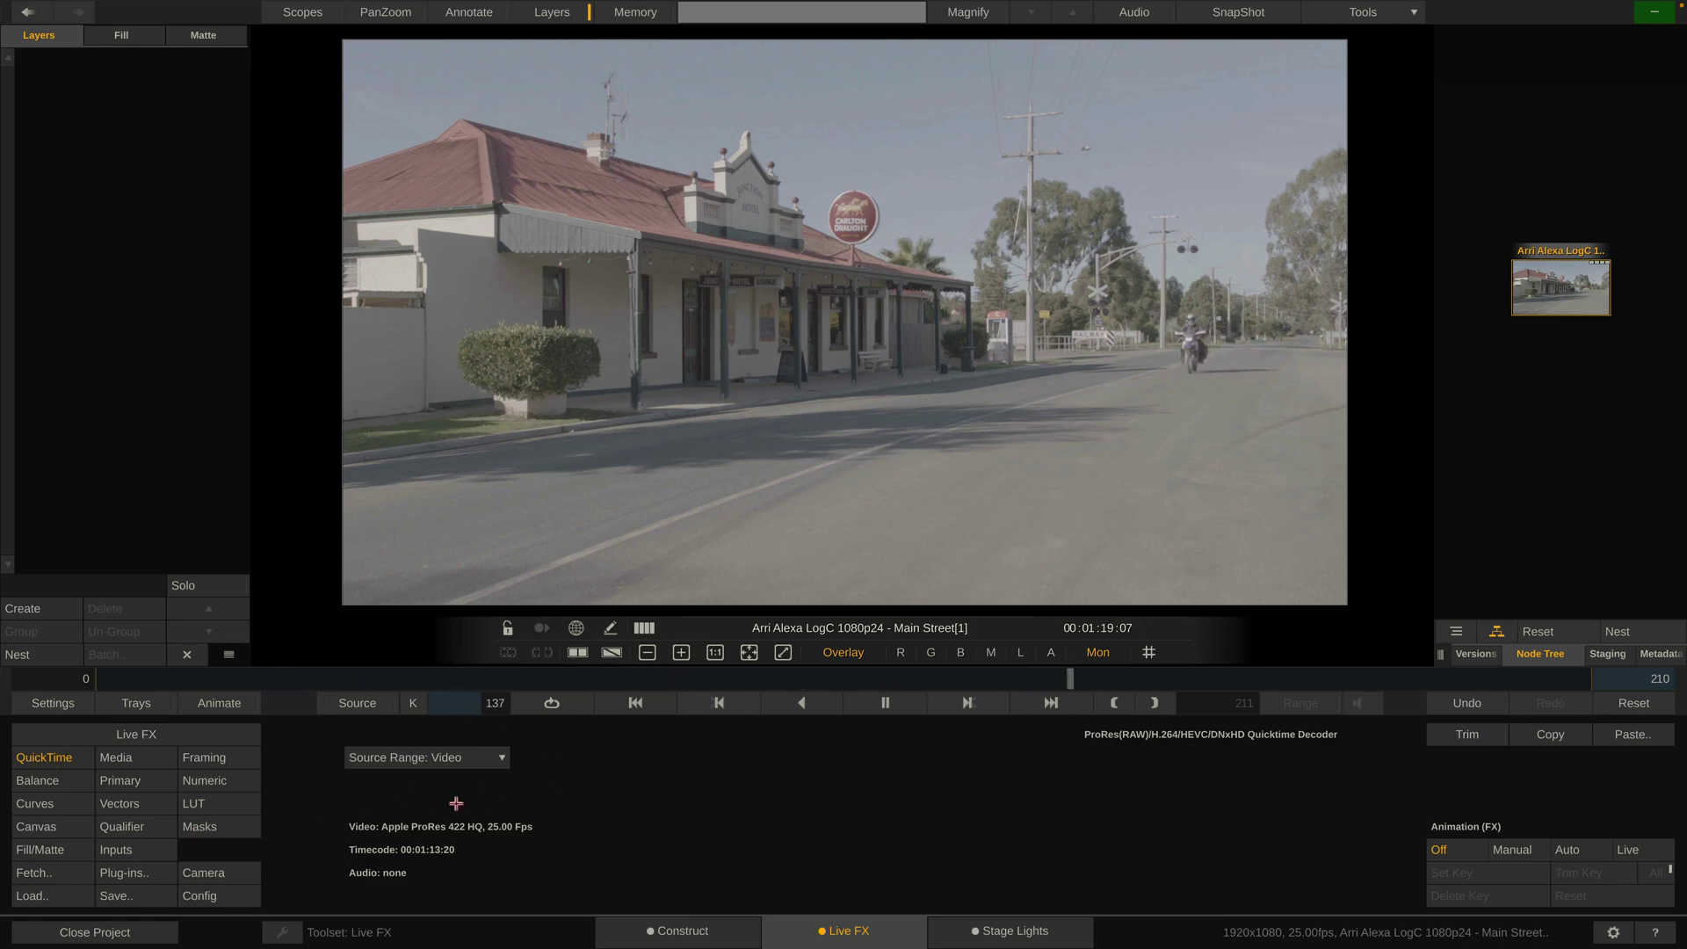
mouse_move(1517, 279)
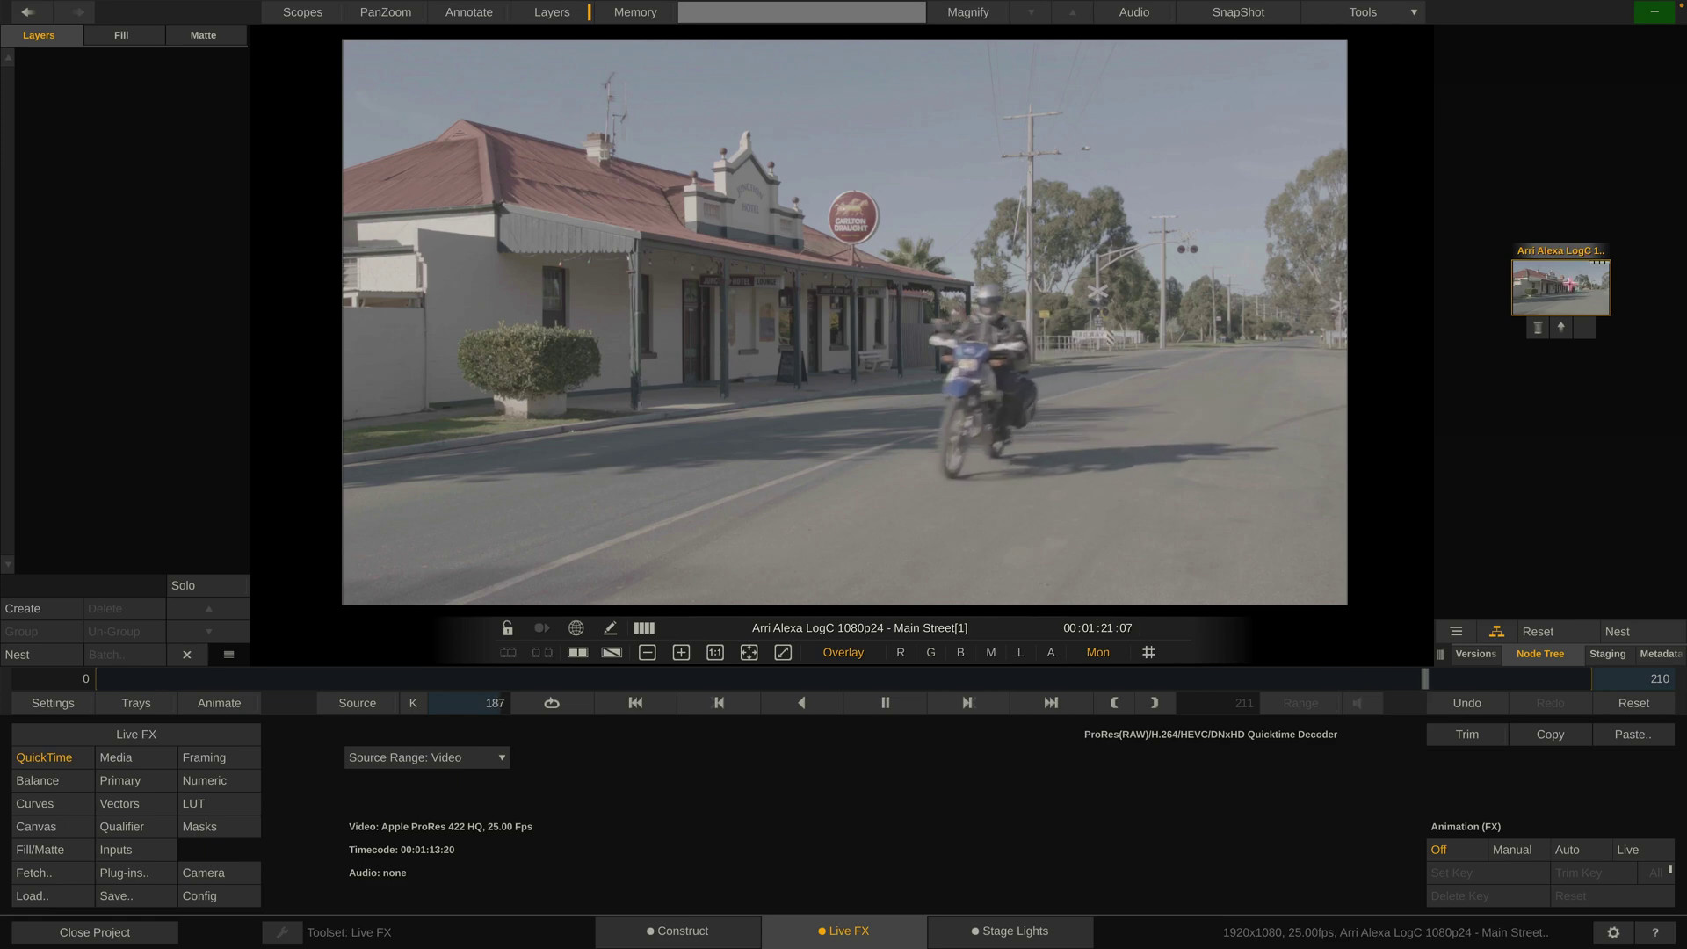
click(130, 755)
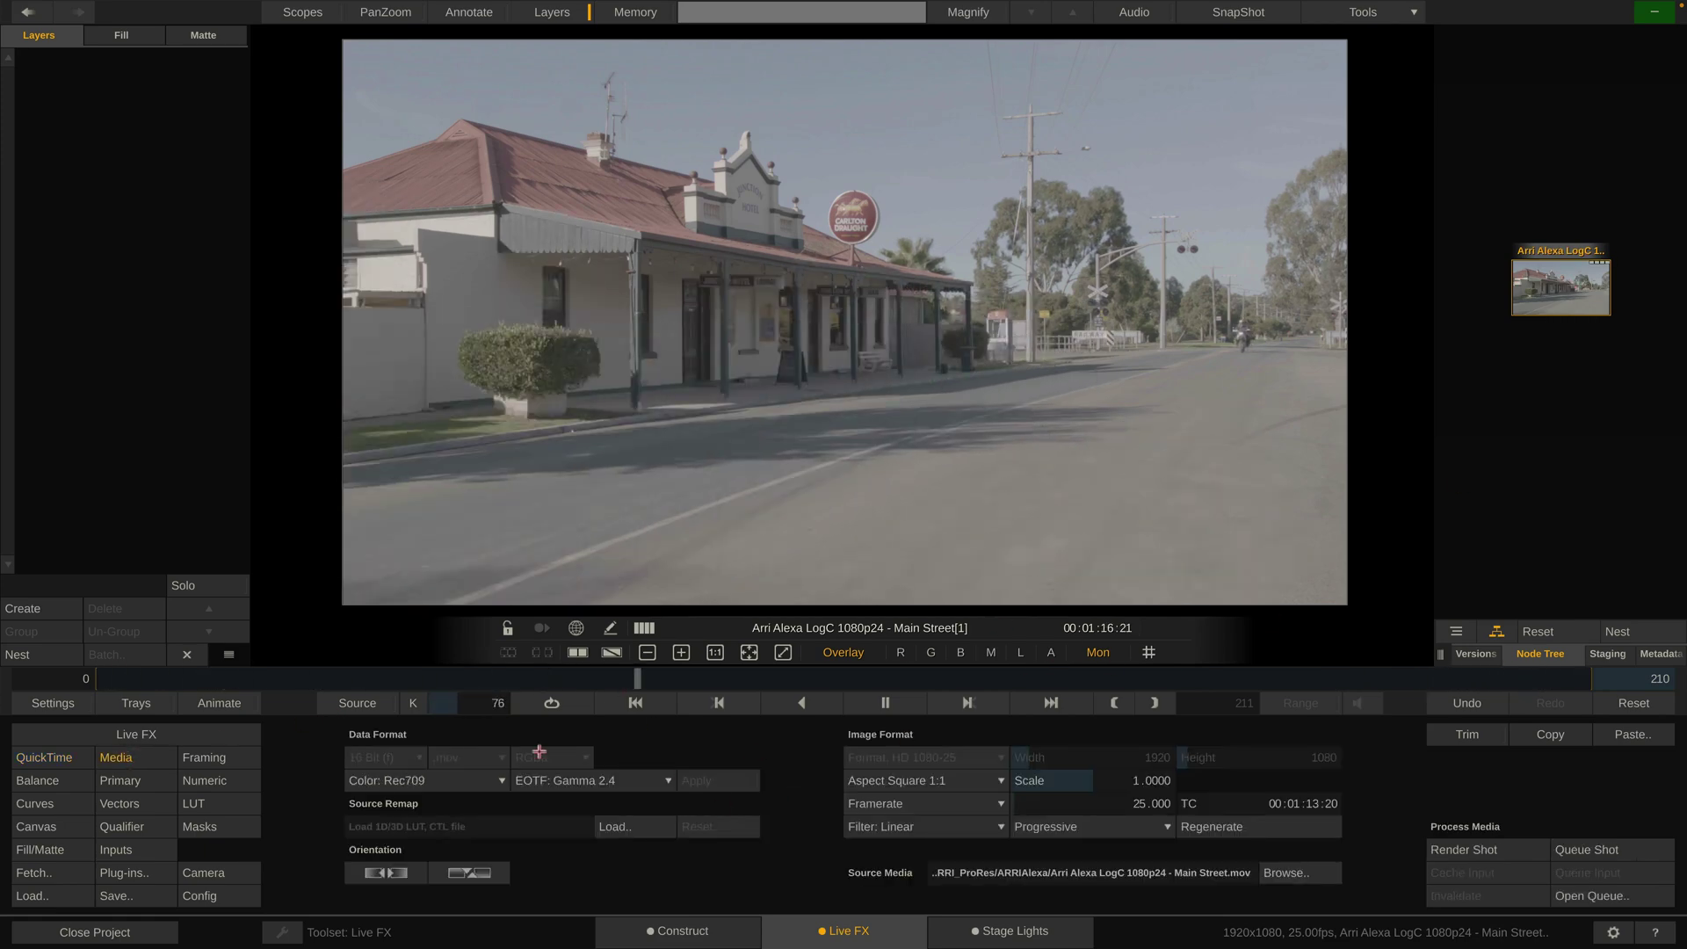
click(445, 778)
click(347, 758)
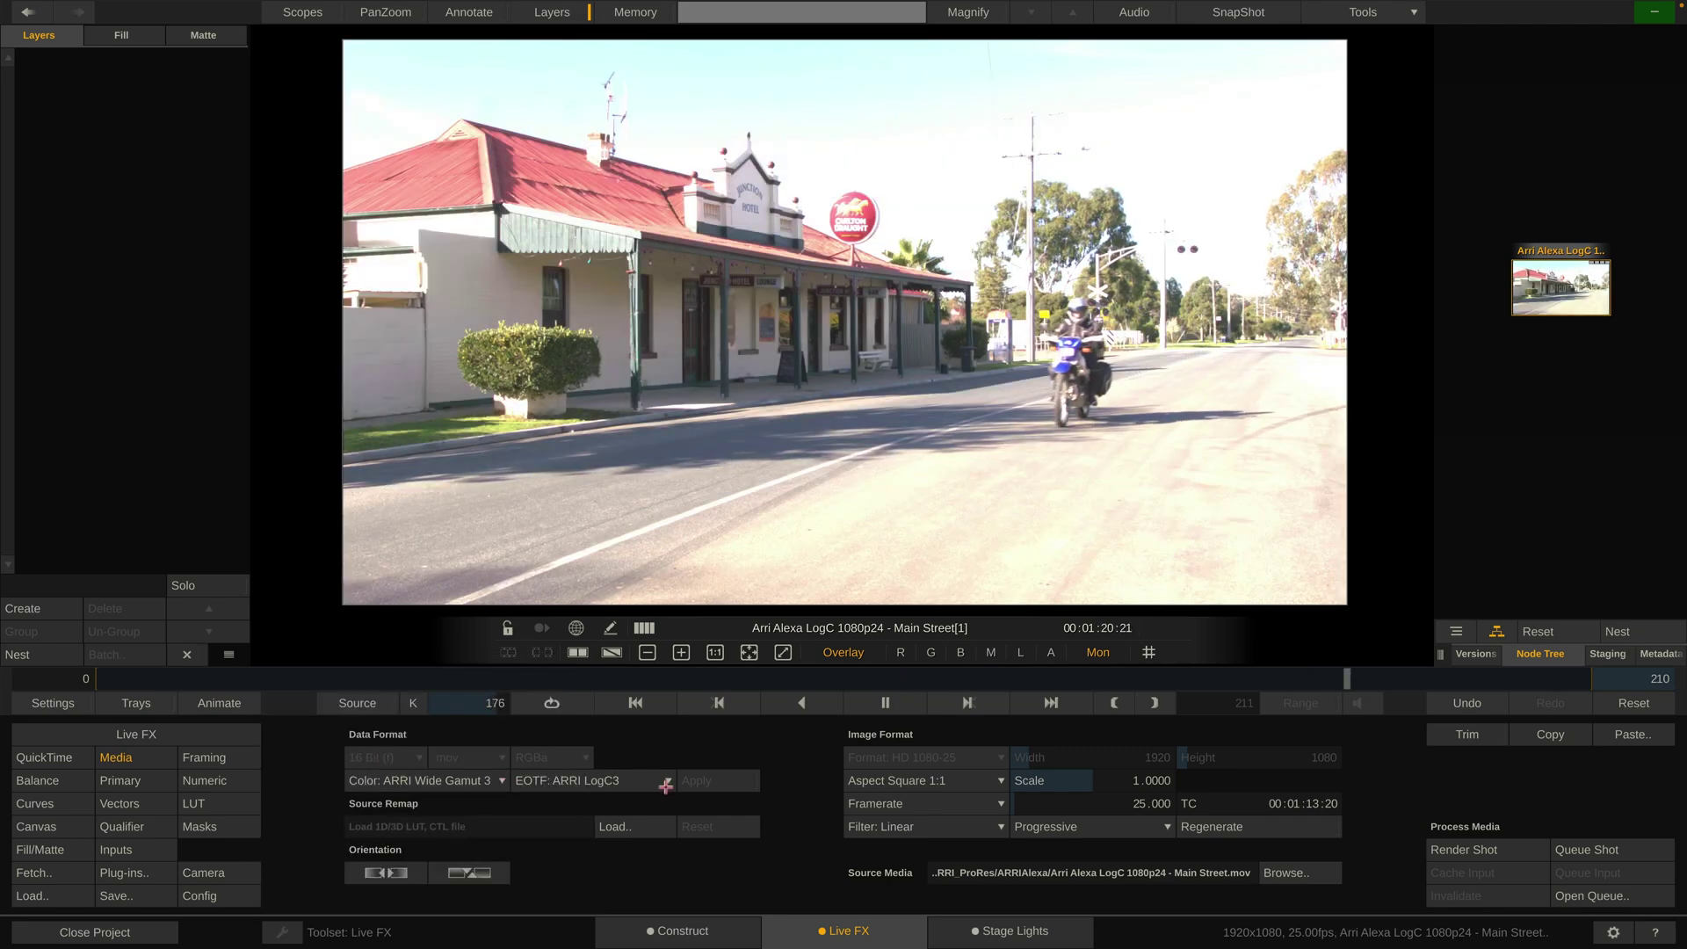
Step: Set the Interface monitor's colorspace to <source> and close the monitor settings
click(36, 702)
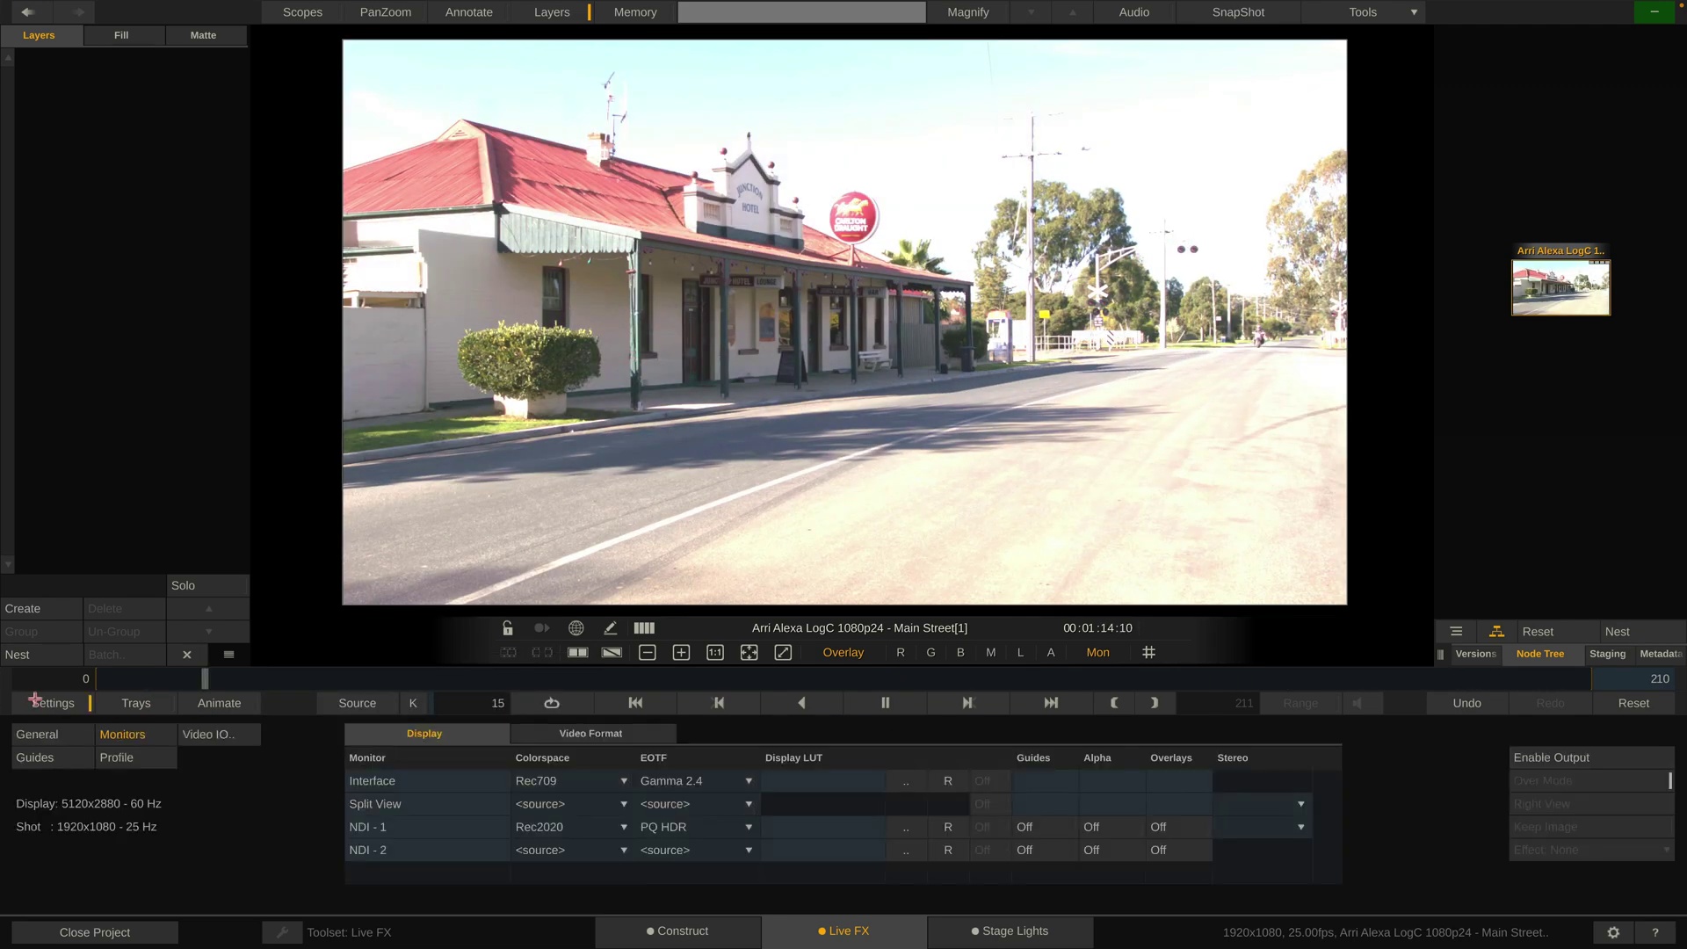
click(522, 793)
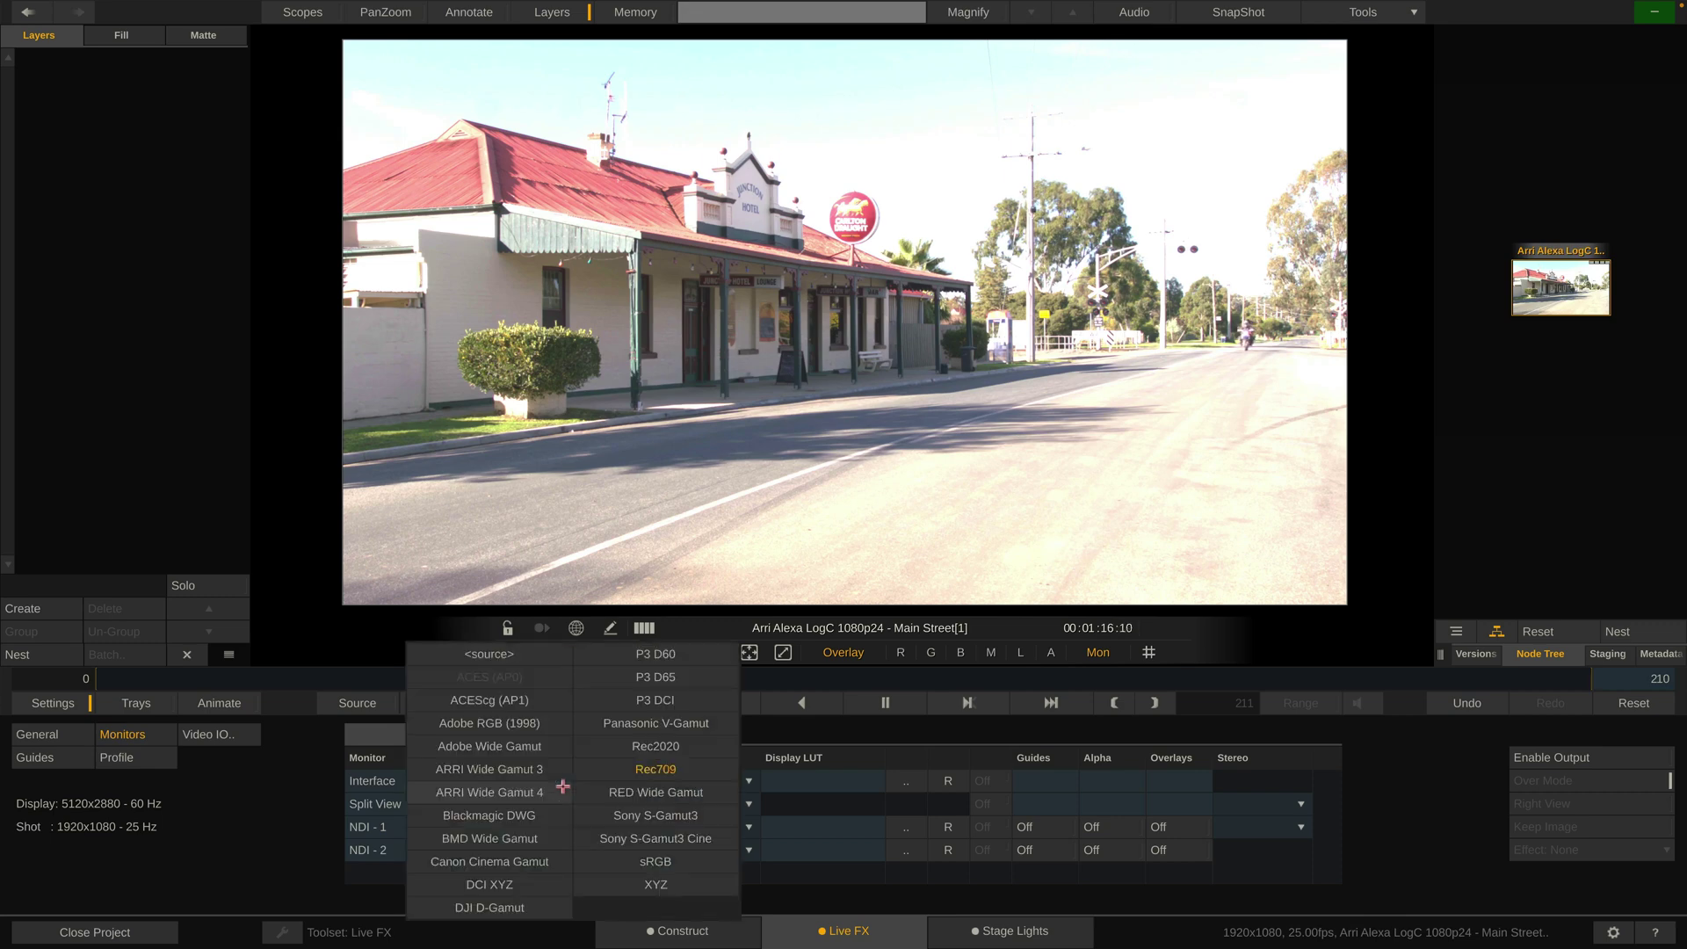
click(484, 654)
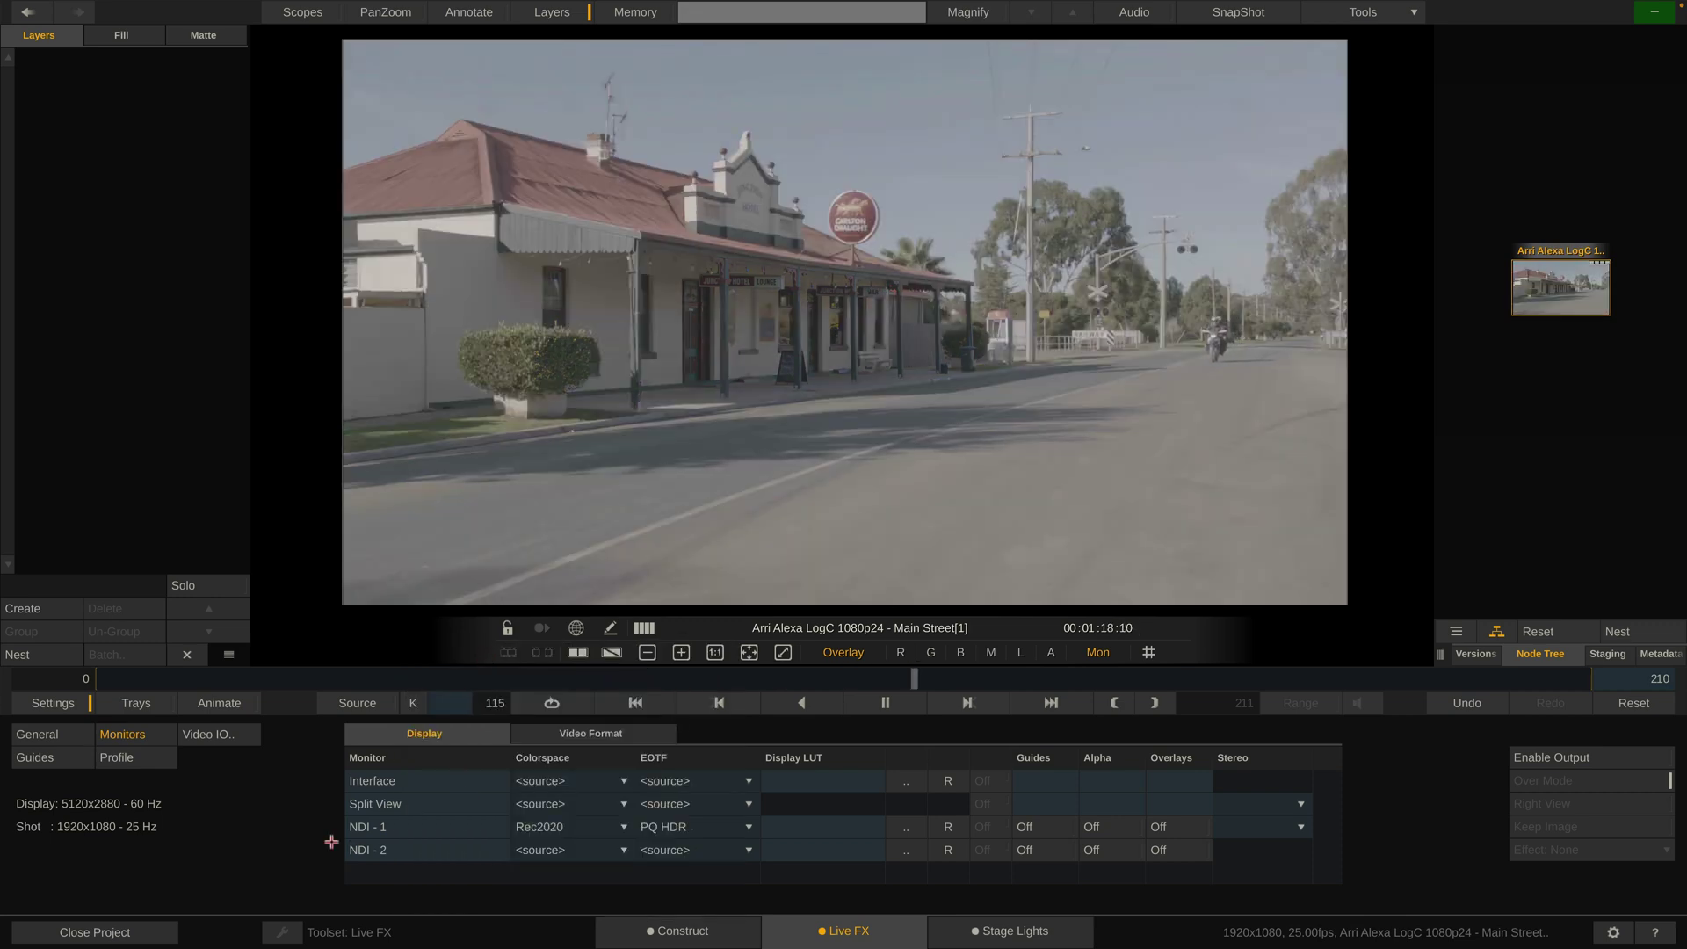
key(Escape)
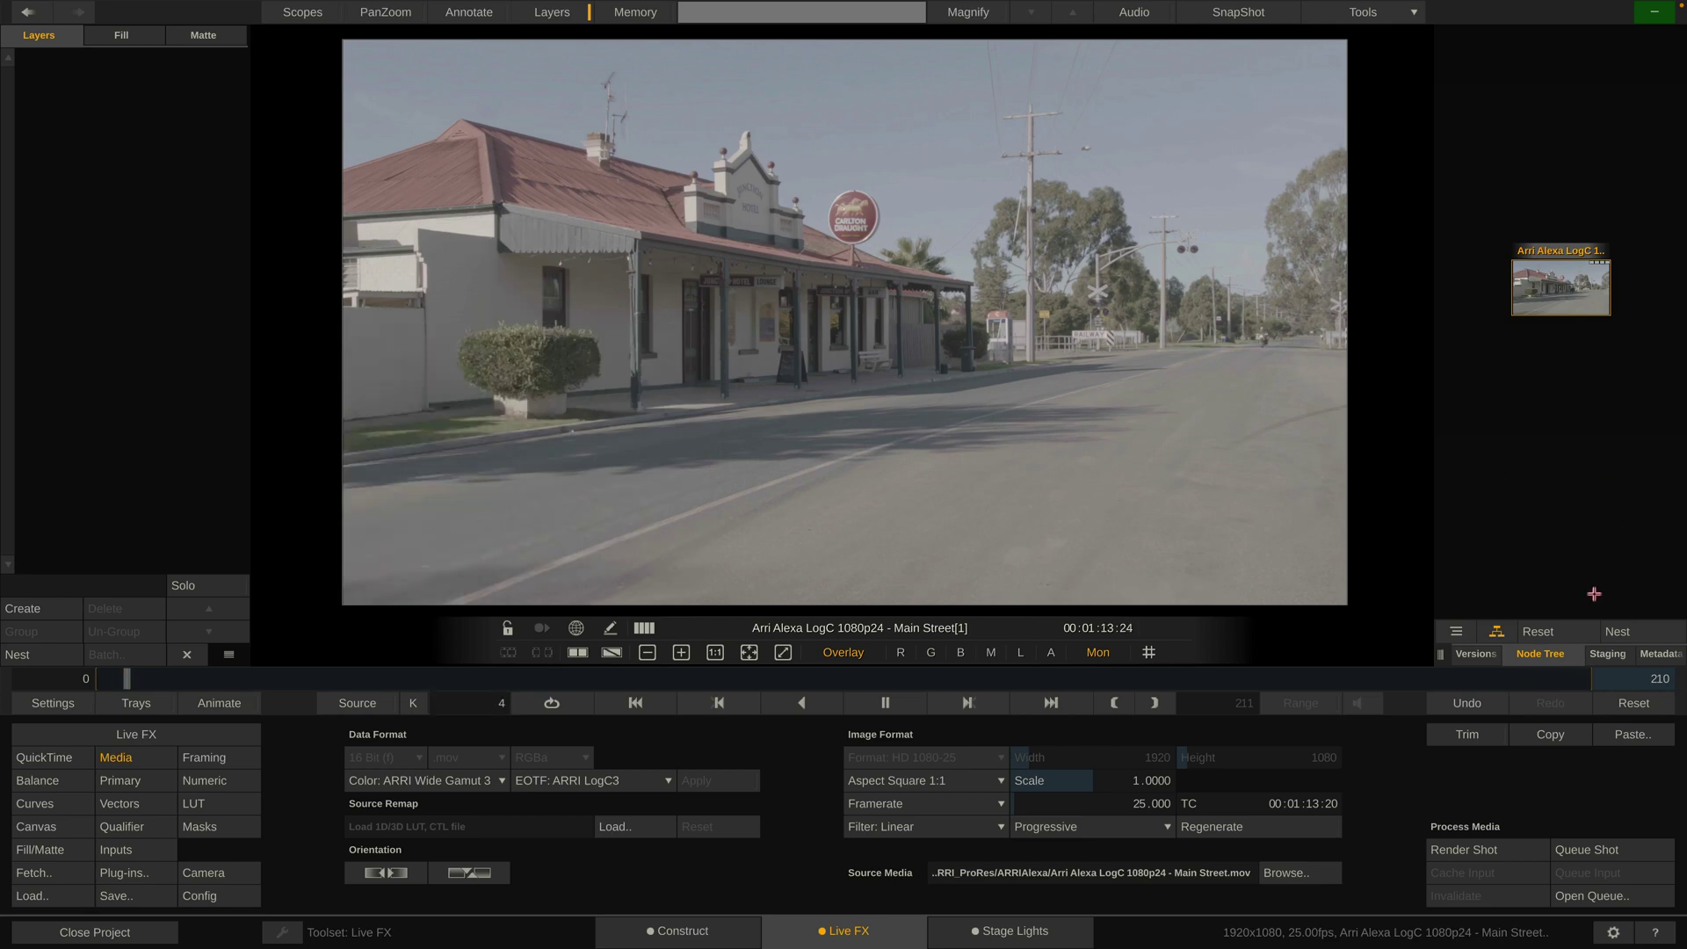
Step: Nest the Arri clip under a new node in the node tree
click(1617, 631)
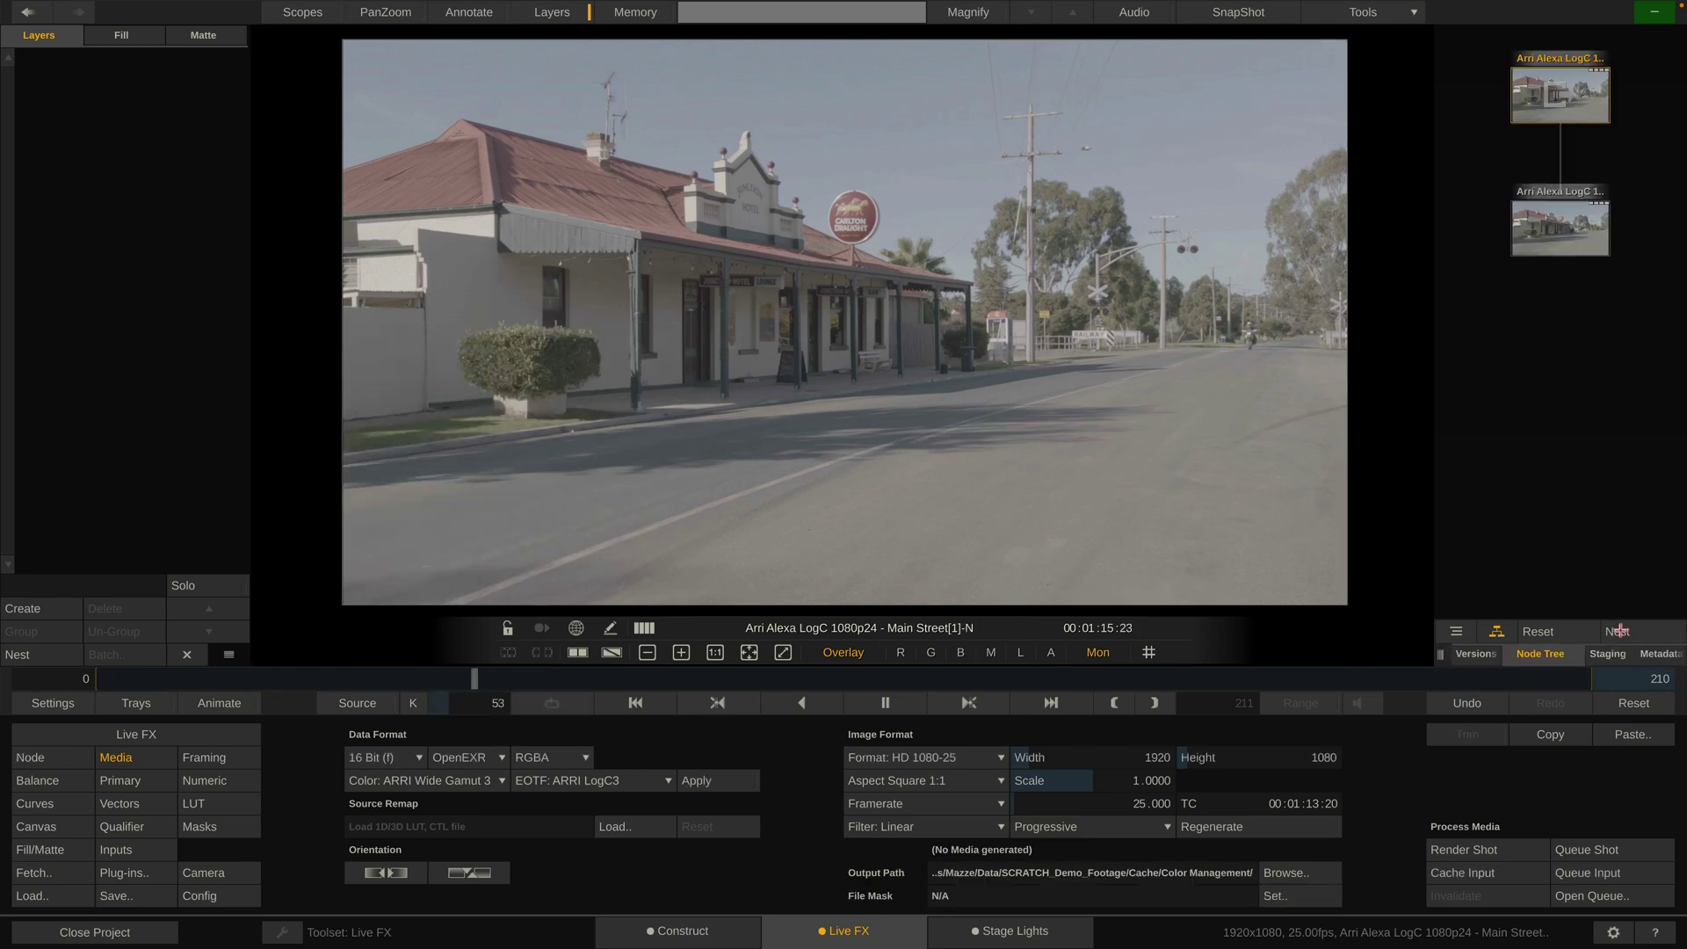
drag(1533, 360, 1531, 506)
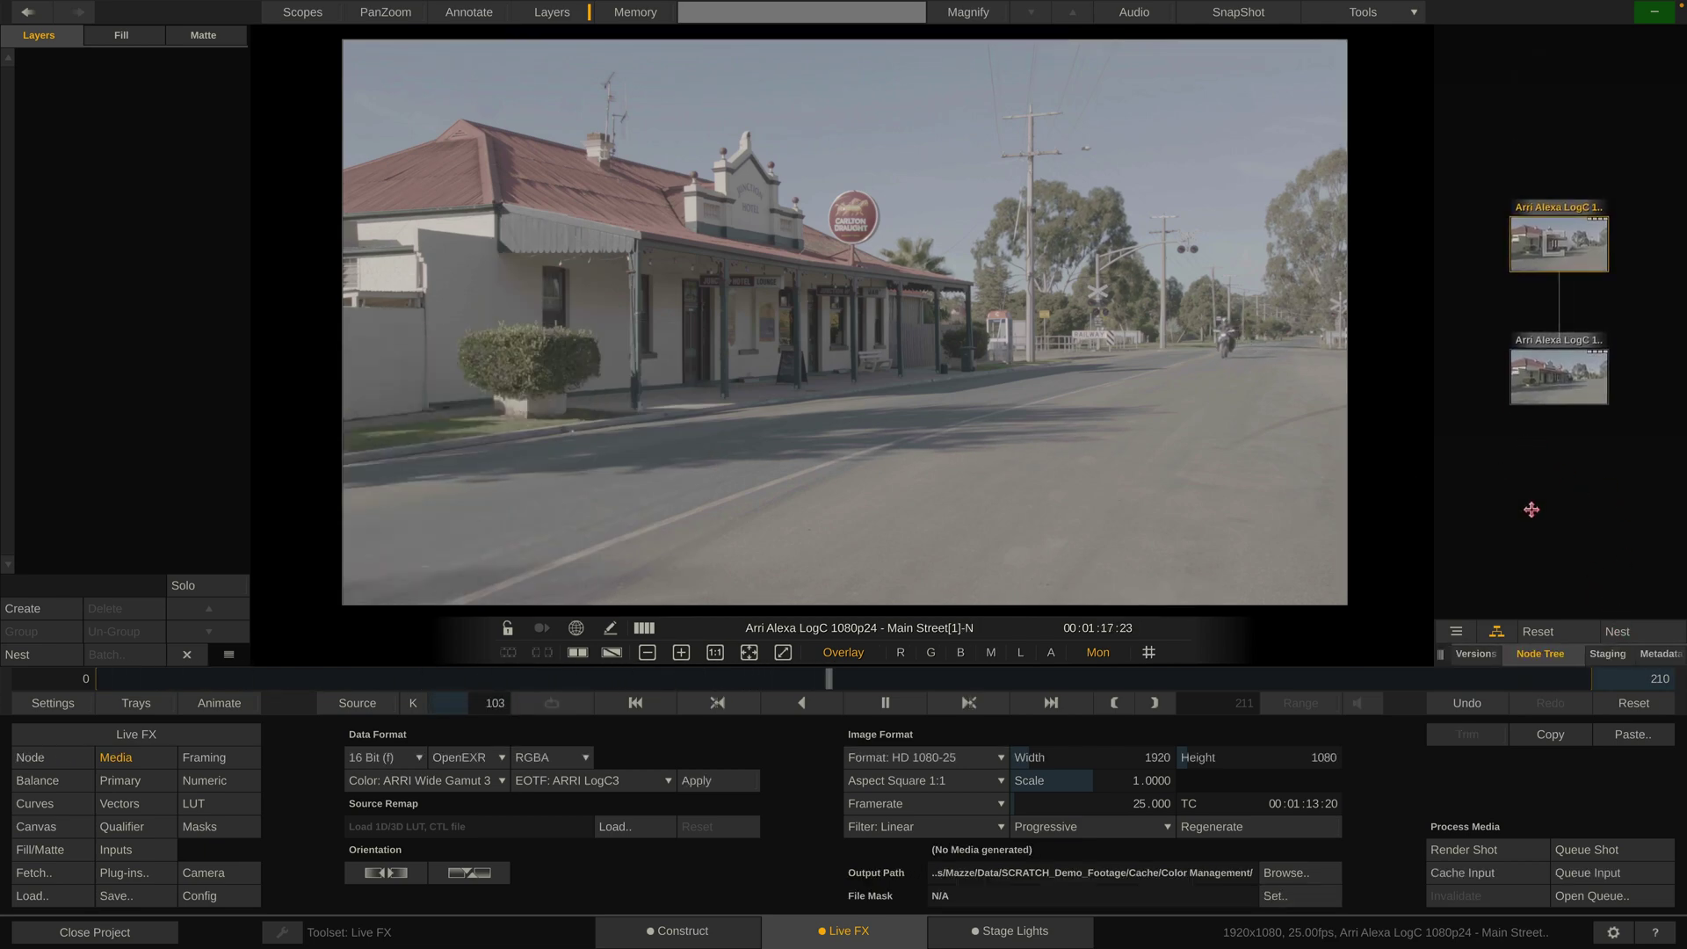
Step: Set the nested node's colorspace to Rec709, apply the conversion, and compare the node with its source clip
mouse_move(1545, 246)
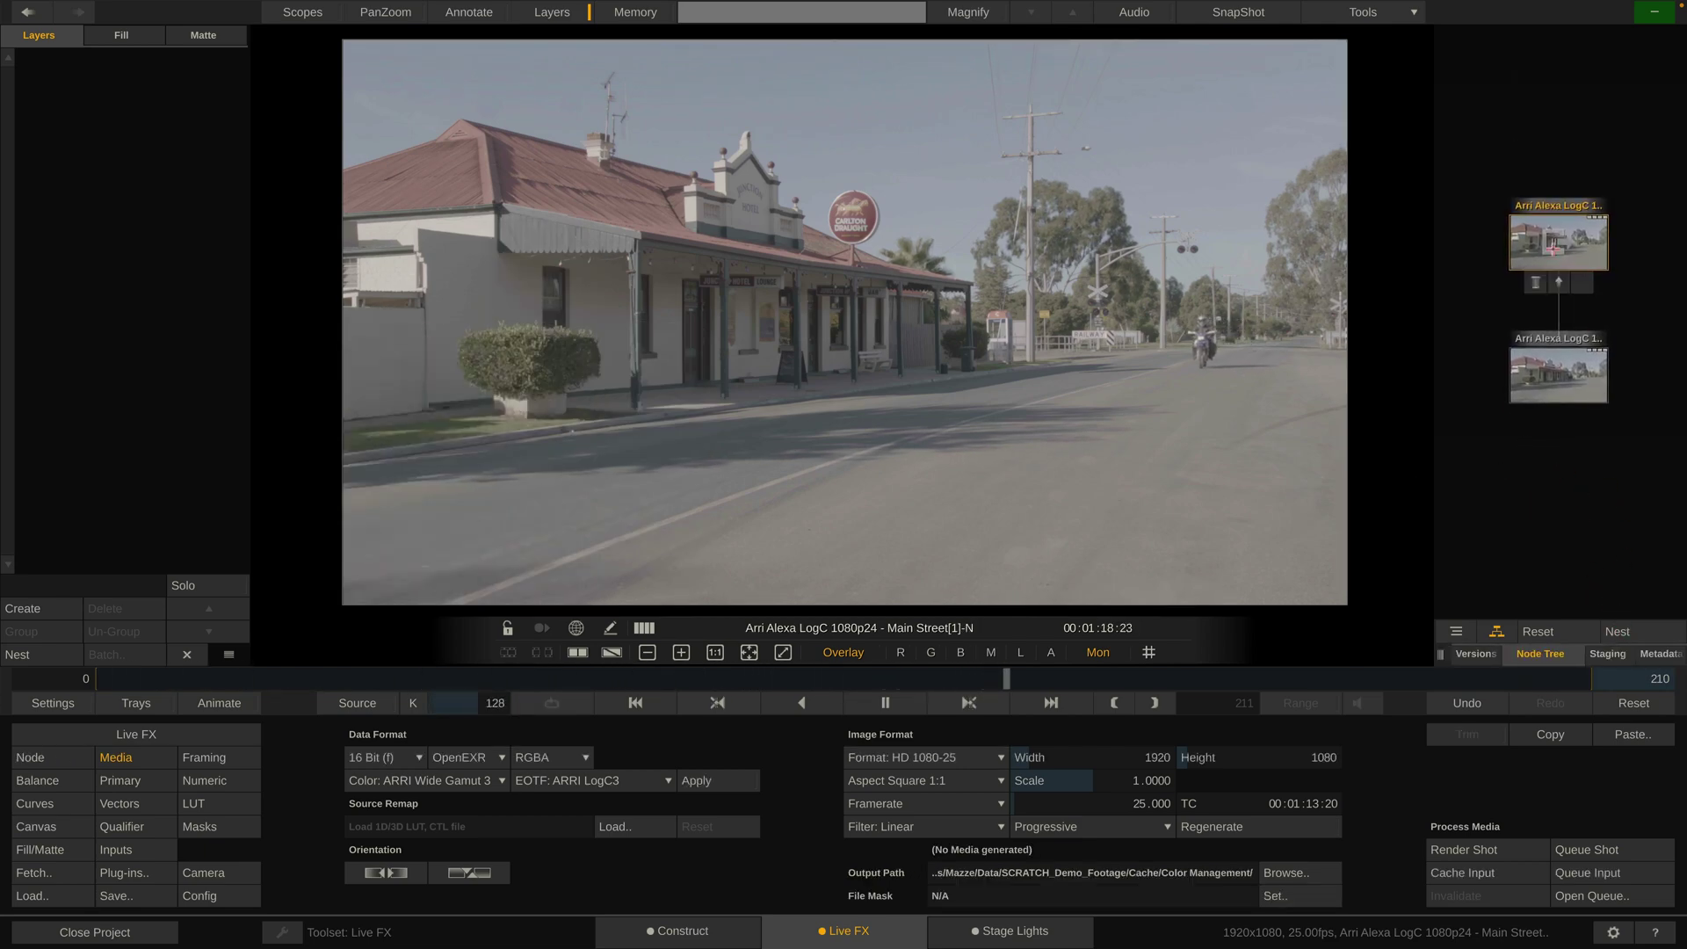
click(1548, 397)
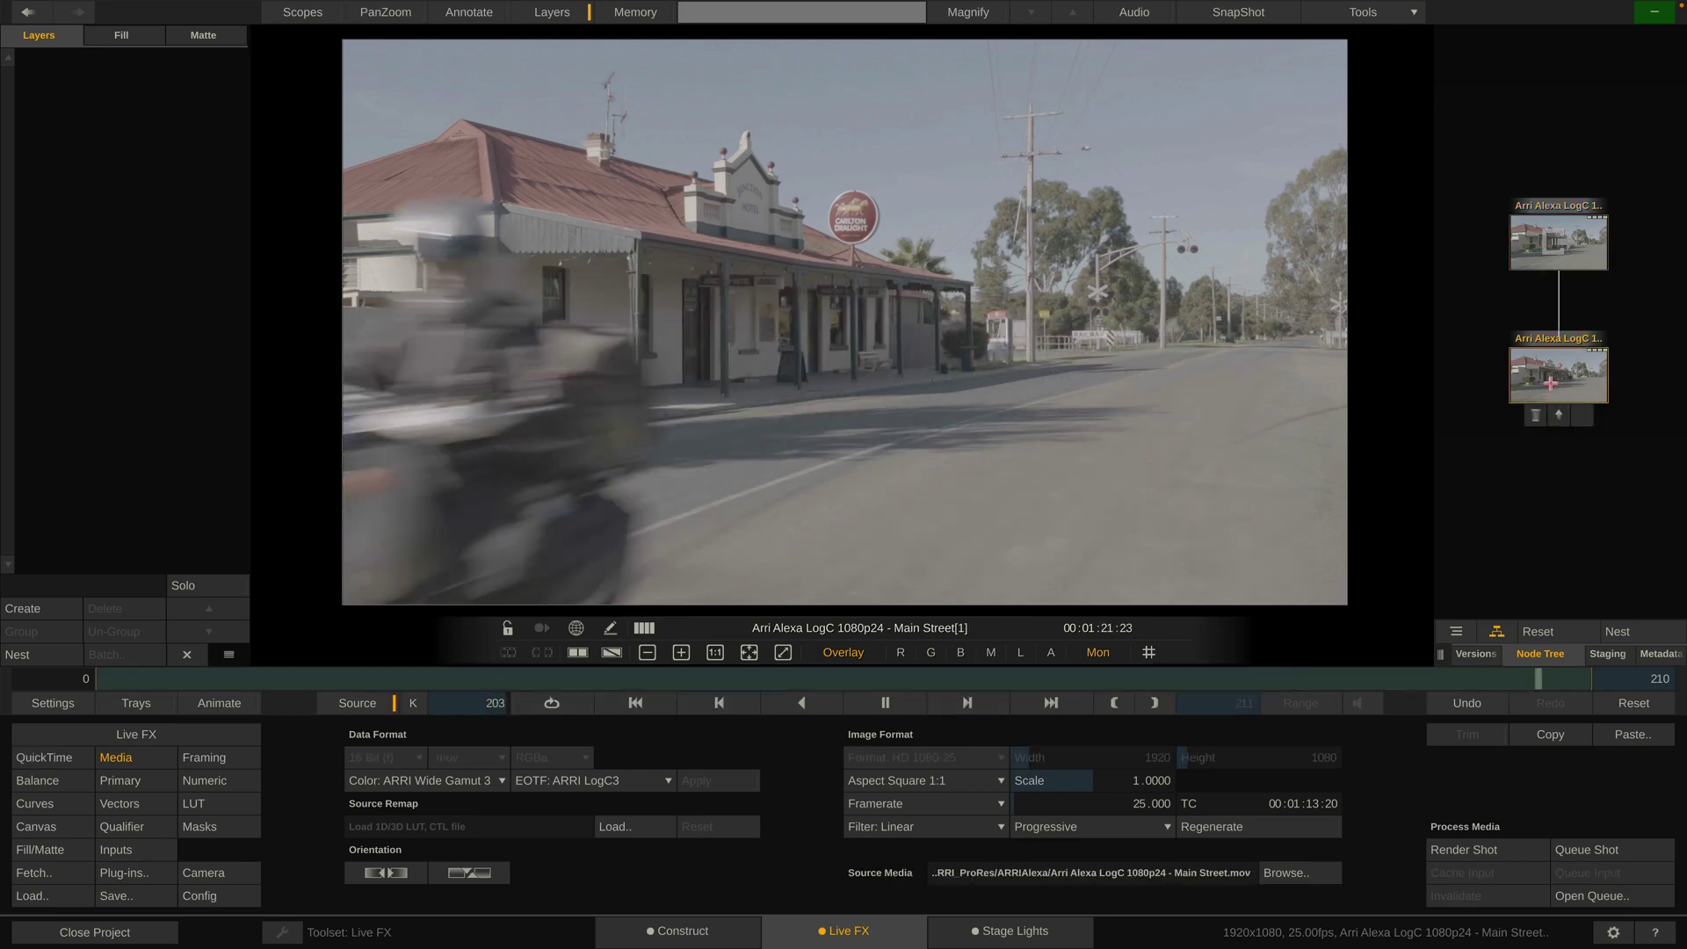
click(1556, 242)
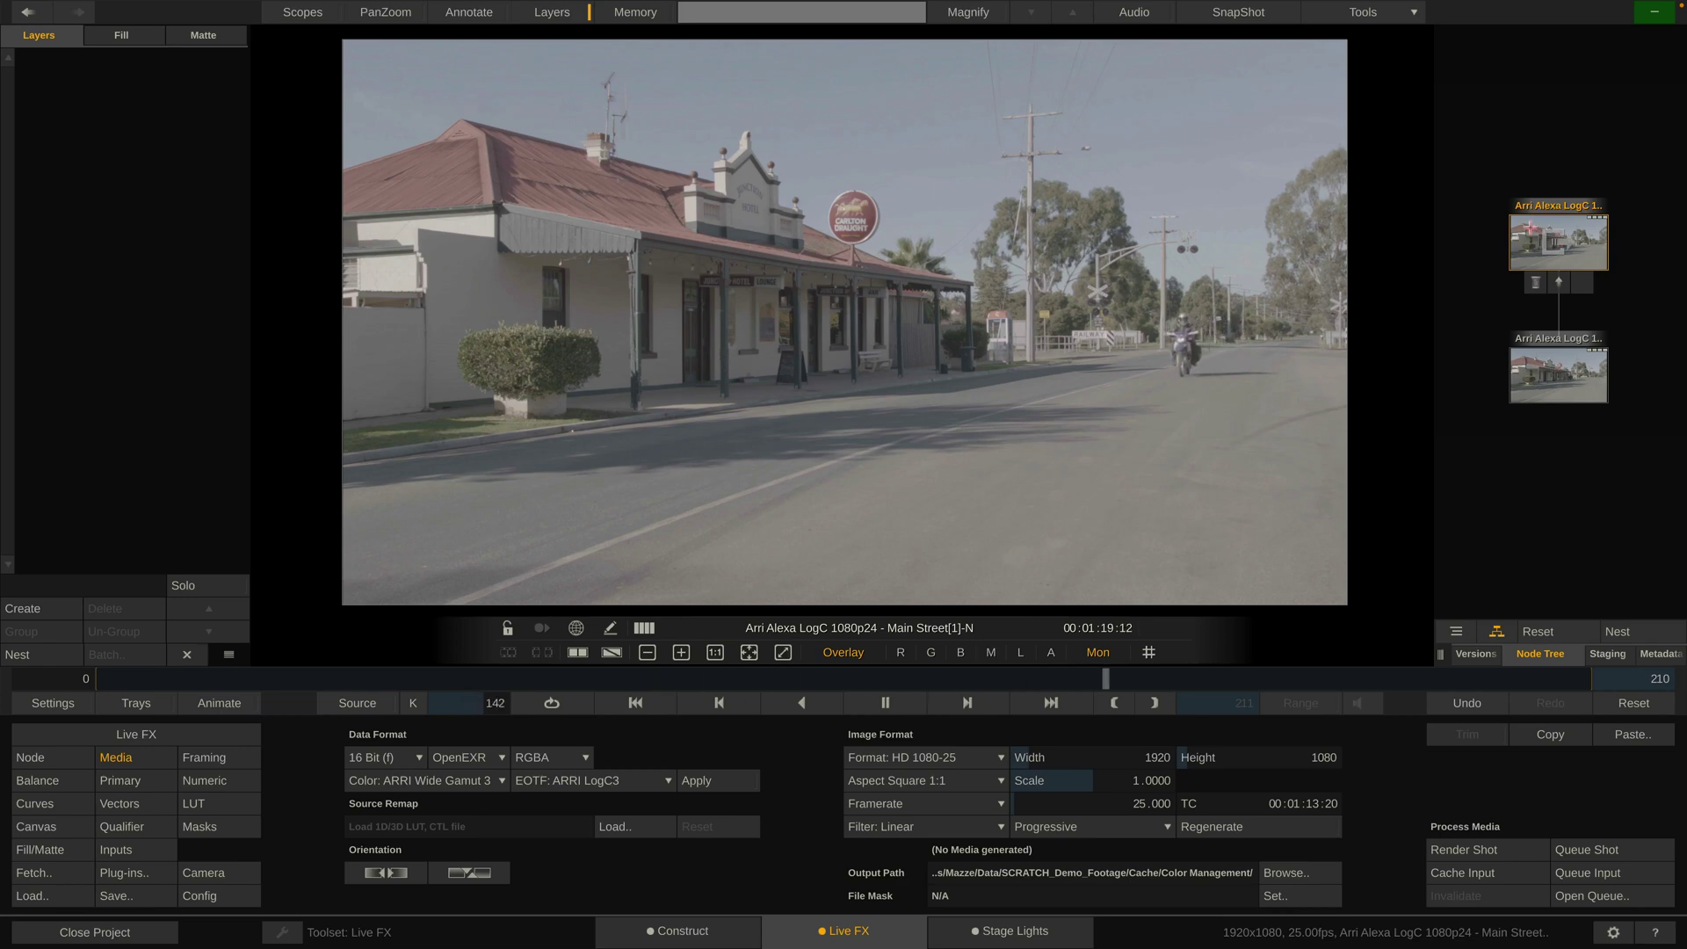
click(439, 781)
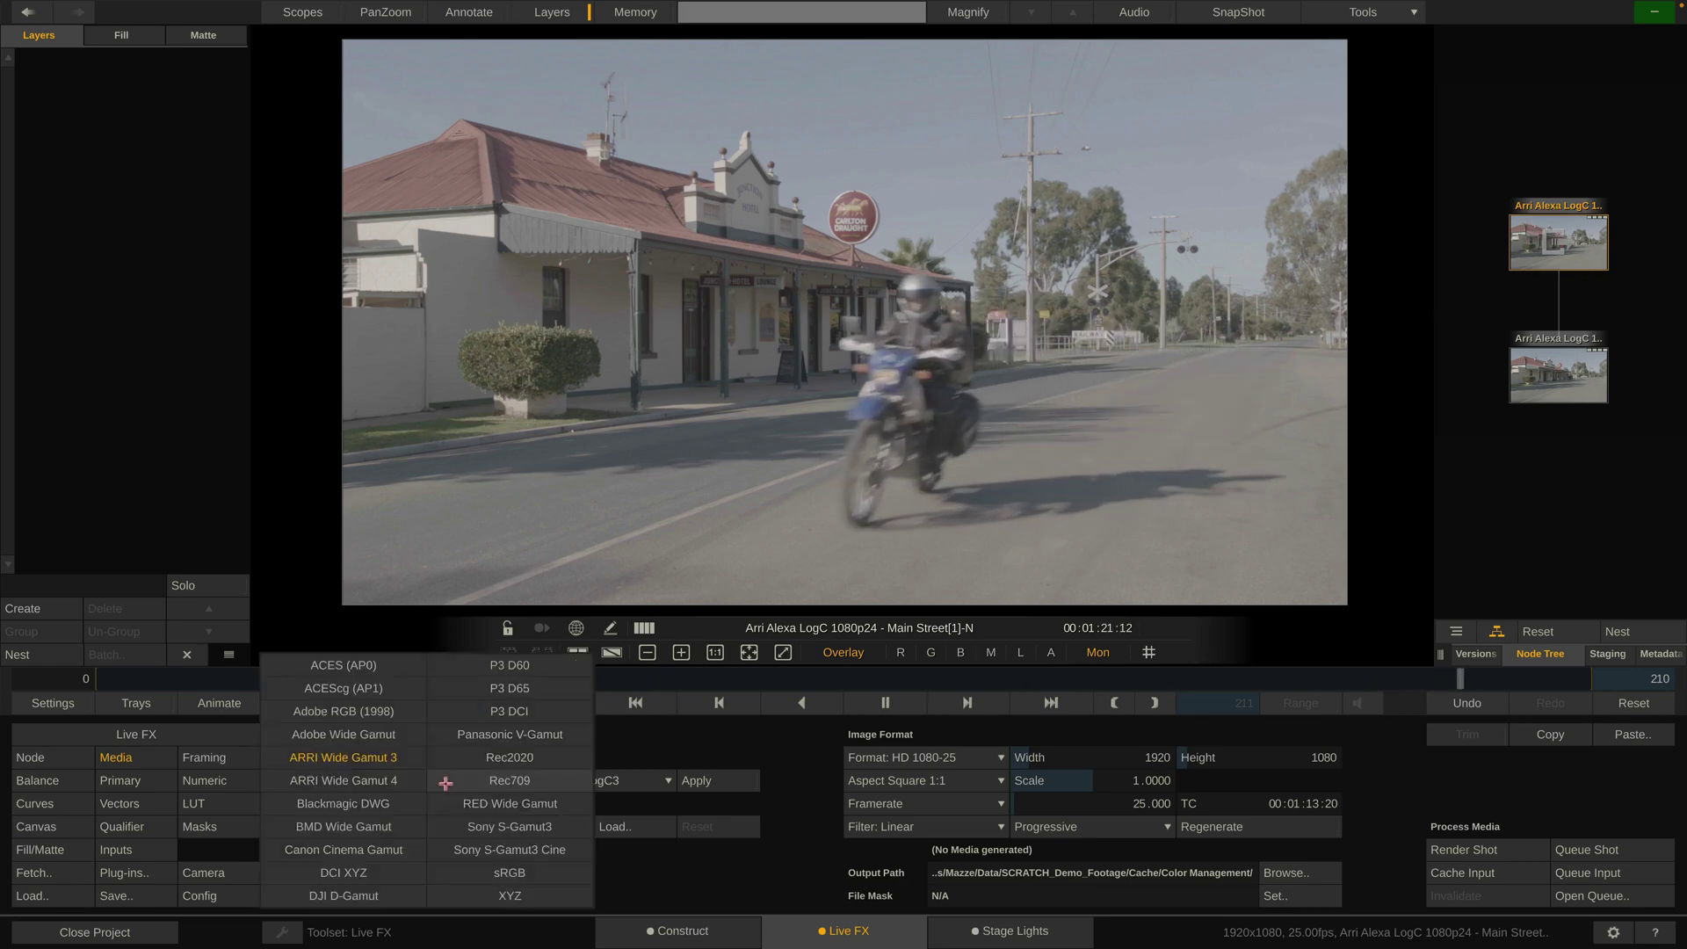
click(552, 788)
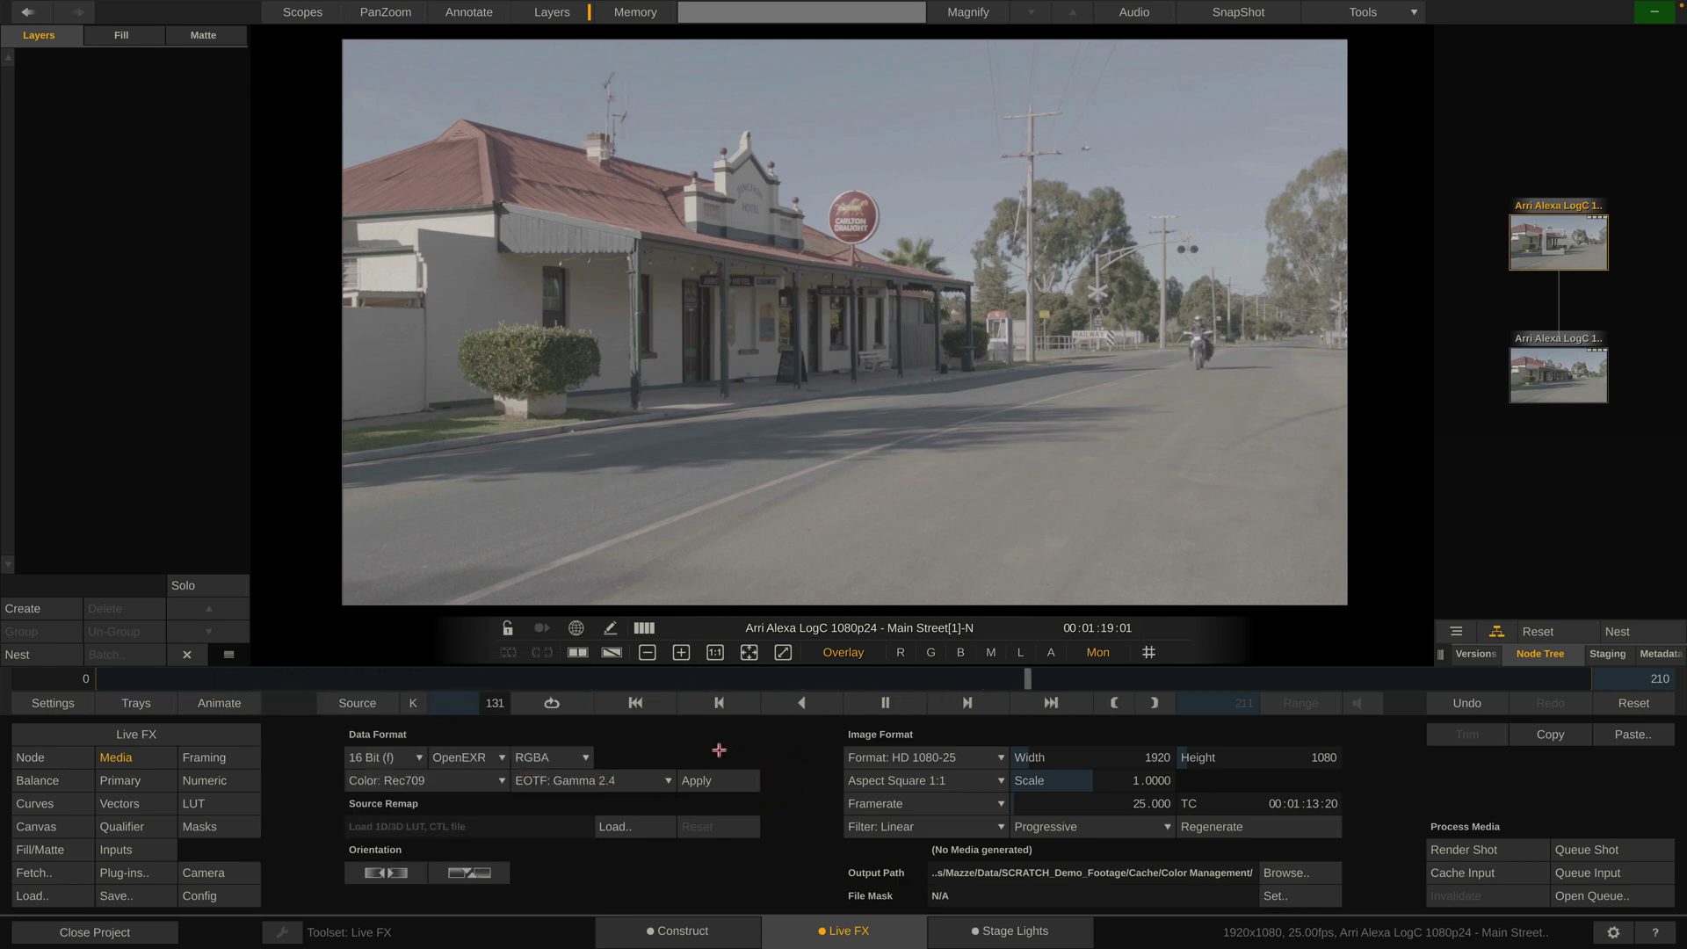
click(721, 782)
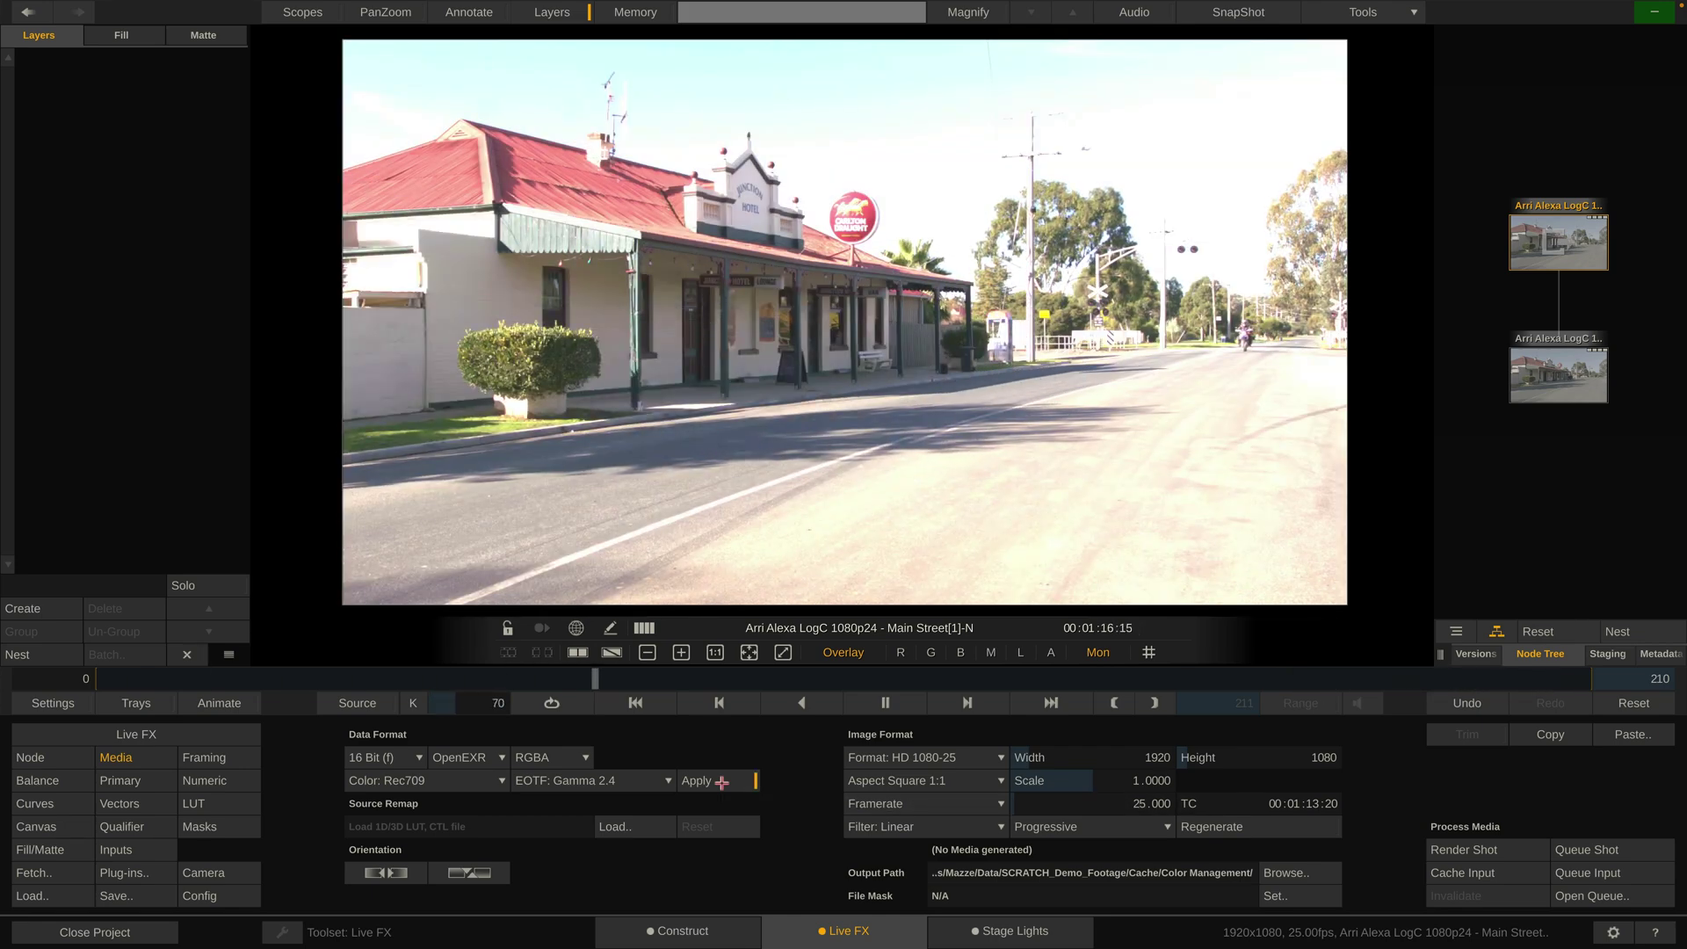
click(1558, 387)
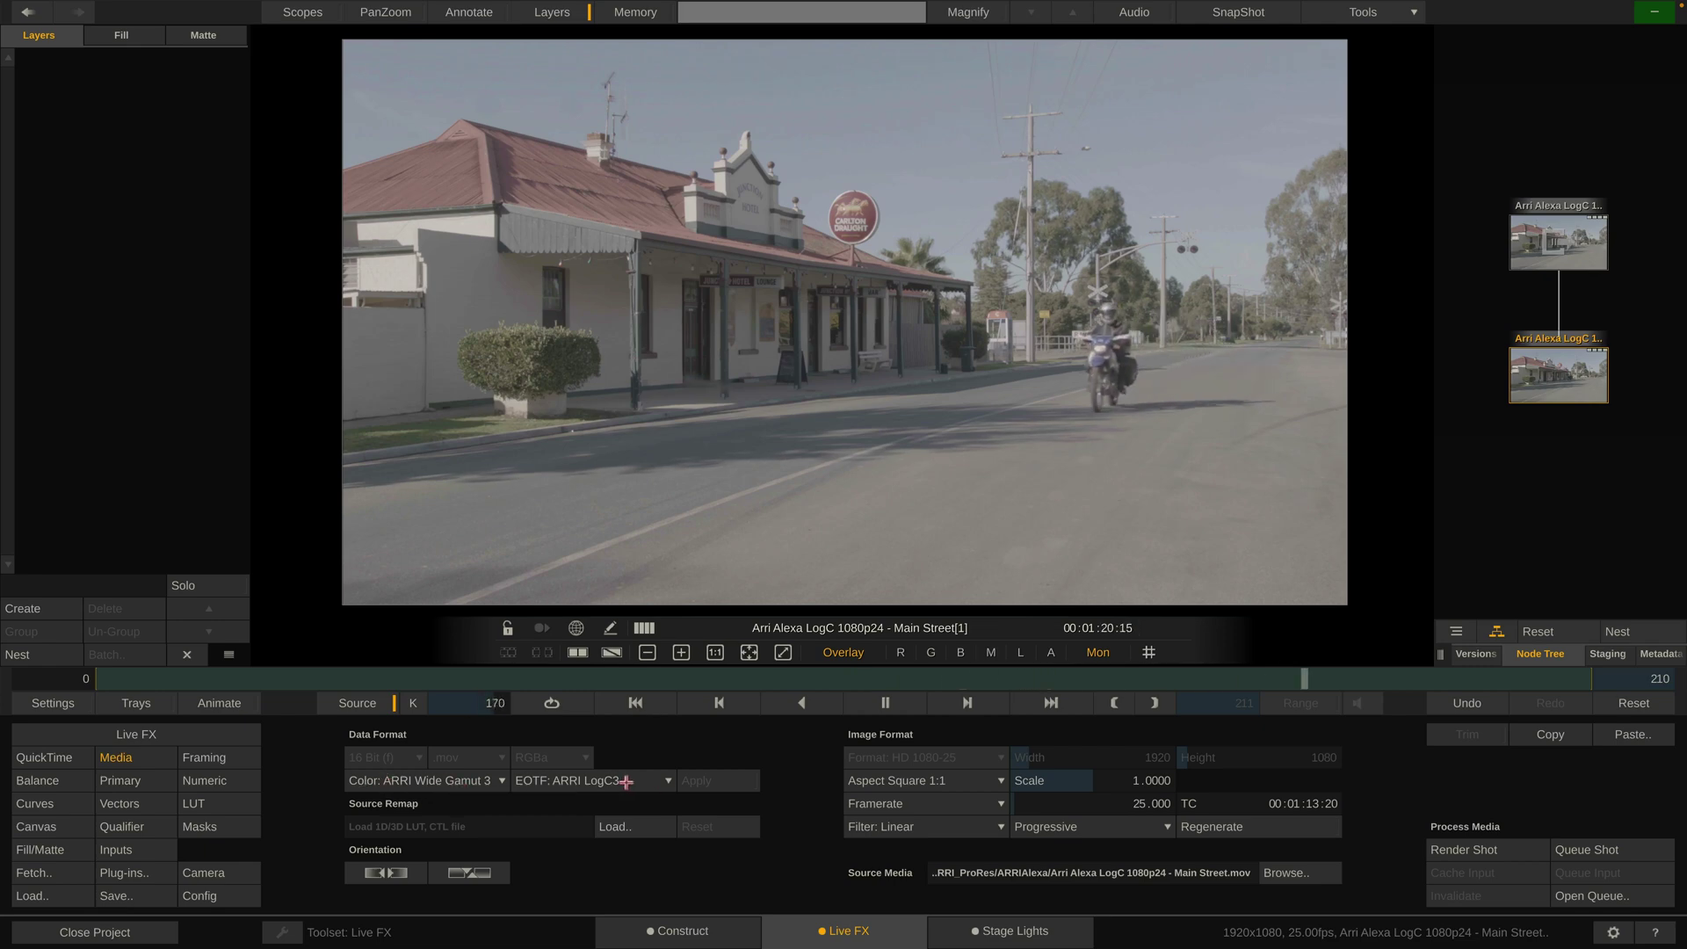
click(1560, 235)
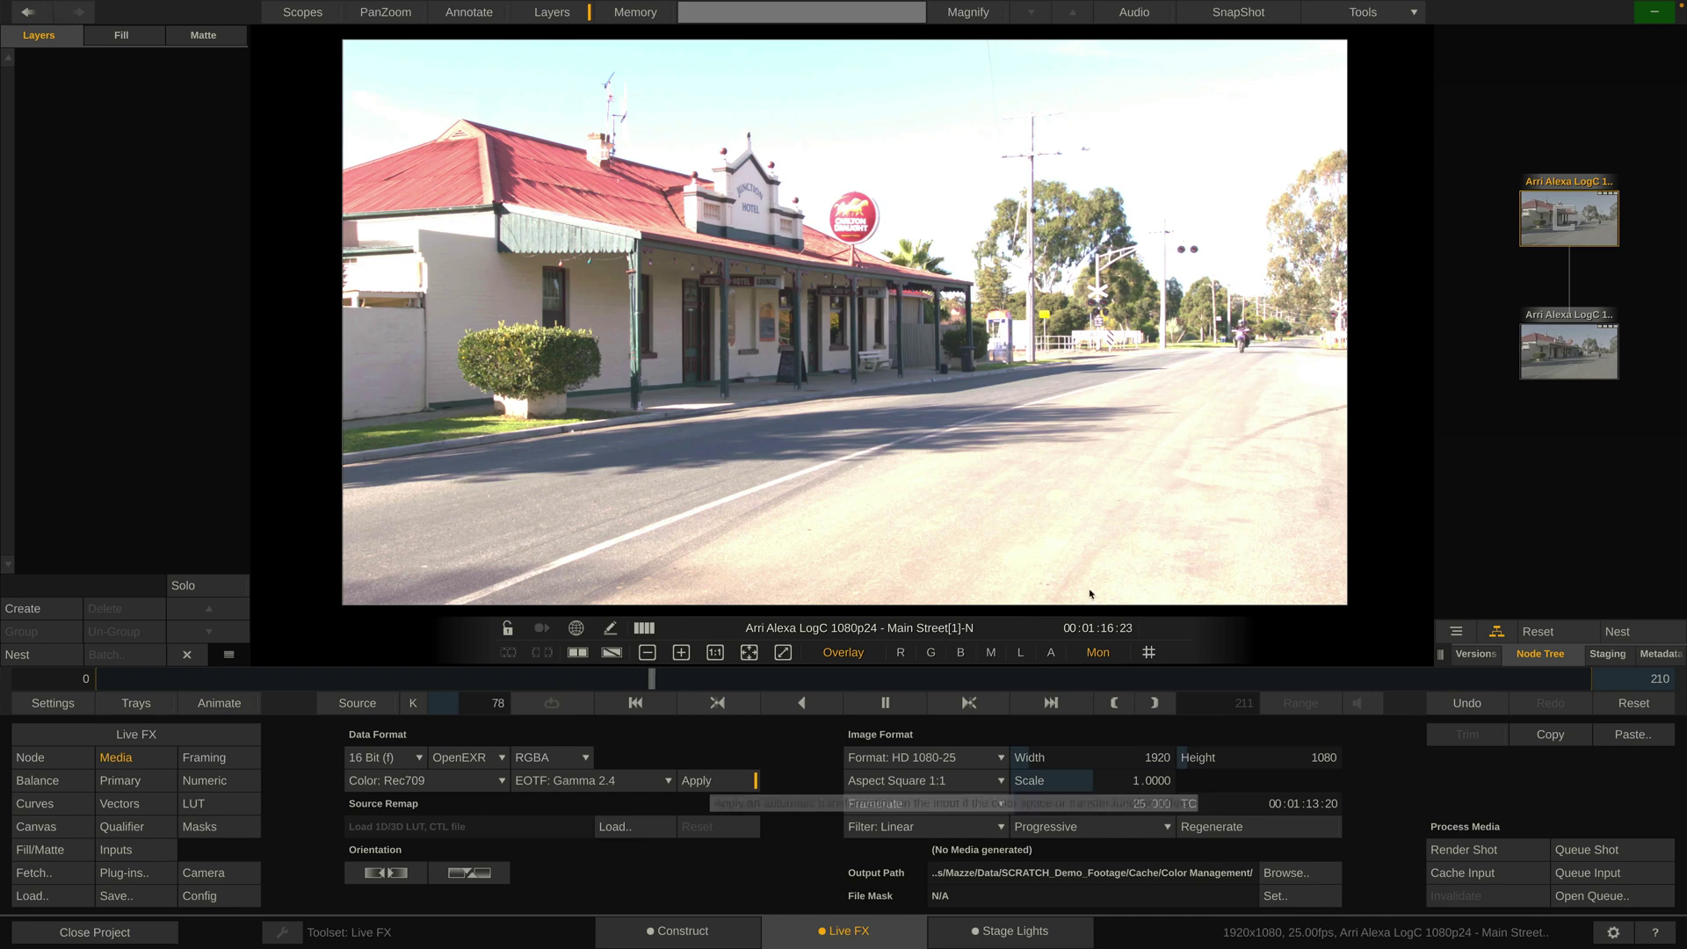
Step: Delete the Rec709 node above the Arri clip, nest the clip once more, and remove that new node too
mouse_move(1534, 215)
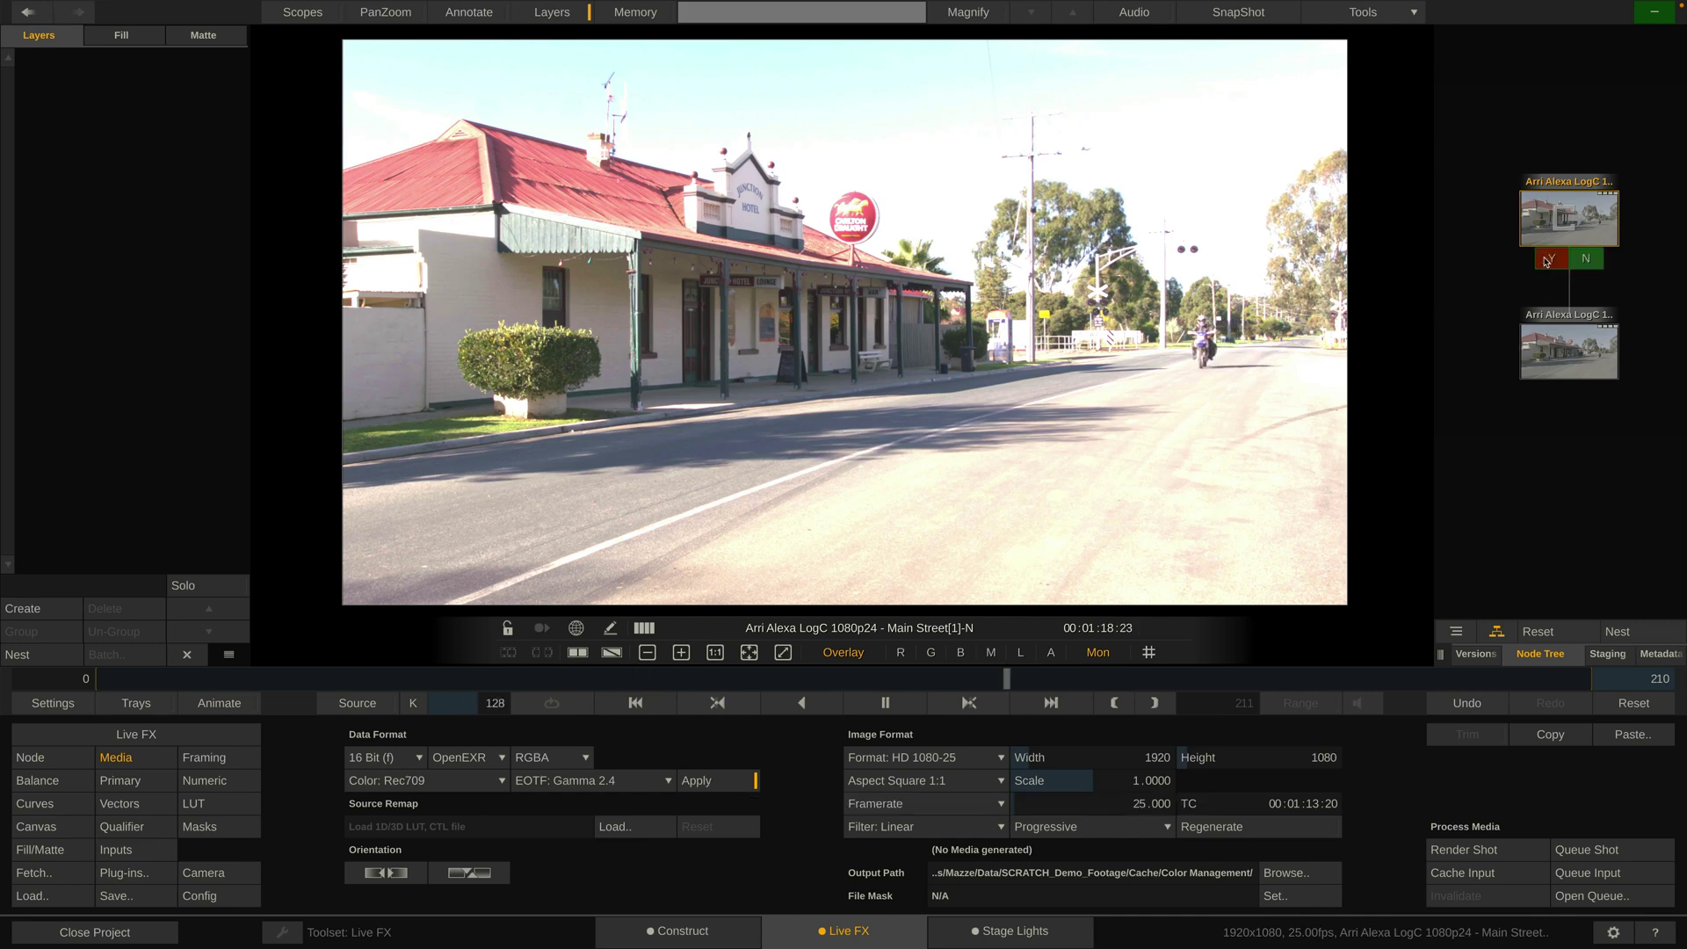
click(1546, 261)
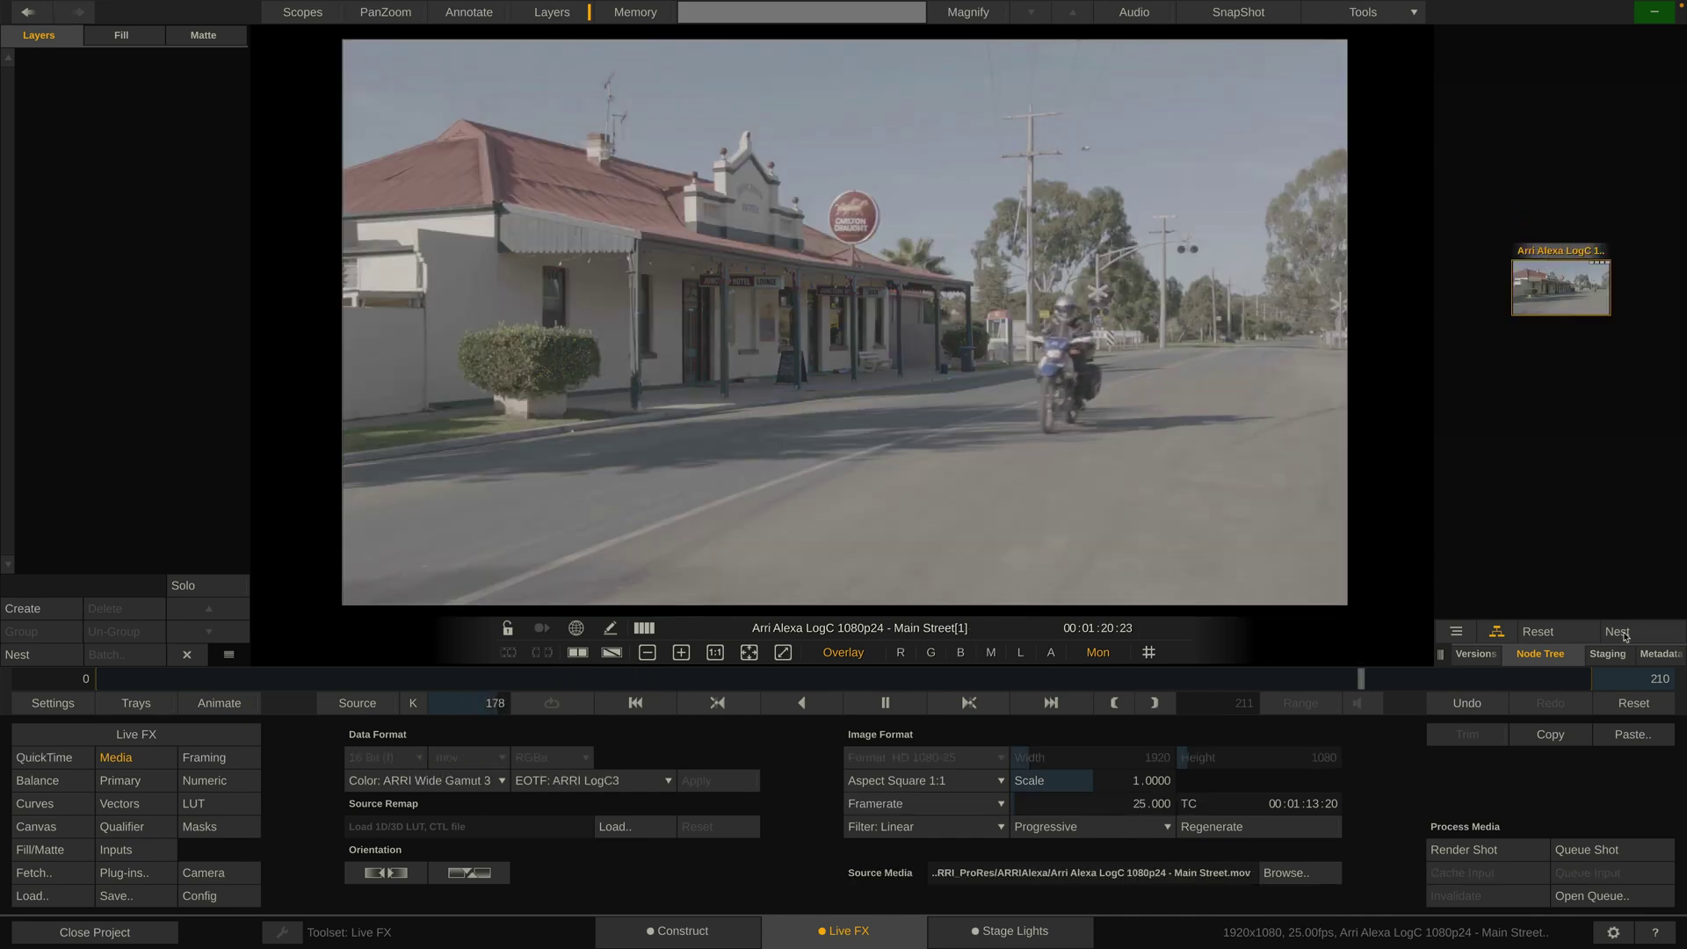
key(ctrl+n)
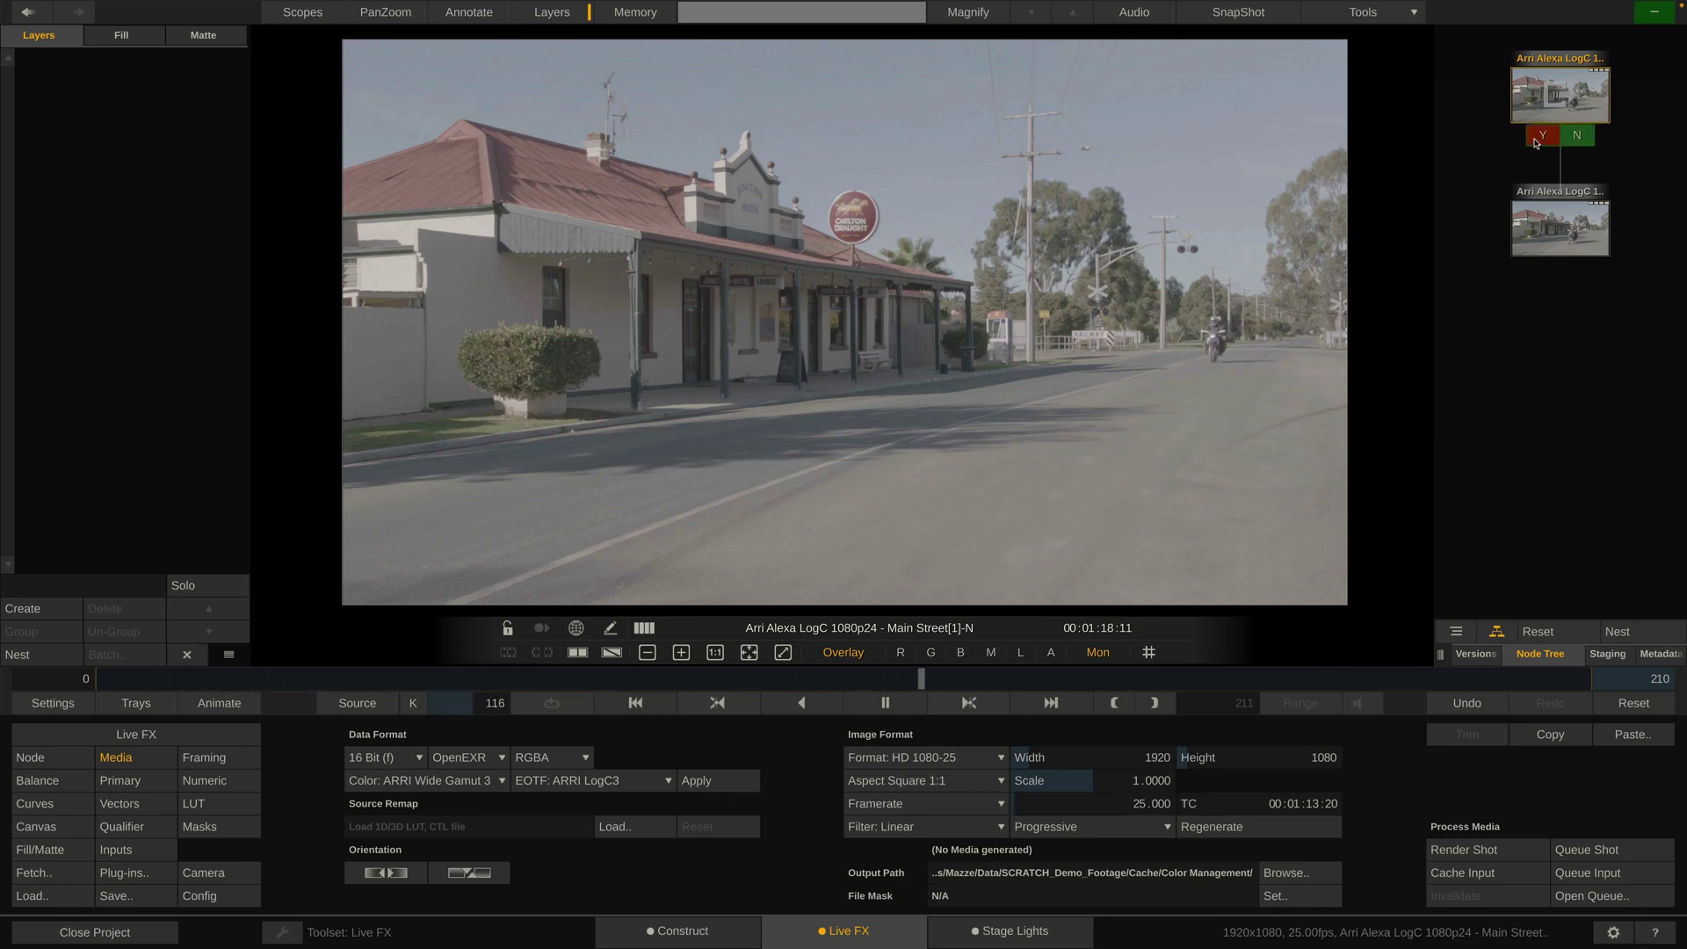
click(1536, 139)
Step: Close the project, review its Color Management option in the project settings, and enter the project again
click(61, 938)
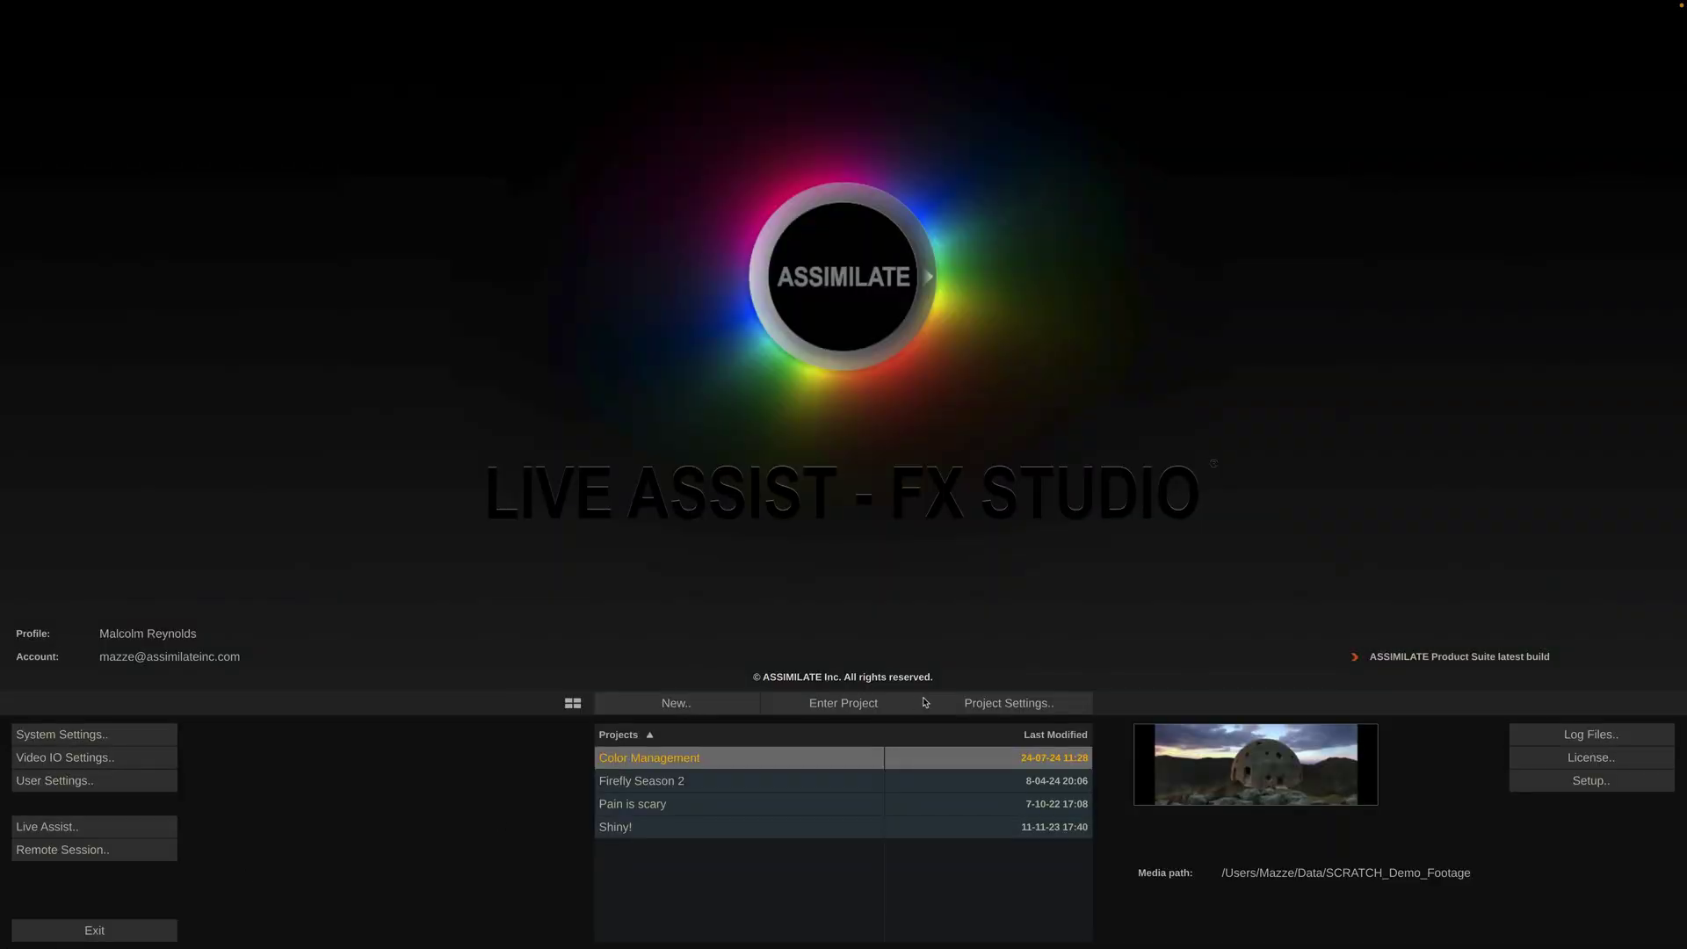
click(998, 704)
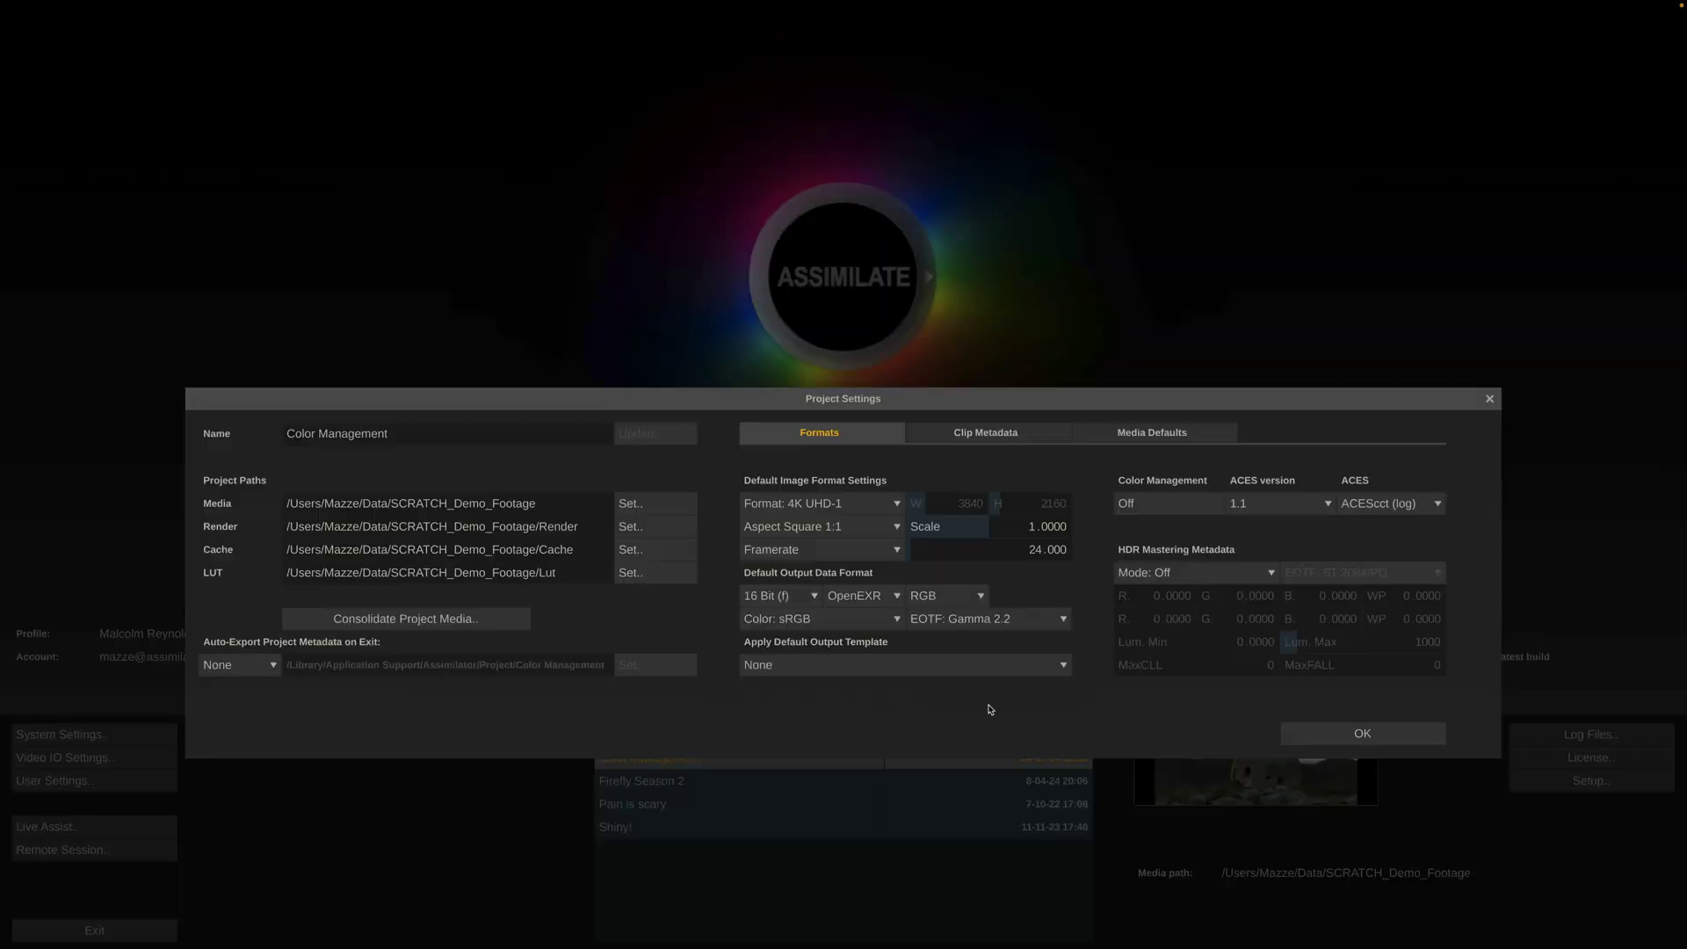
click(1318, 730)
click(845, 704)
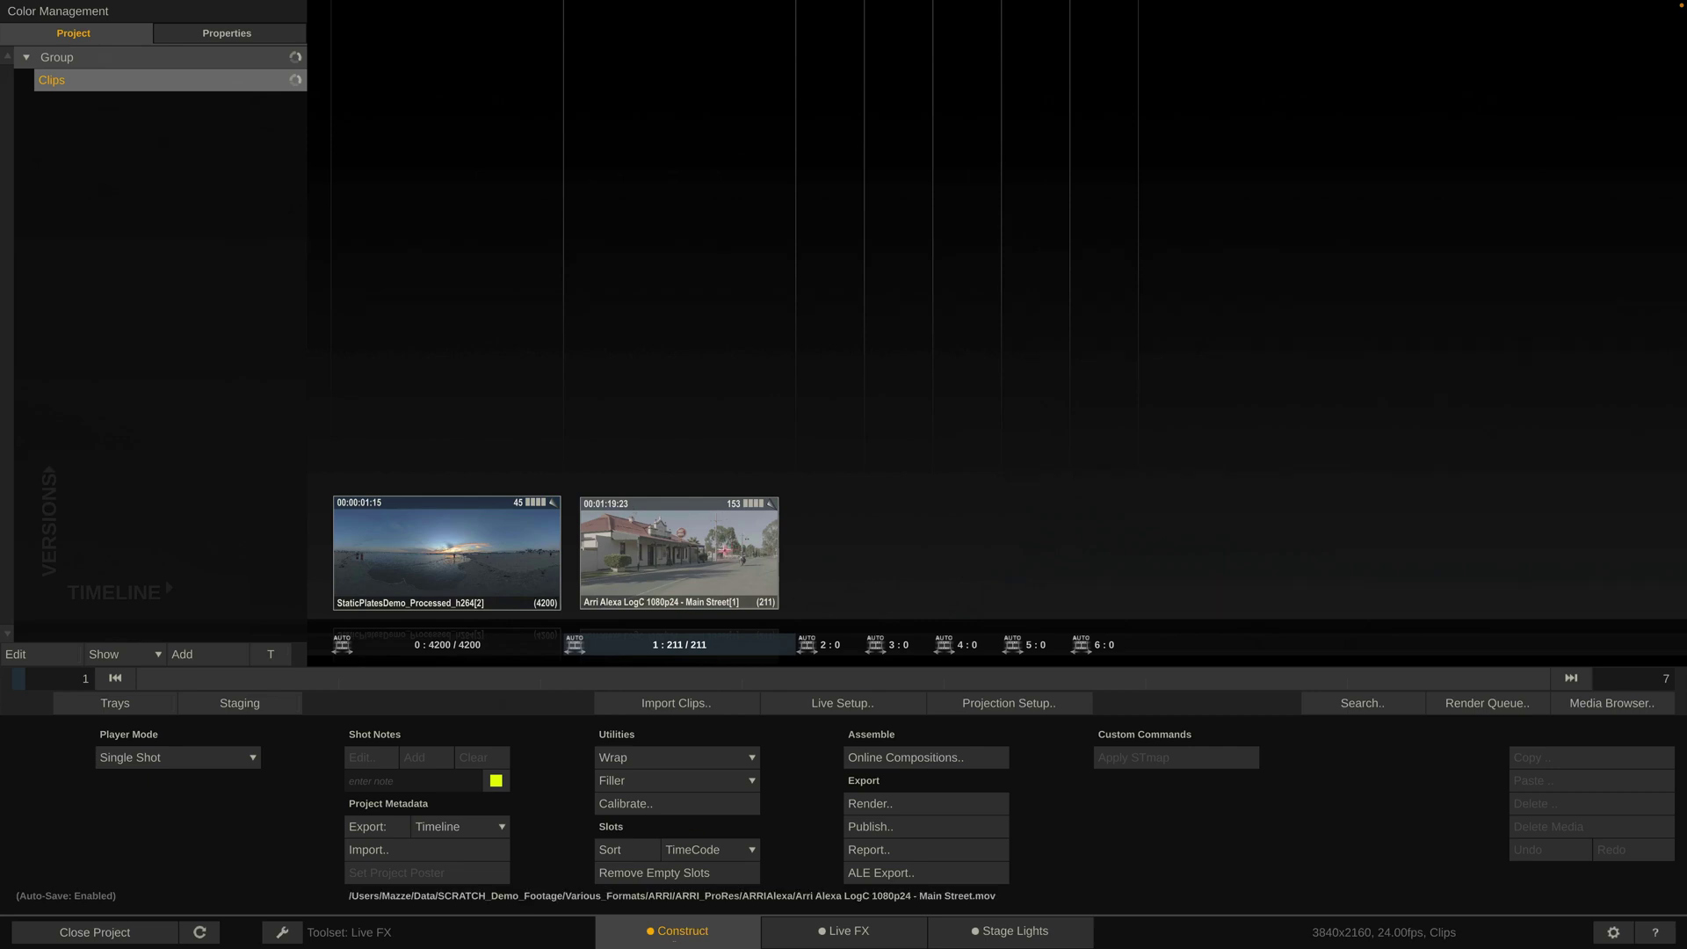
Step: Open the Arri clip, nest it under a new node, and check the node's Apply option for color conversion
double_click(718, 550)
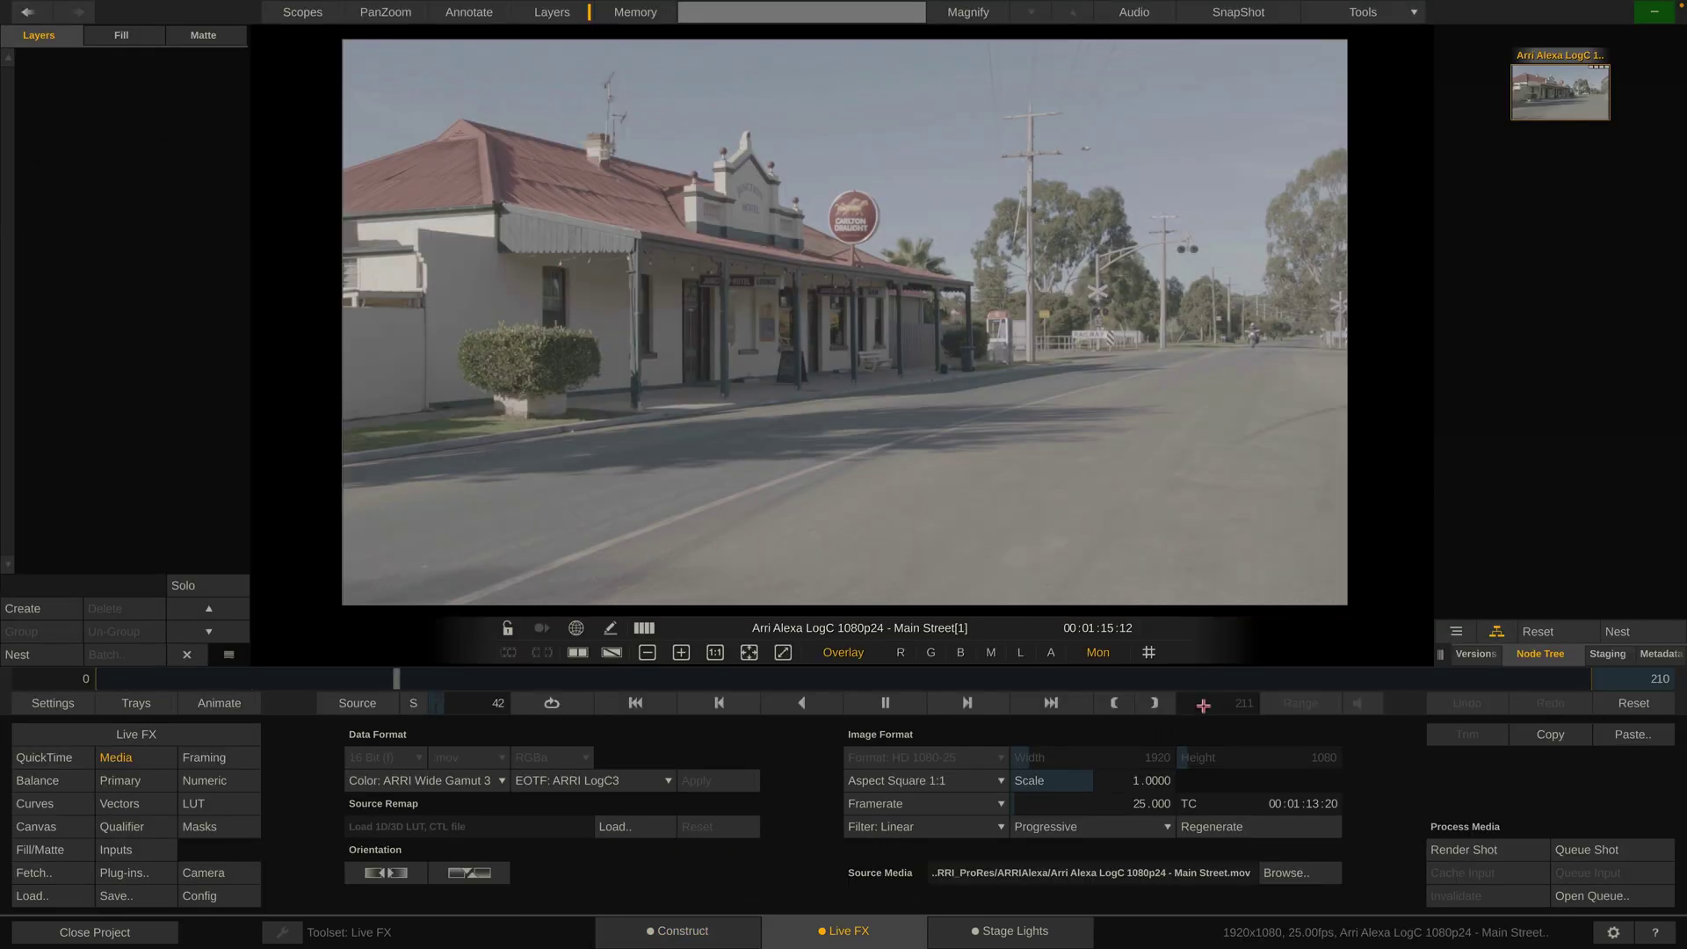
click(1617, 632)
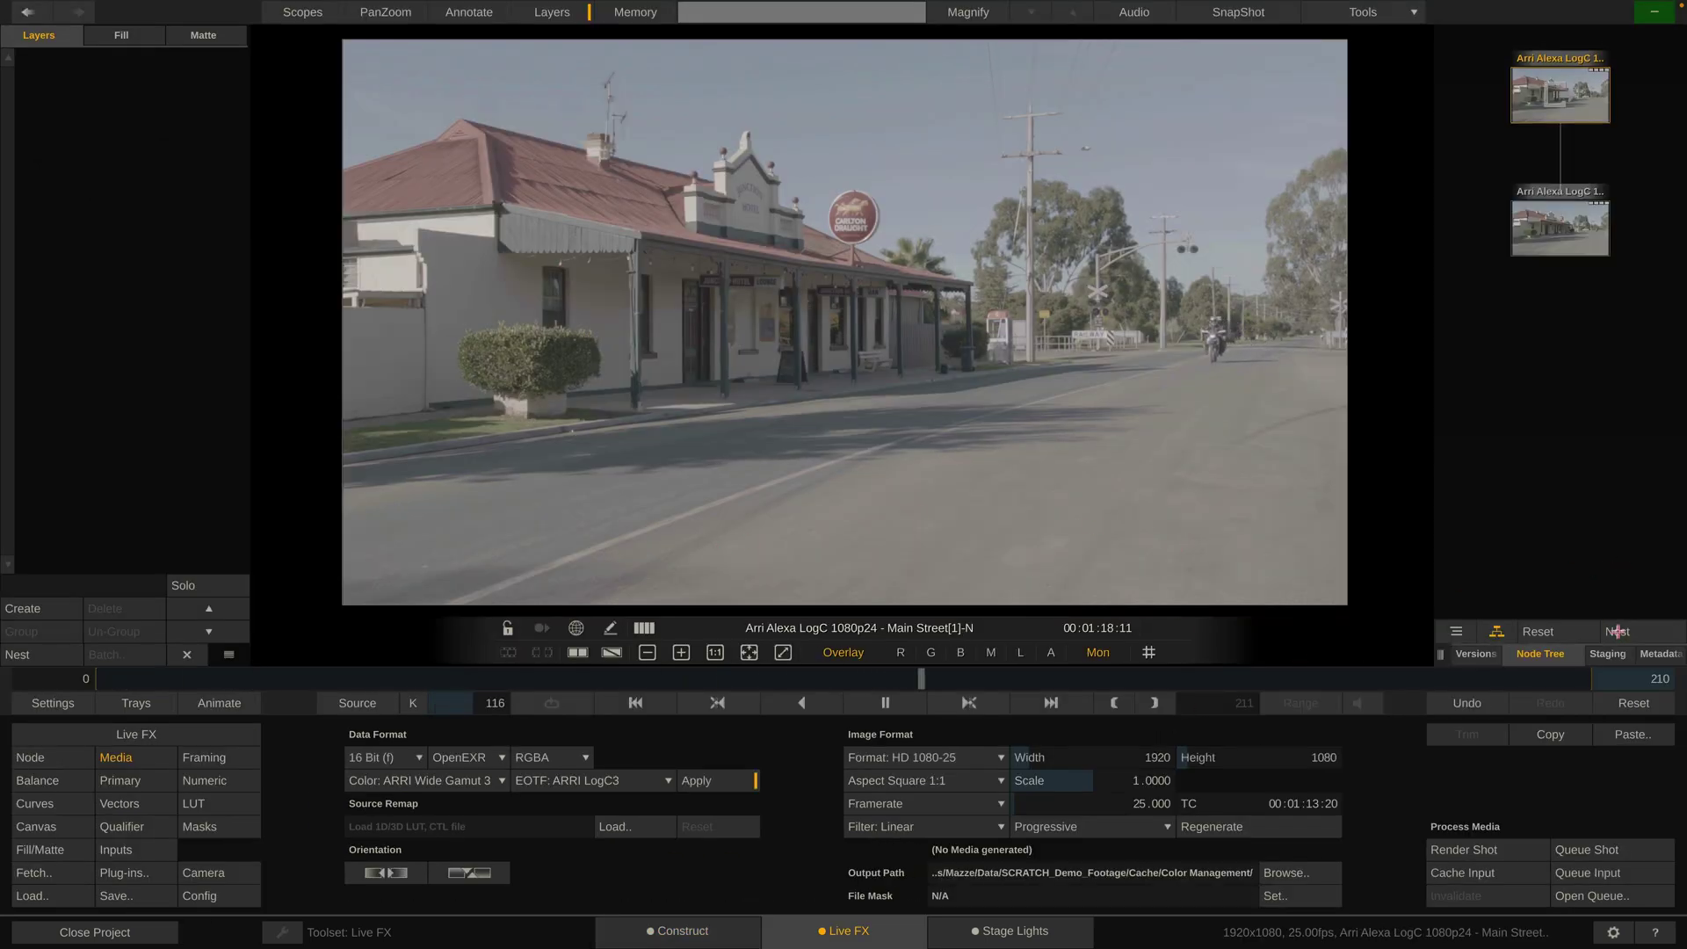
click(725, 777)
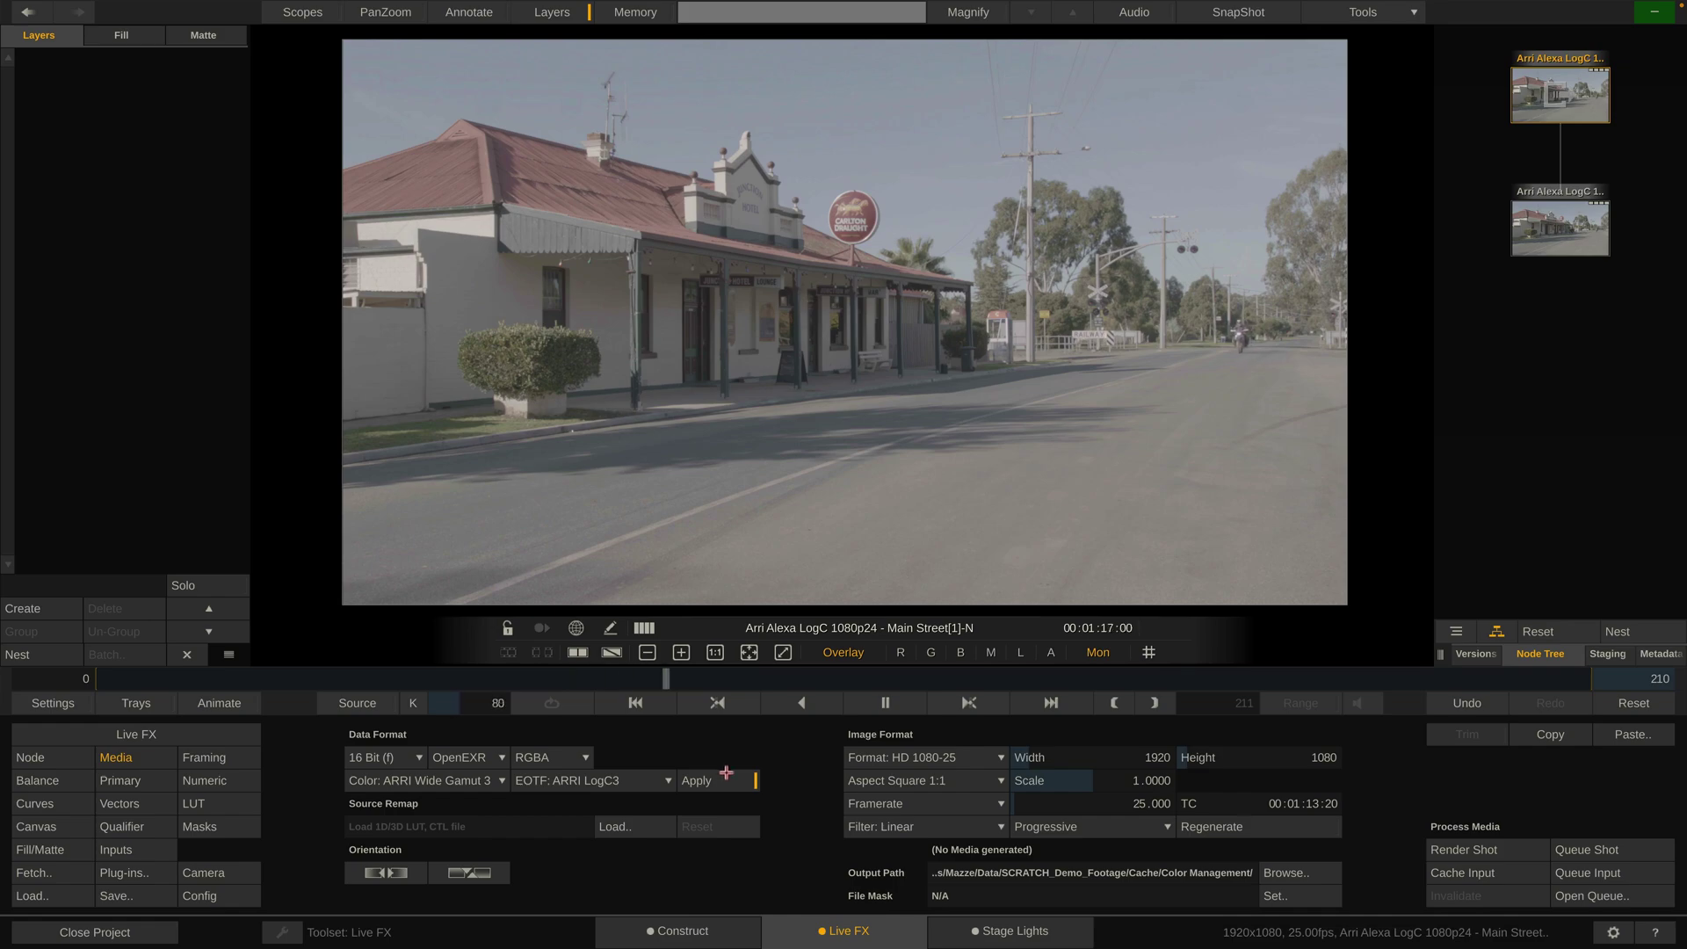
Step: Close the project and set Color Management to Off in its project settings
click(95, 930)
click(1013, 707)
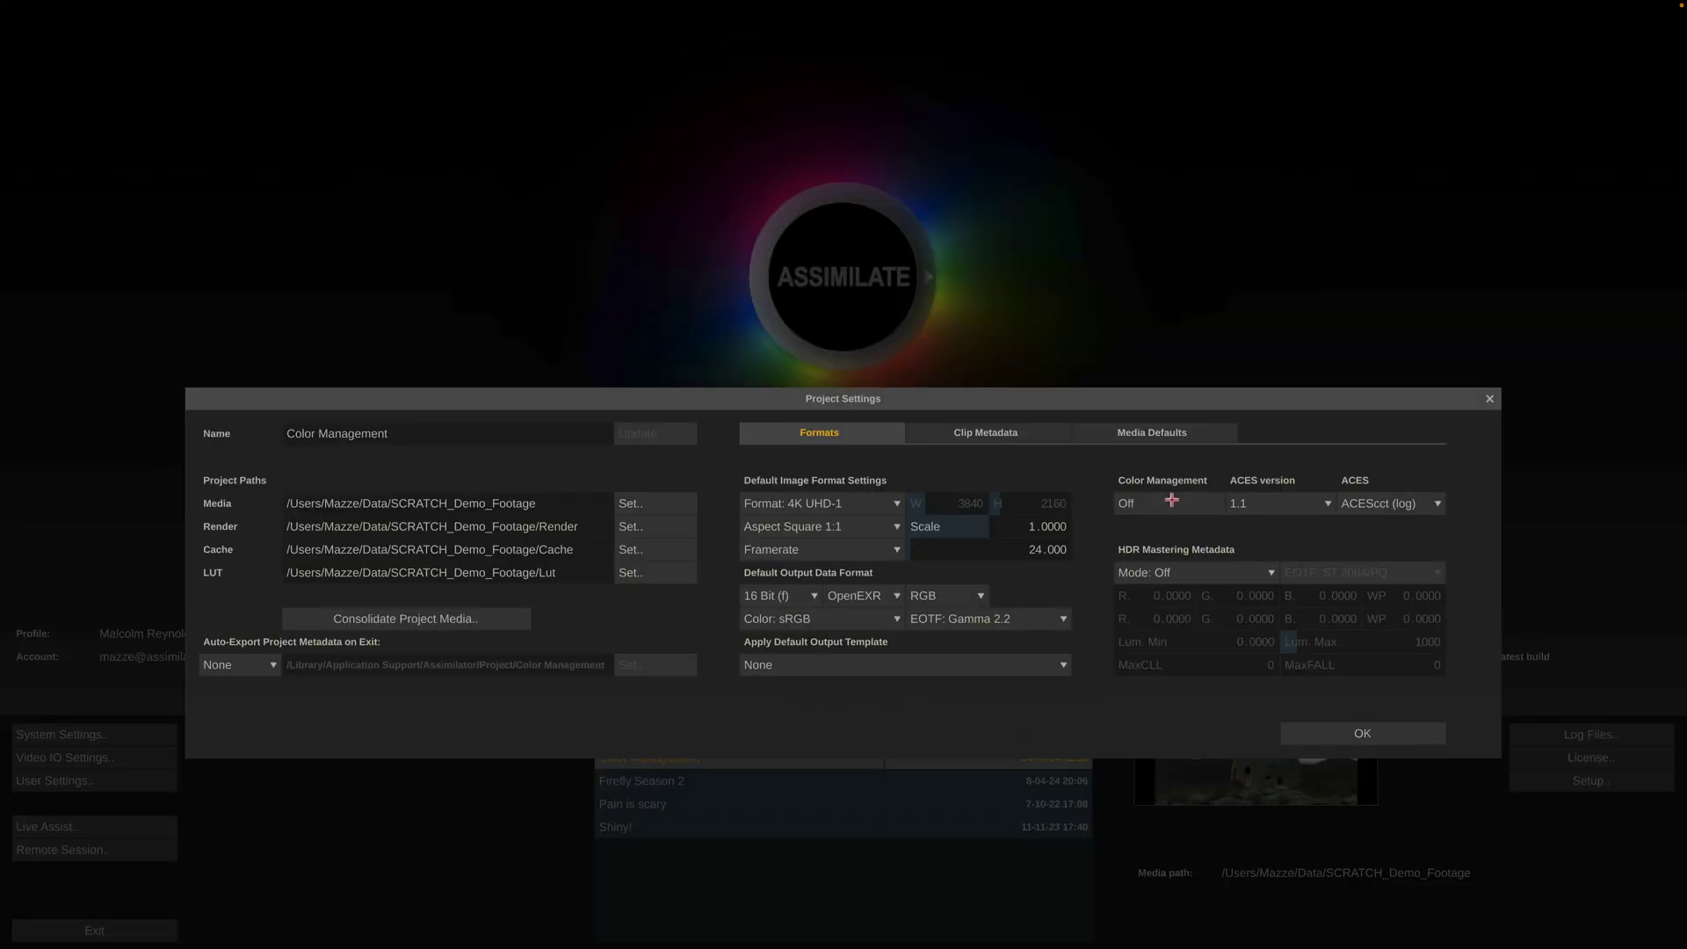
click(1324, 733)
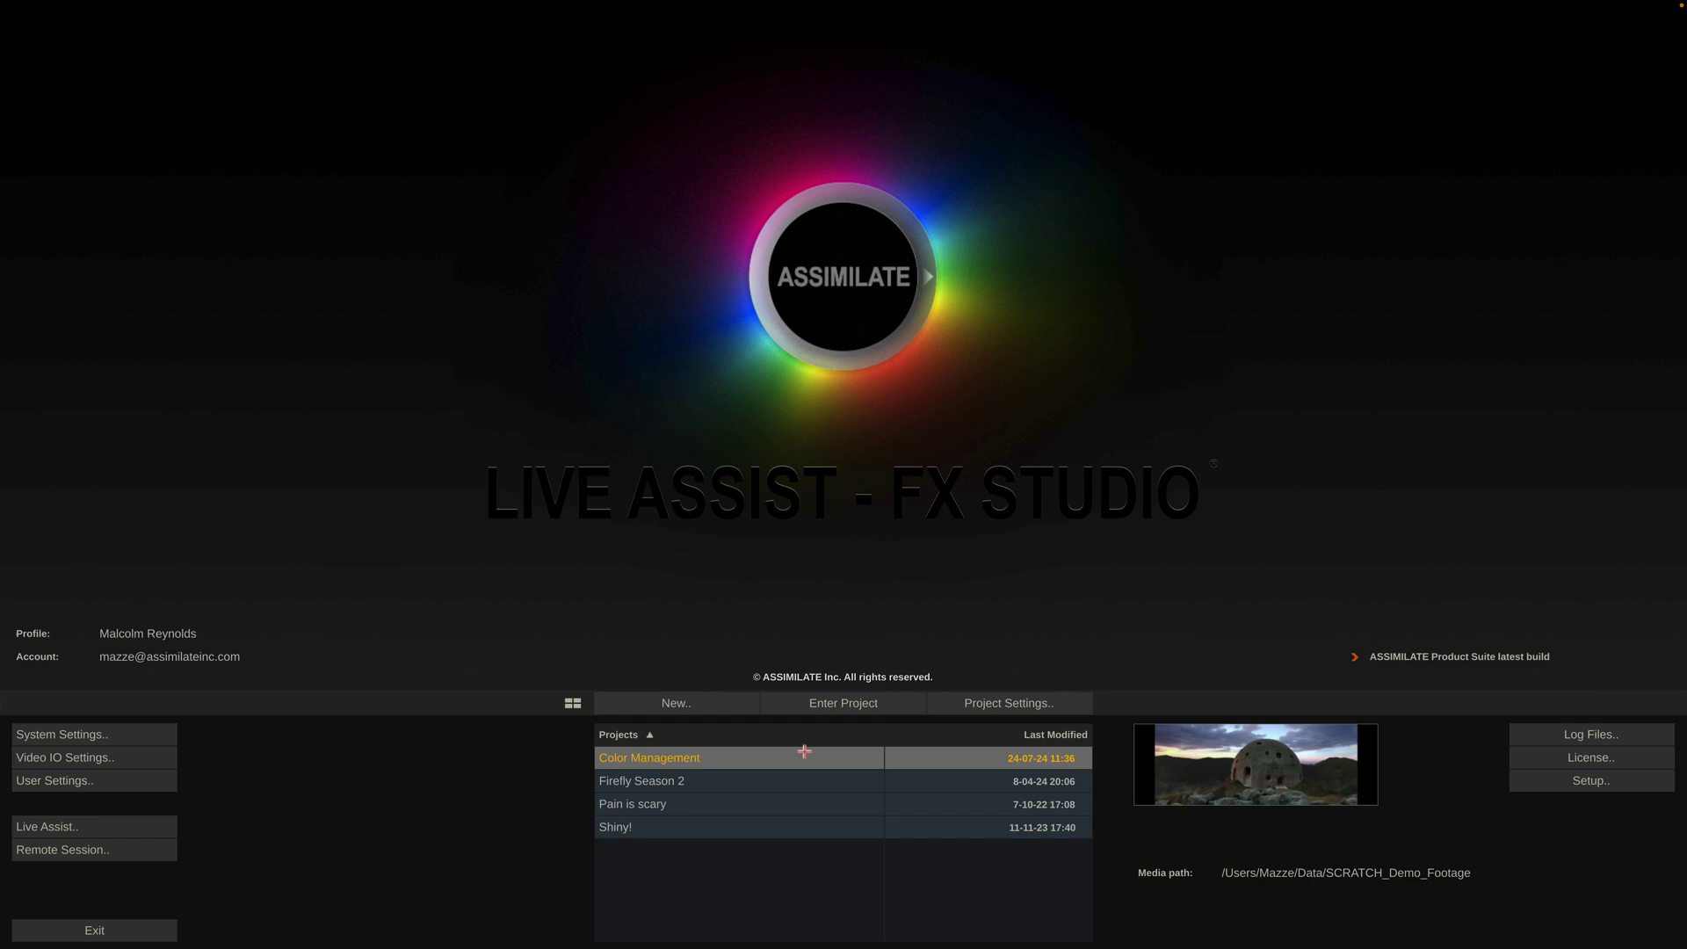
Step: Reopen the Arri clip from the project and delete the nested node above it
click(833, 701)
double_click(696, 595)
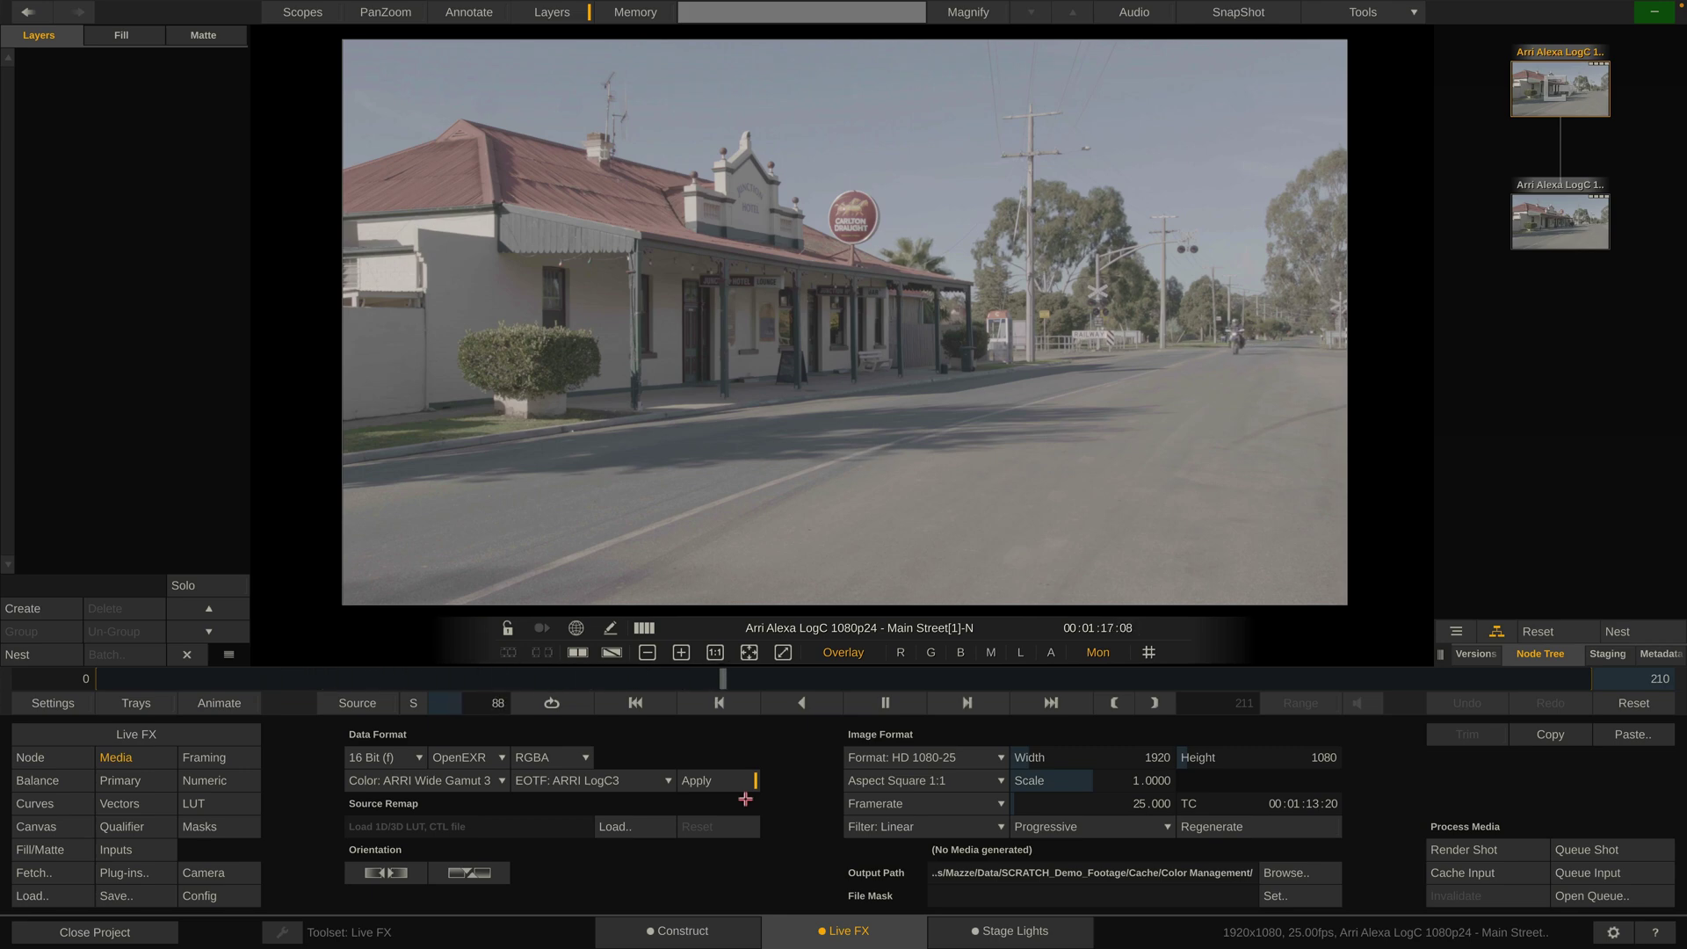
mouse_move(1539, 128)
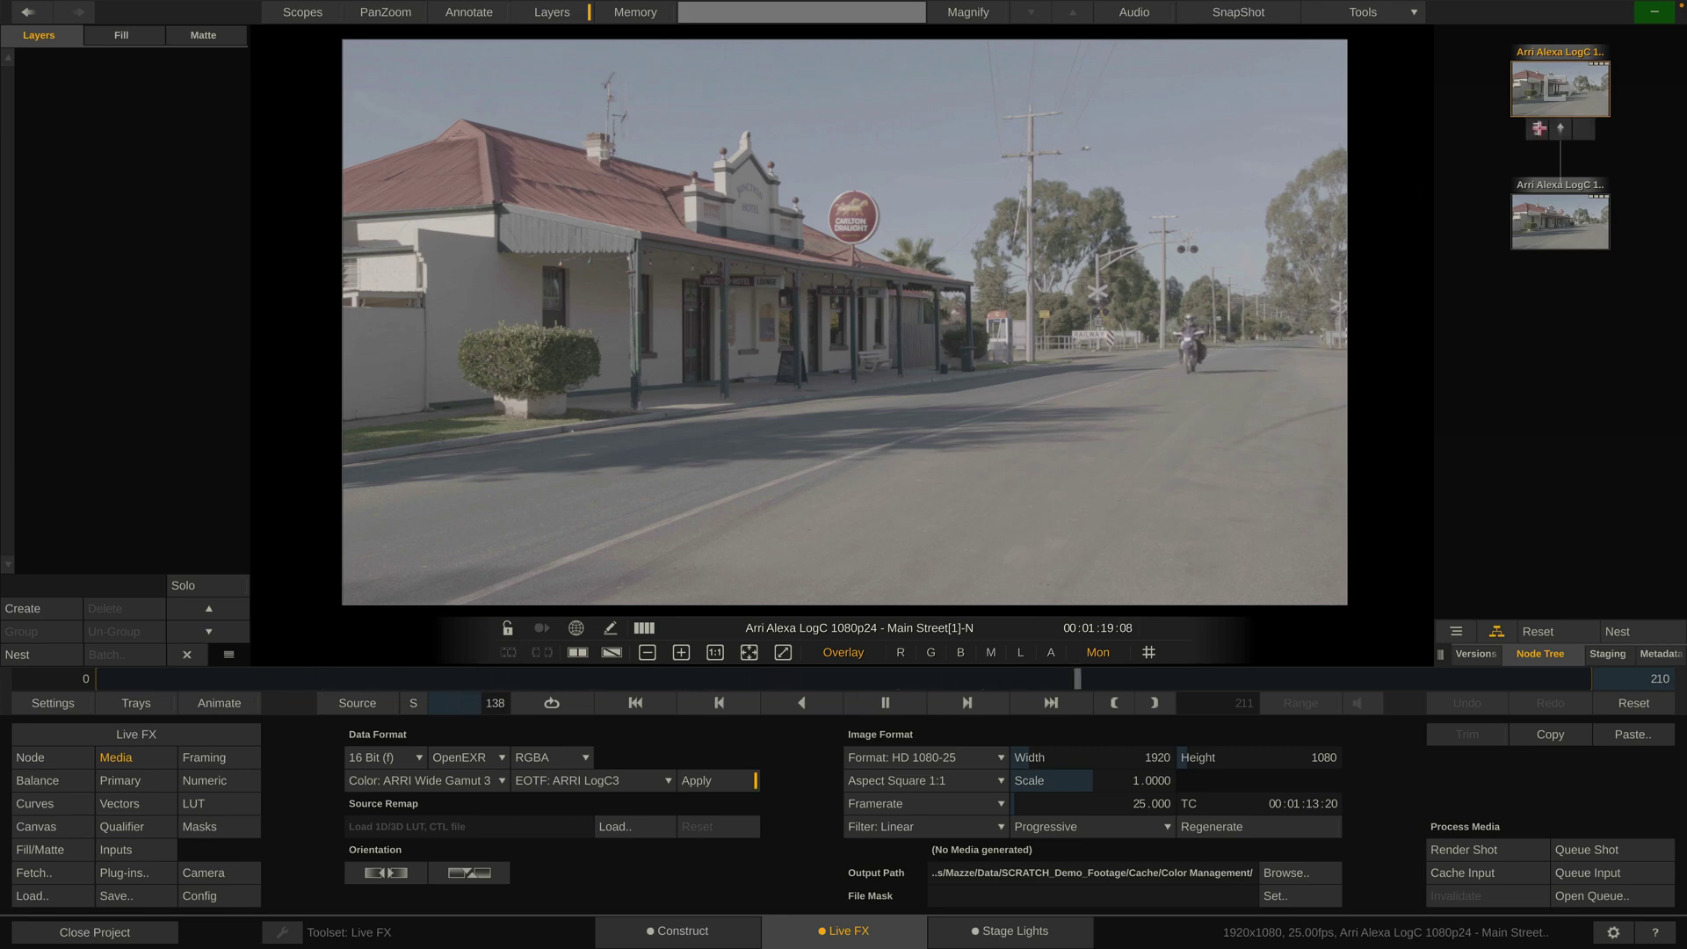
click(1539, 128)
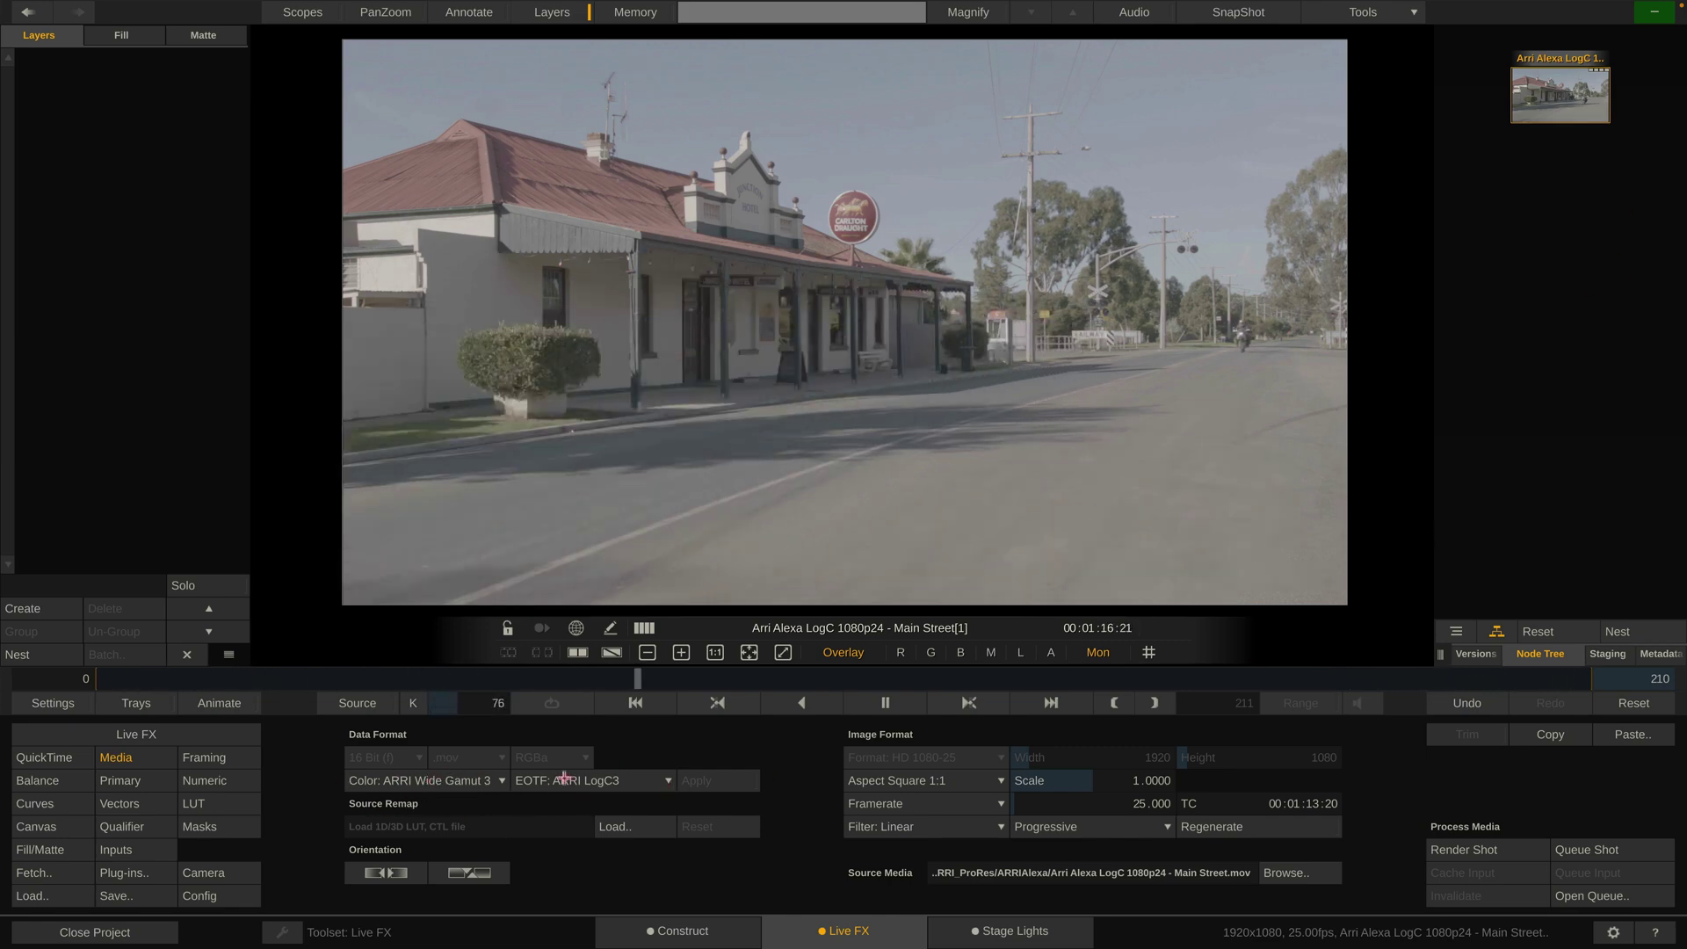
Step: Show the fixture settings in Stage Lights, resume the paused fixture sampling, and shift the Item 3 fixture slightly up and left over the image
click(1004, 931)
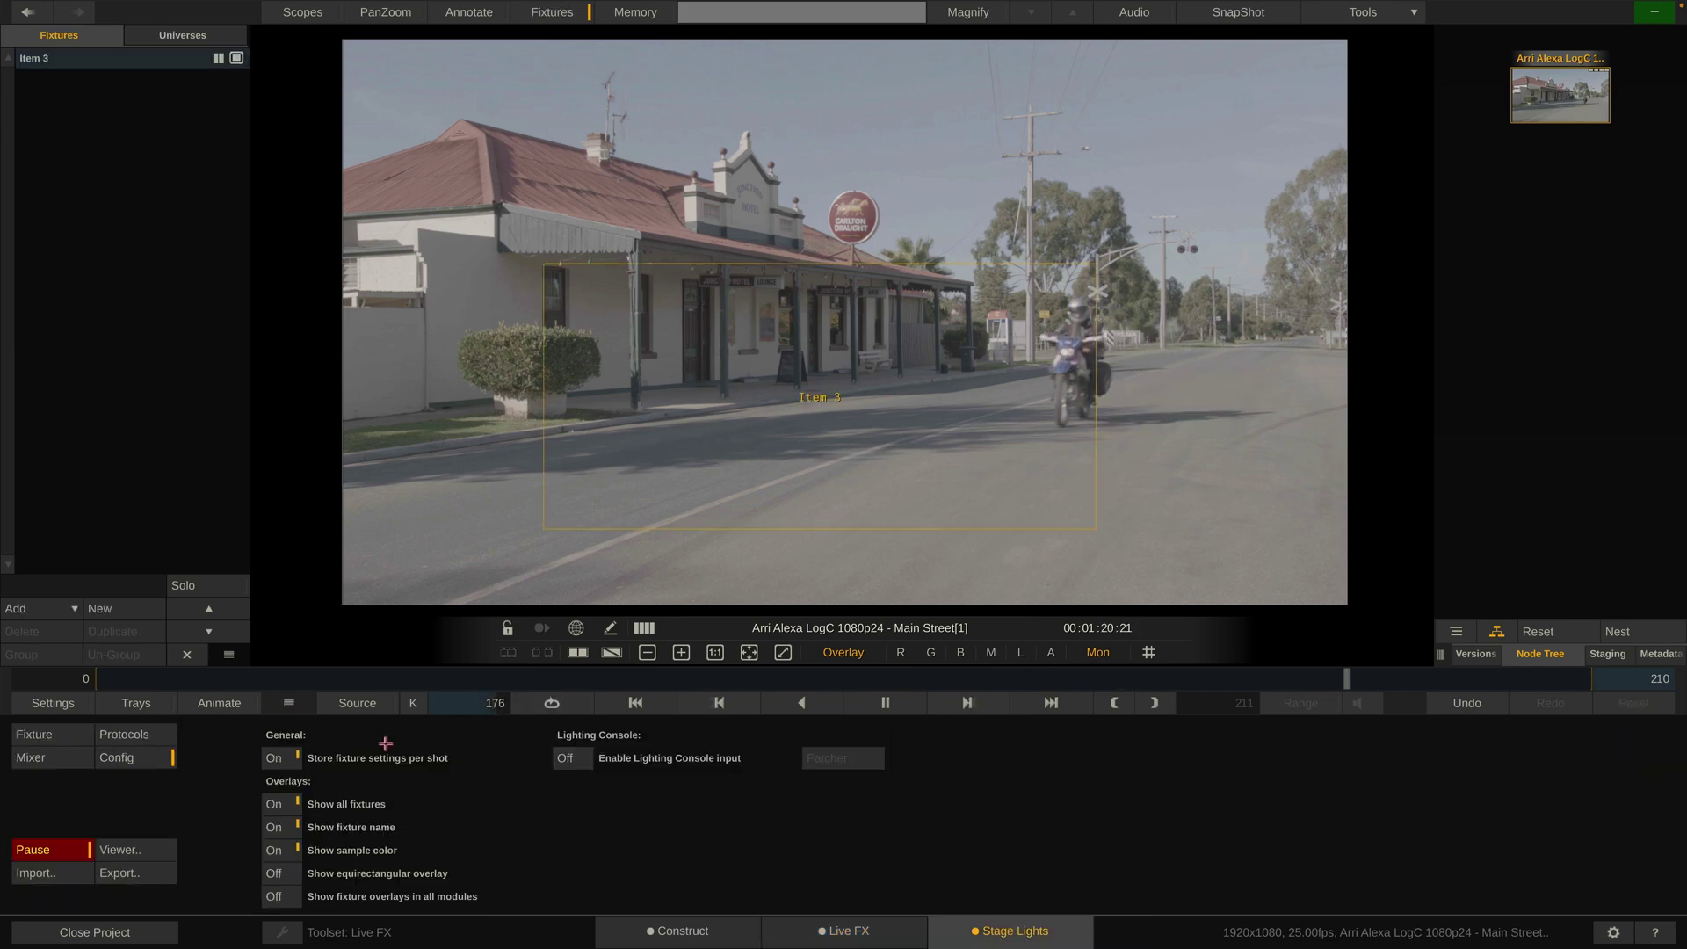
click(35, 735)
click(35, 849)
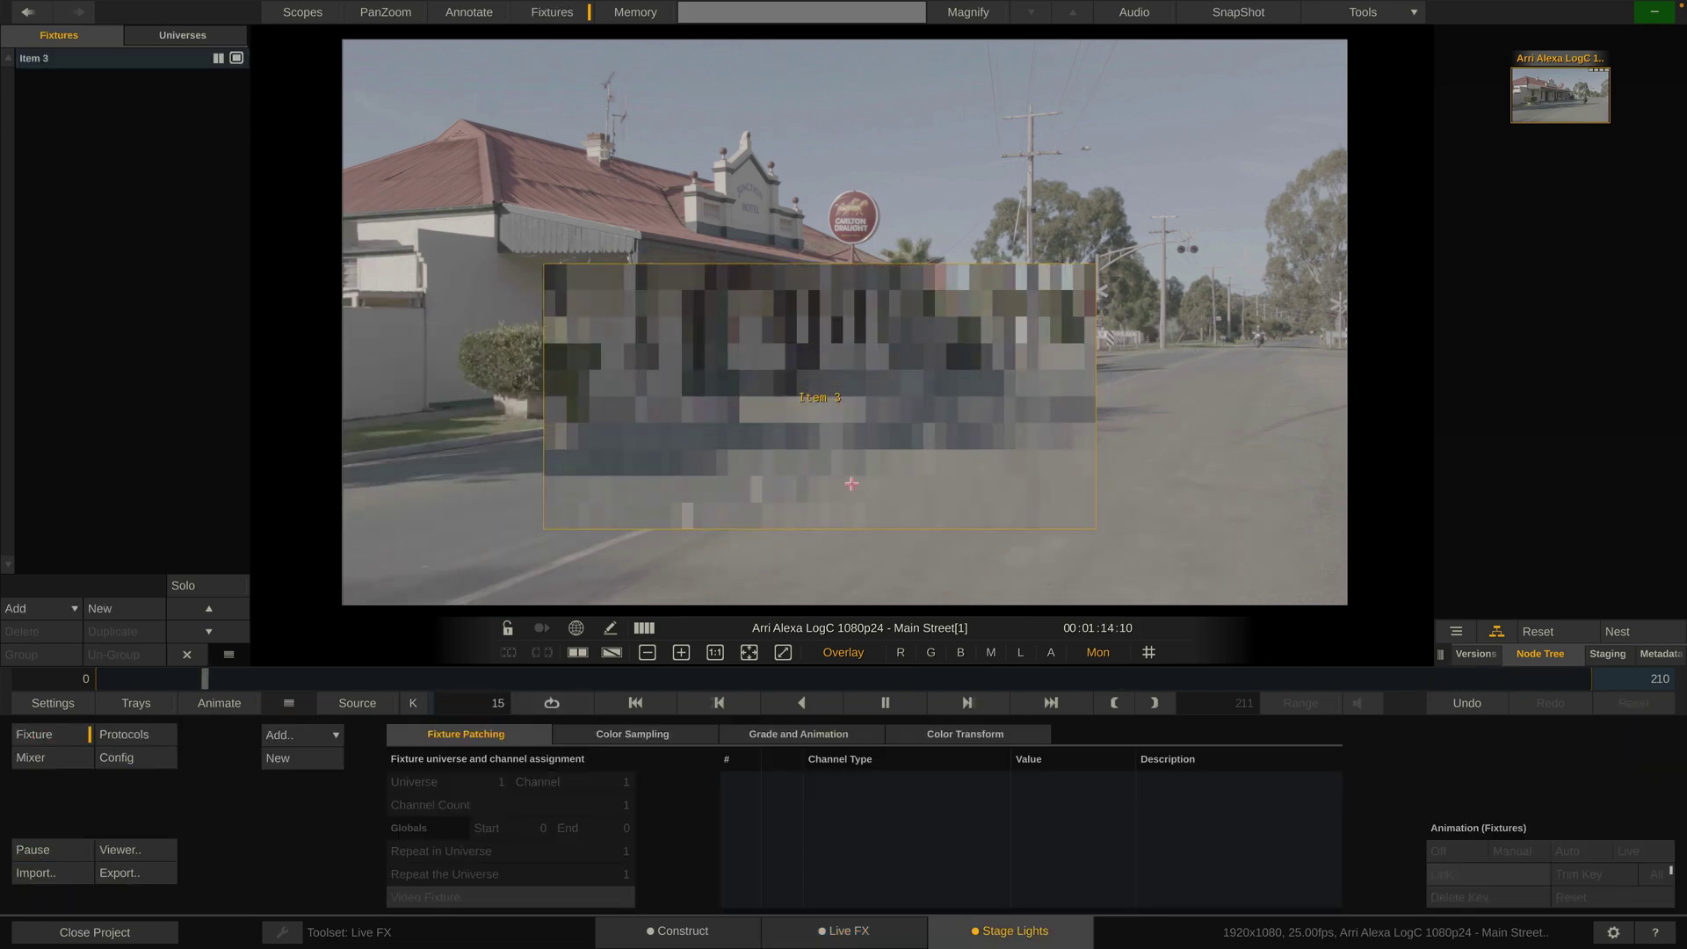
drag(763, 472, 867, 401)
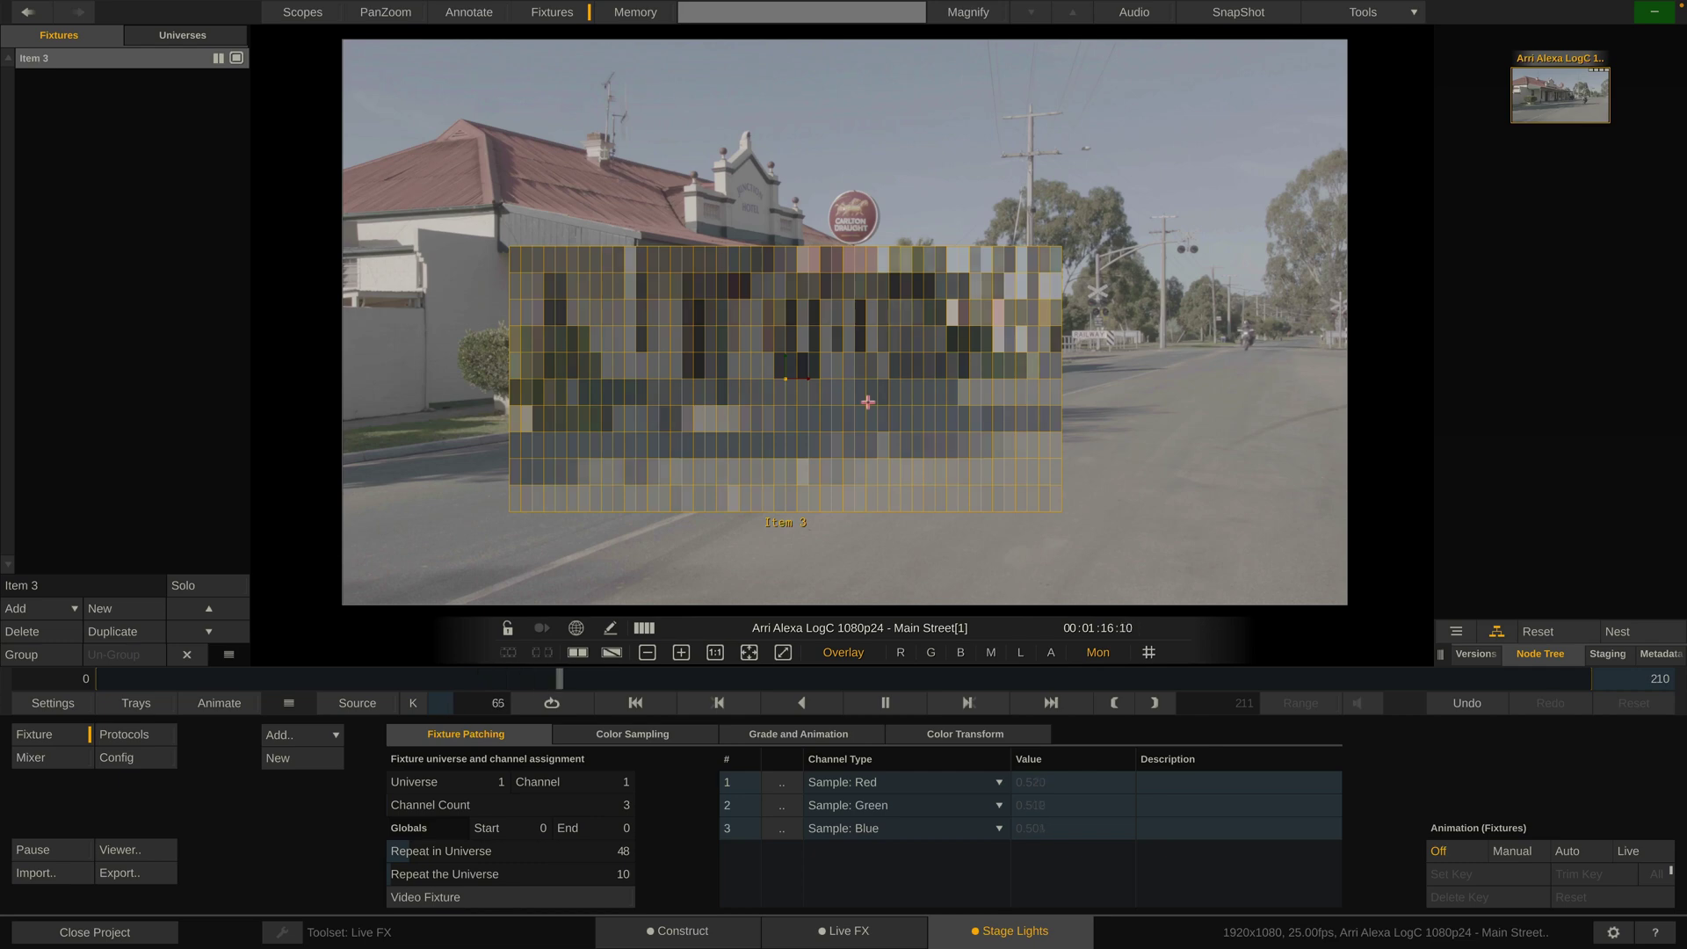
Step: Override the Item 3 fixture's colorspace with Rec2020, trying HLG Scene HDR and finally Scene Linear as its EOTF
click(971, 734)
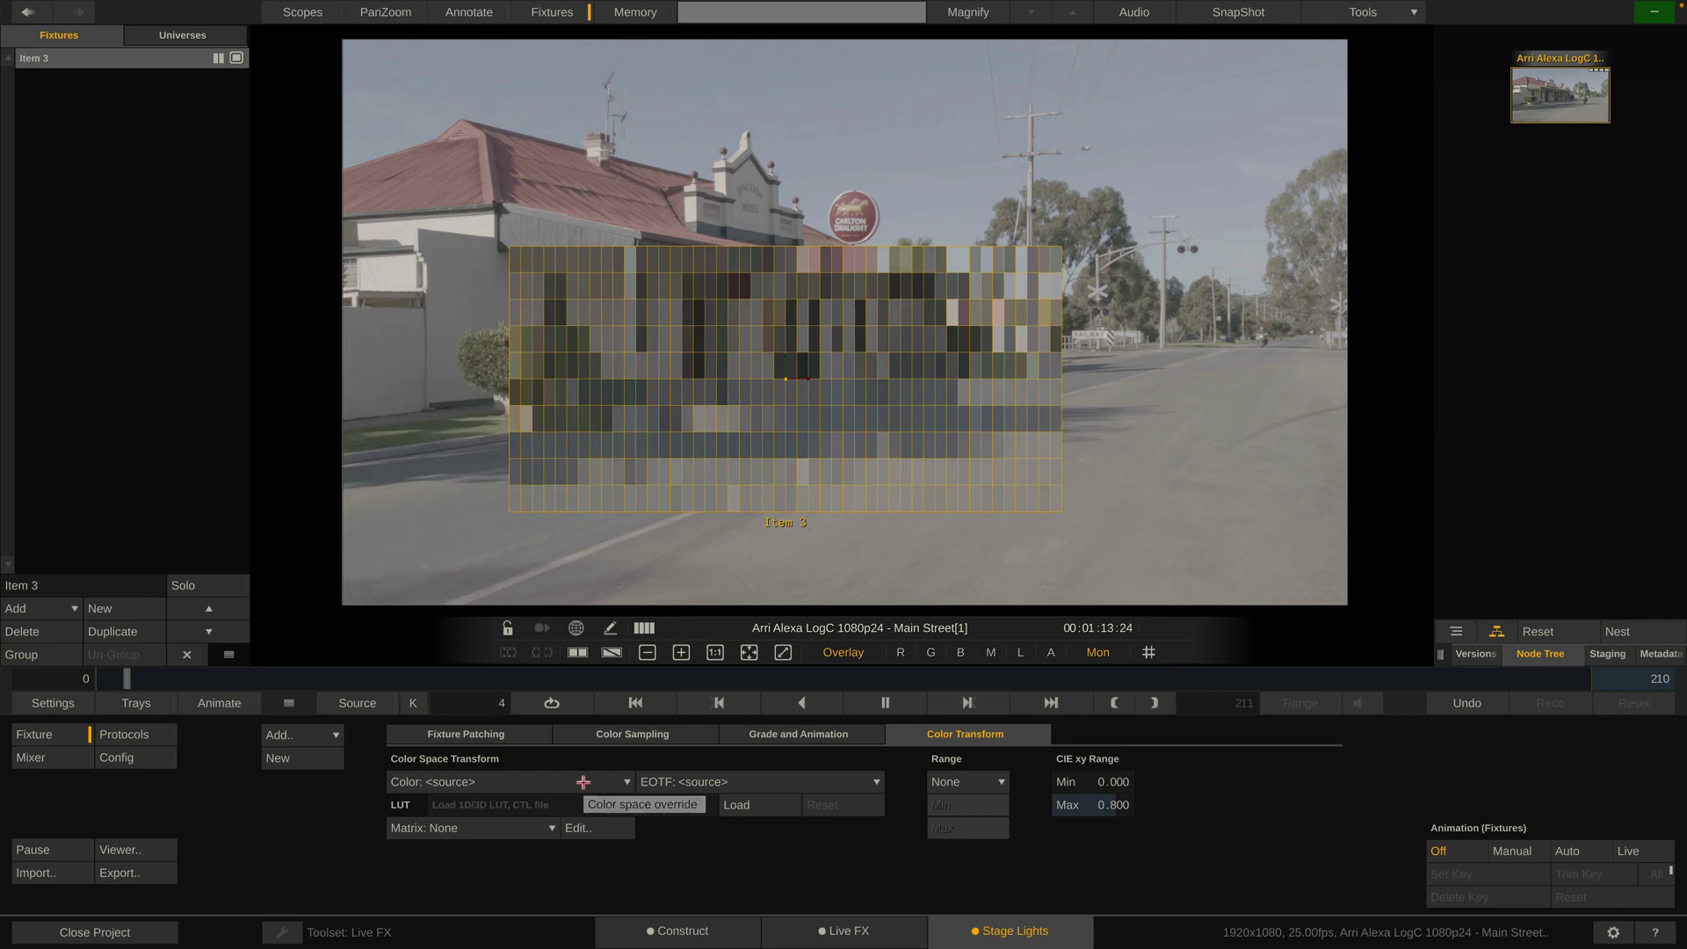
click(583, 781)
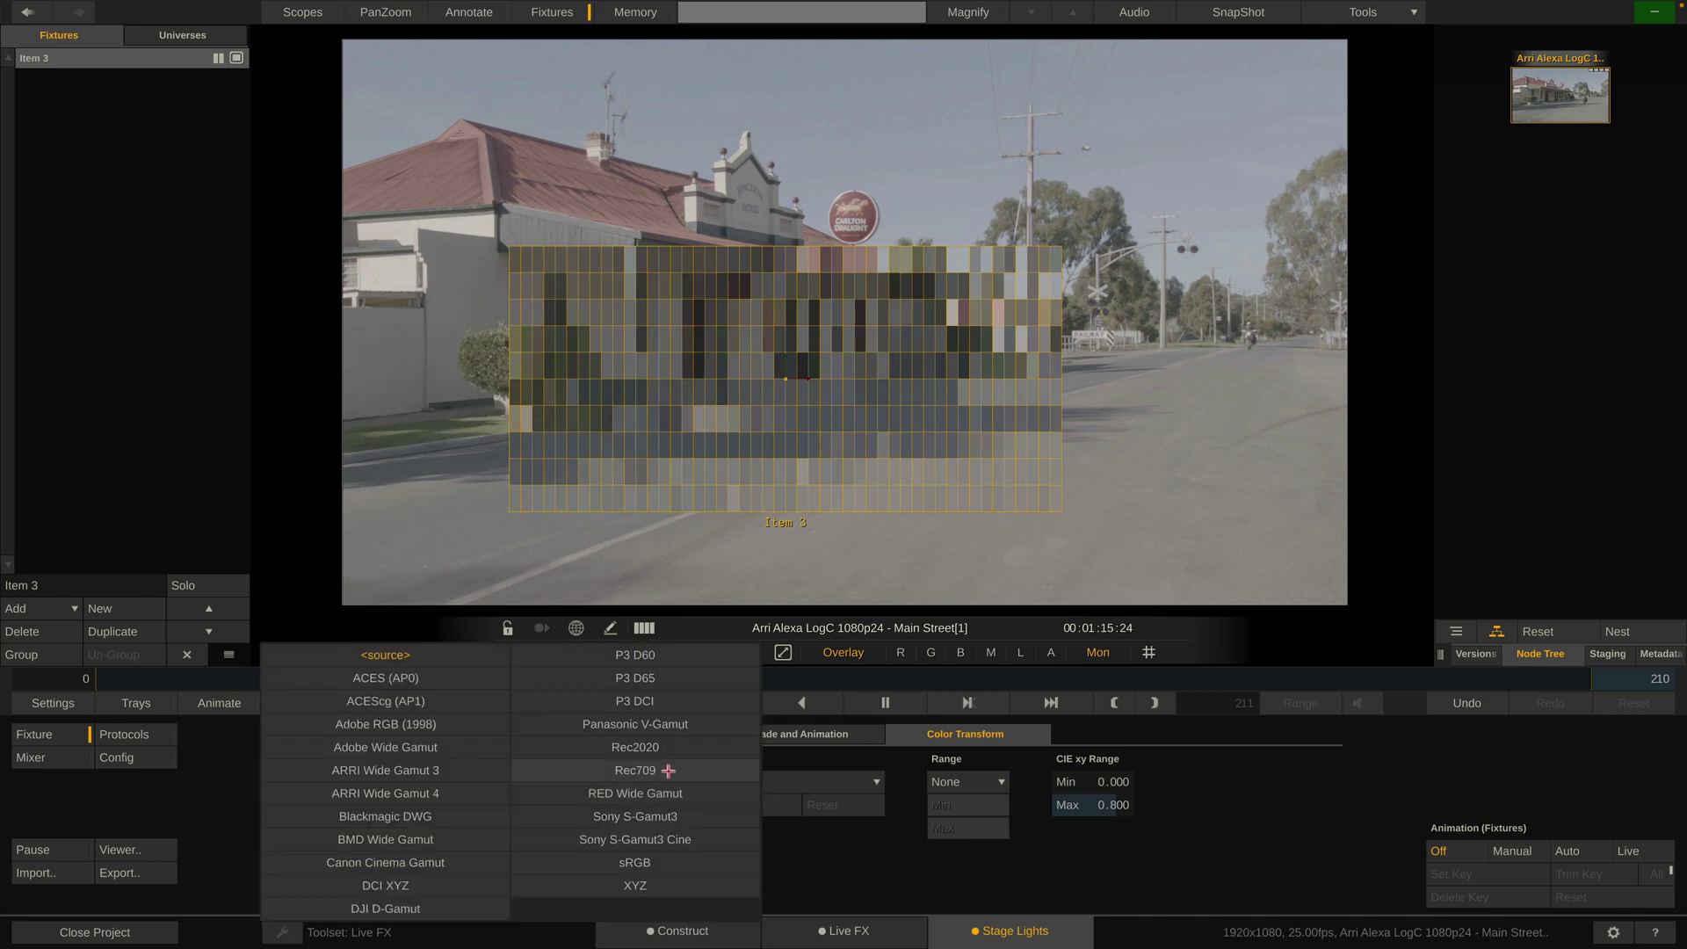
click(635, 747)
click(711, 782)
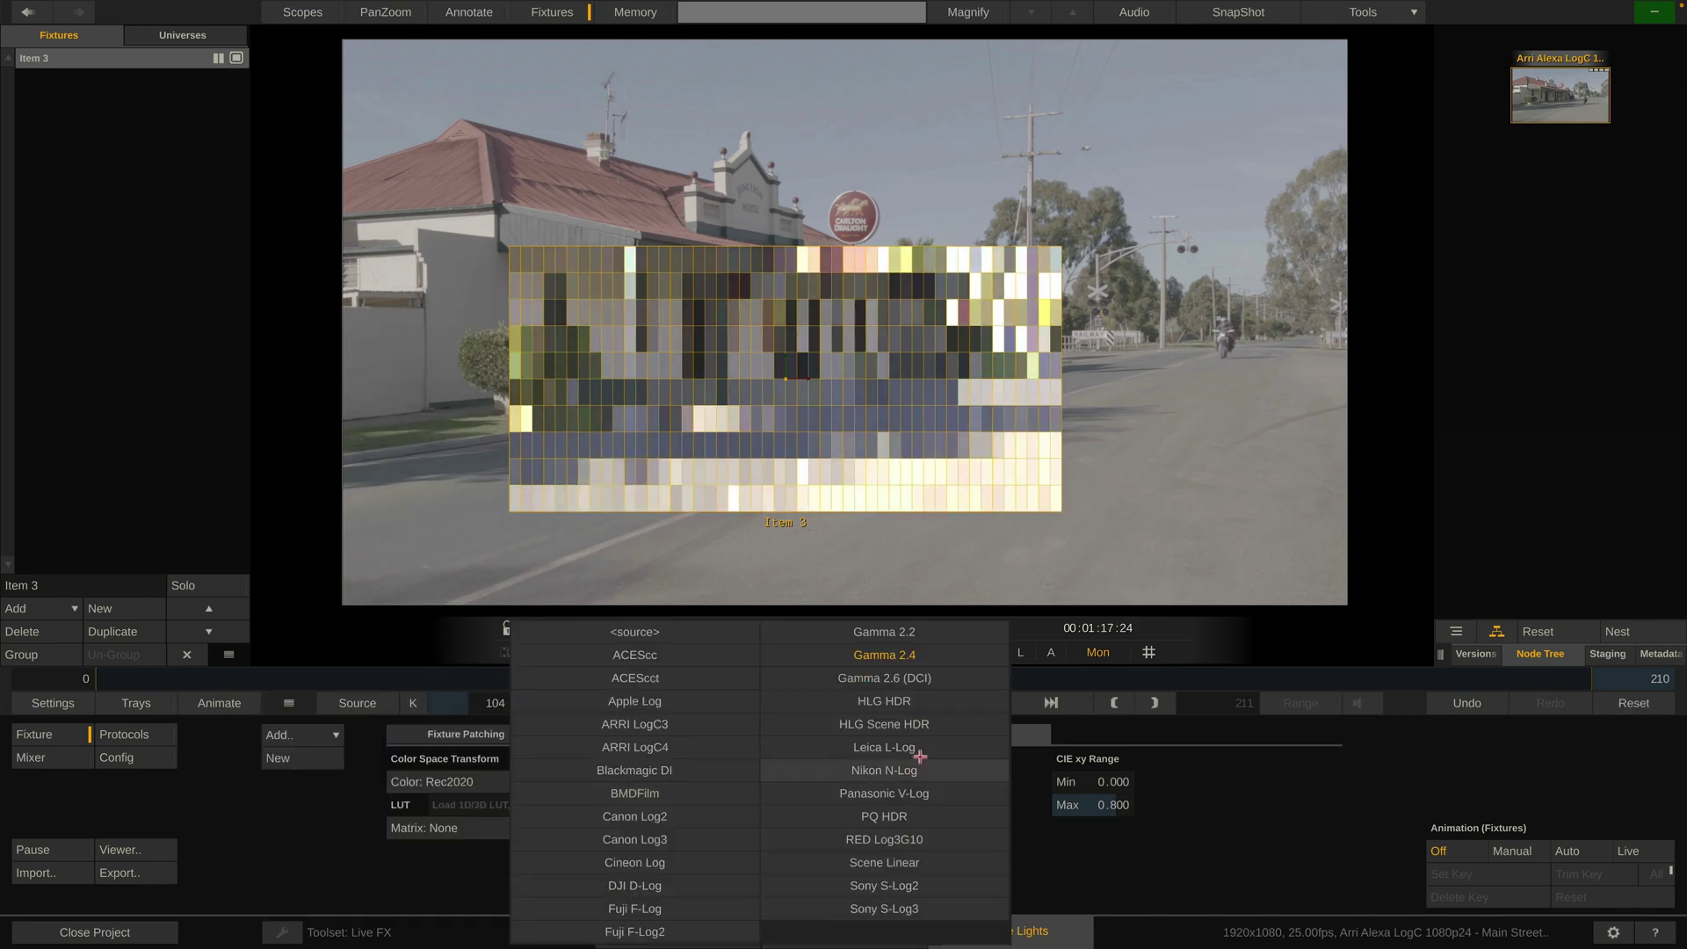
click(919, 723)
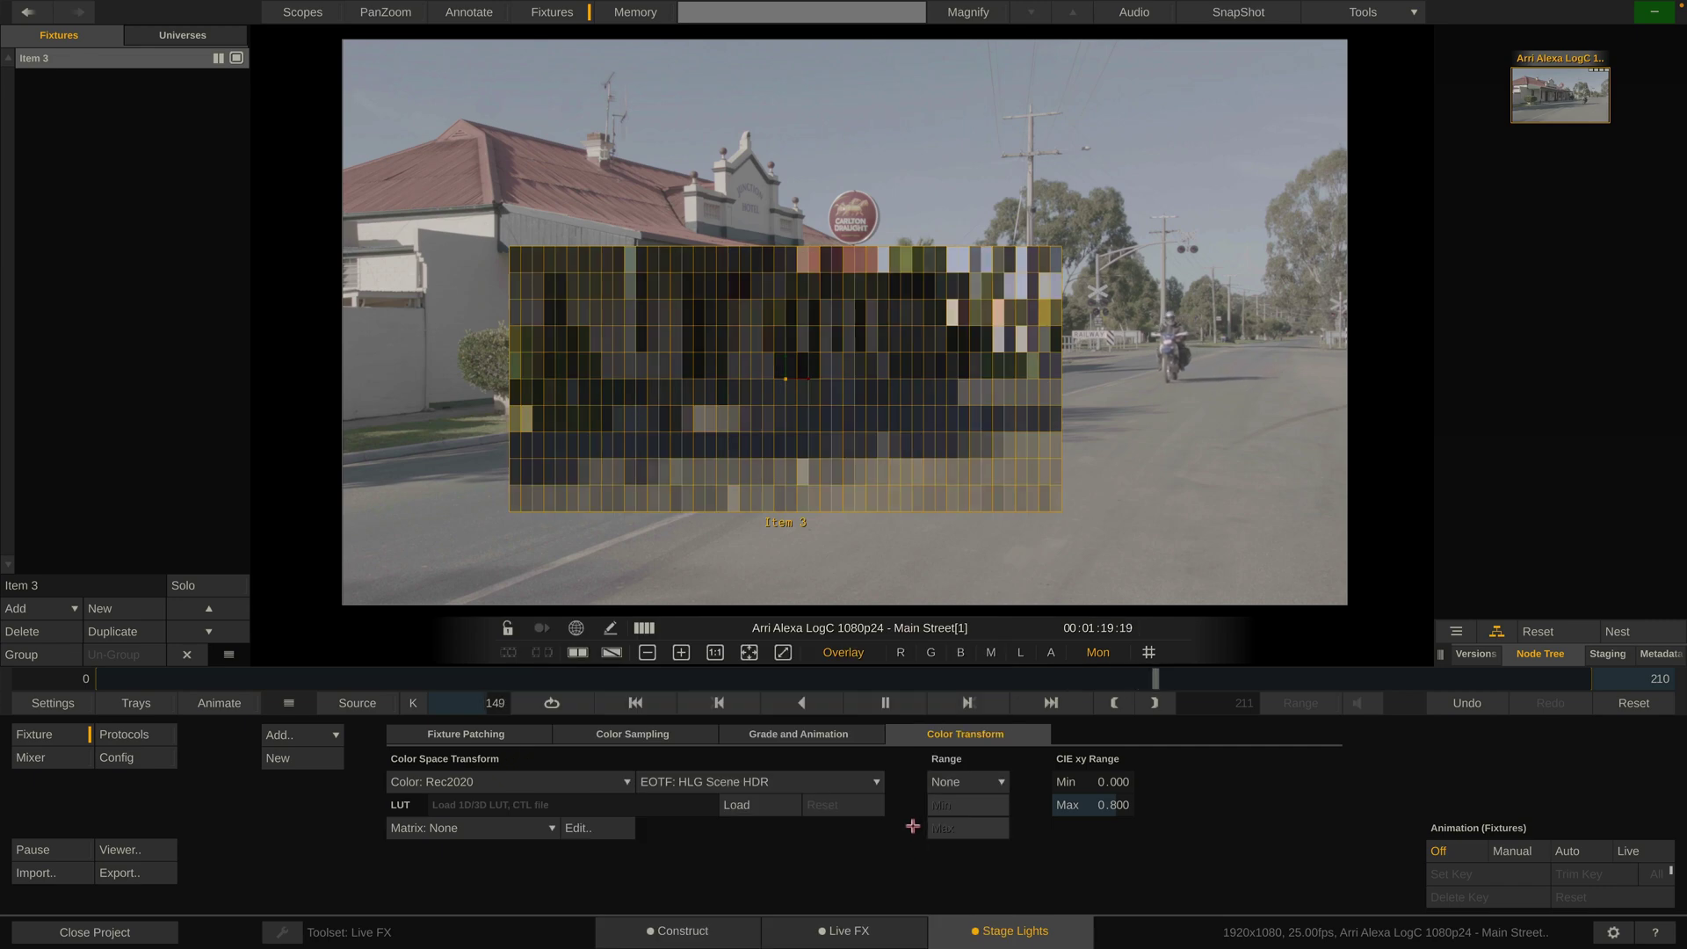
click(830, 782)
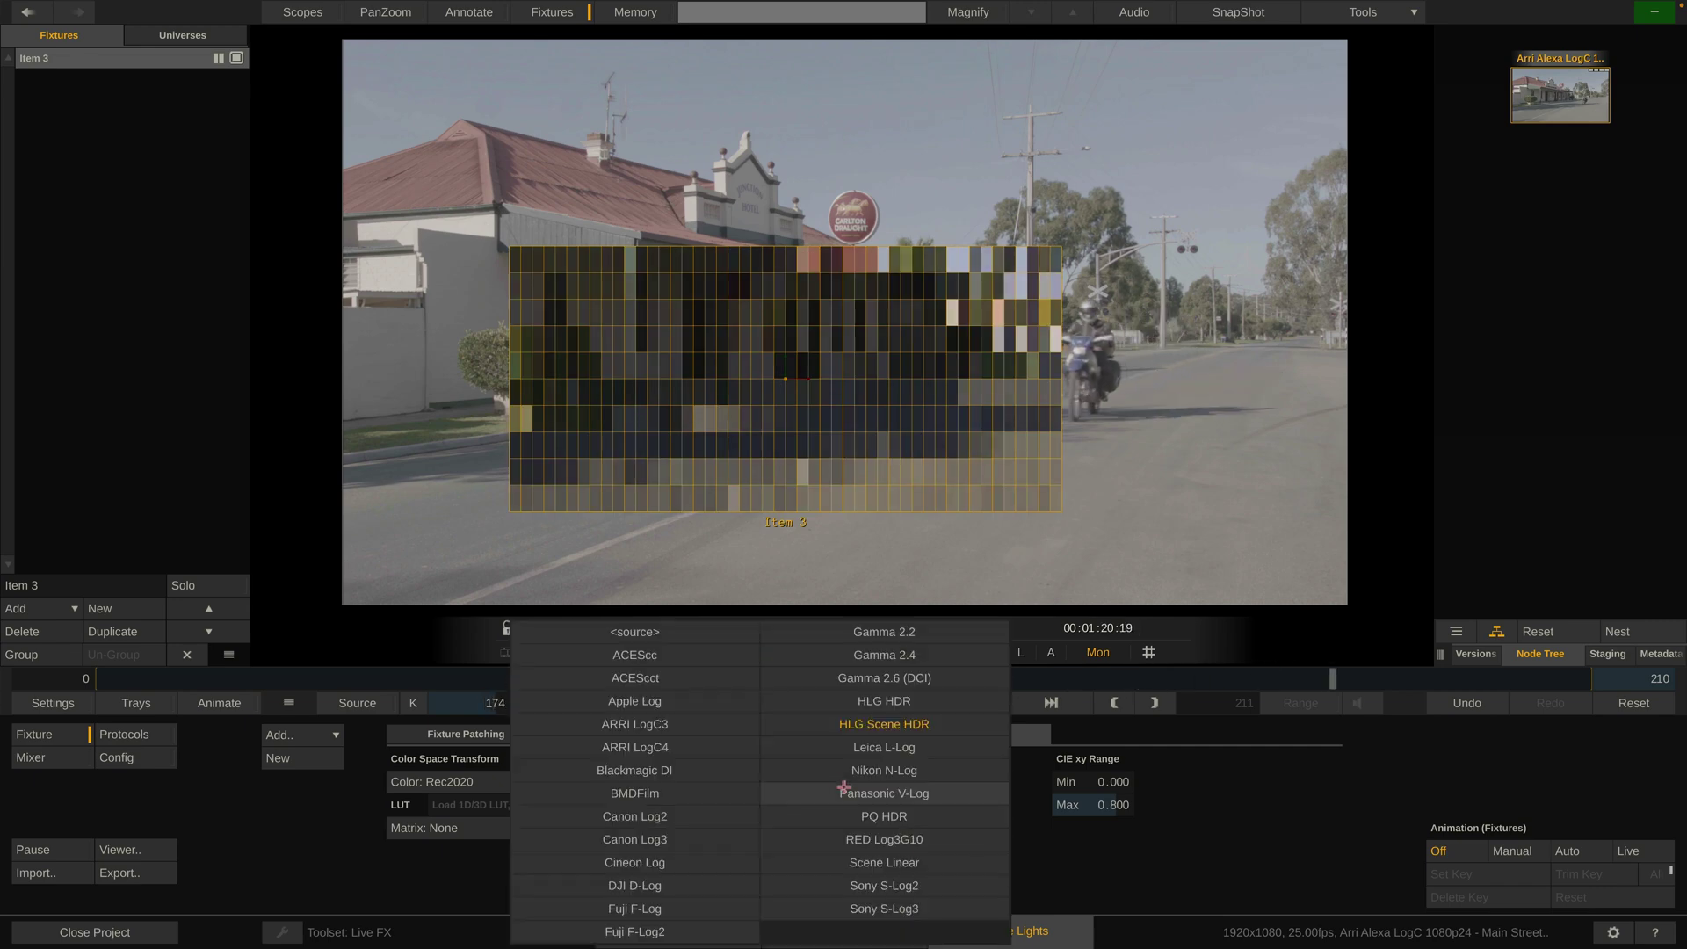
click(924, 869)
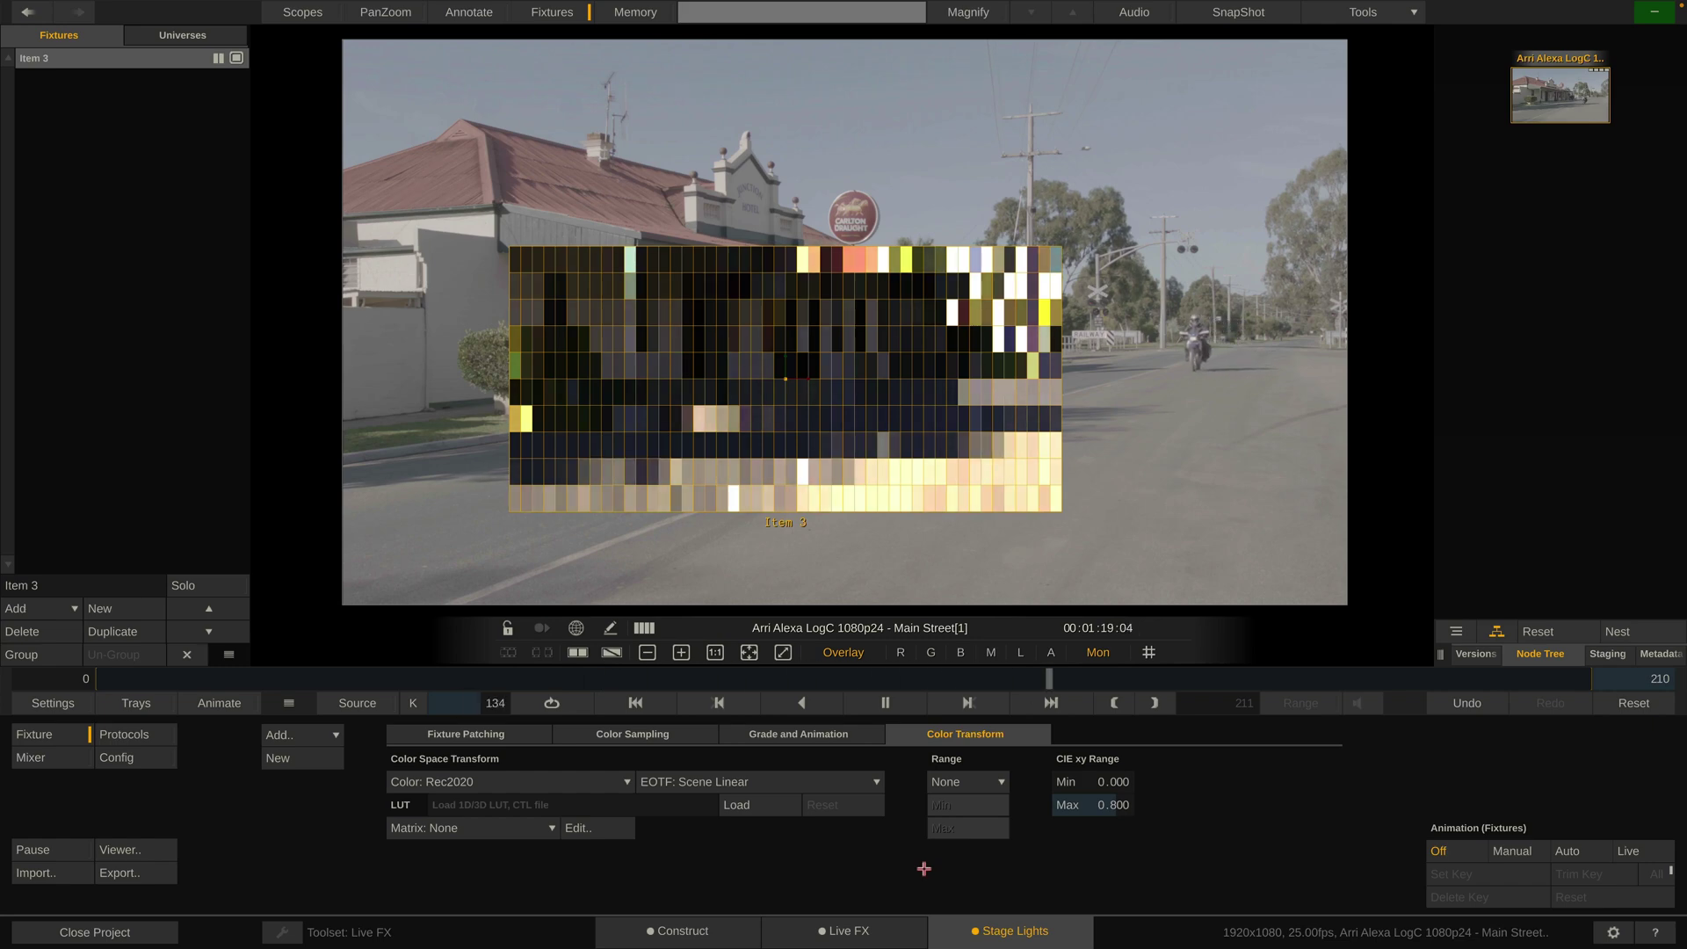
Step: Check the clip's media color tags in Live FX, and reset the Item 3 fixture's colorspace to <source>
click(852, 932)
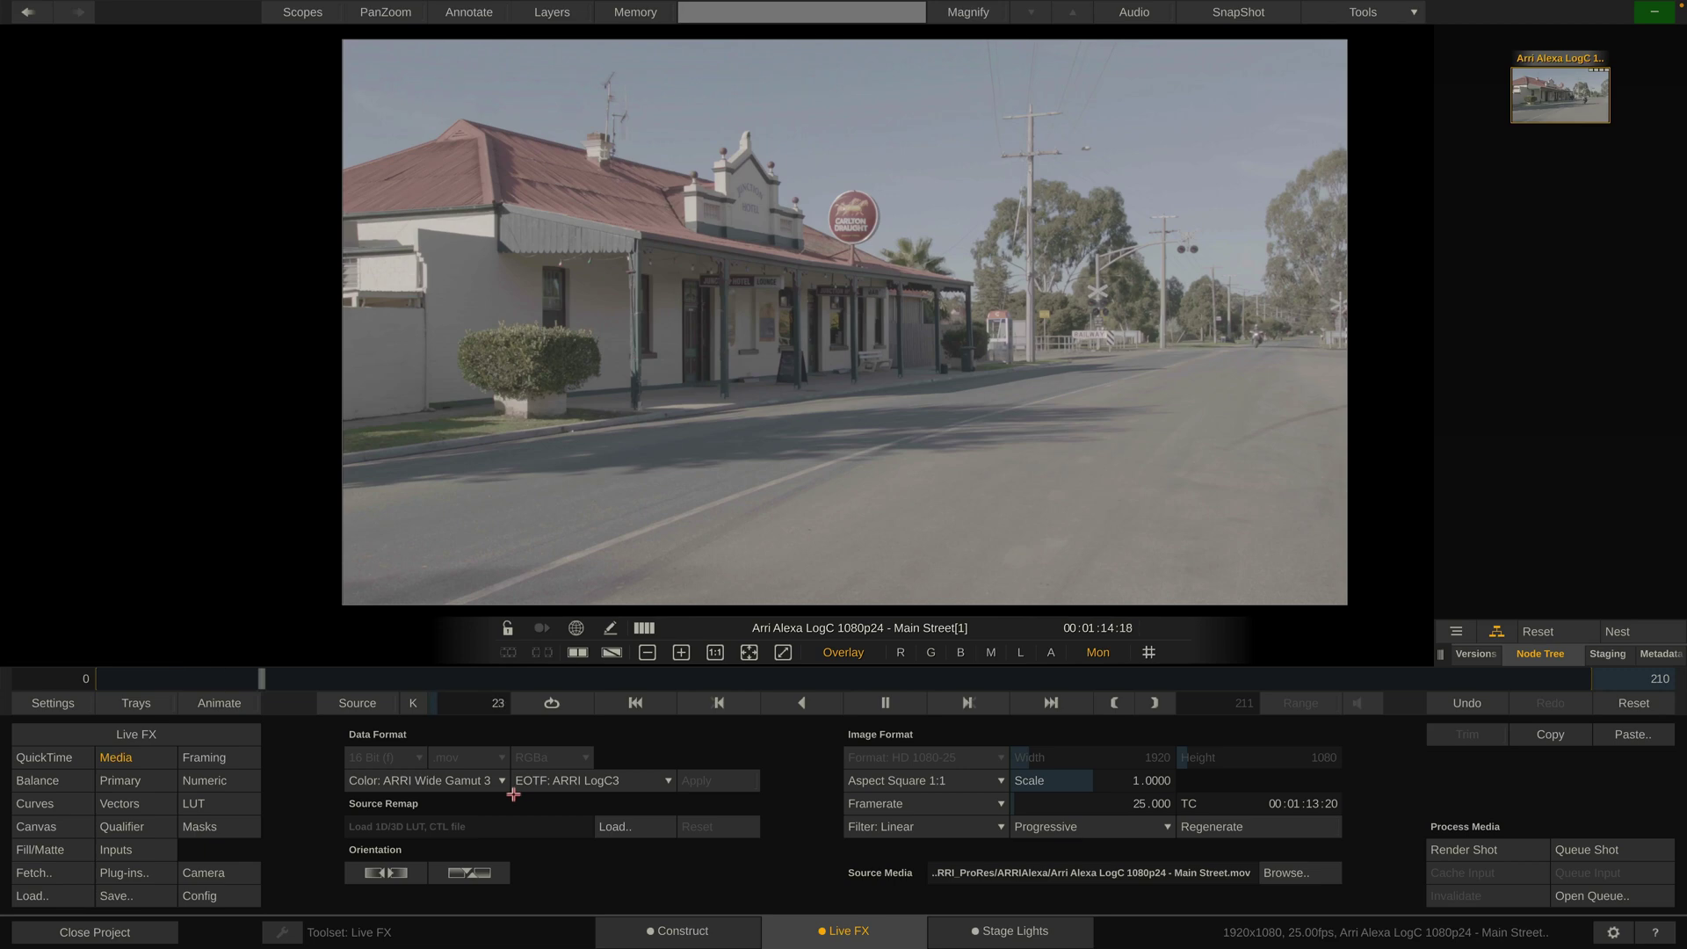
click(1011, 931)
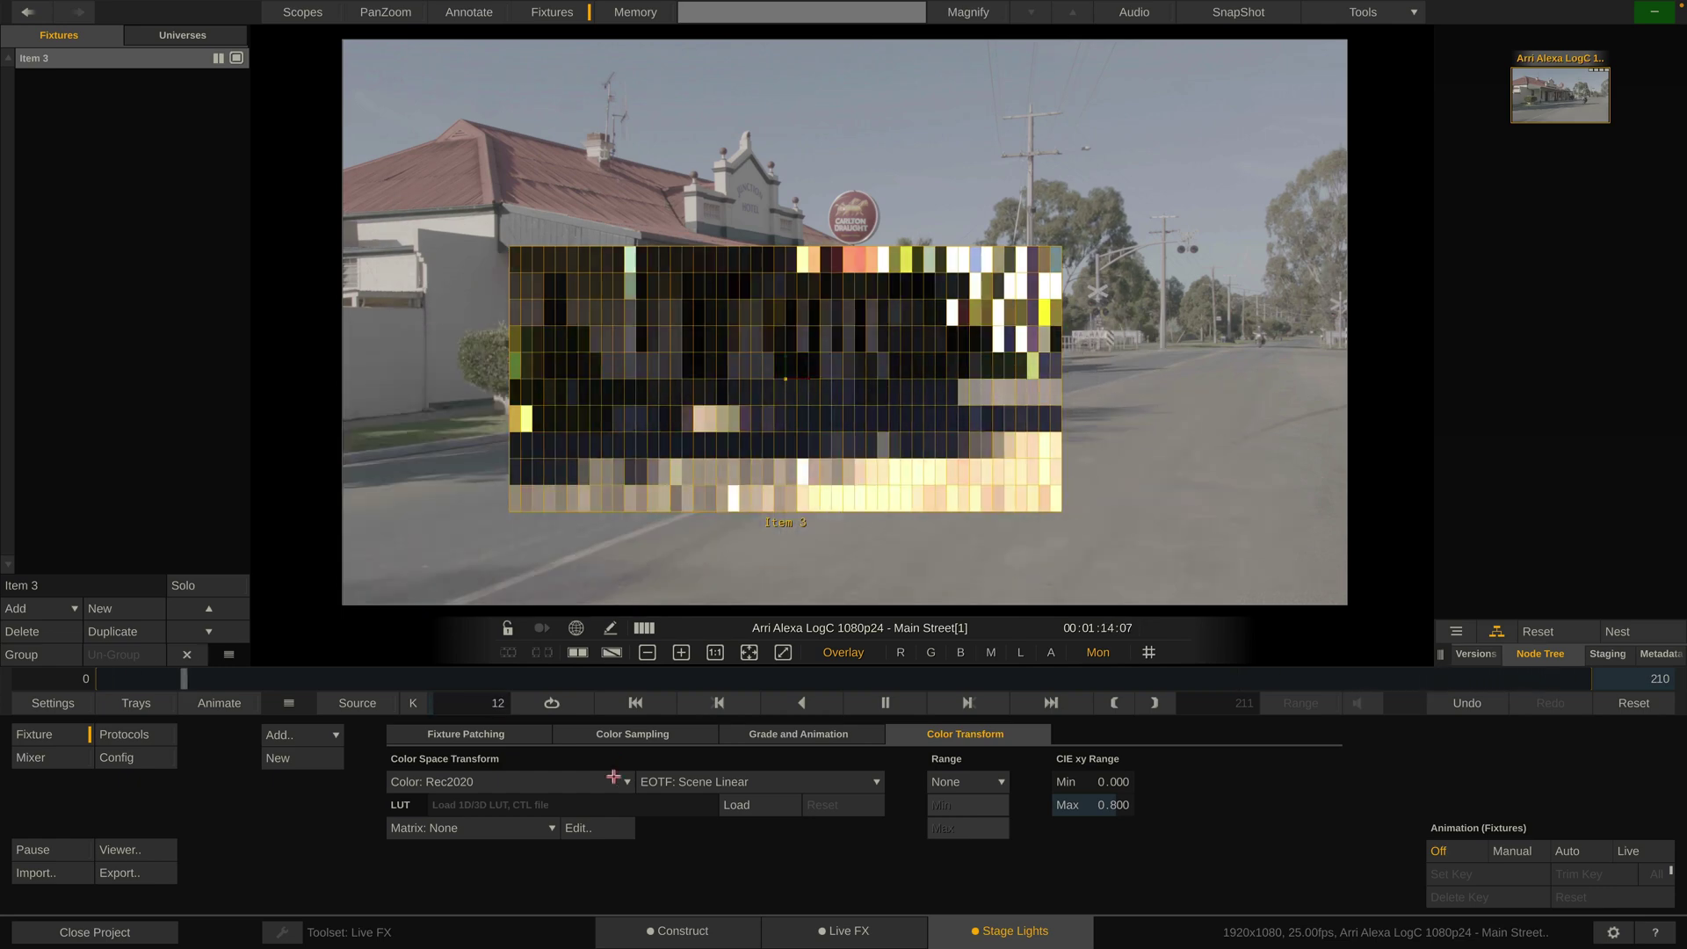
click(615, 780)
click(393, 656)
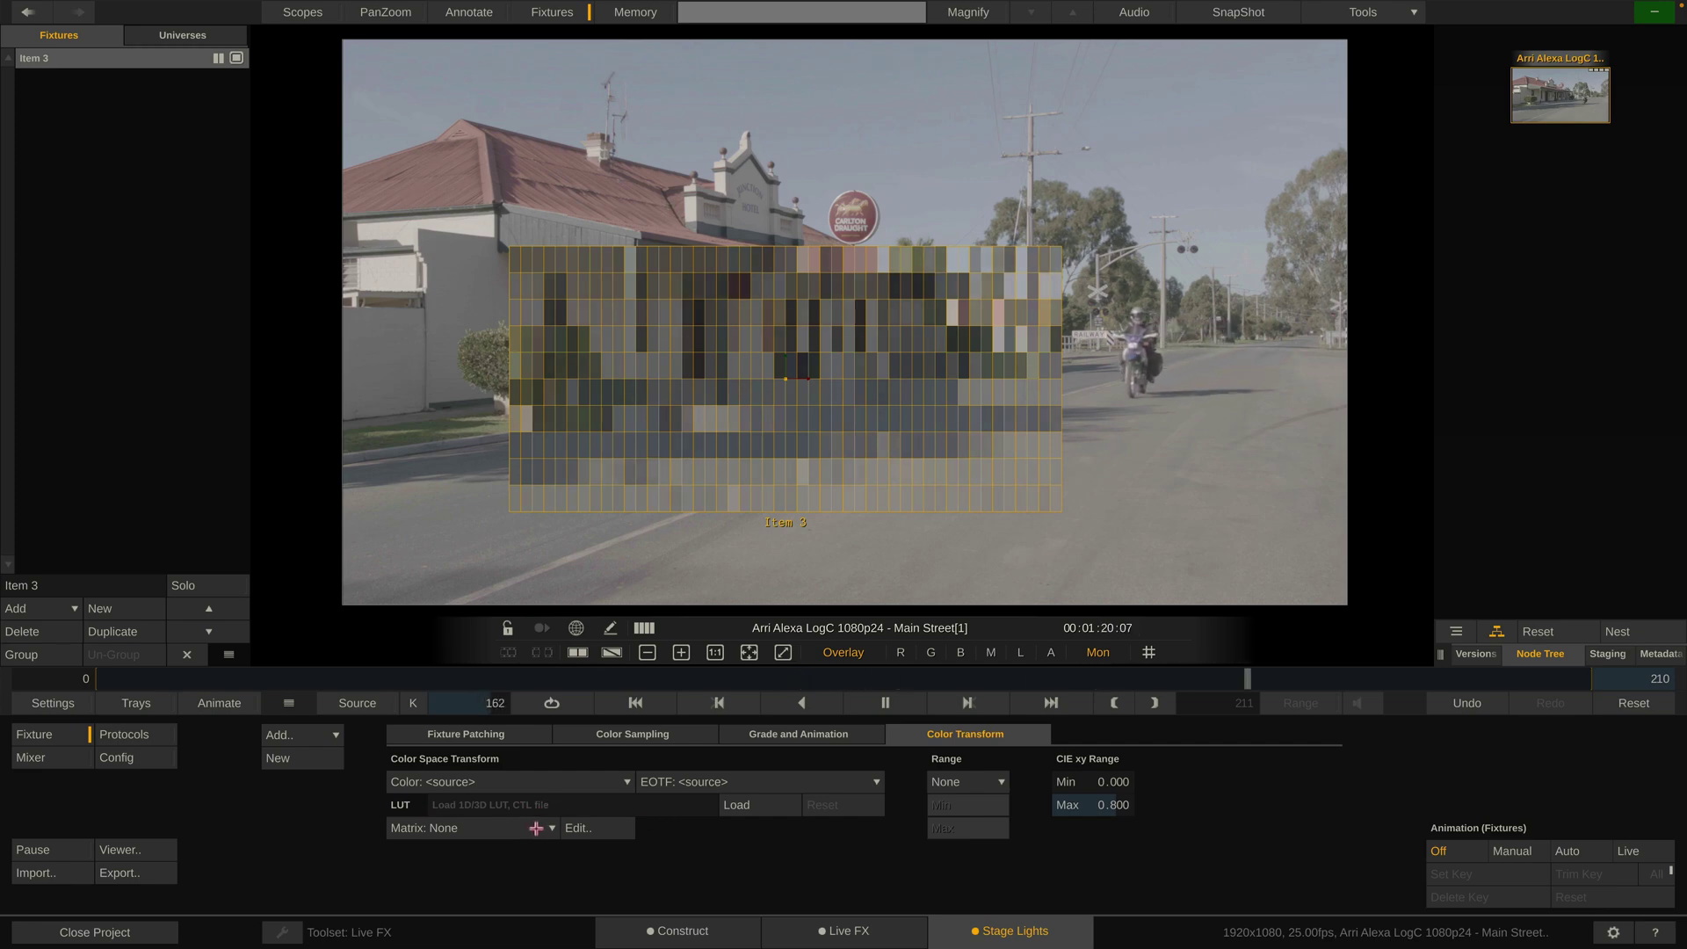
Step: Open the matrix editor of the Item 3 fixture's color space transform for inspection and close it without a change
click(582, 828)
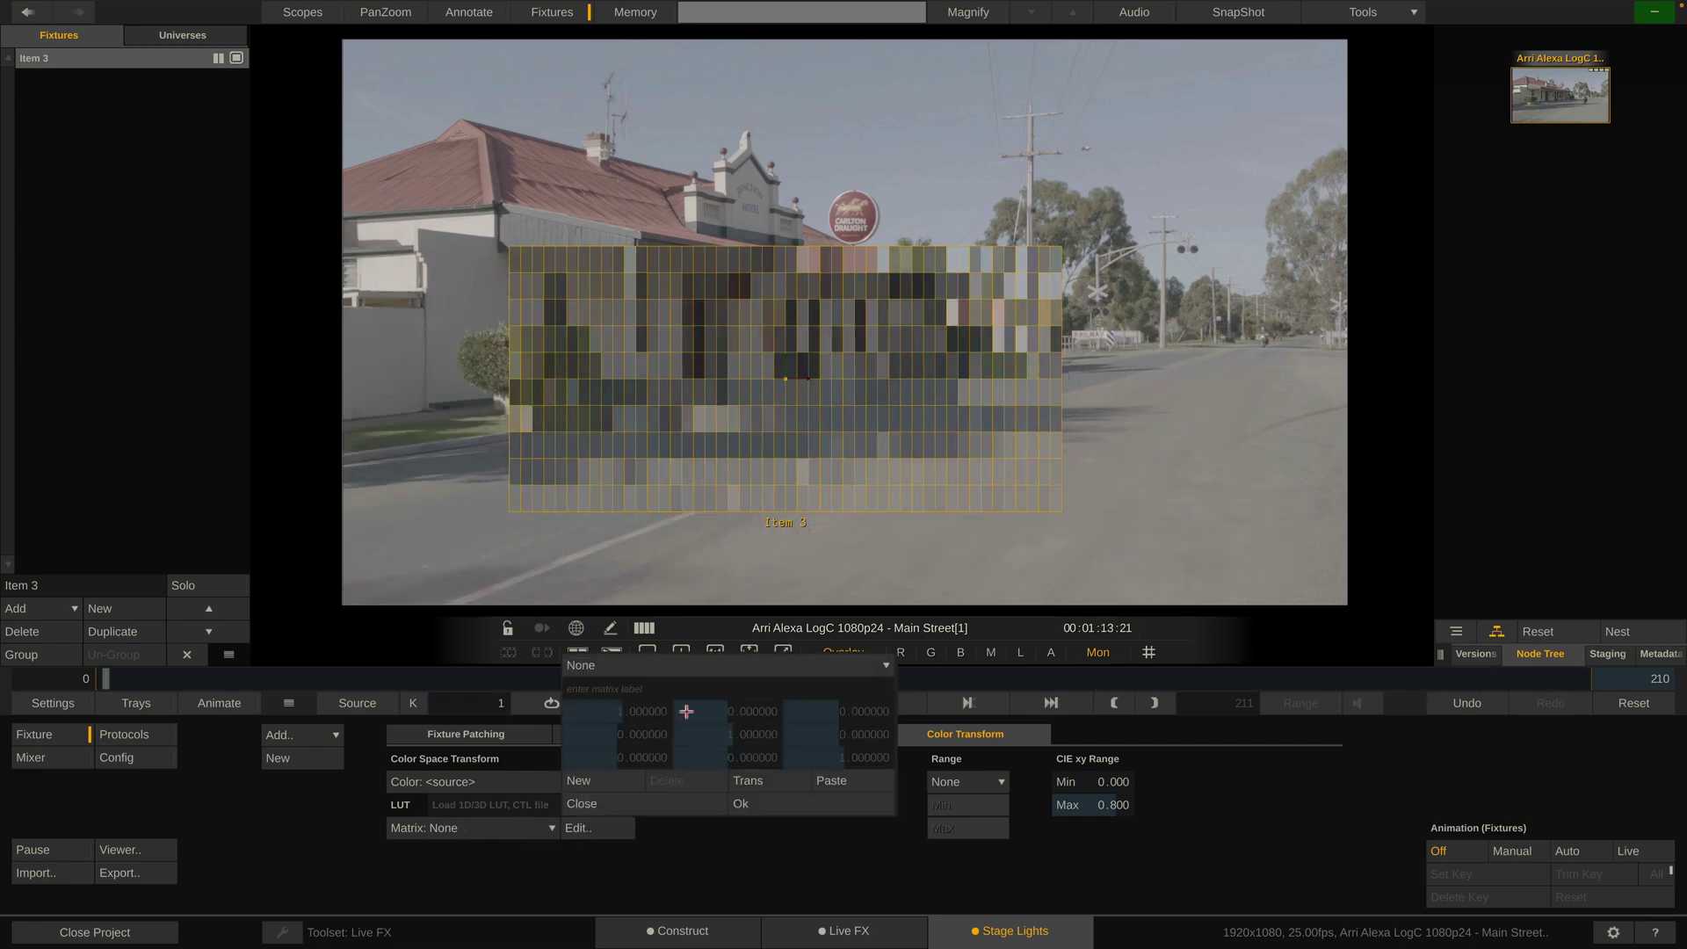
click(667, 801)
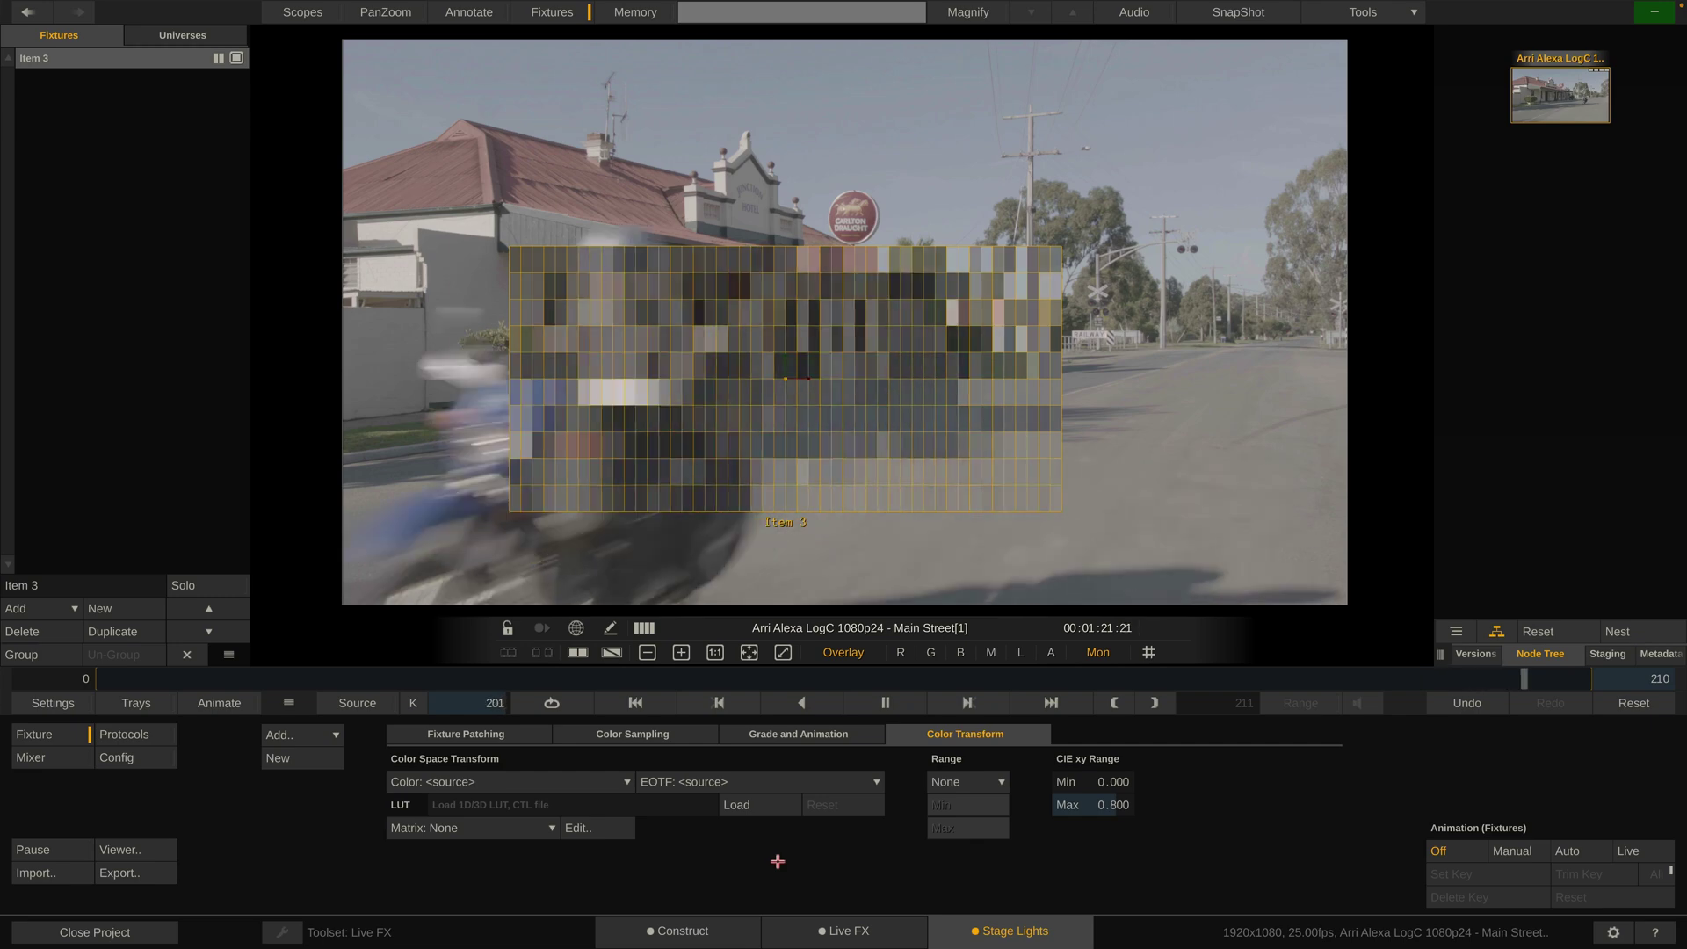
Step: Switch the project to the Finishing toolset in Construct and check the metadata color tags of the Arri and StaticPlatesDemo clips
click(674, 934)
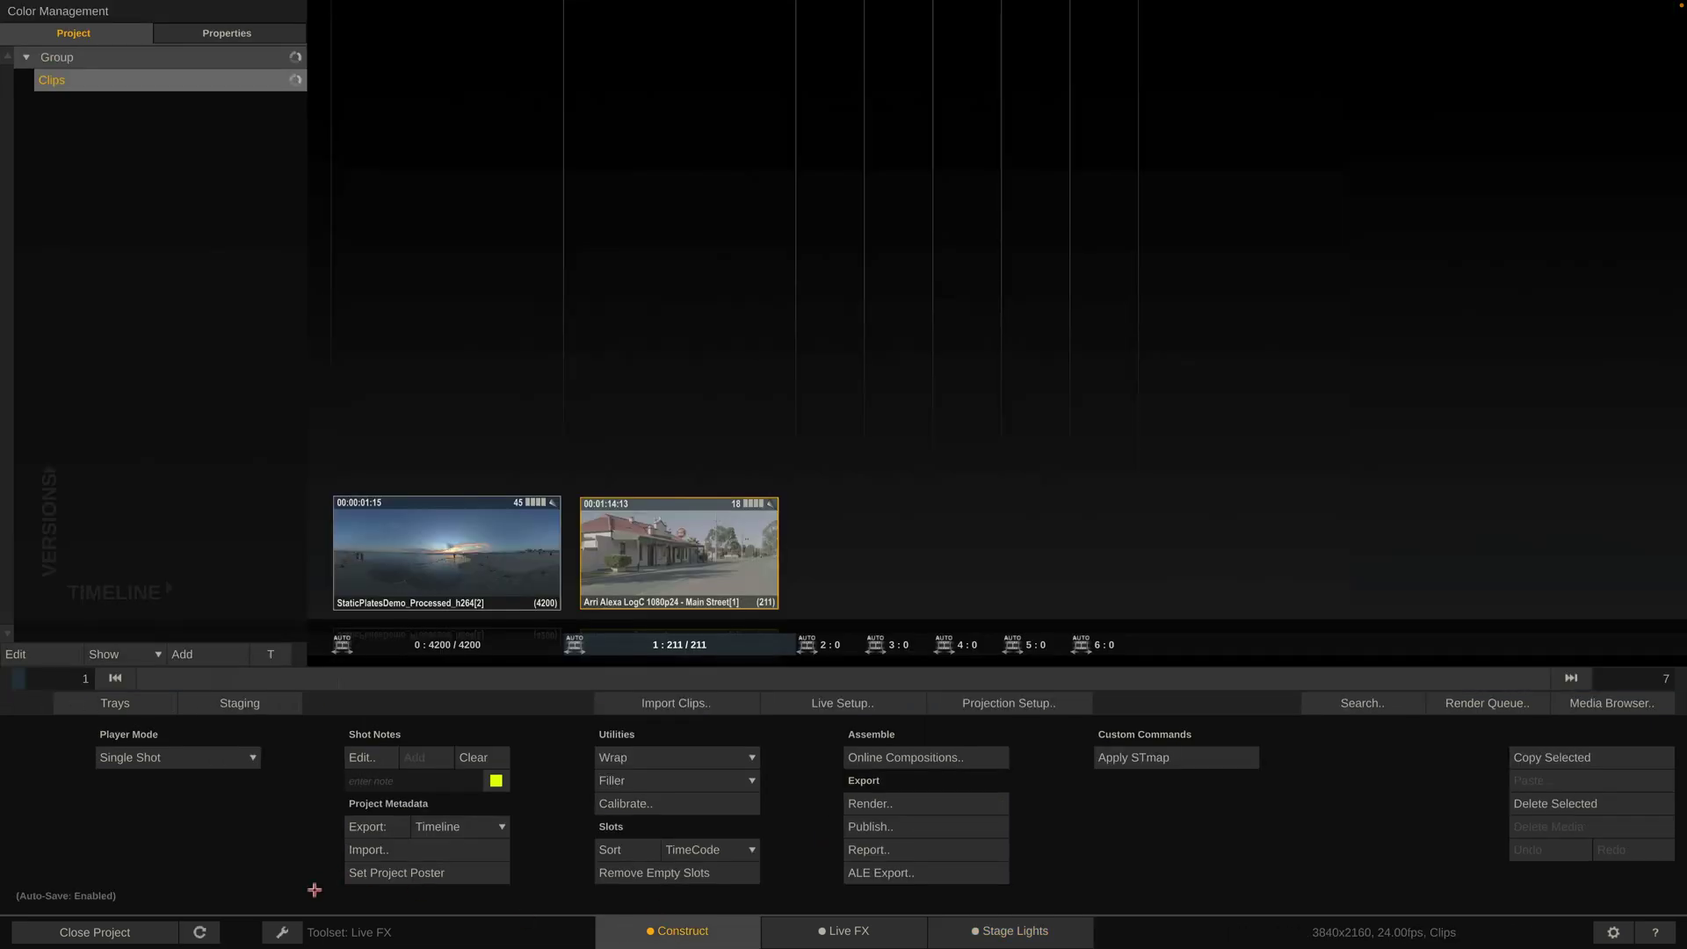
click(279, 931)
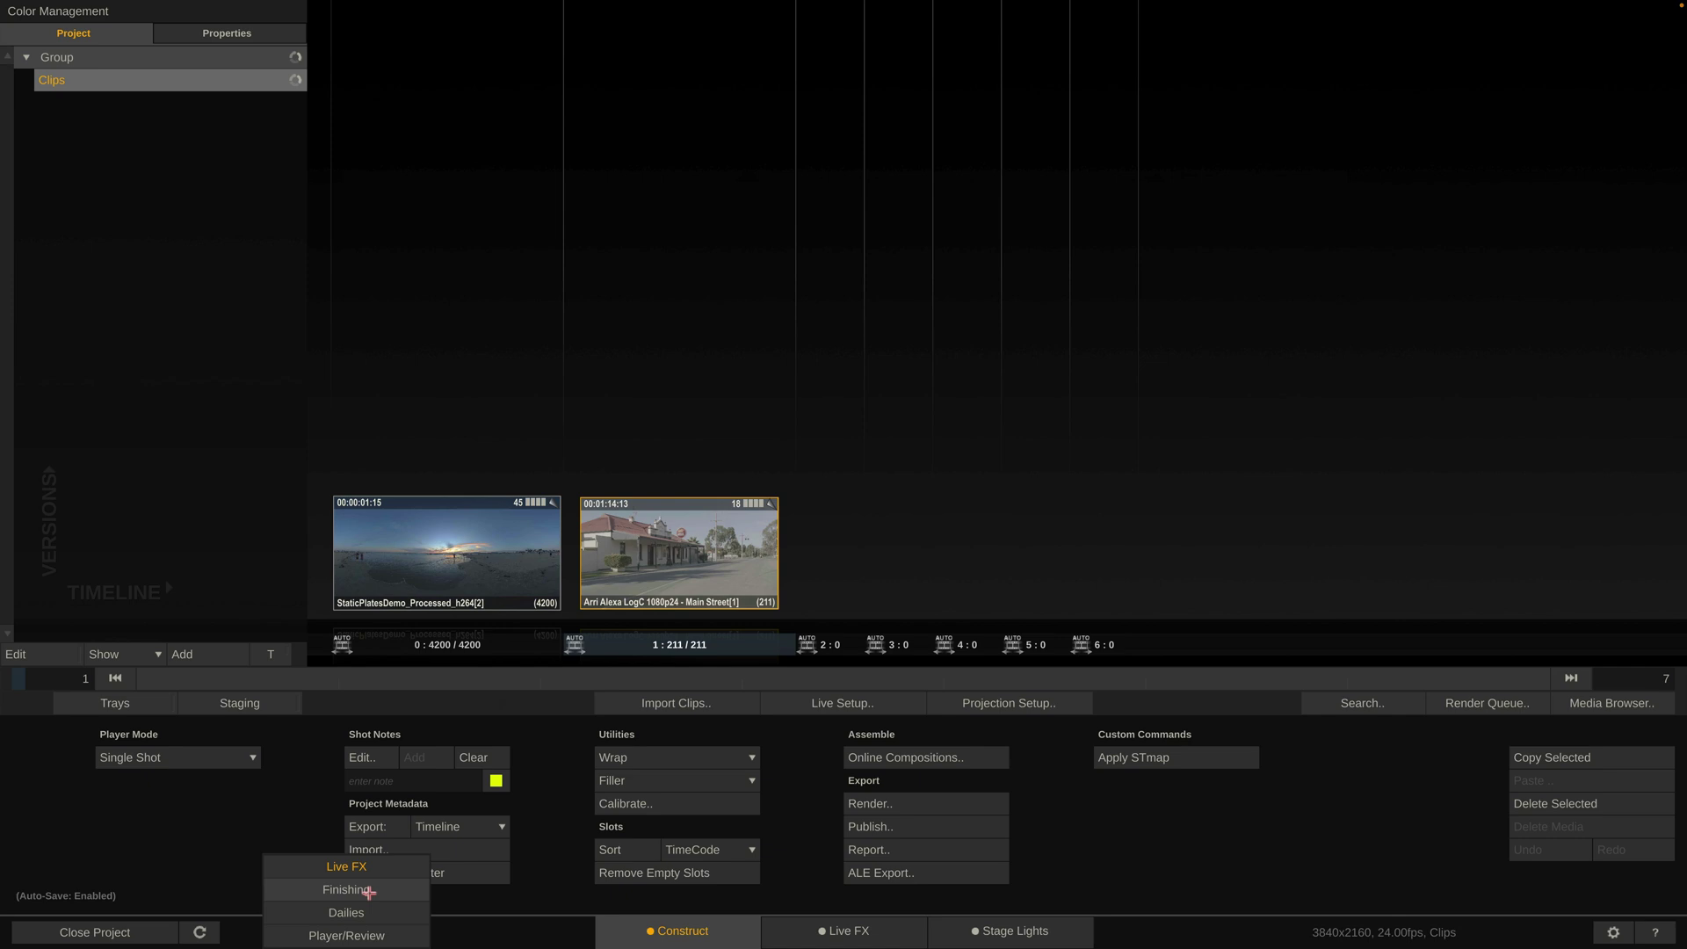
click(369, 890)
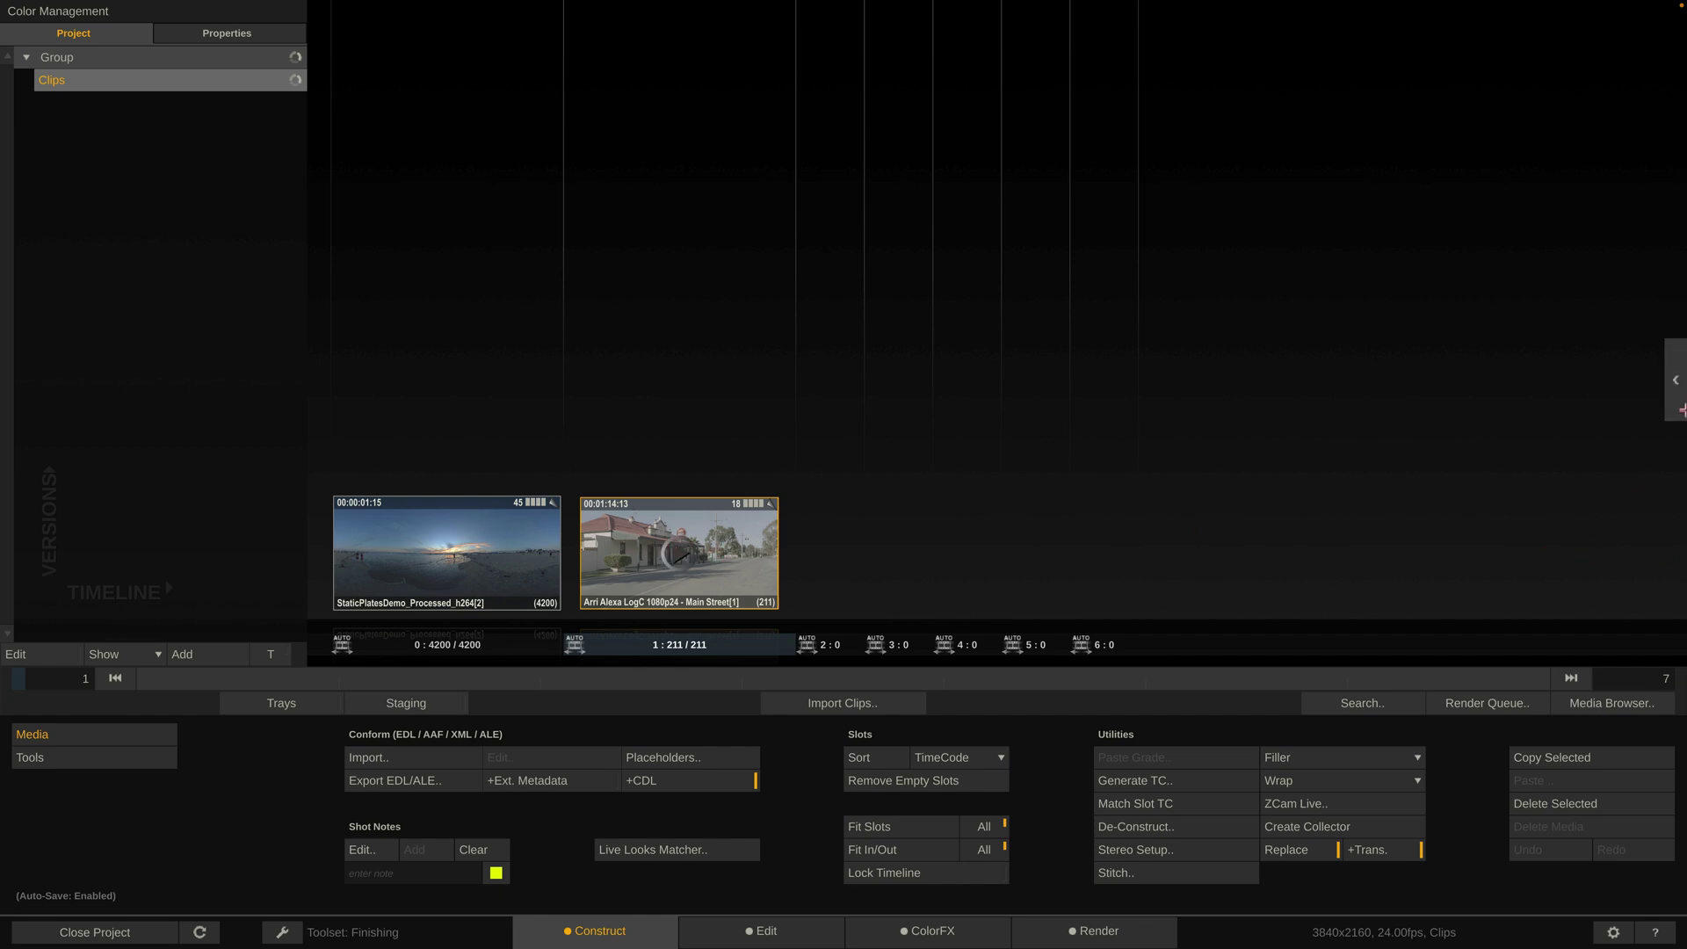
mouse_move(1677, 405)
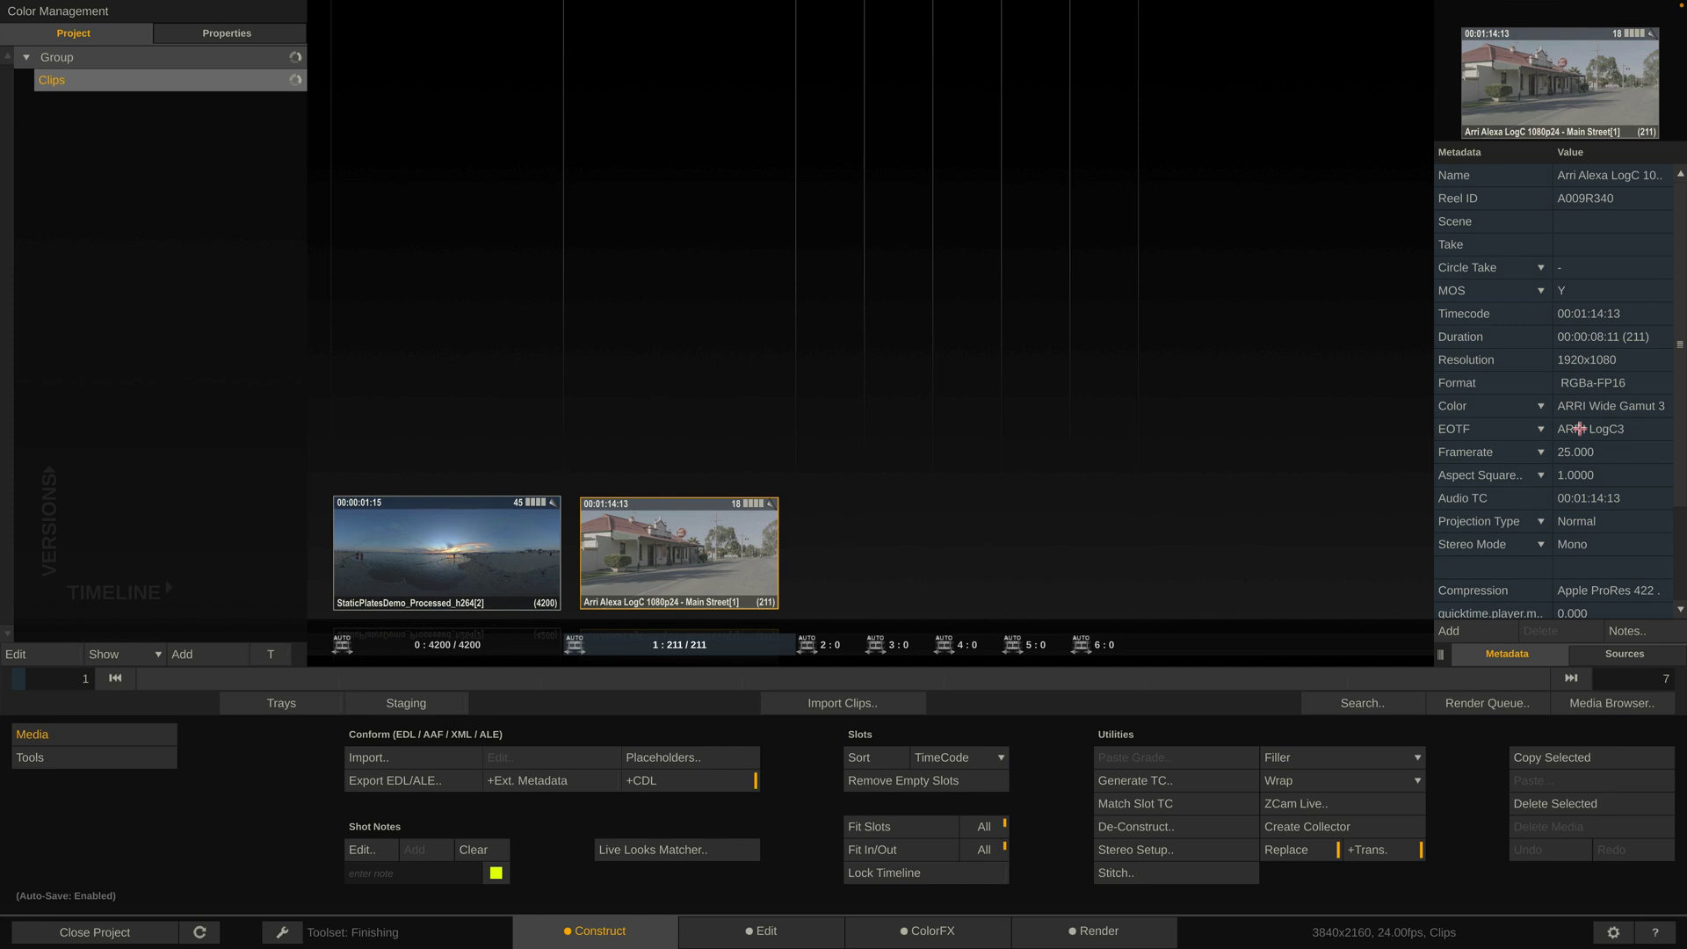
click(460, 555)
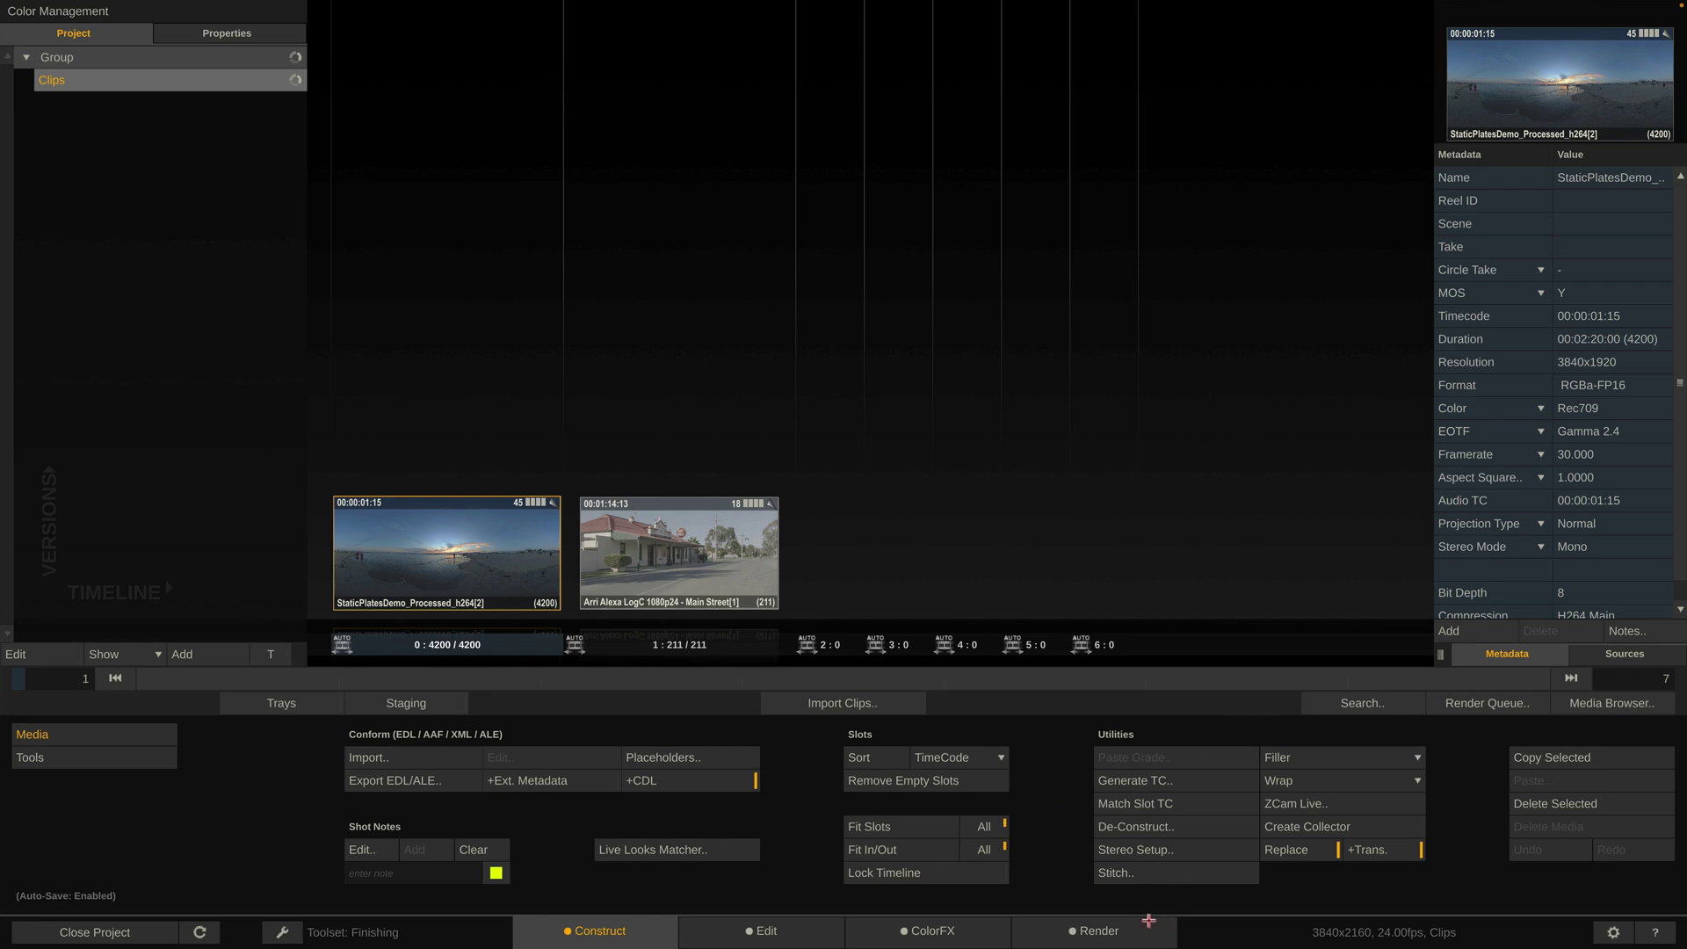
Step: Set the main Clips render output's color space to Rec2020 with PQ HDR as its EOTF
click(1098, 932)
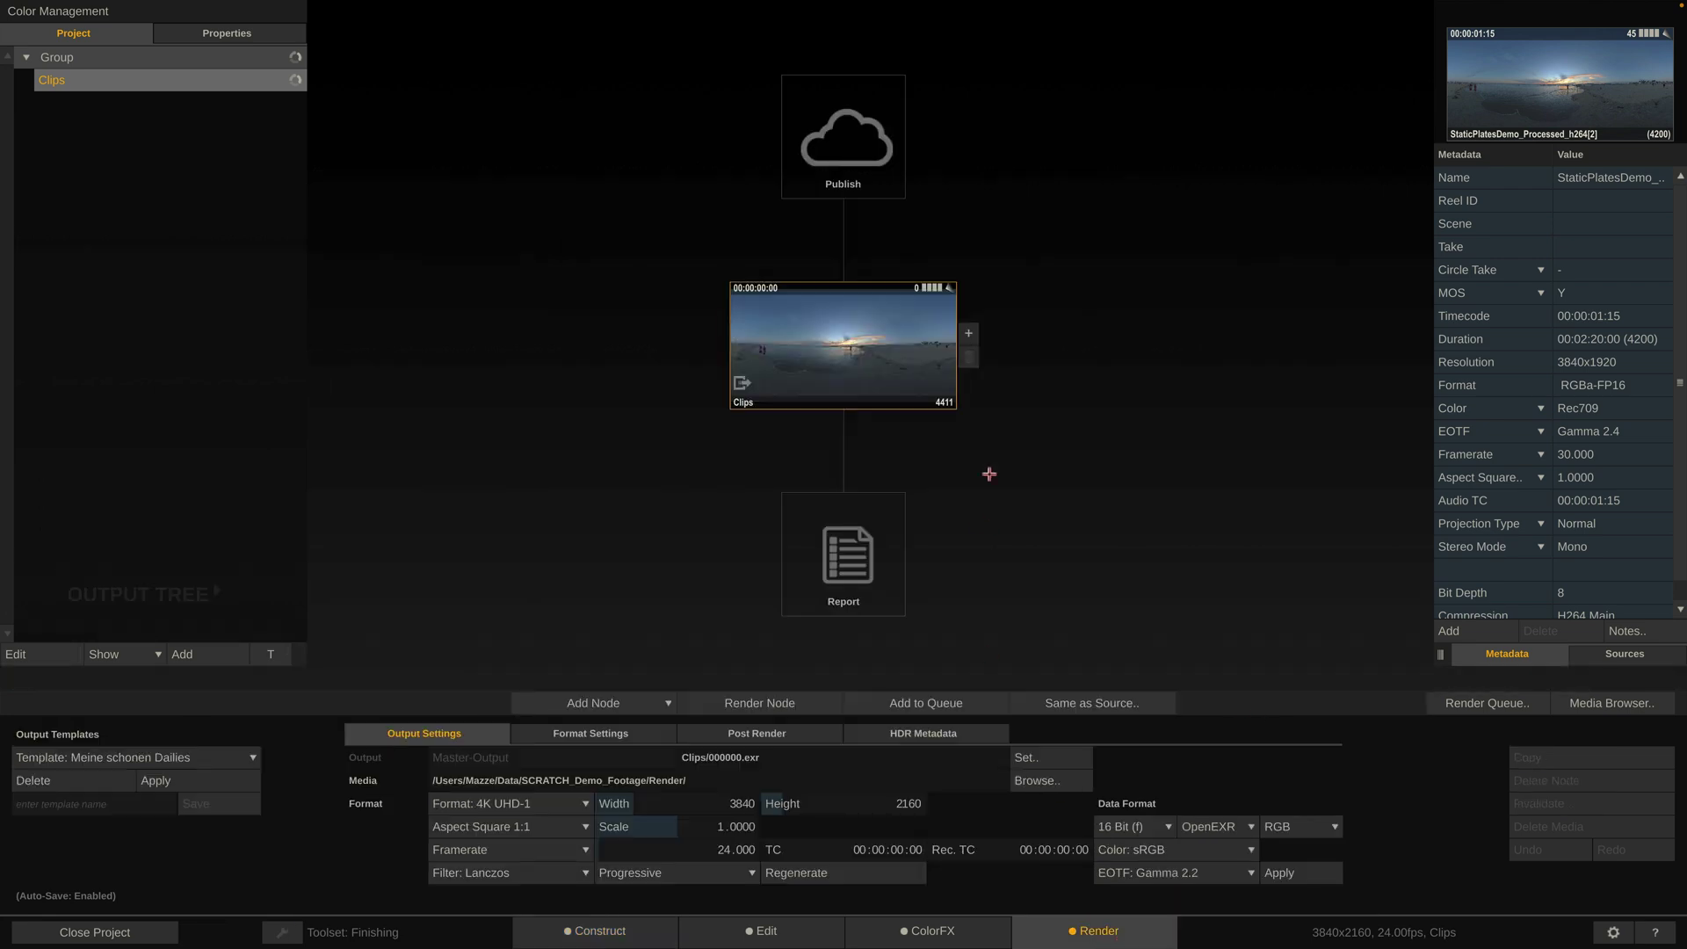
click(854, 353)
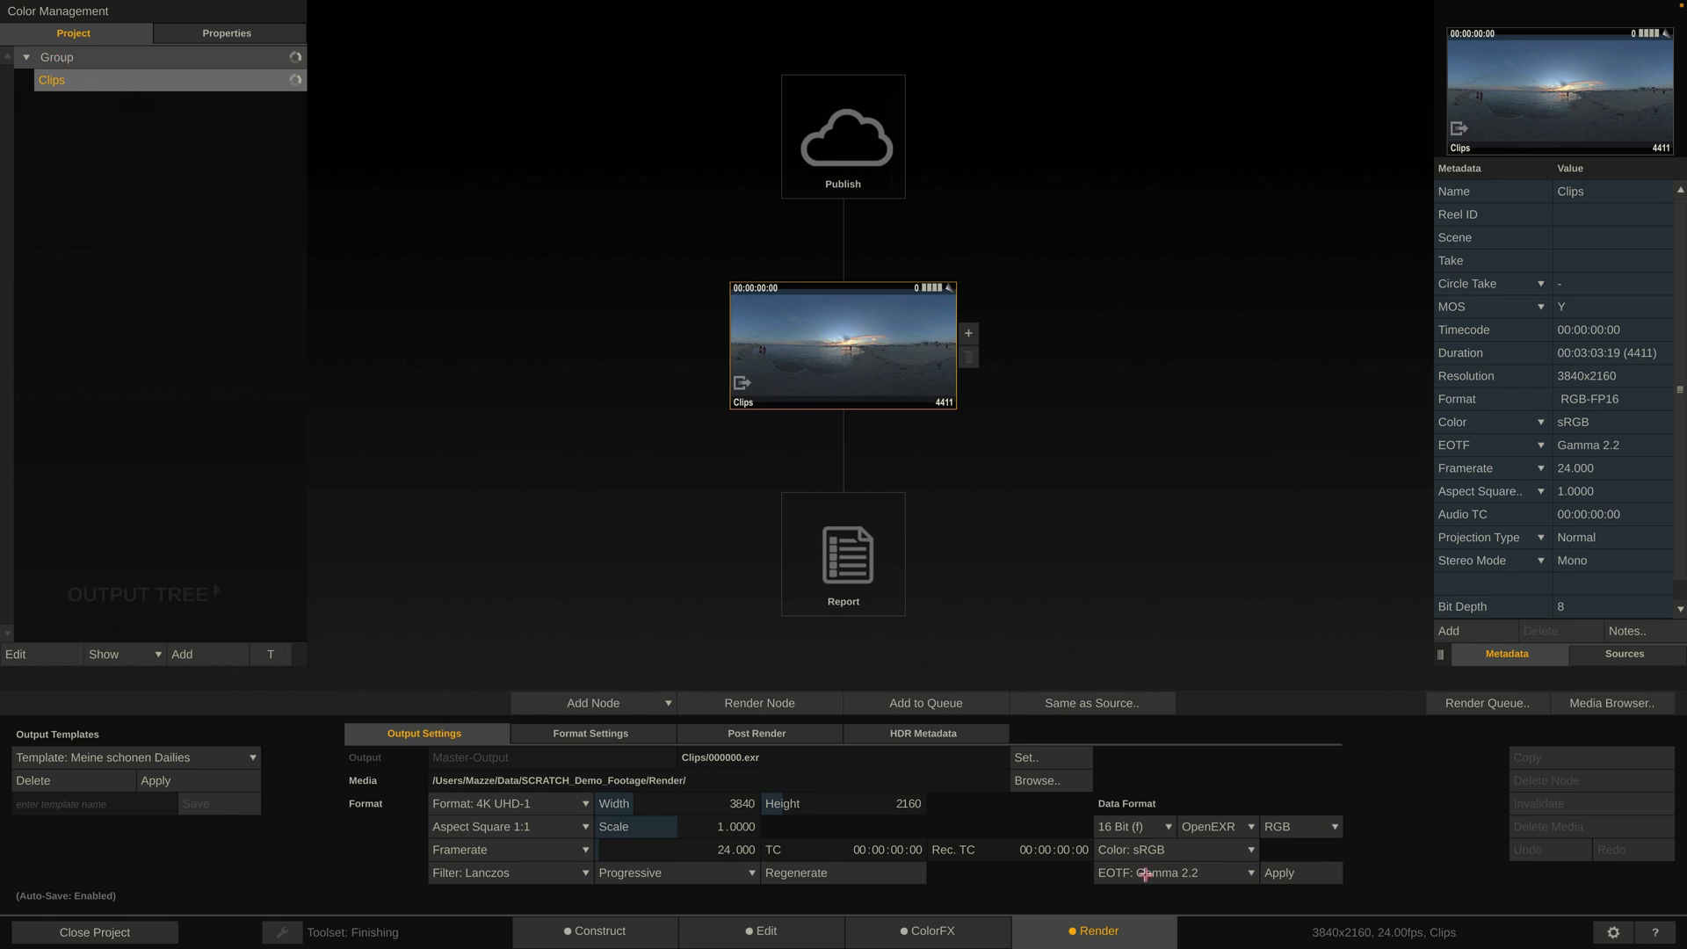
click(1179, 848)
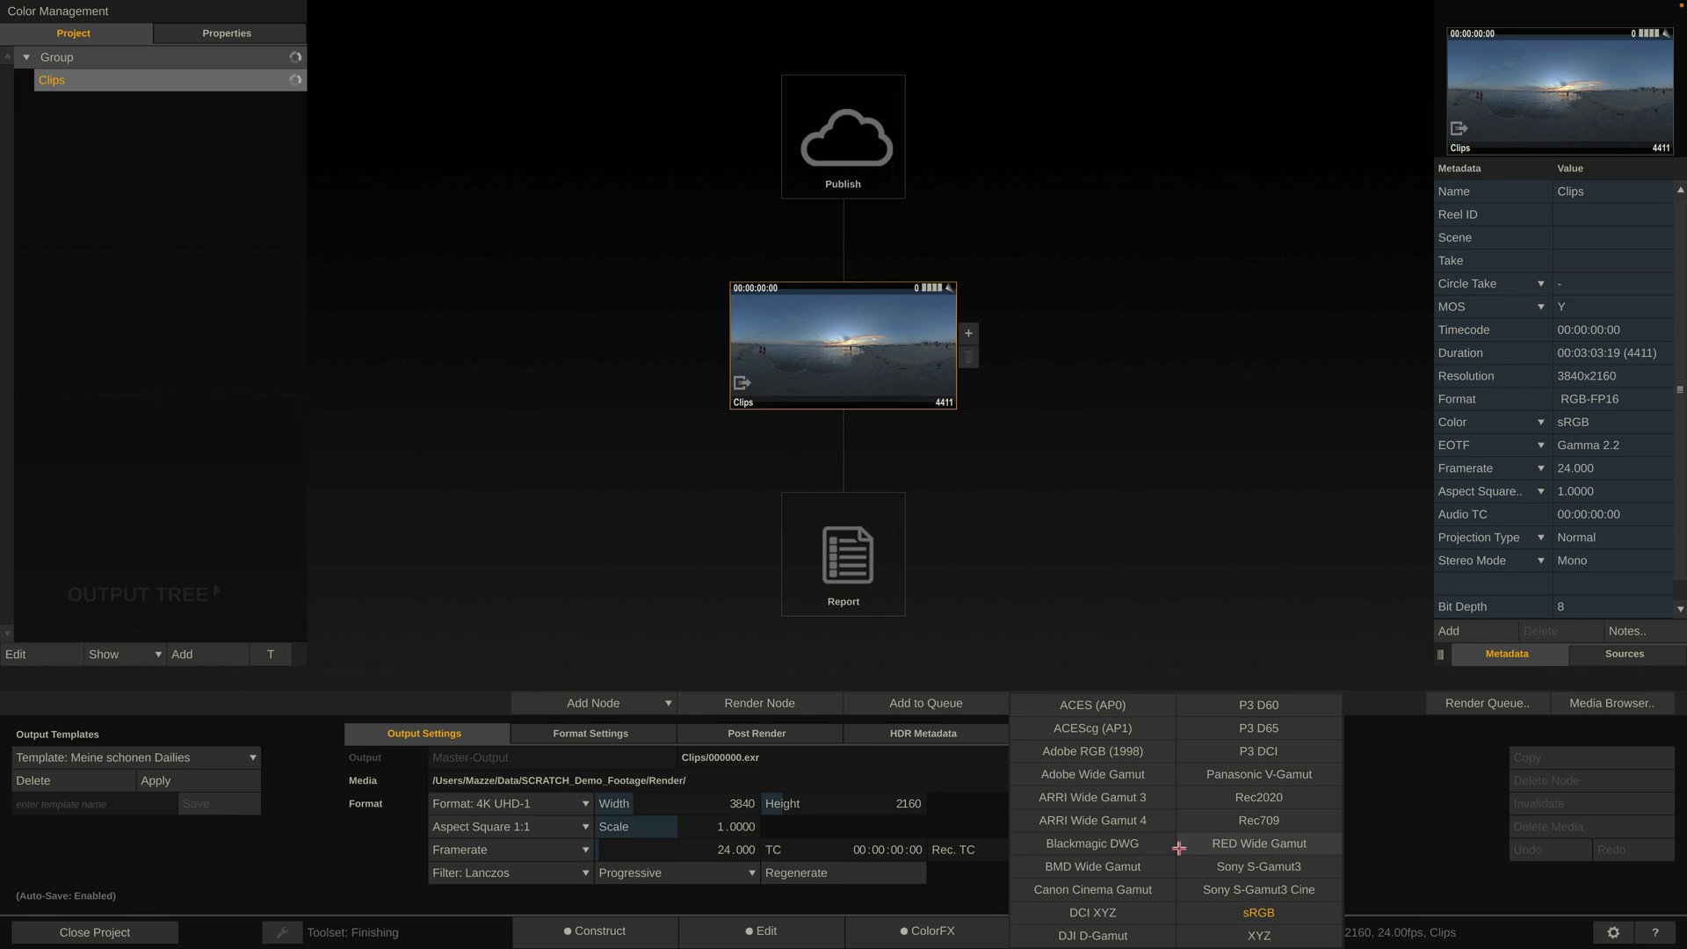
click(1272, 797)
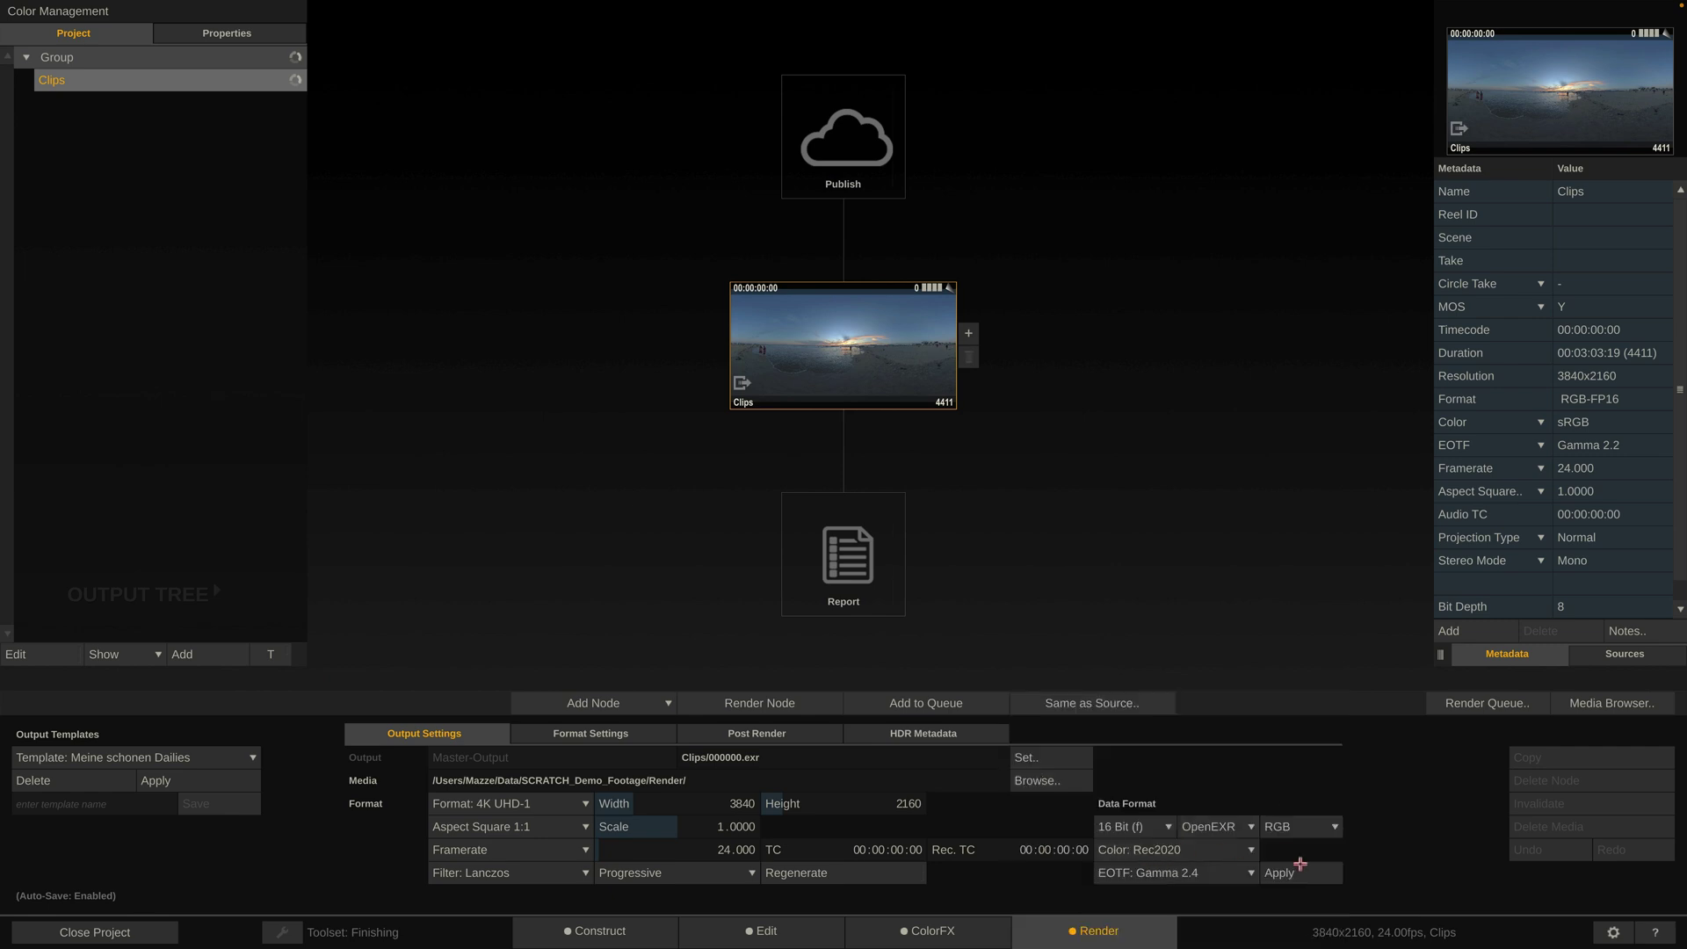
click(1208, 874)
click(1257, 845)
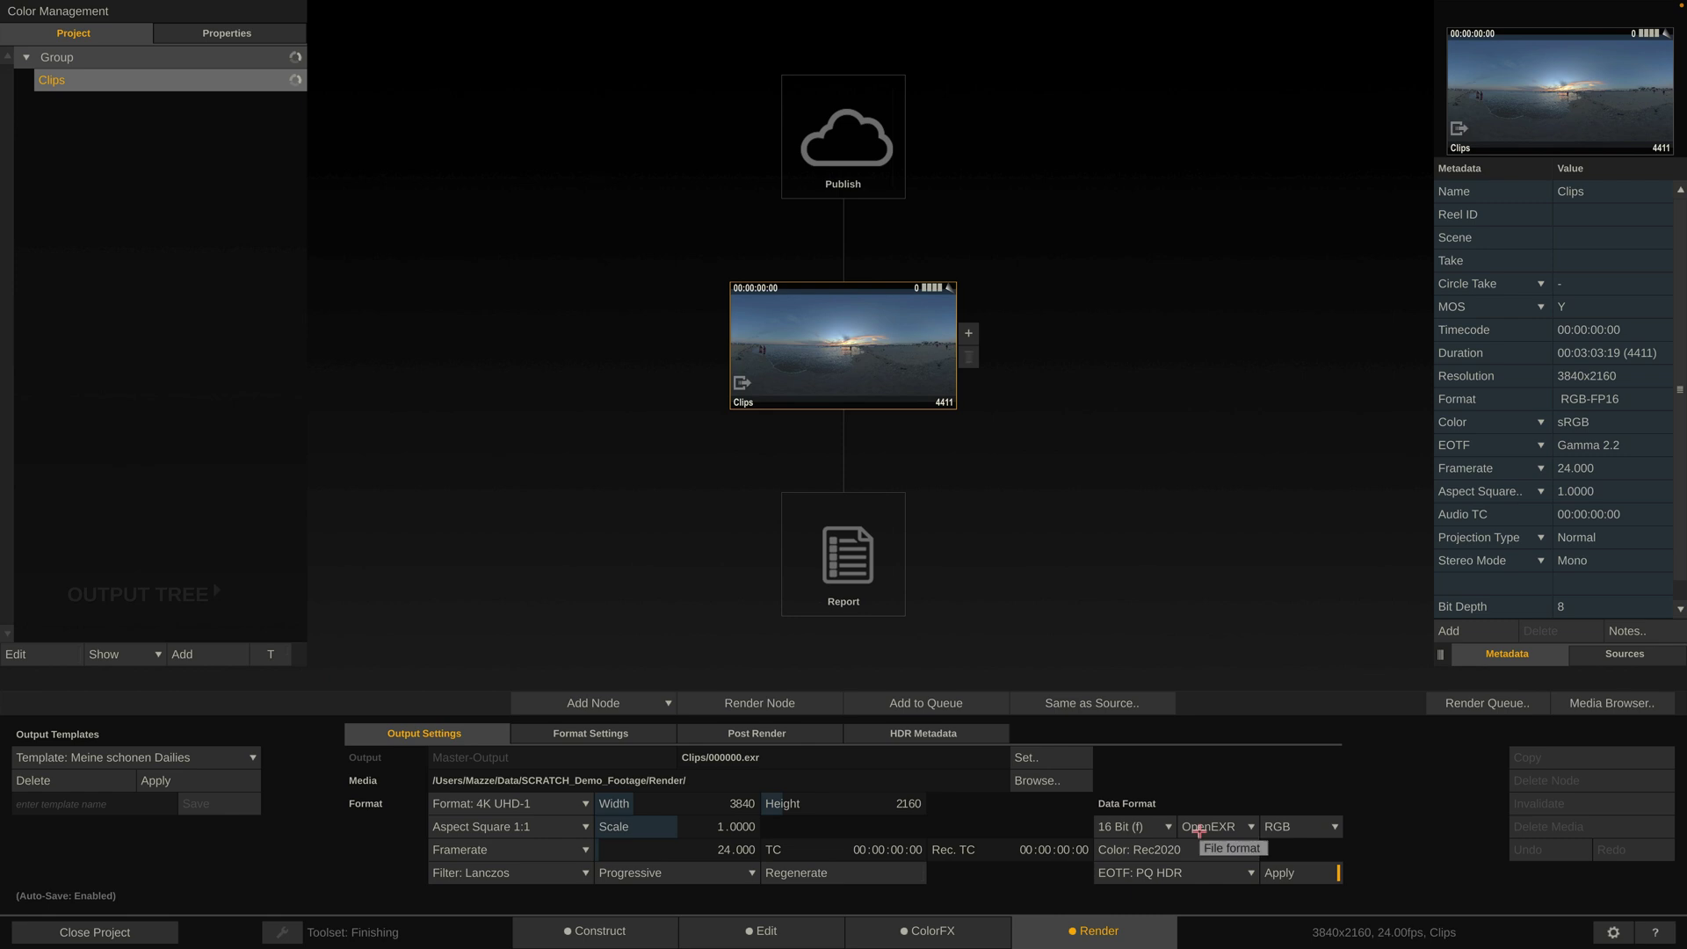
Step: Compare the color and EOTF tags of both timeline clips with the render output's color format
click(597, 933)
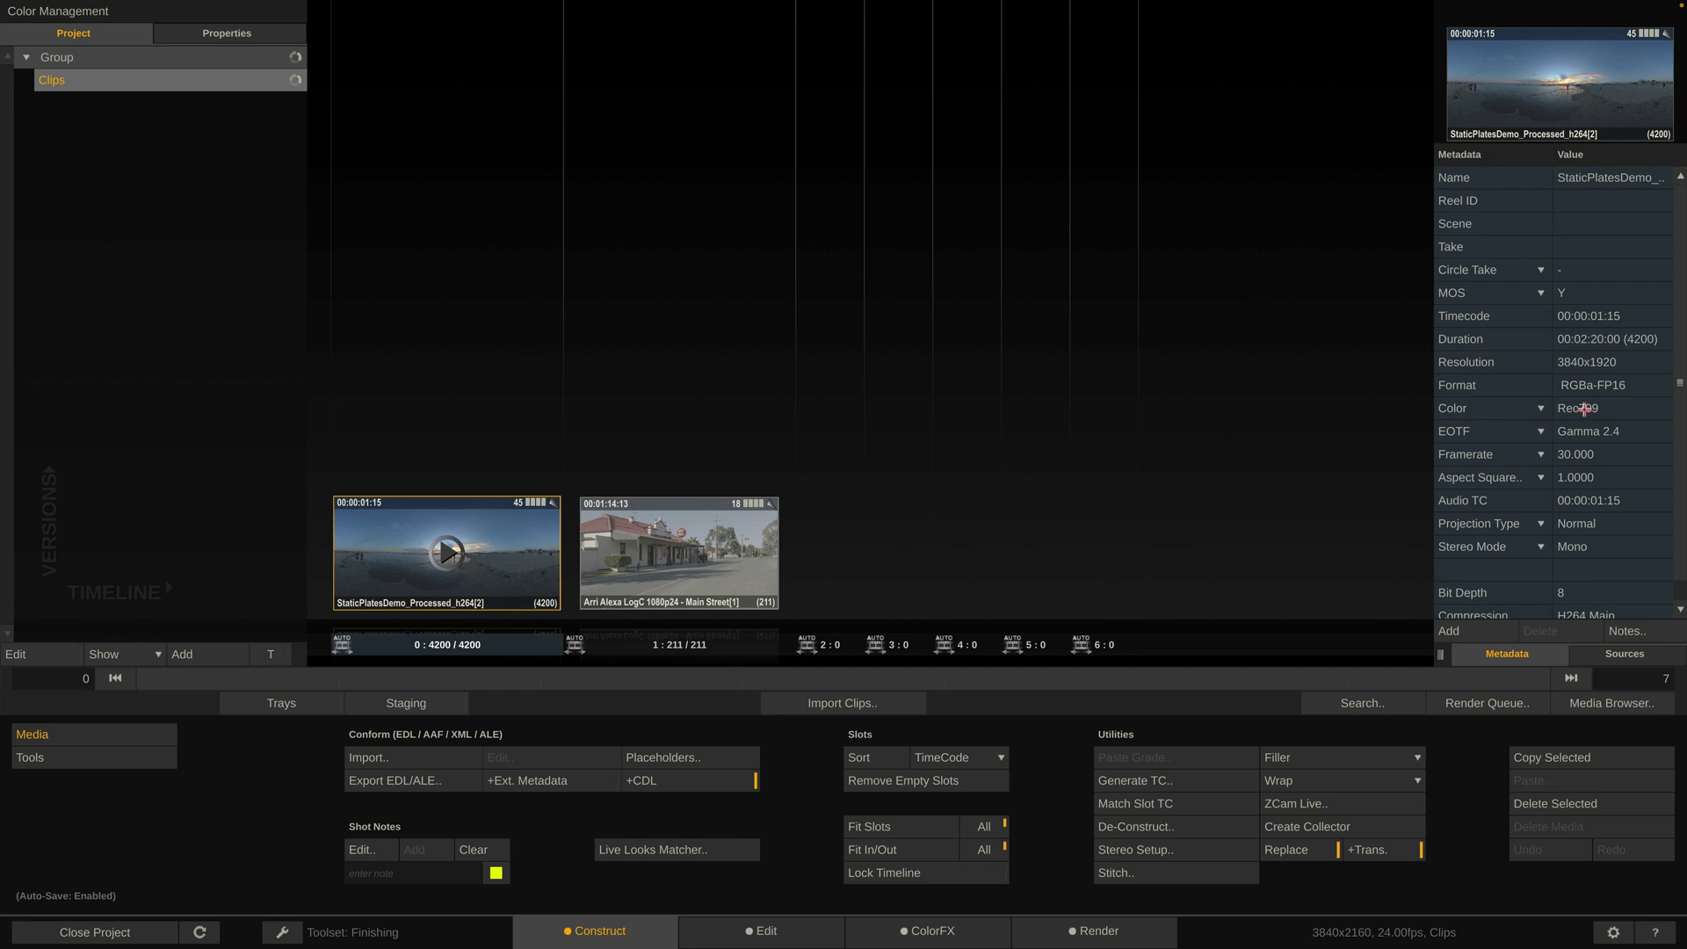
click(1089, 940)
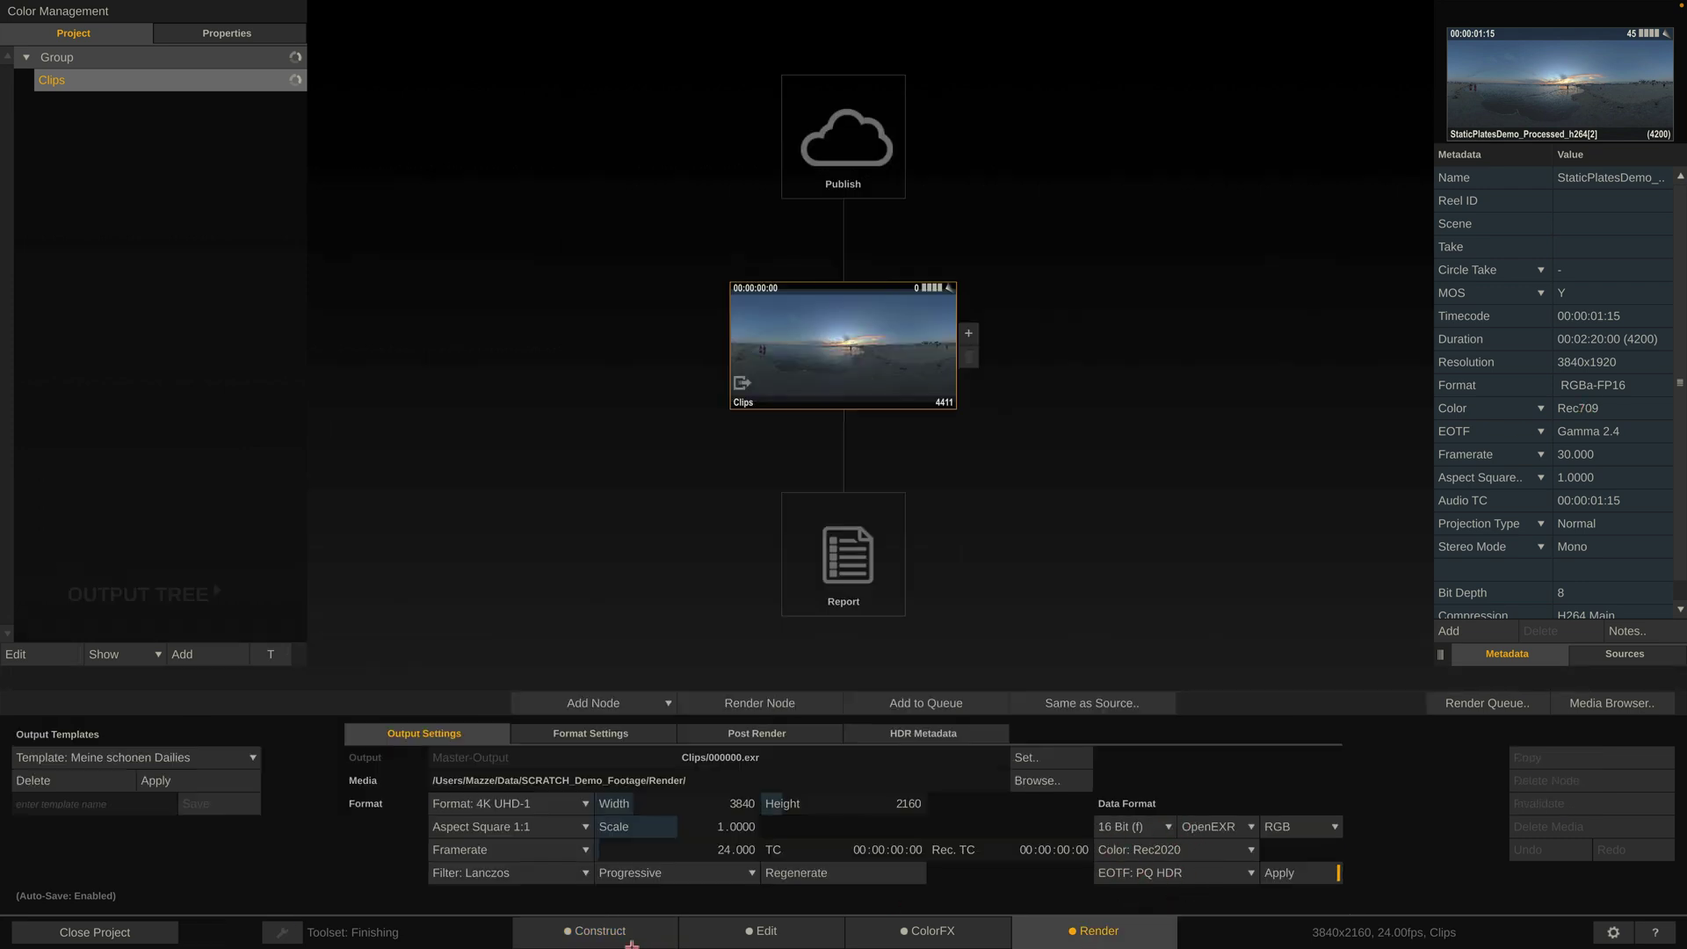
click(597, 935)
click(696, 559)
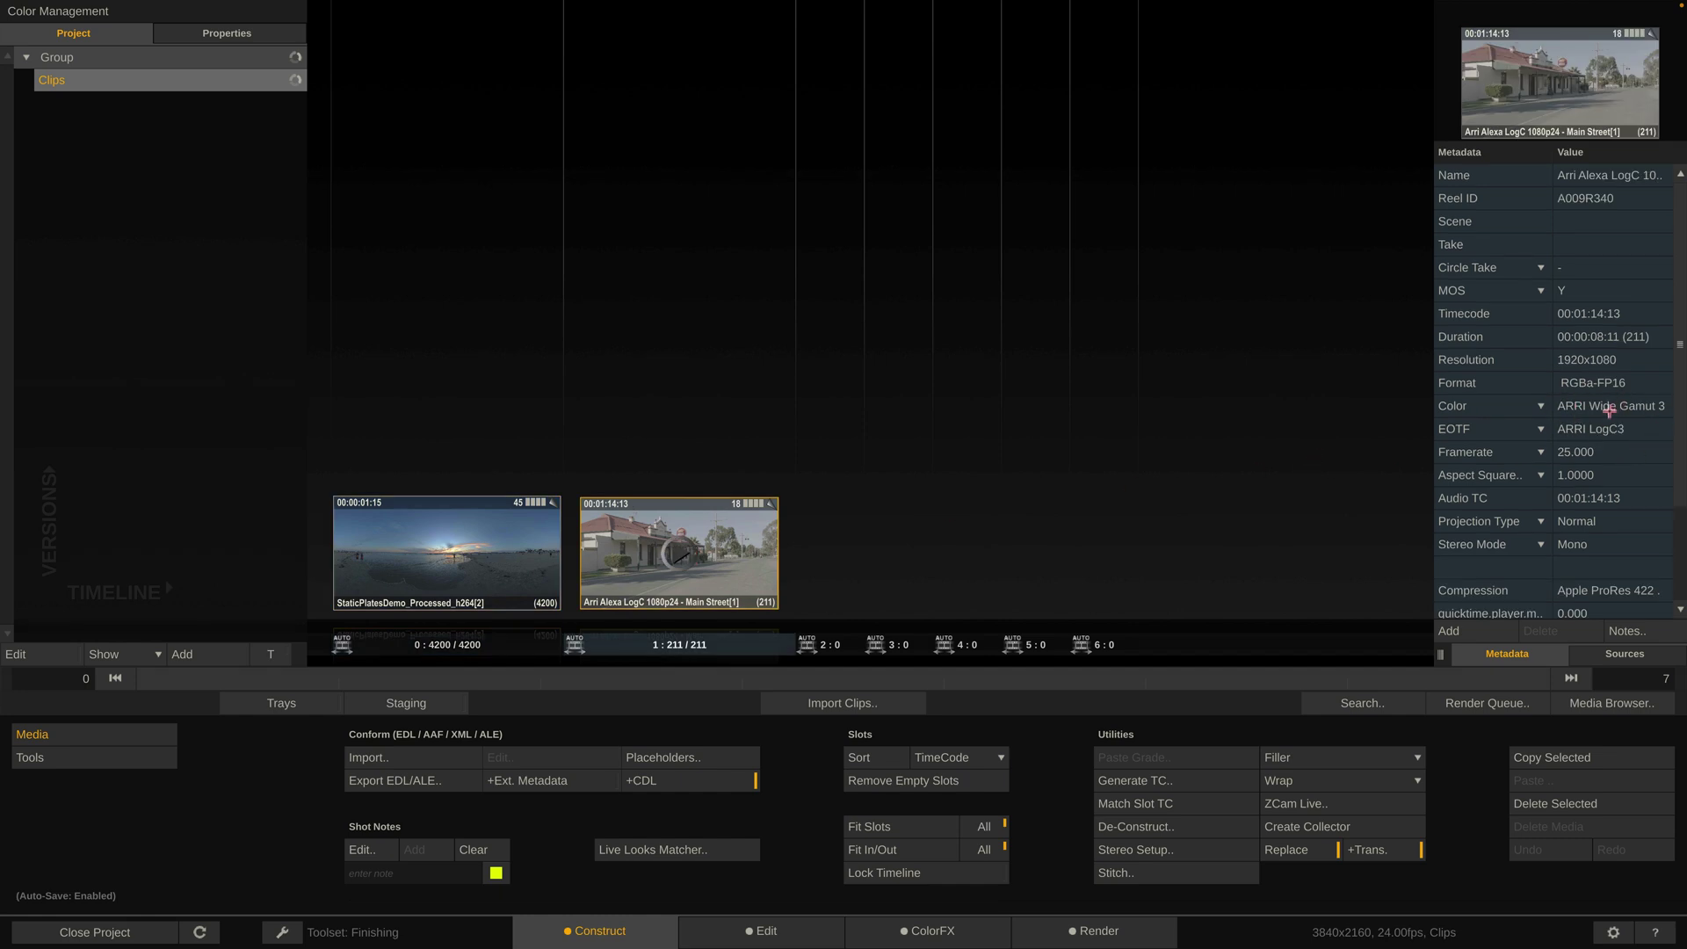
click(1089, 933)
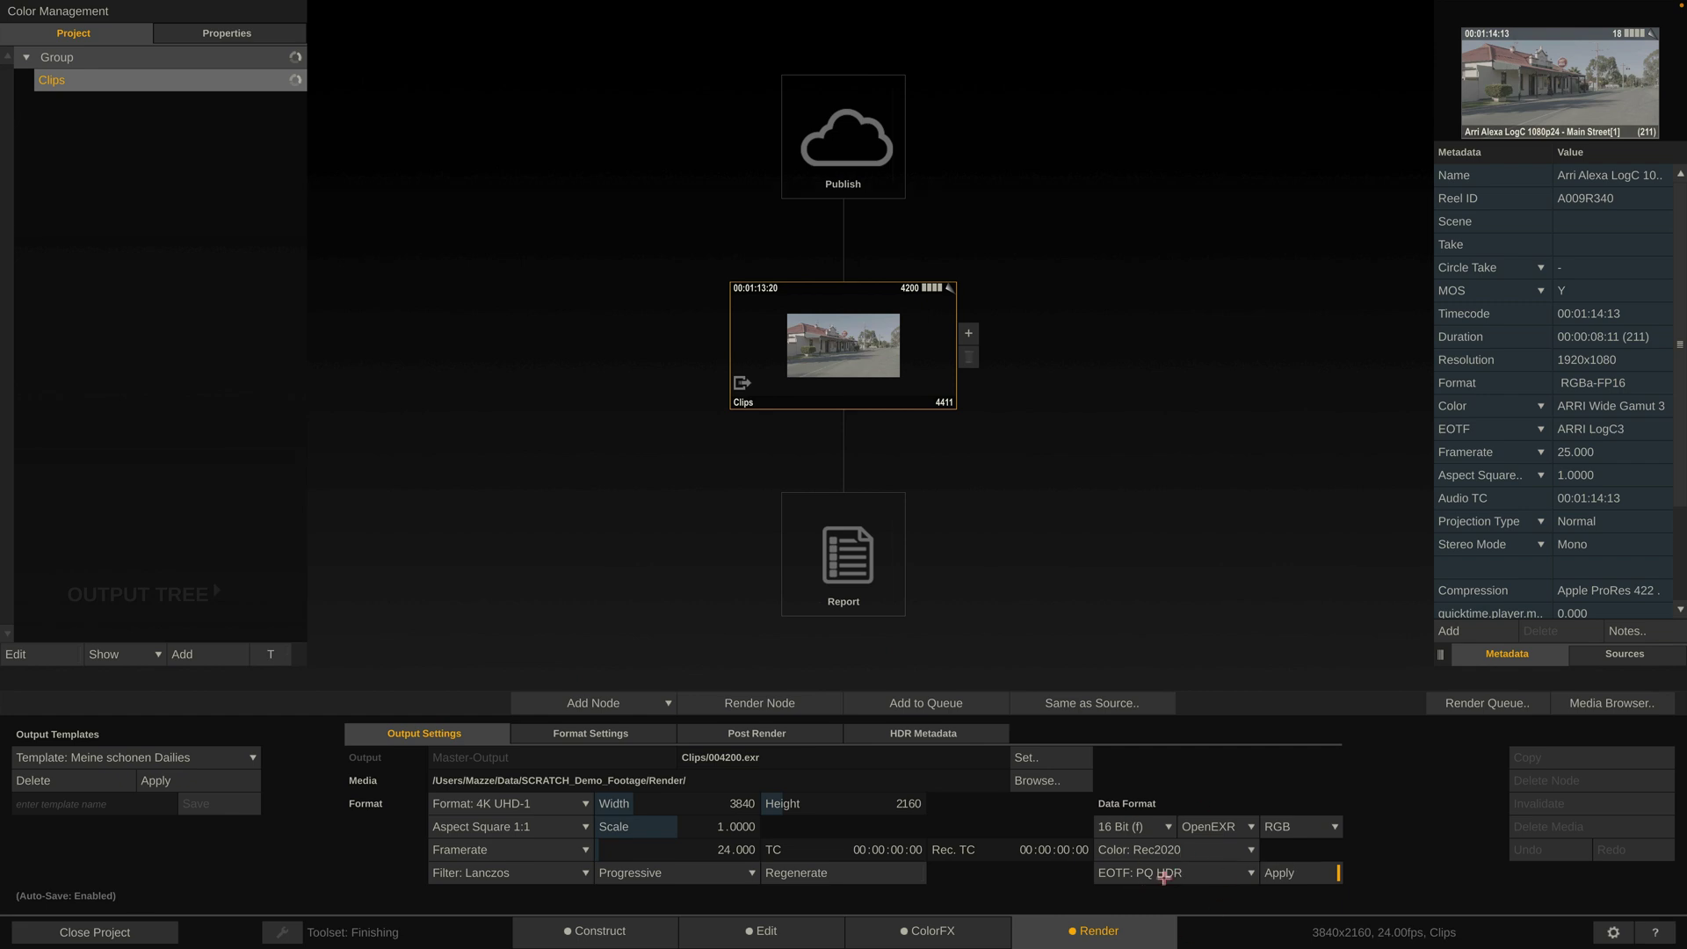
Step: Try a ProRes Encoder node directly behind the main Clips output and delete it again
click(969, 334)
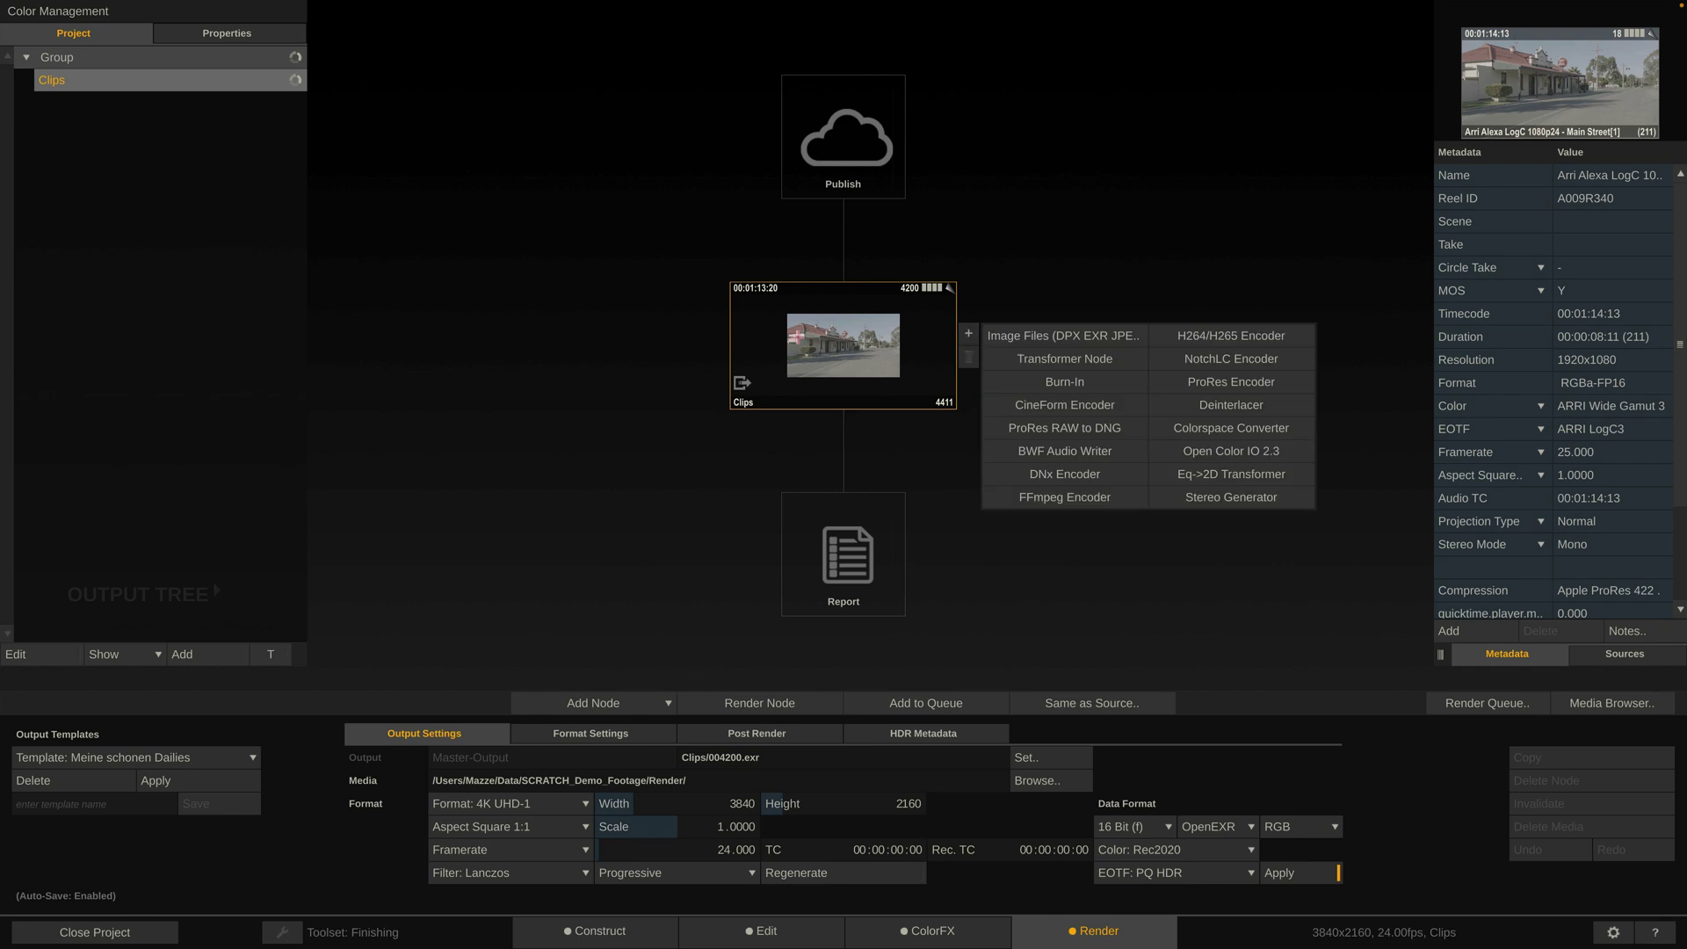
click(1234, 383)
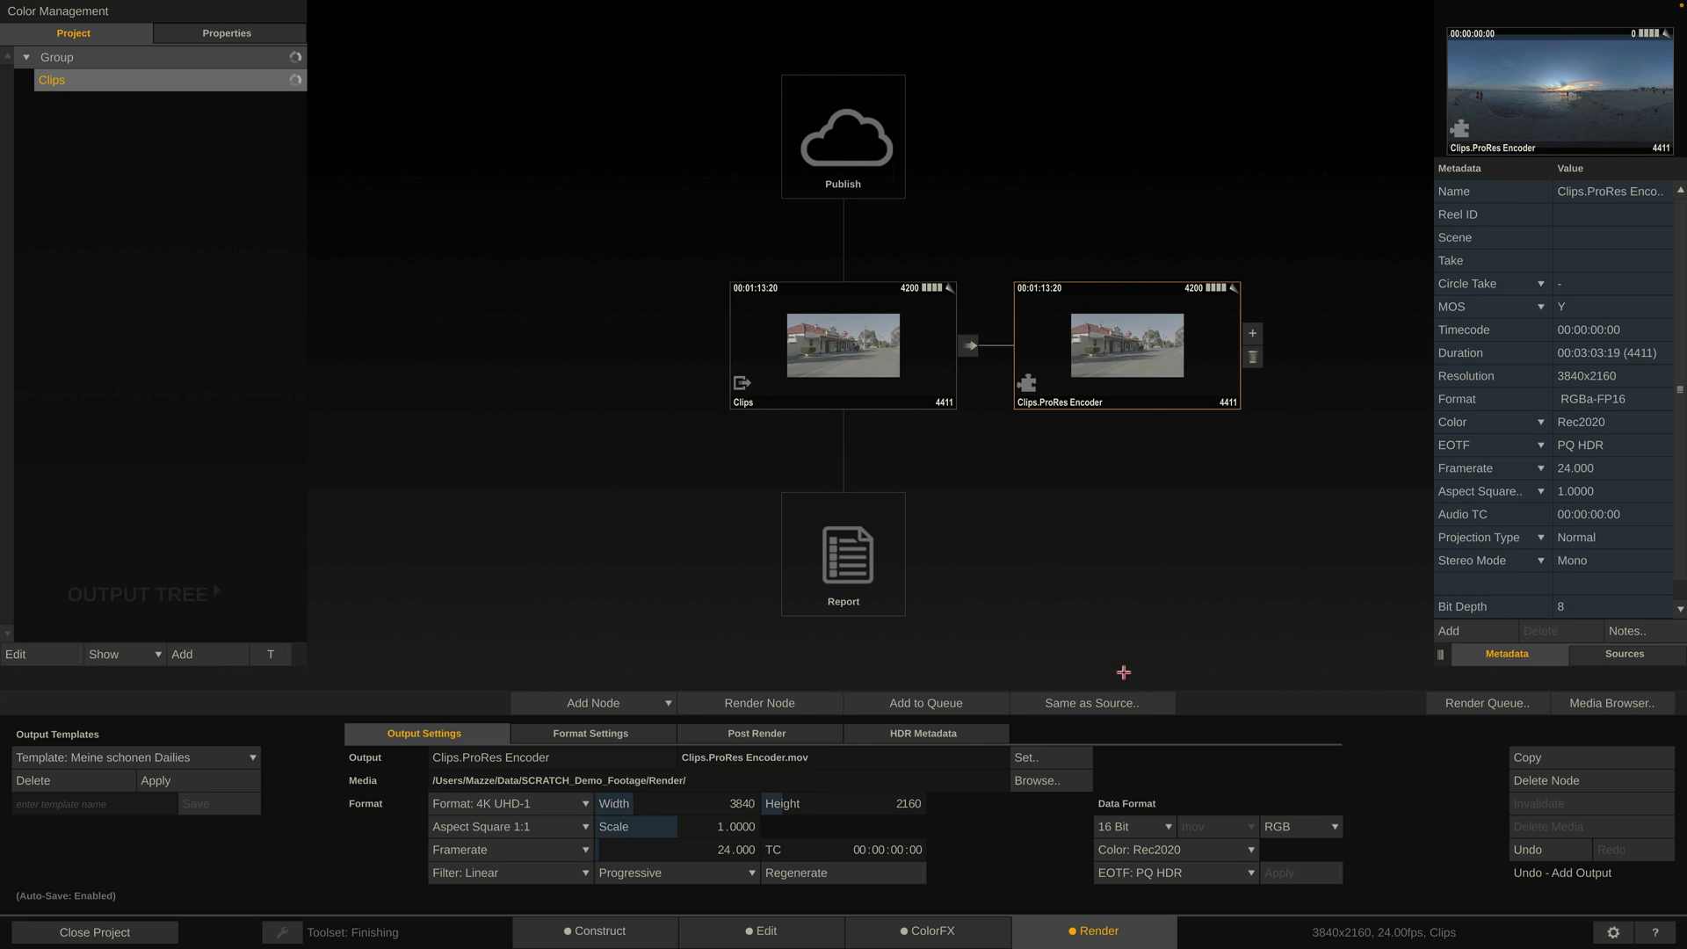
click(1253, 356)
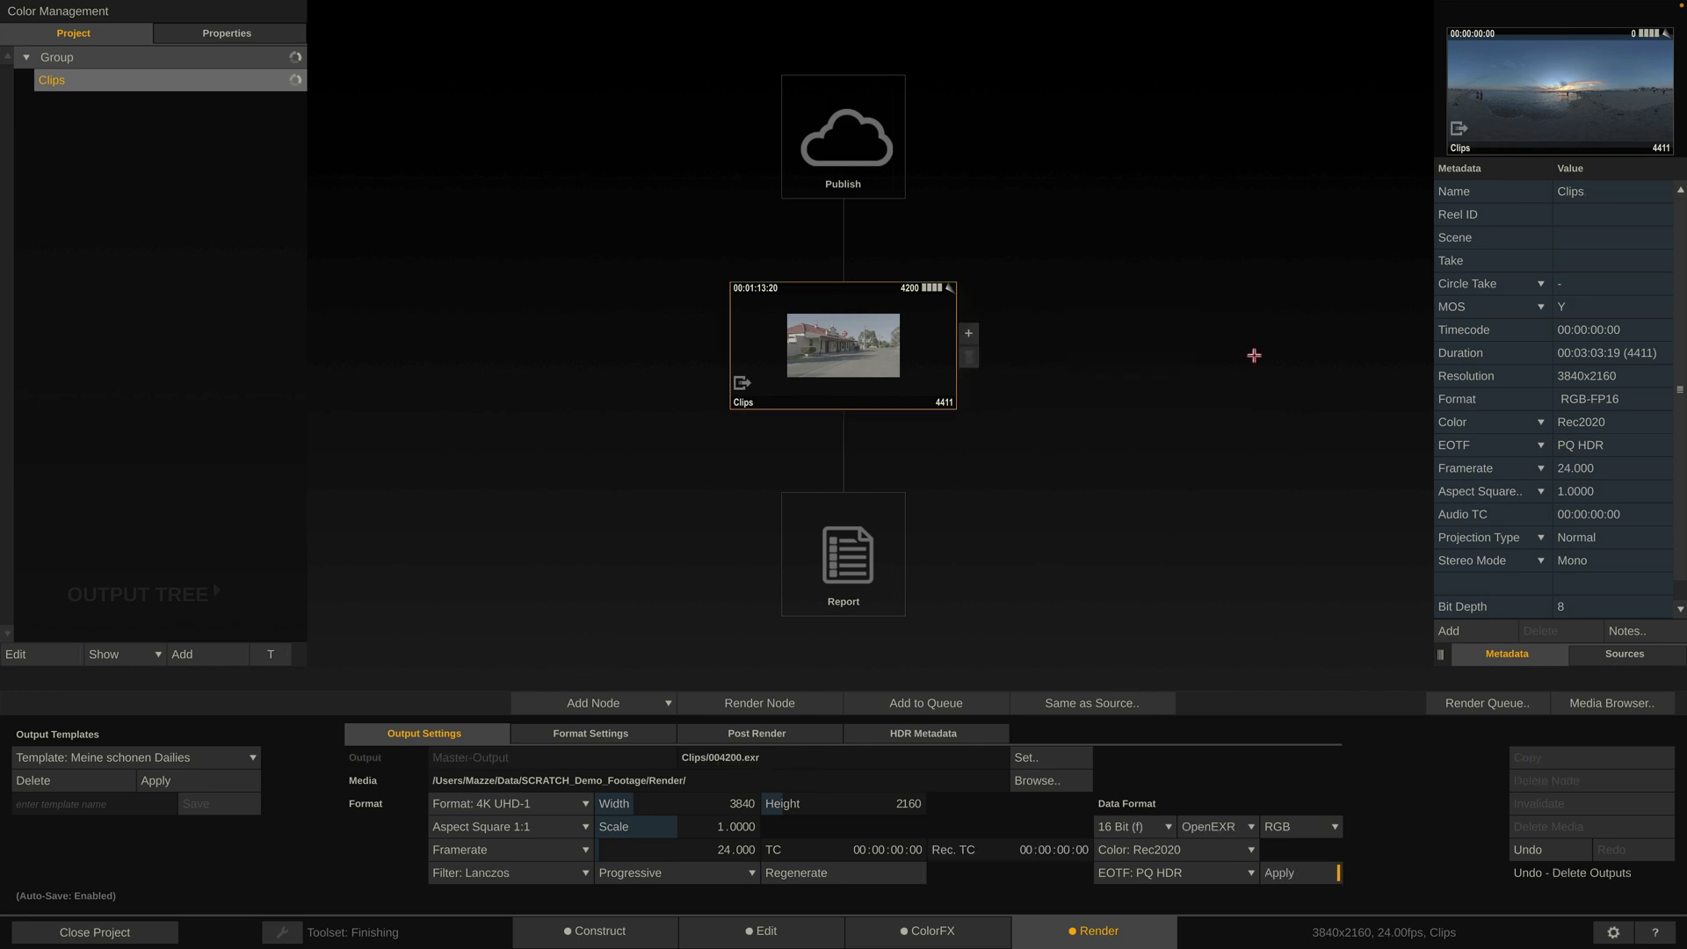
Step: Add a Transformer Node behind the main Clips output and set its color space to RED Wide Gamut
mouse_move(881, 374)
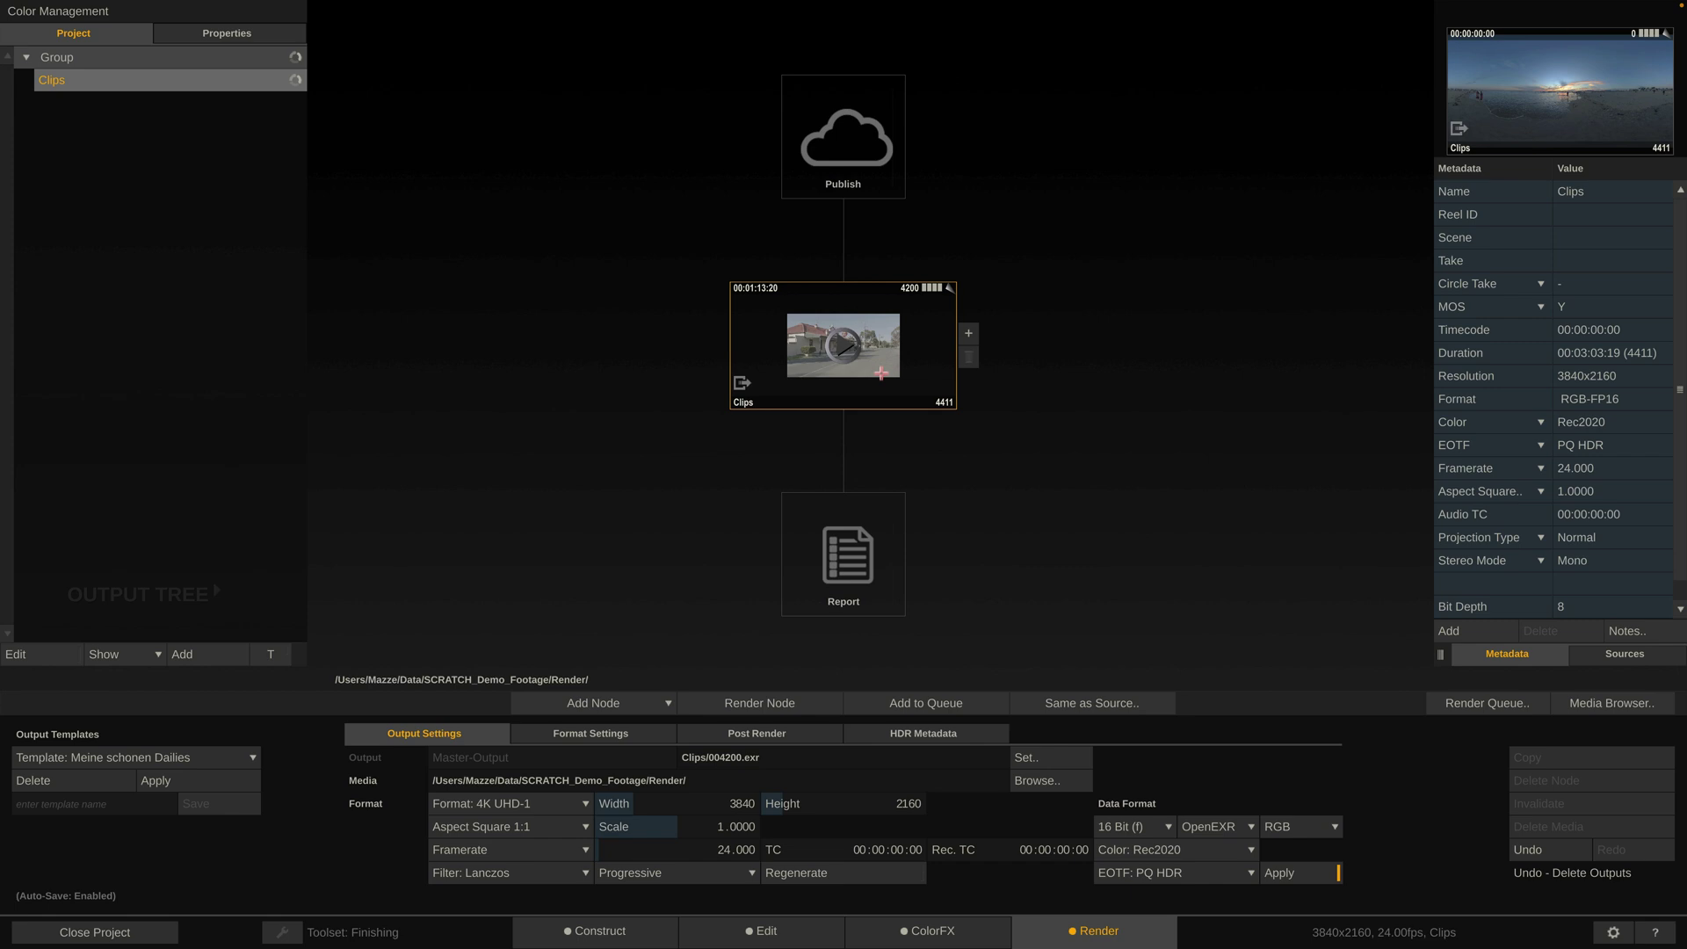
click(969, 333)
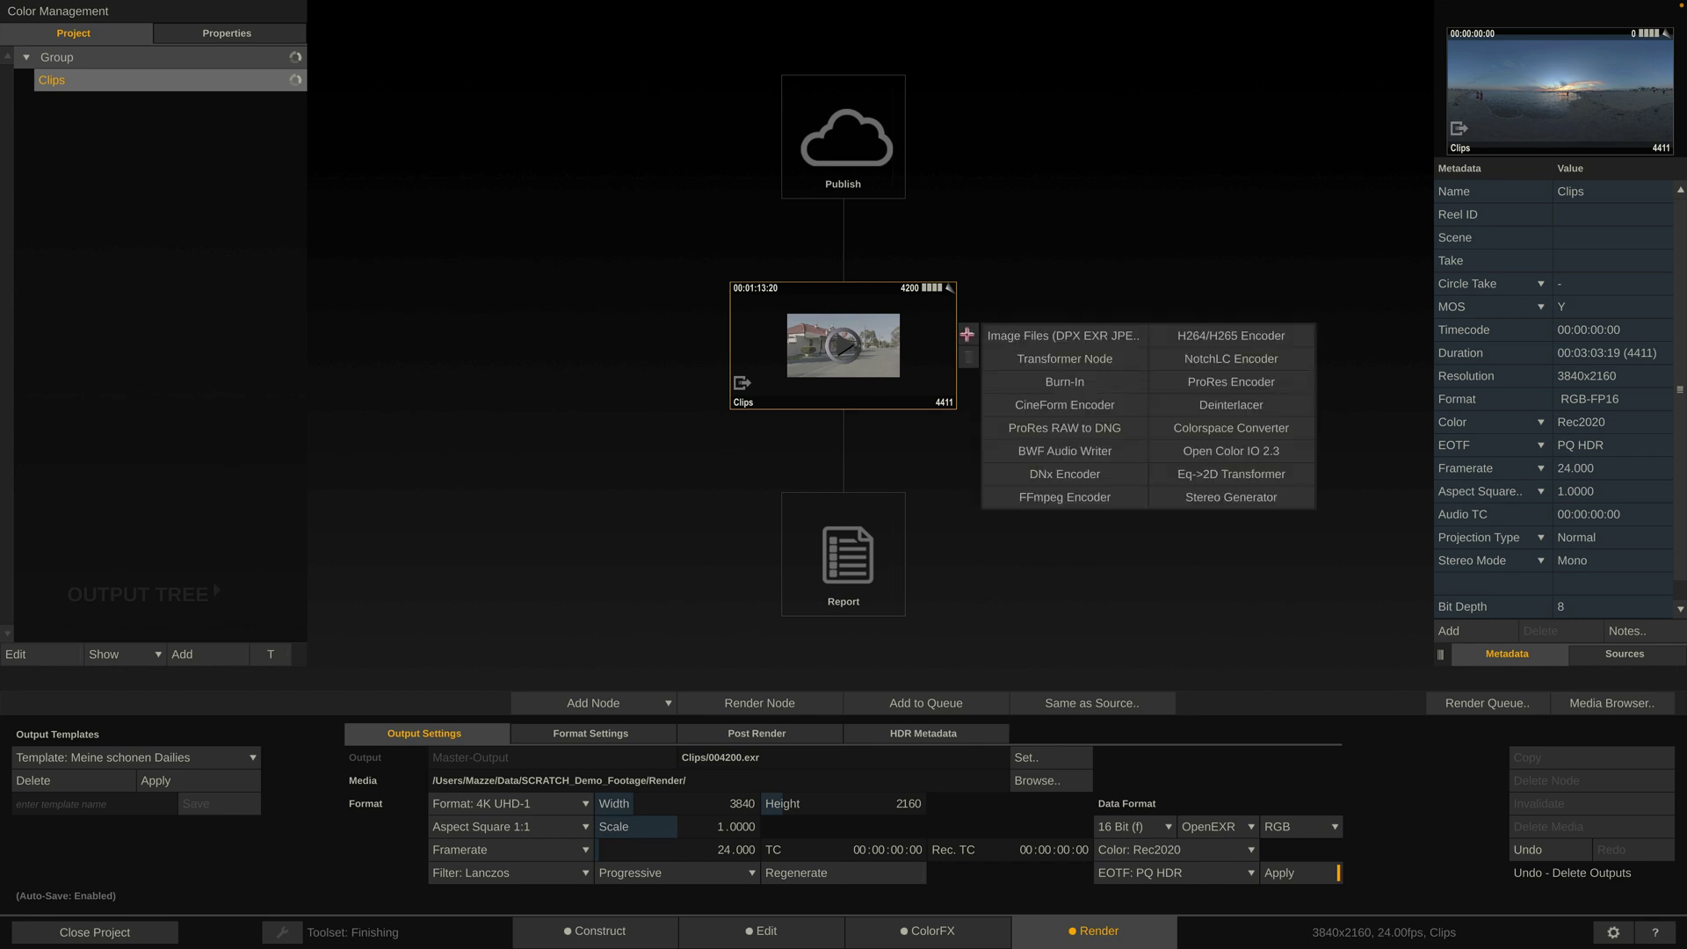
click(1078, 360)
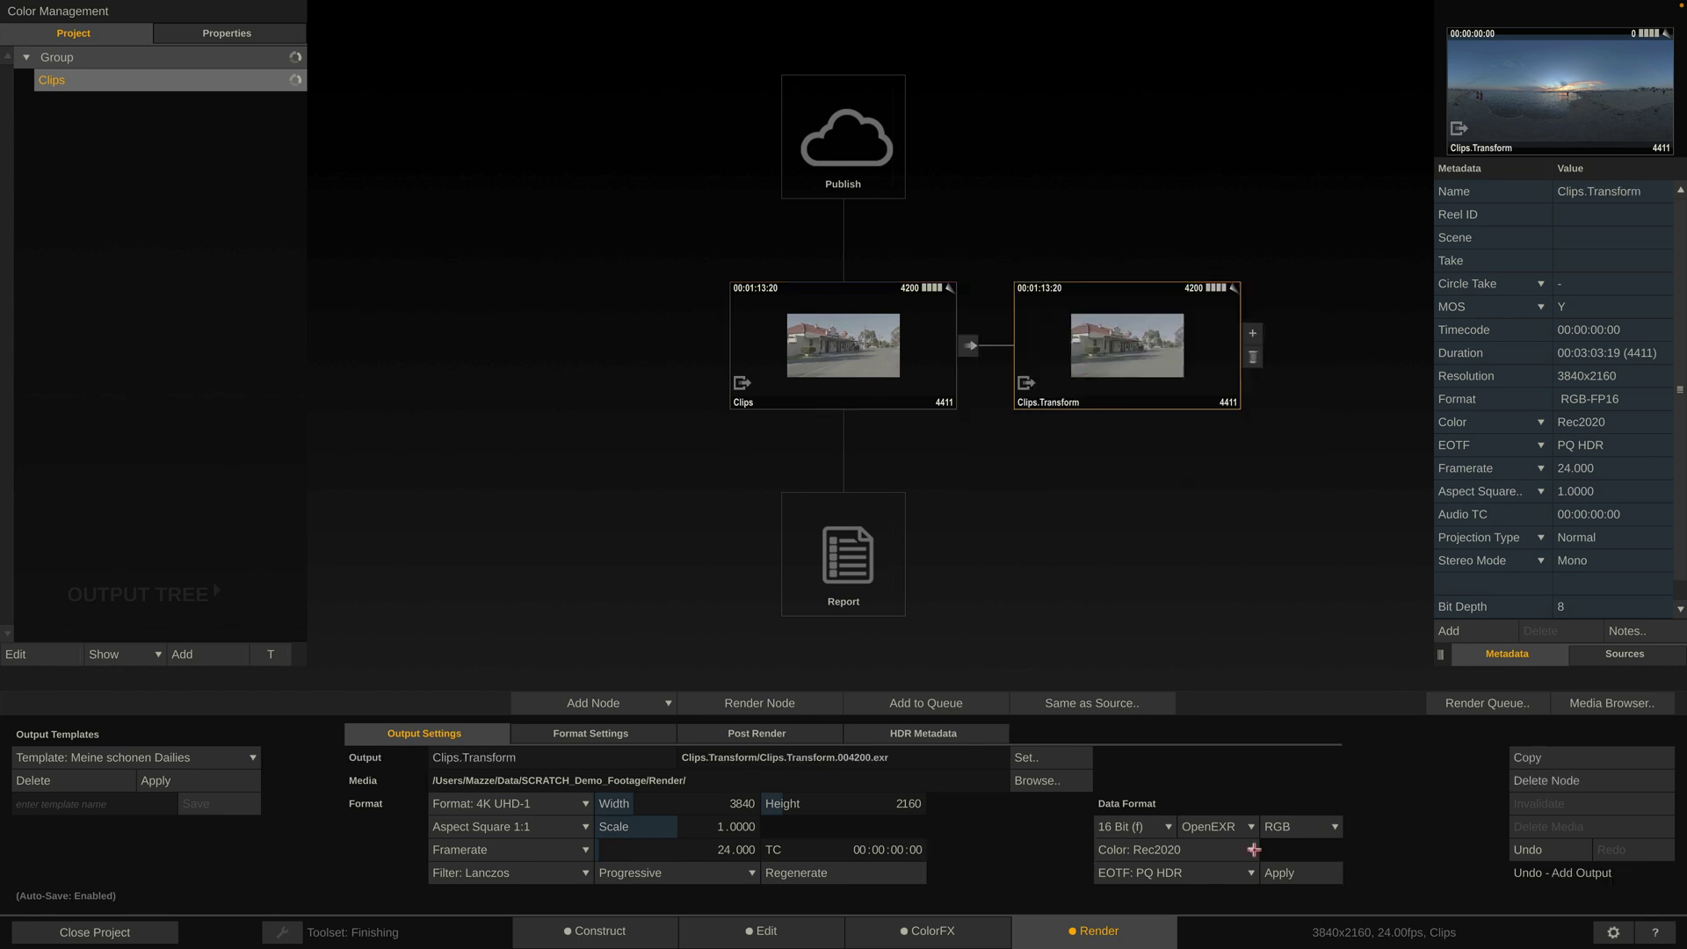
click(1205, 853)
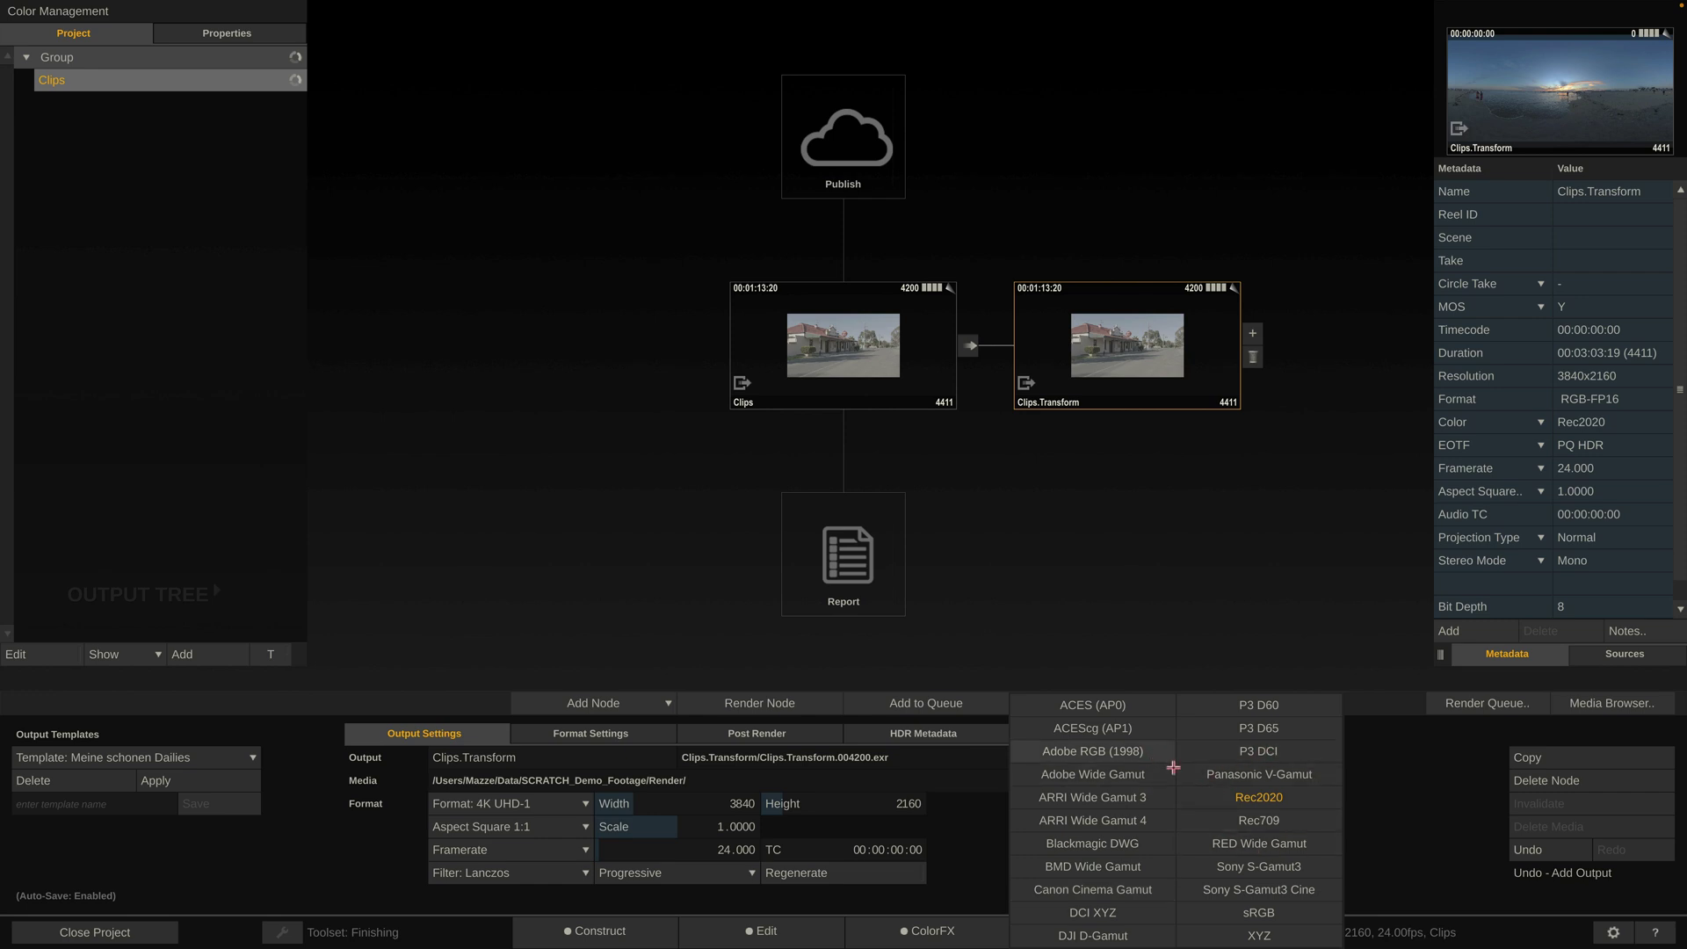
click(1267, 846)
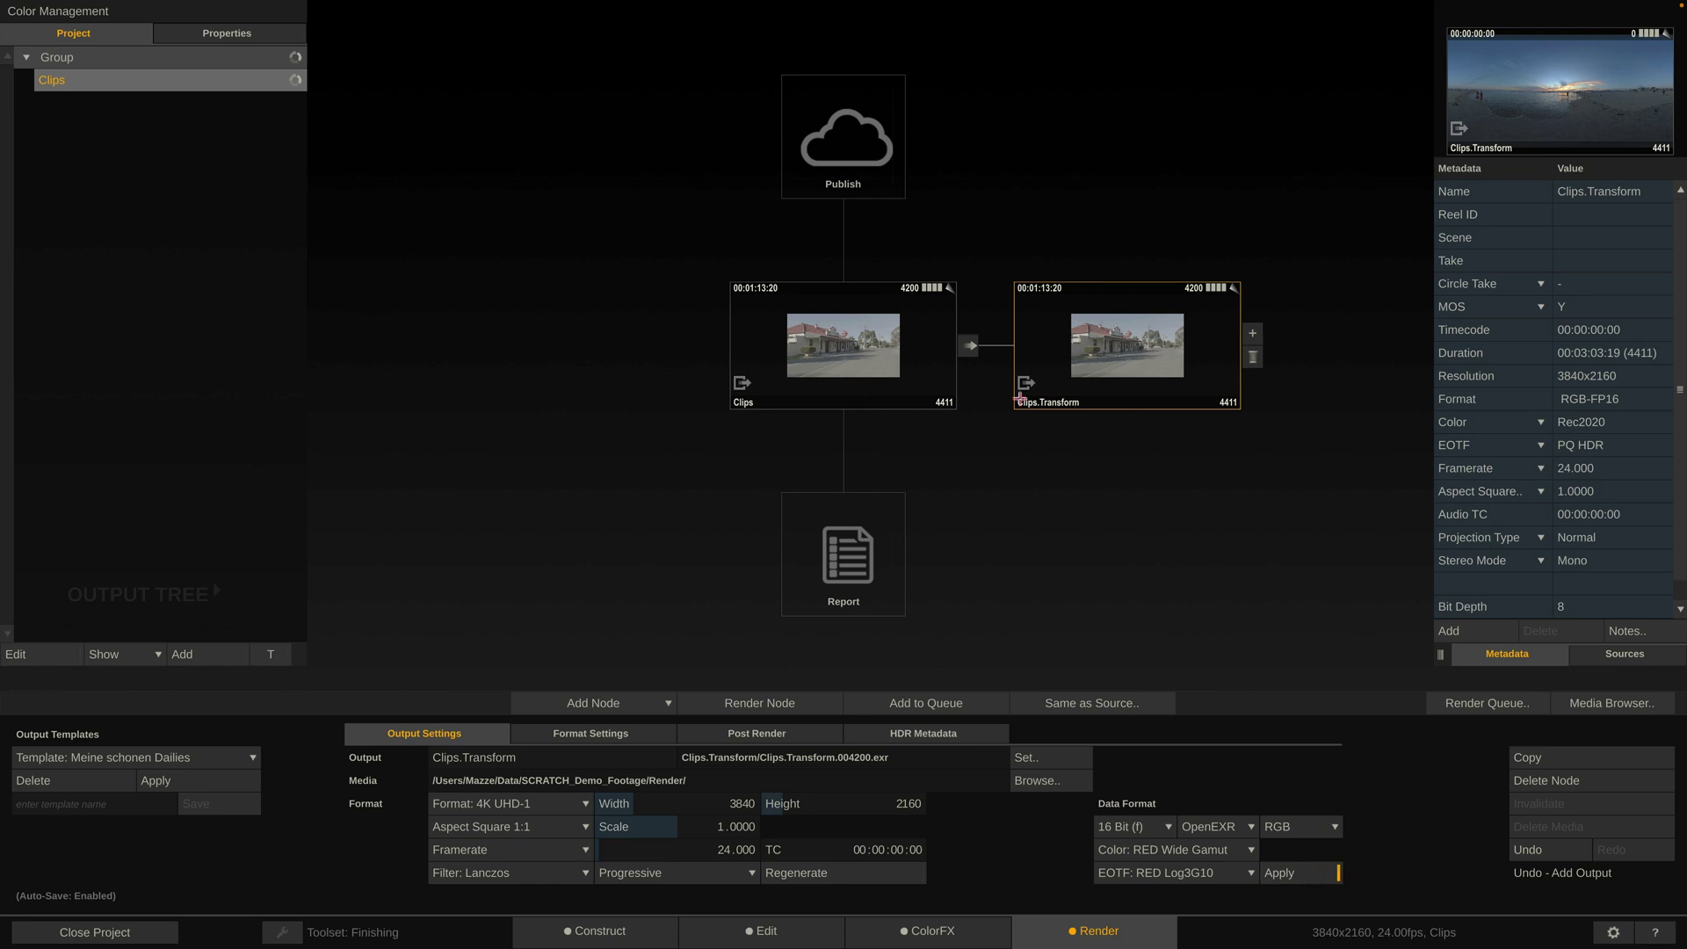
Step: Compare the color tags of the Clips and Transform outputs, and add a ProRes Encoder behind the Transform node before returning to Construct
click(834, 340)
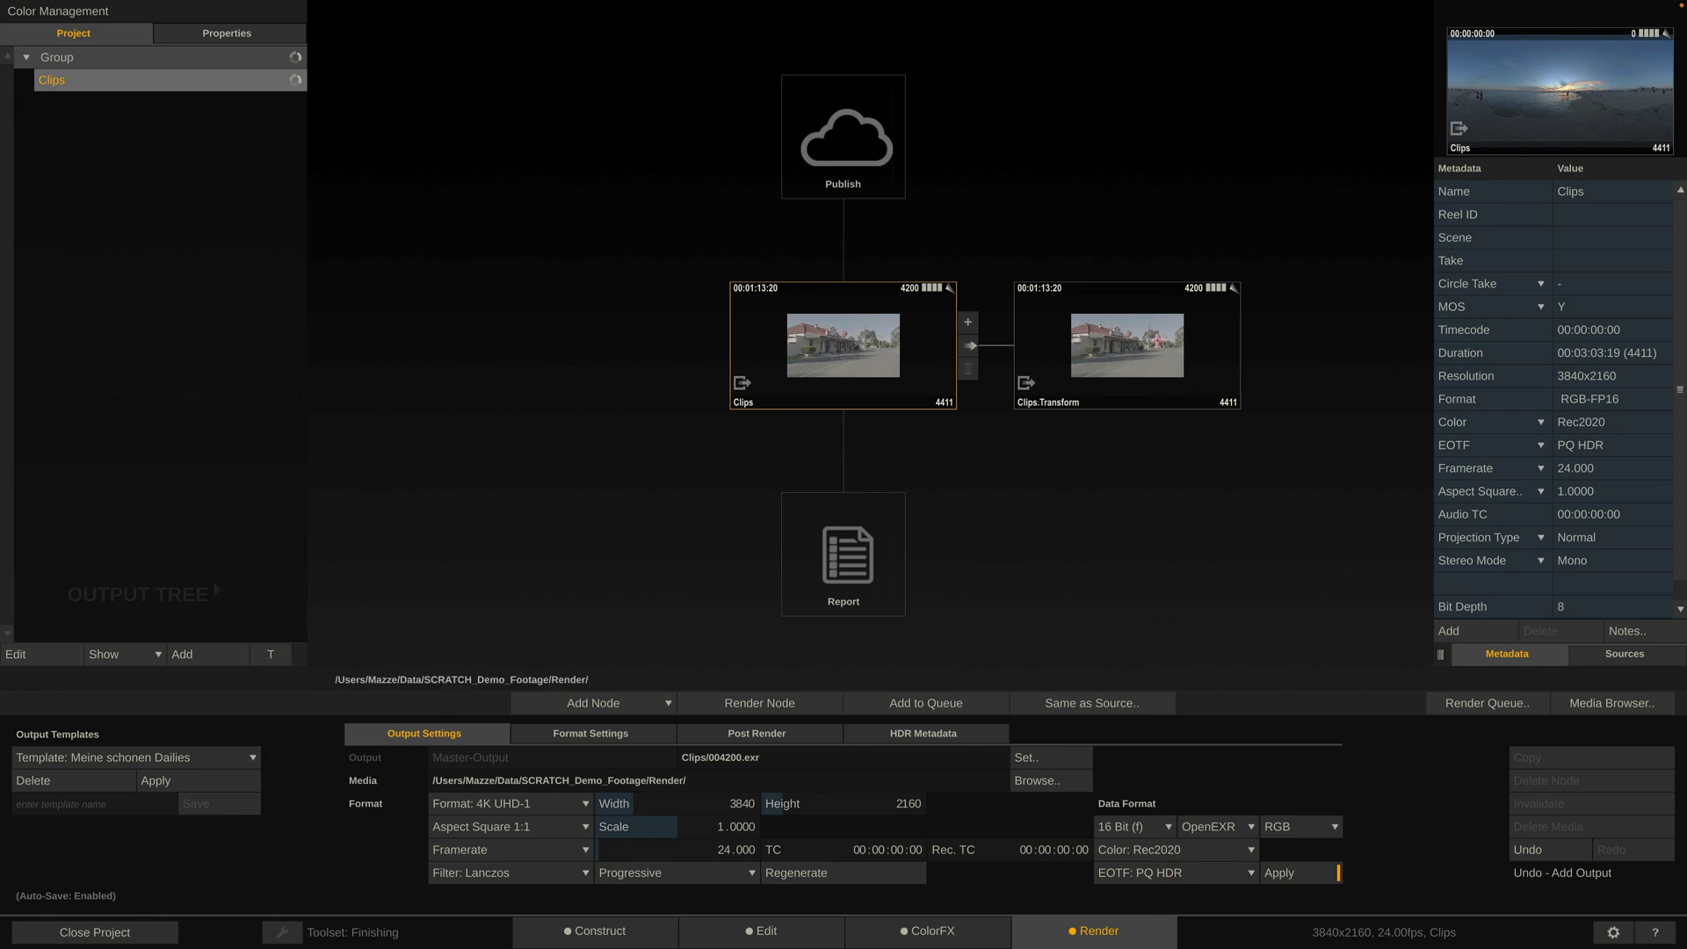
click(1142, 349)
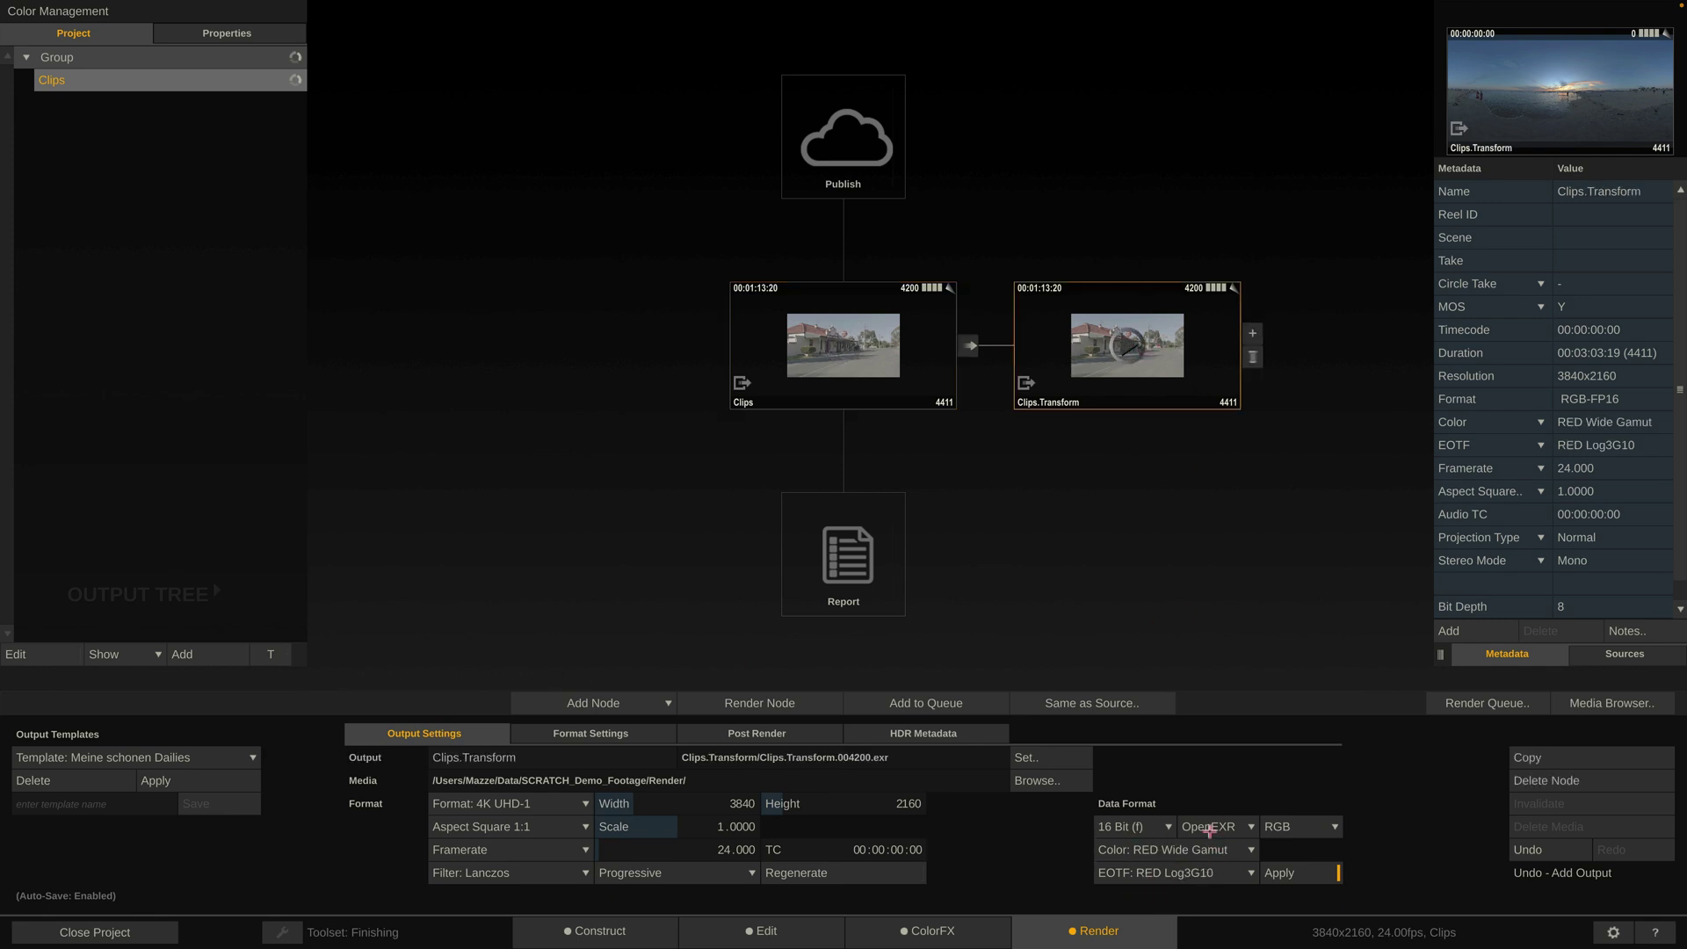
click(1252, 333)
click(1523, 381)
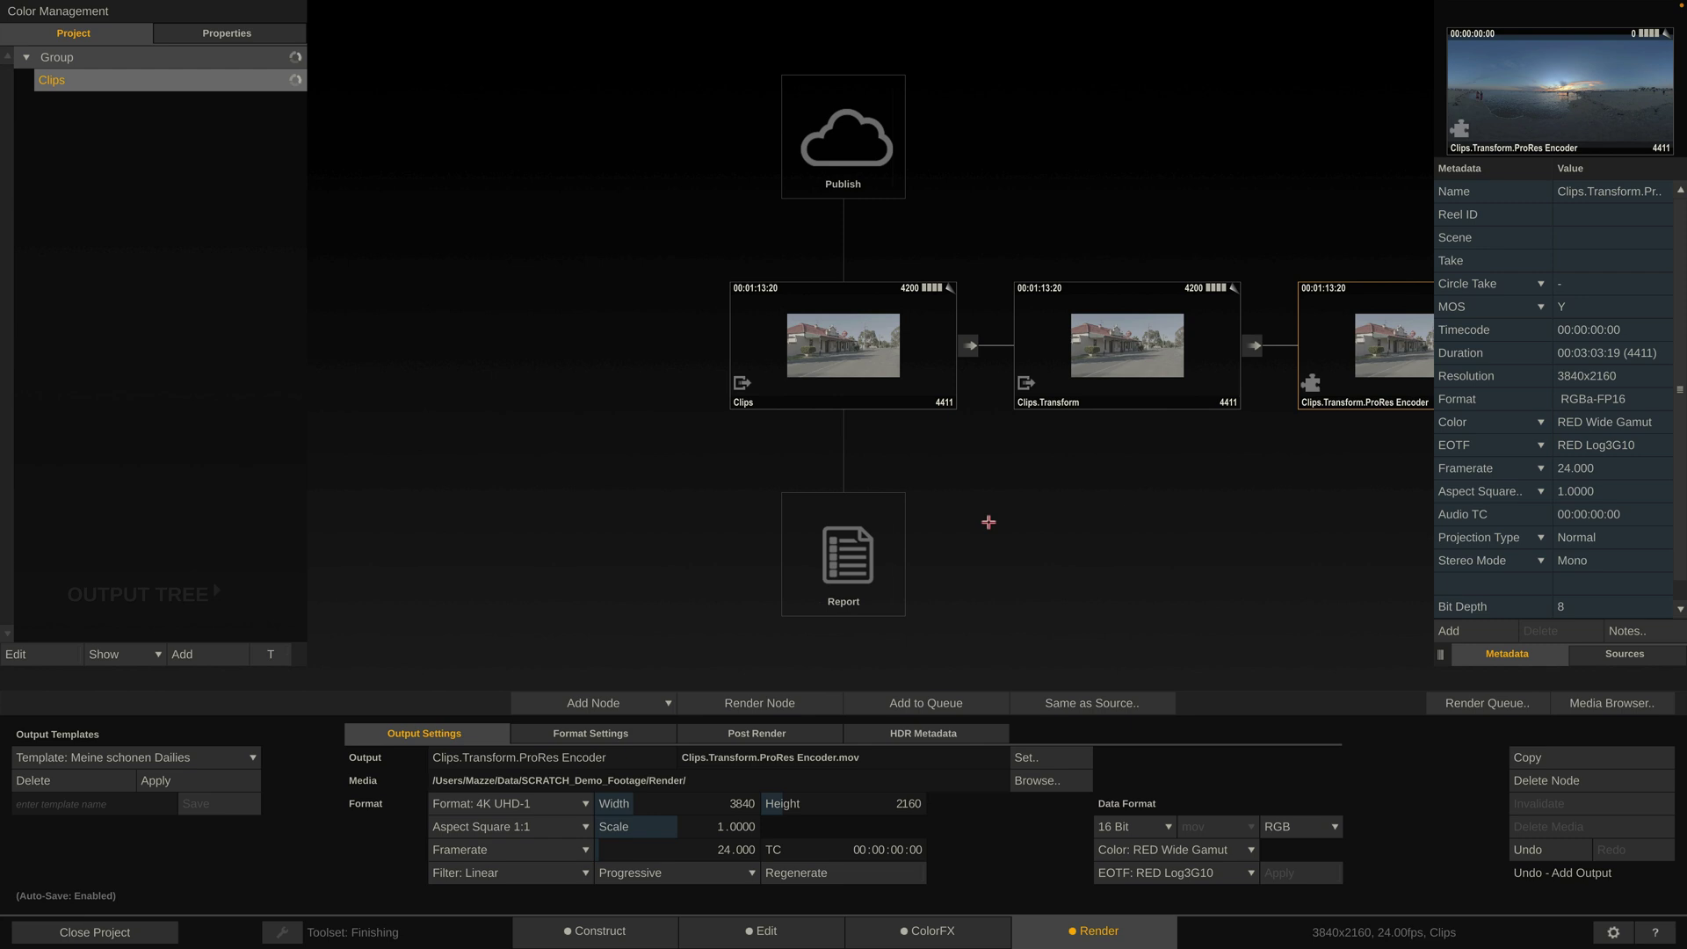
click(607, 933)
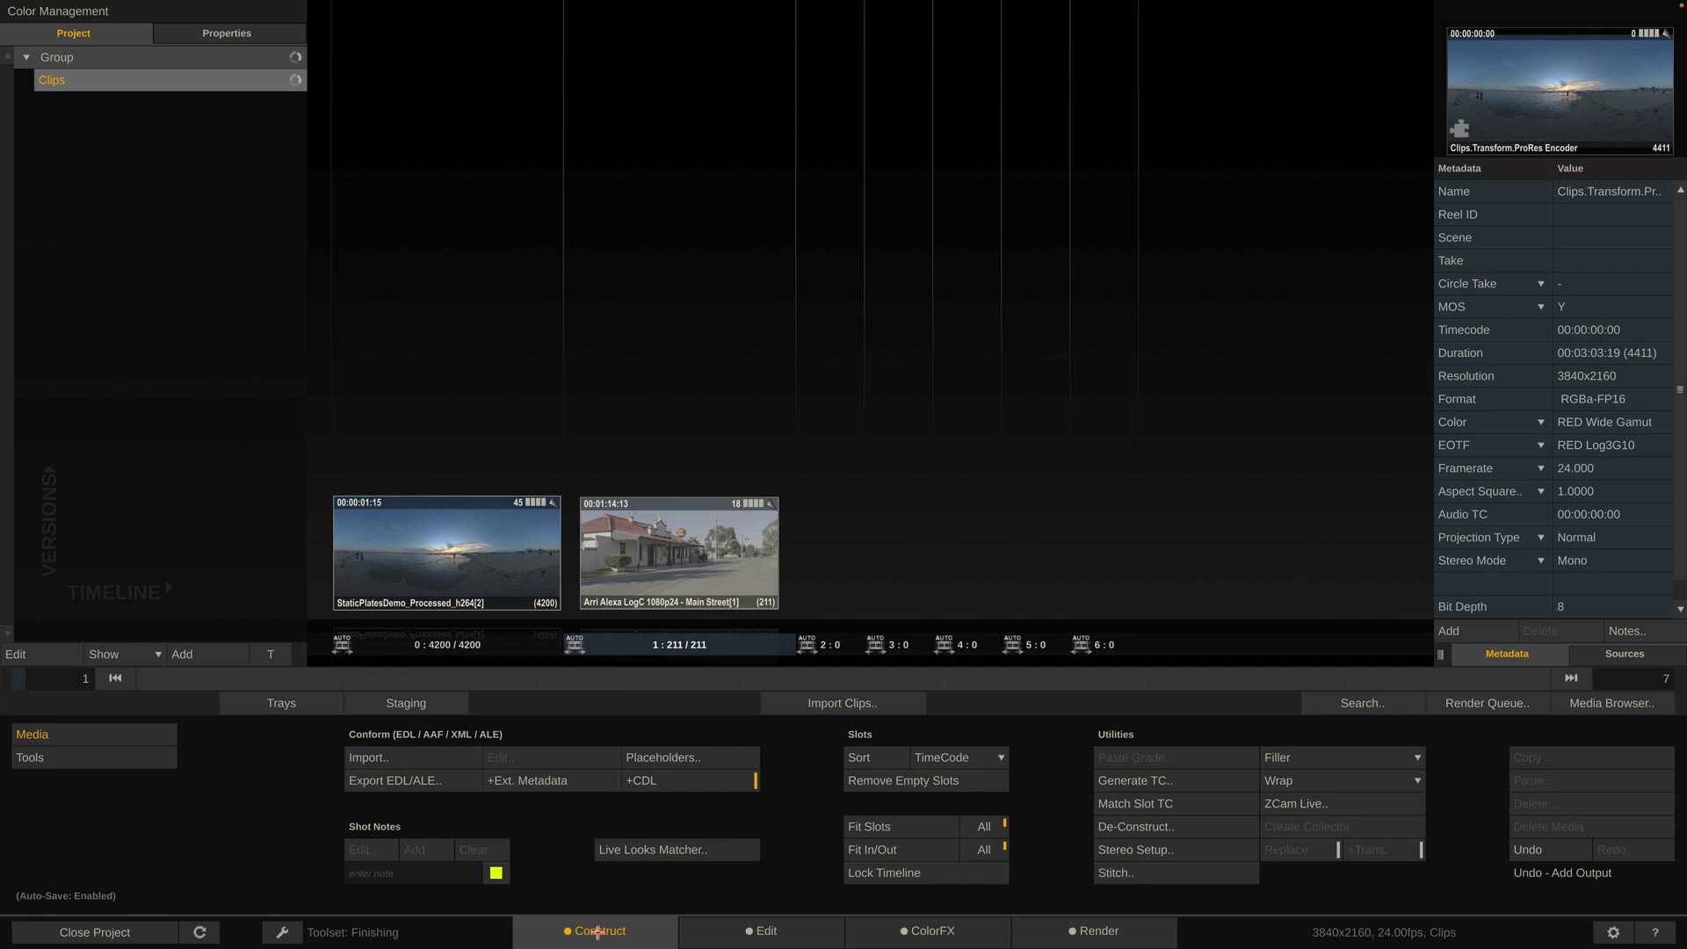